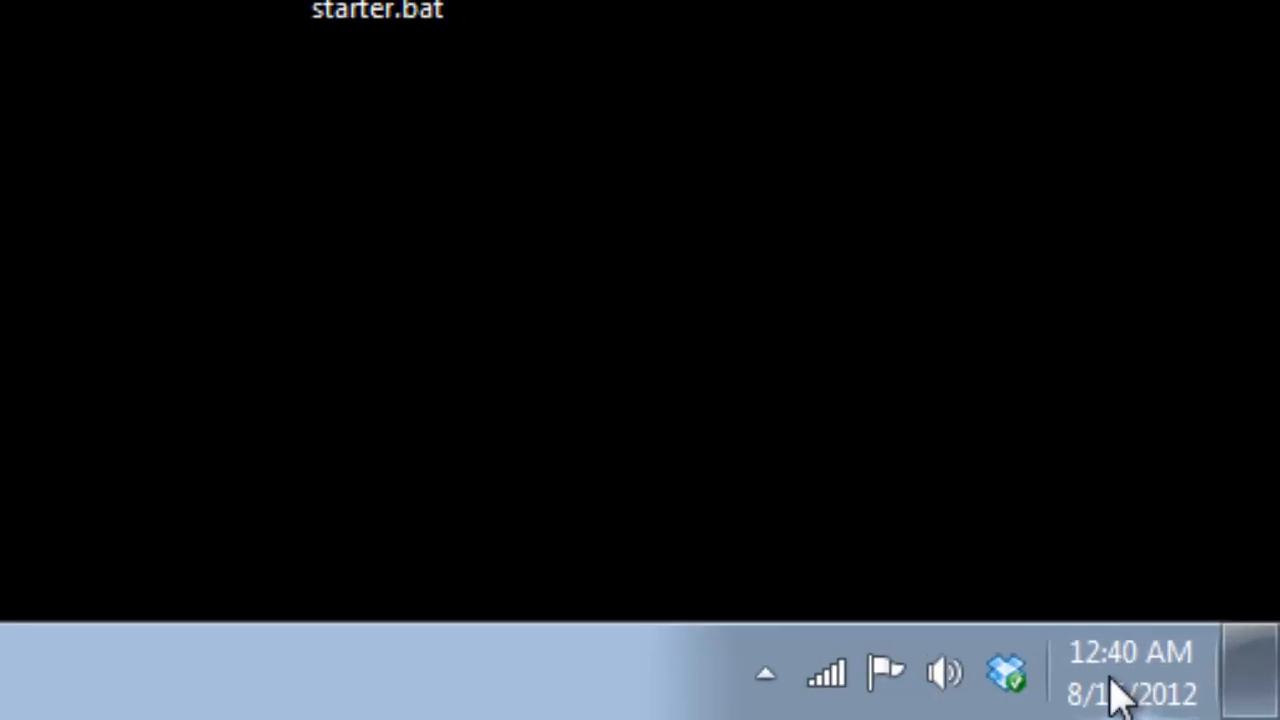
Step: Open a Command Prompt and run ipconfig to list the computer's network settings
mouse_move(1118, 692)
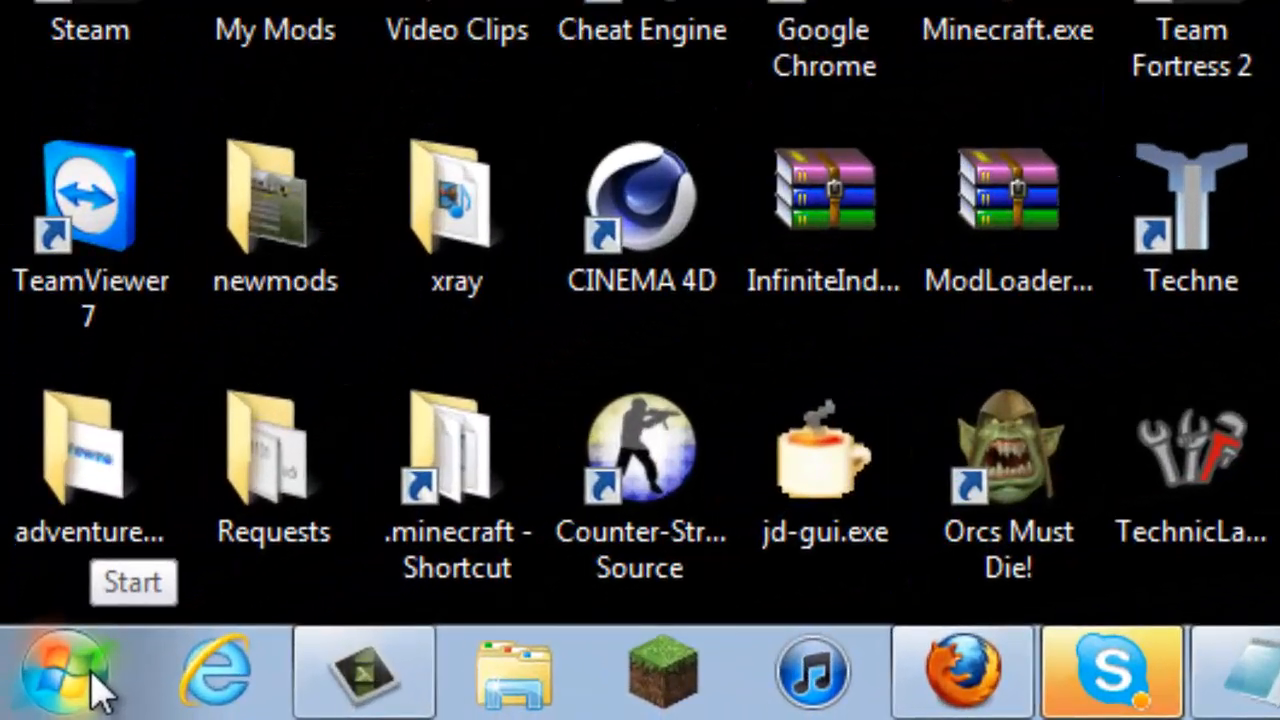
click(97, 685)
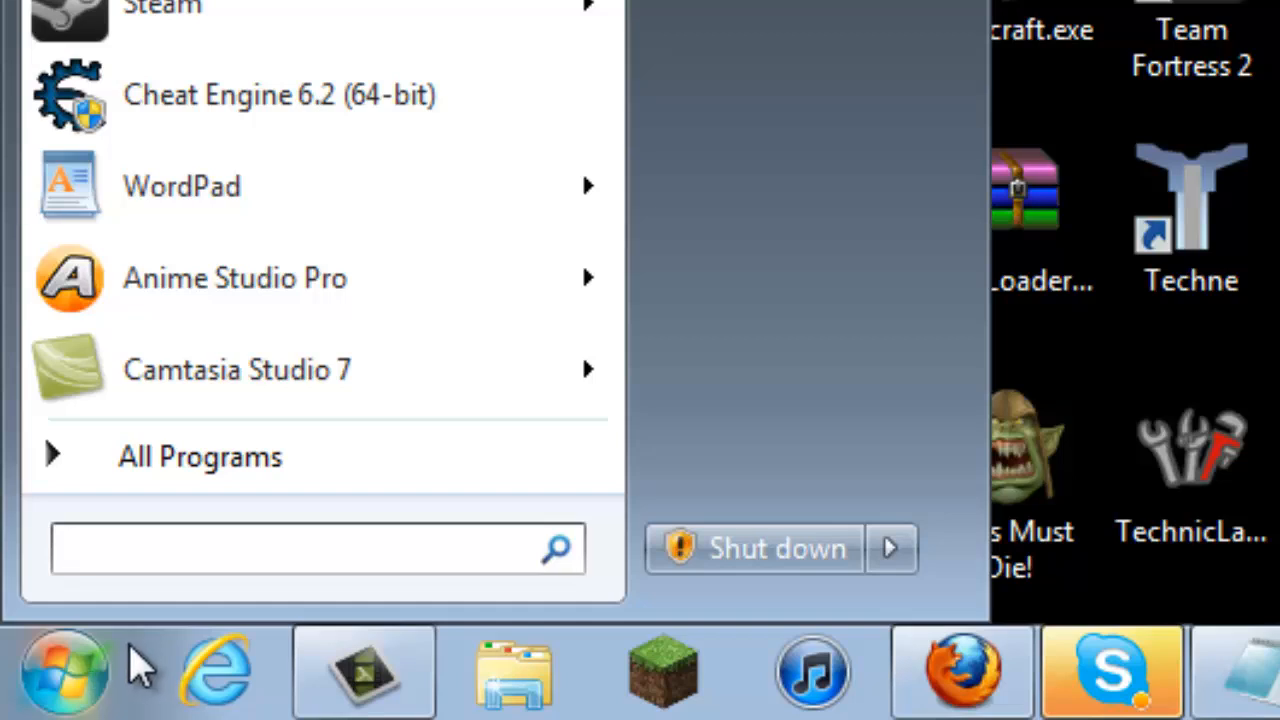
text(cmd)
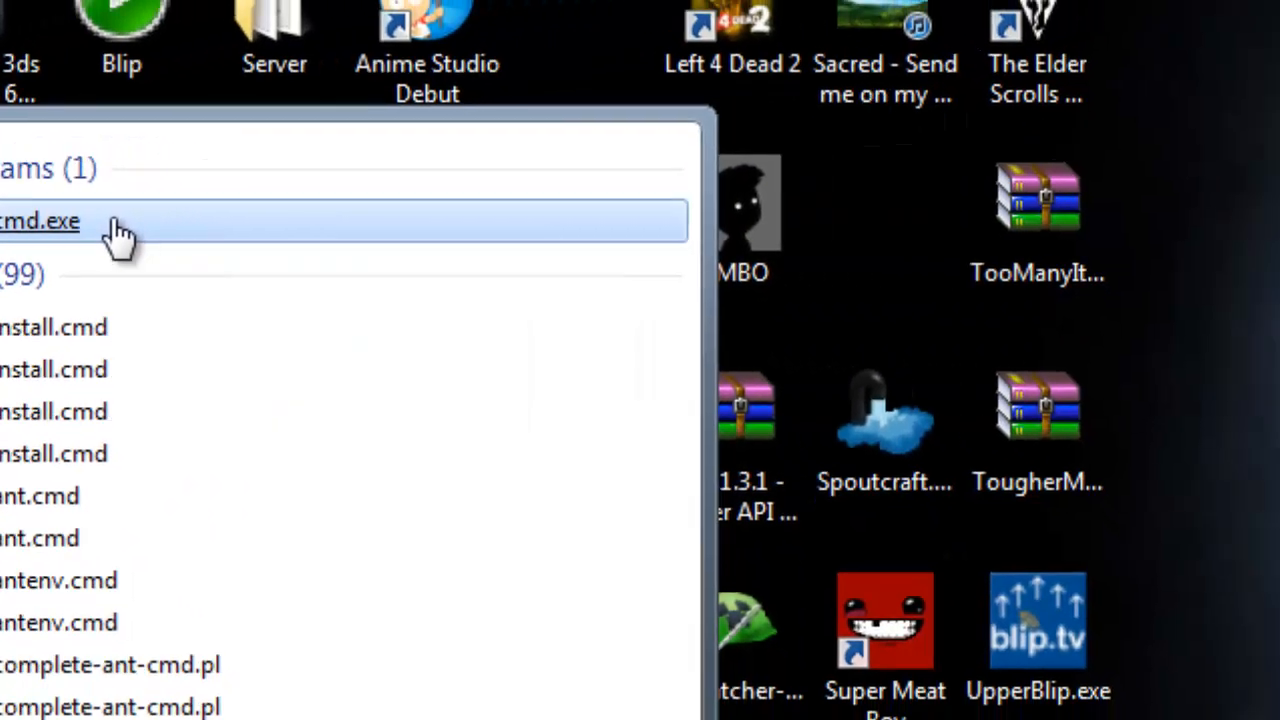
click(265, 216)
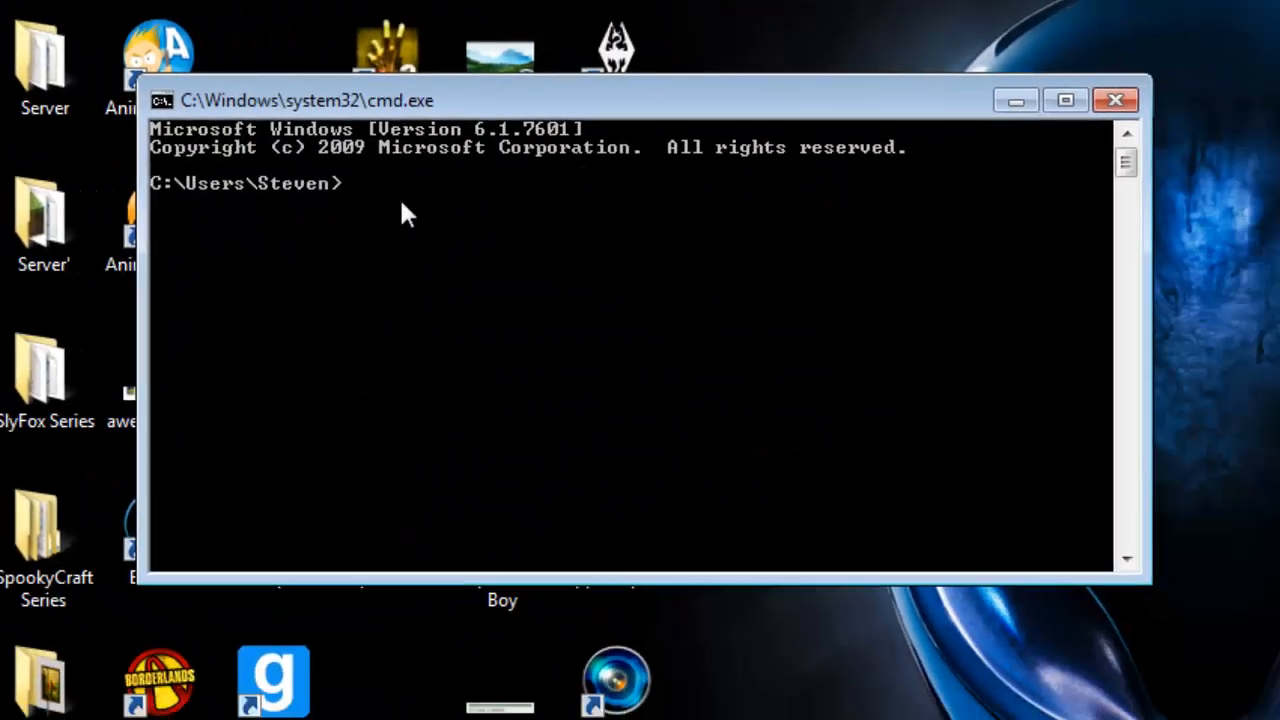
text(i)
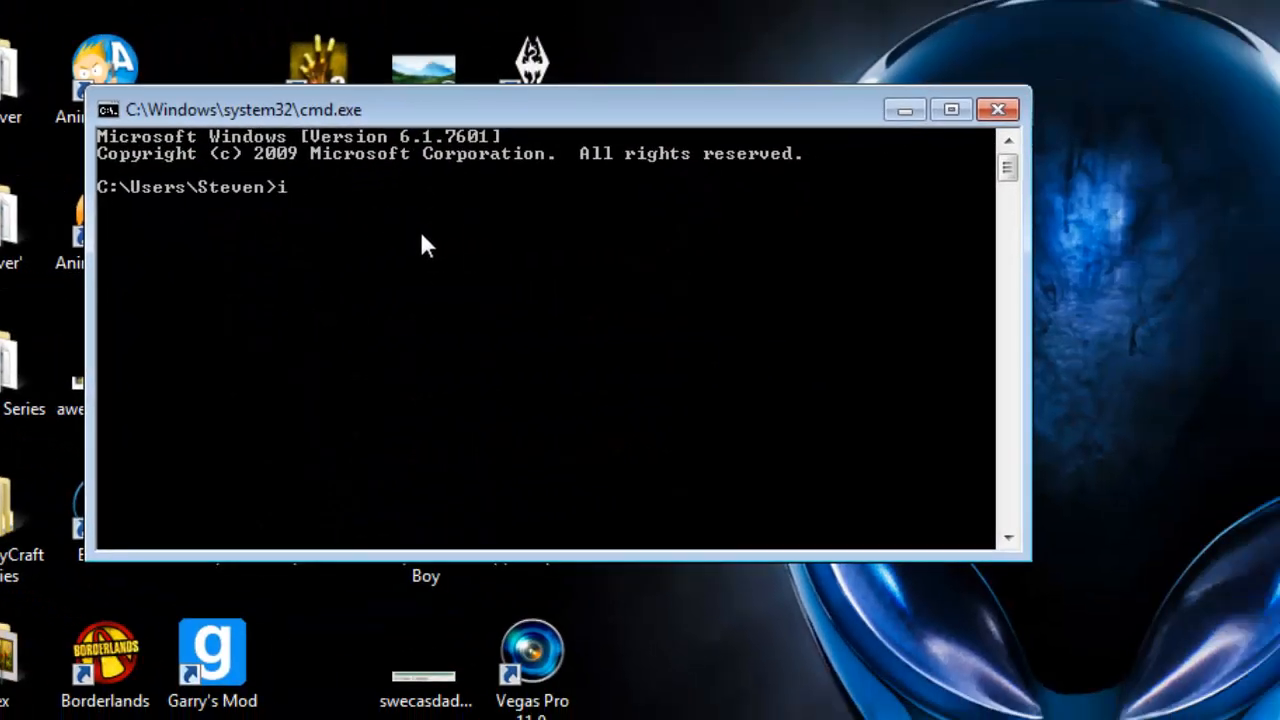
text(pconfig)
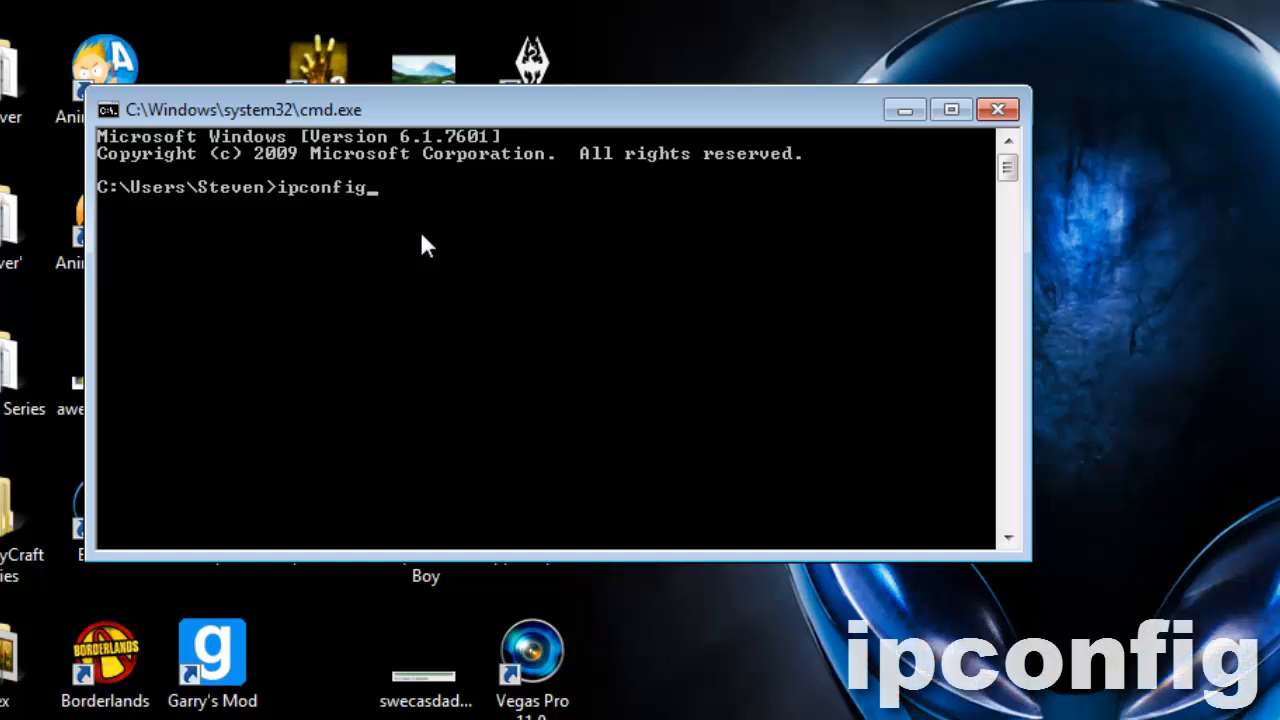
key(Return)
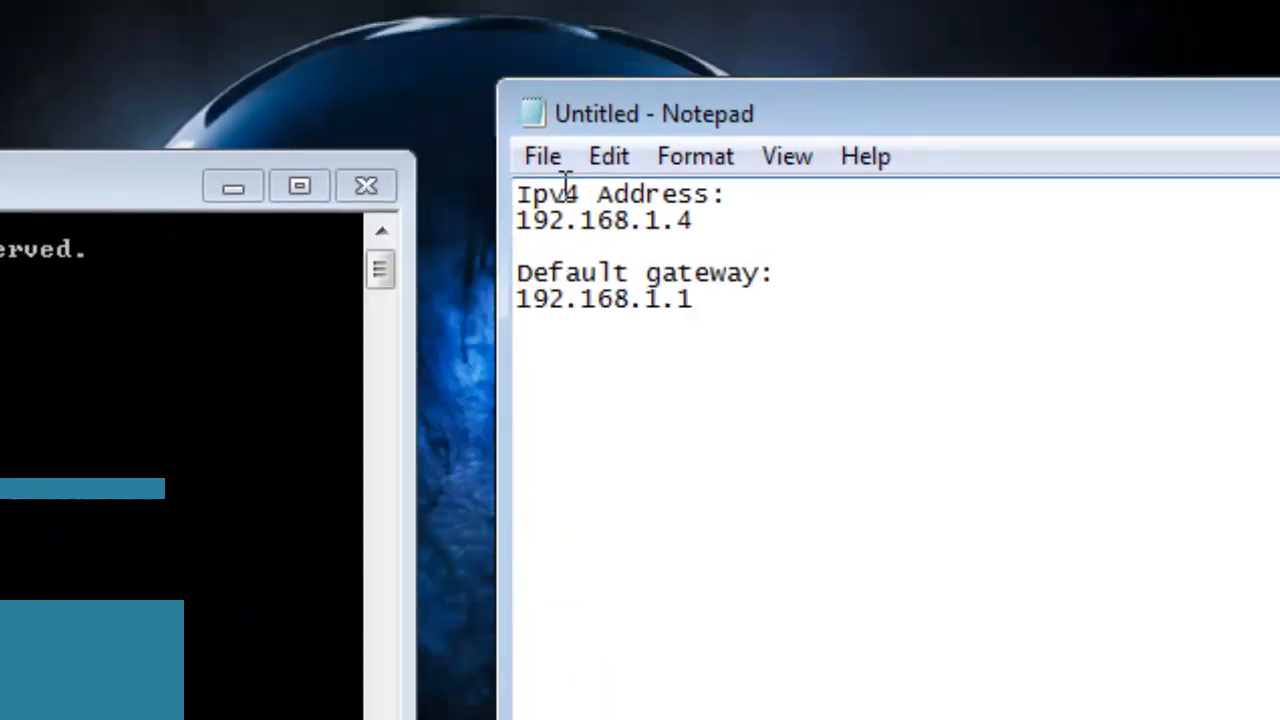
Step: Examine the IPv4 address and default gateway recorded in the Notepad note
drag(521, 69, 635, 69)
drag(531, 221, 692, 222)
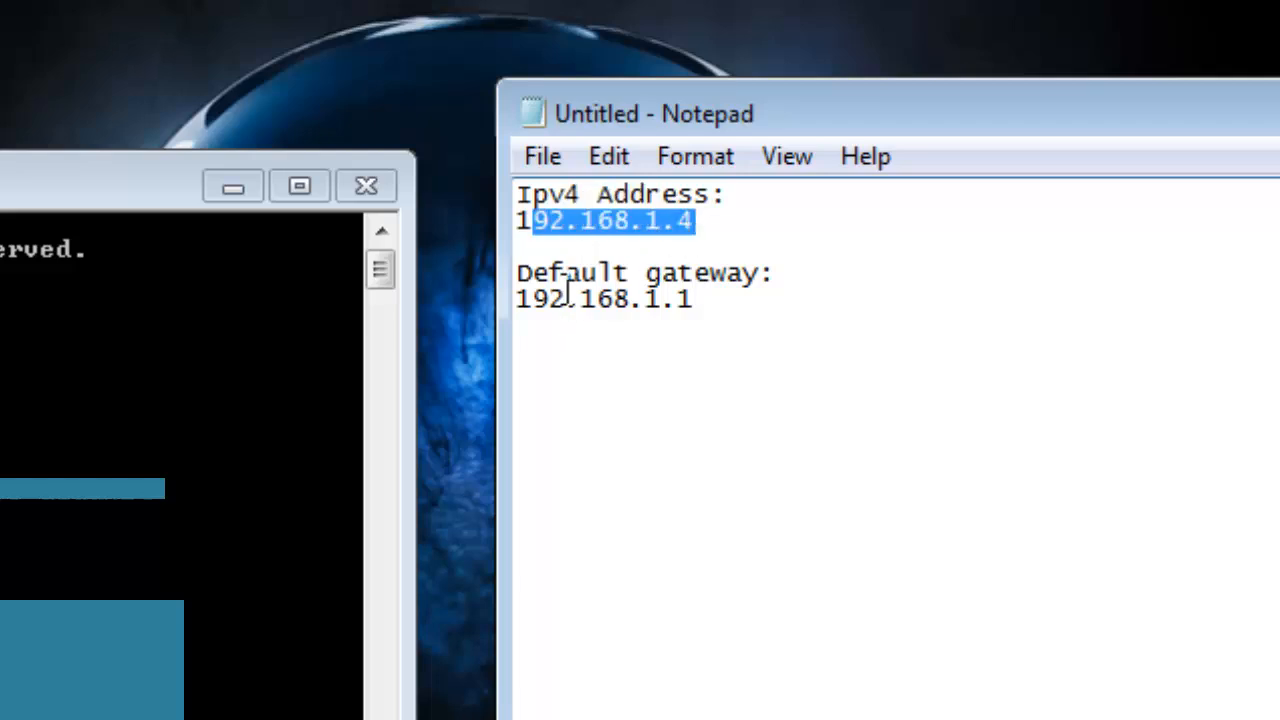
drag(565, 273, 643, 272)
drag(560, 299, 692, 299)
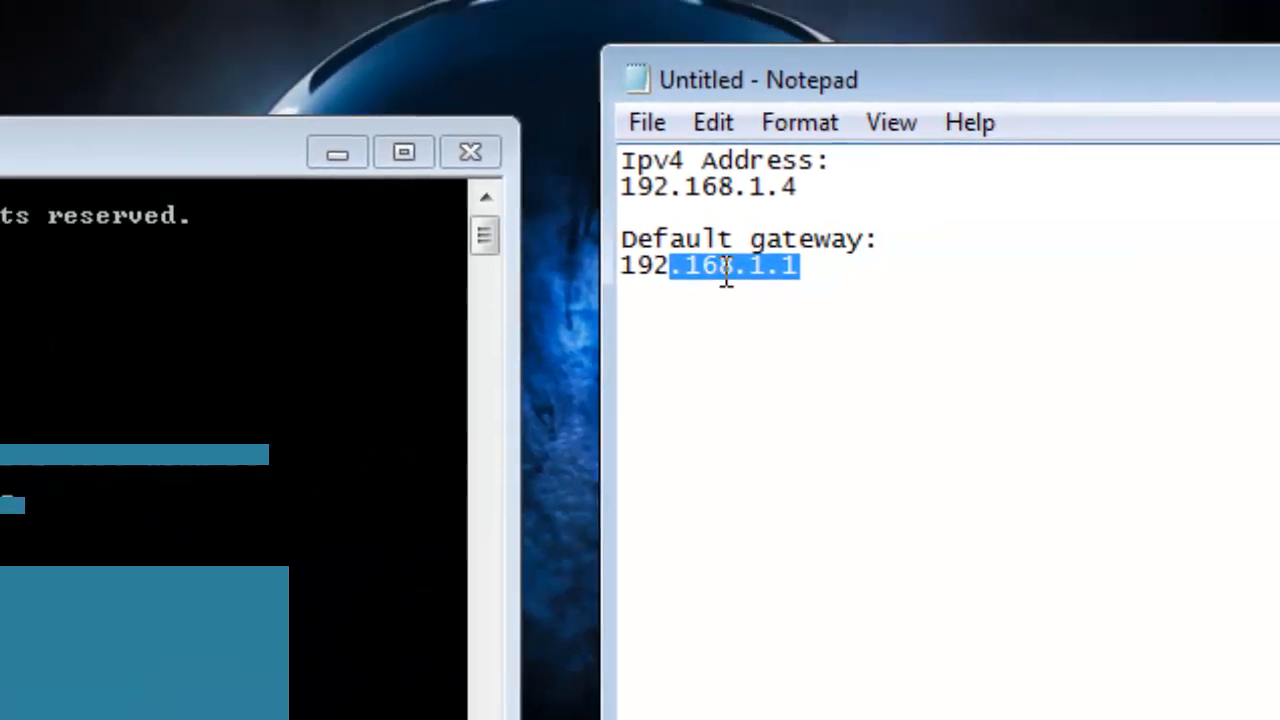
click(725, 274)
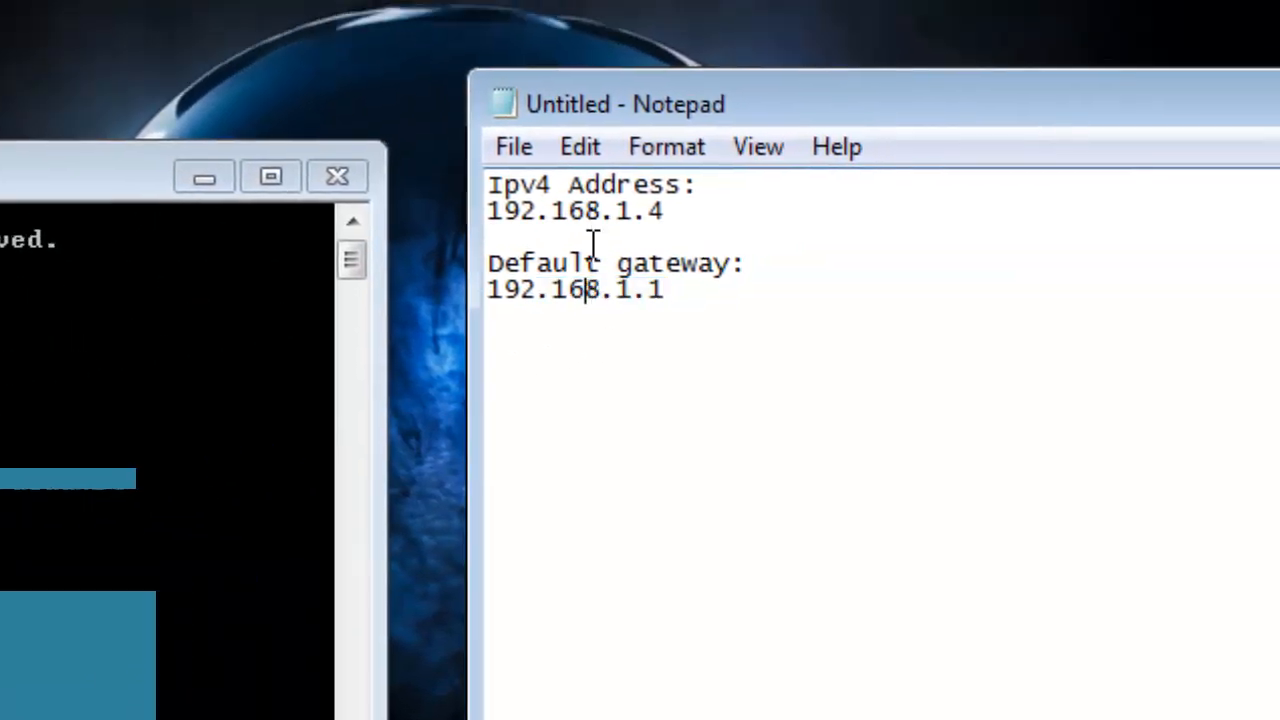
drag(548, 212, 620, 216)
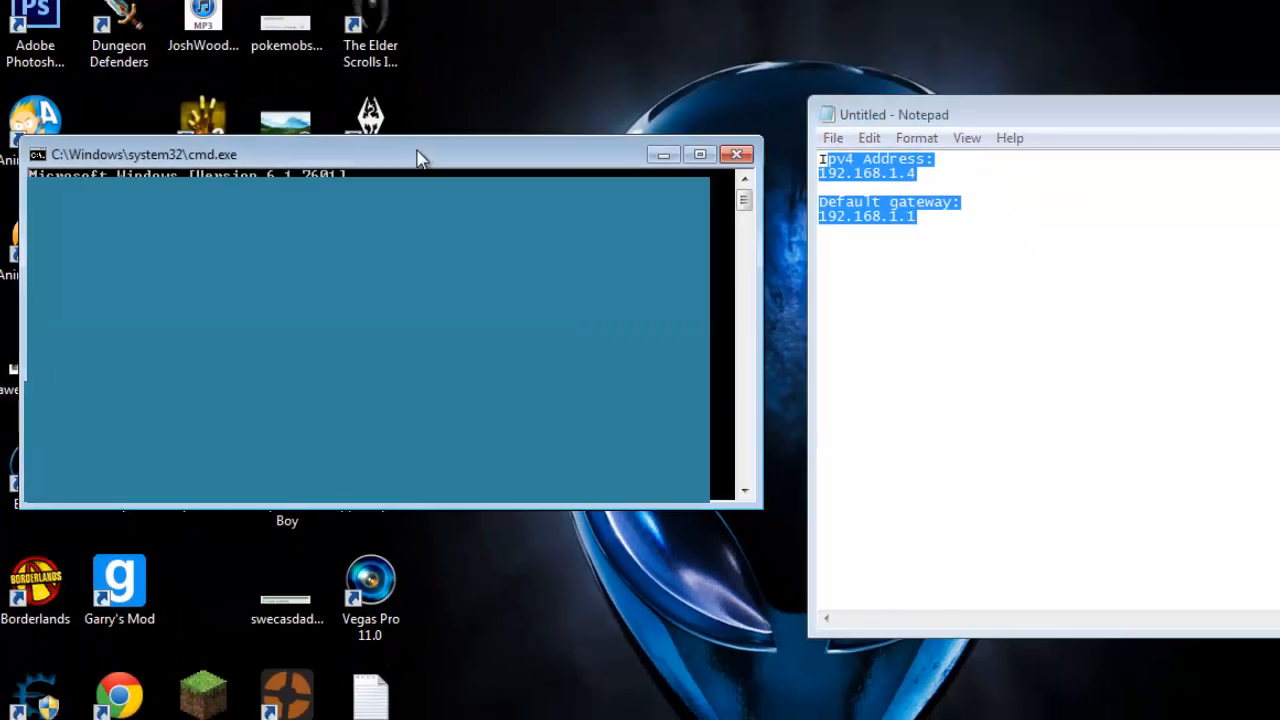
Step: Close the Command Prompt and move the Notepad note over to the left side of the desktop
drag(420, 158, 387, 166)
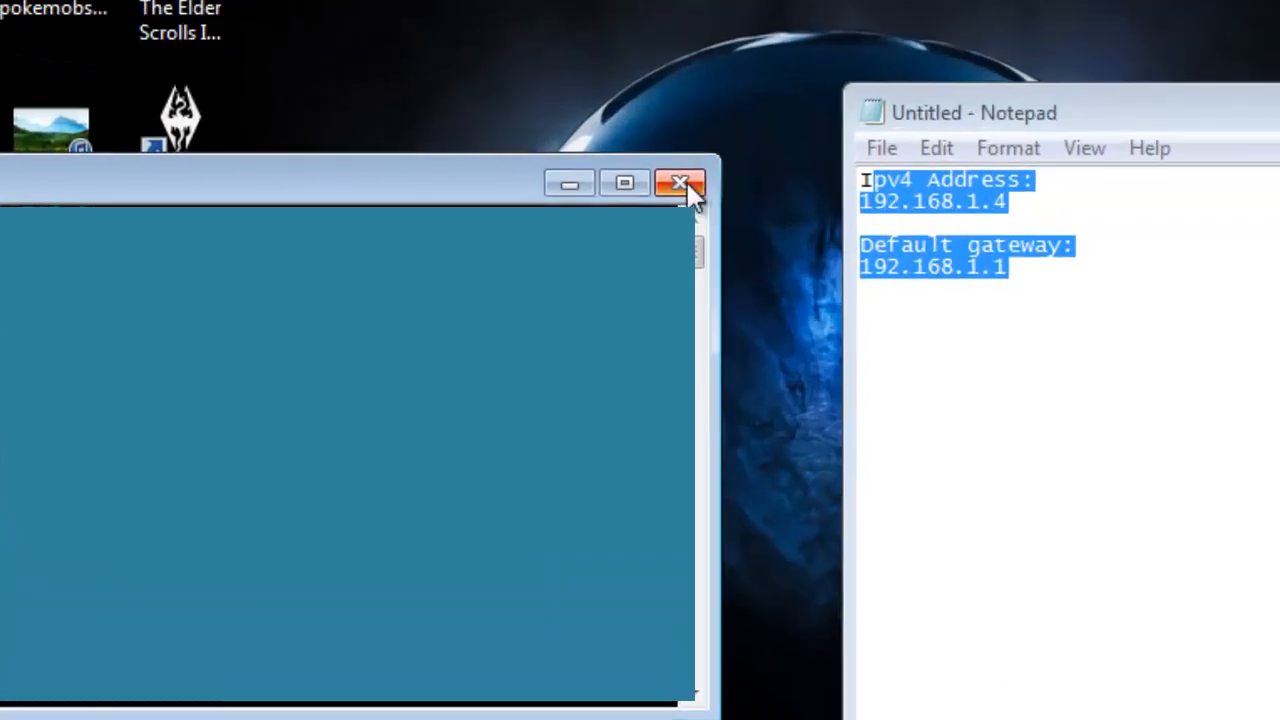
click(680, 183)
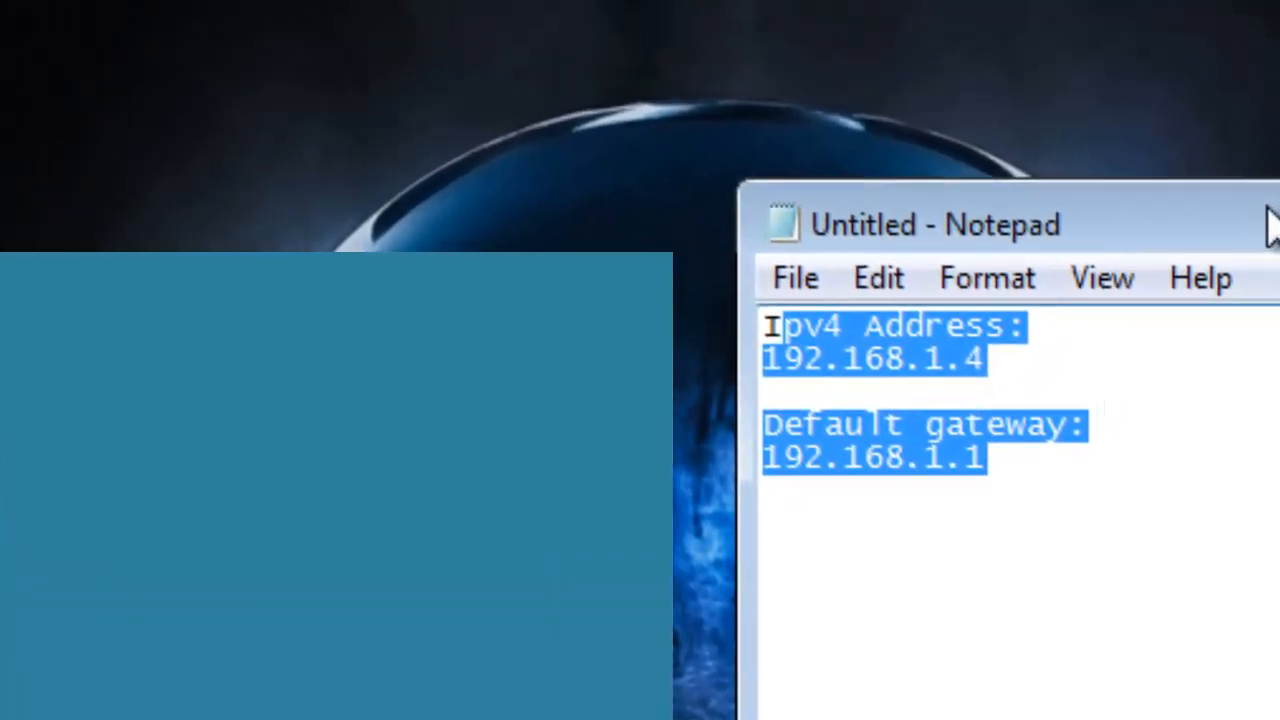
drag(1245, 211, 770, 41)
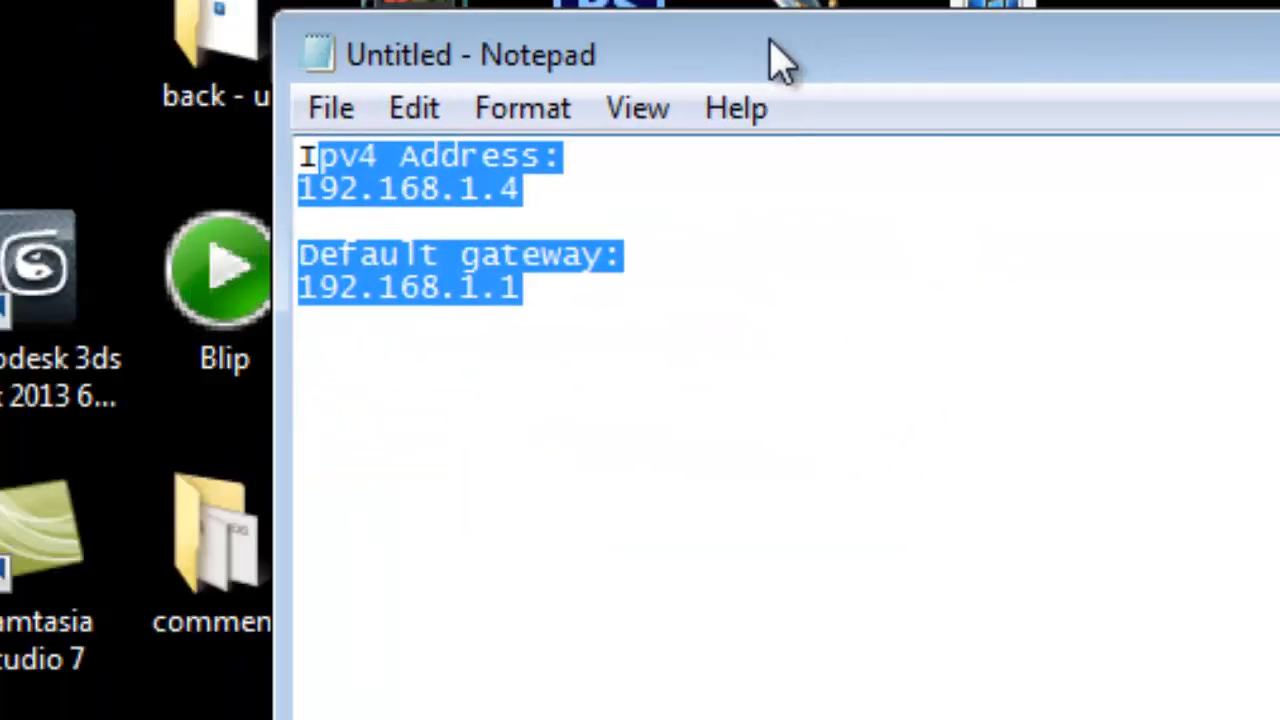
Step: Review the two noted network addresses once more in the repositioned Notepad window
click(502, 222)
click(342, 192)
drag(342, 188, 455, 190)
drag(380, 288, 586, 288)
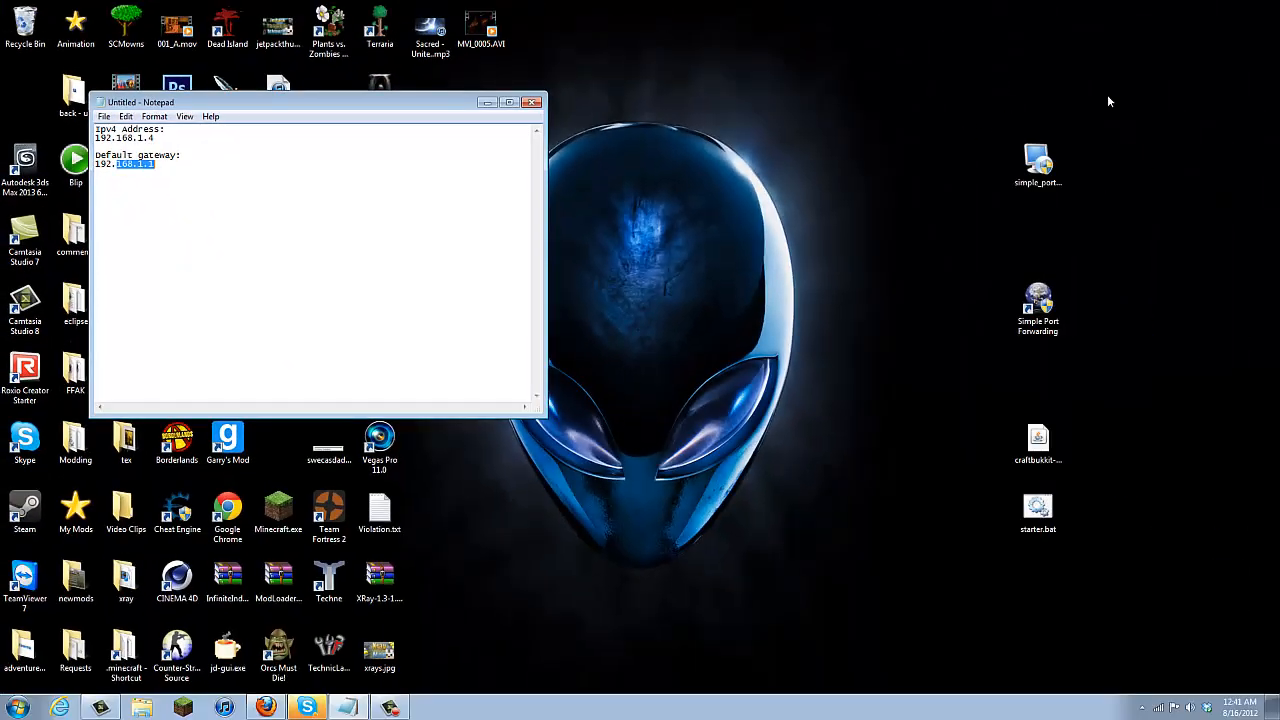
Step: Launch Simple Port Forwarding from the desktop and dismiss its start-up check list
click(1127, 98)
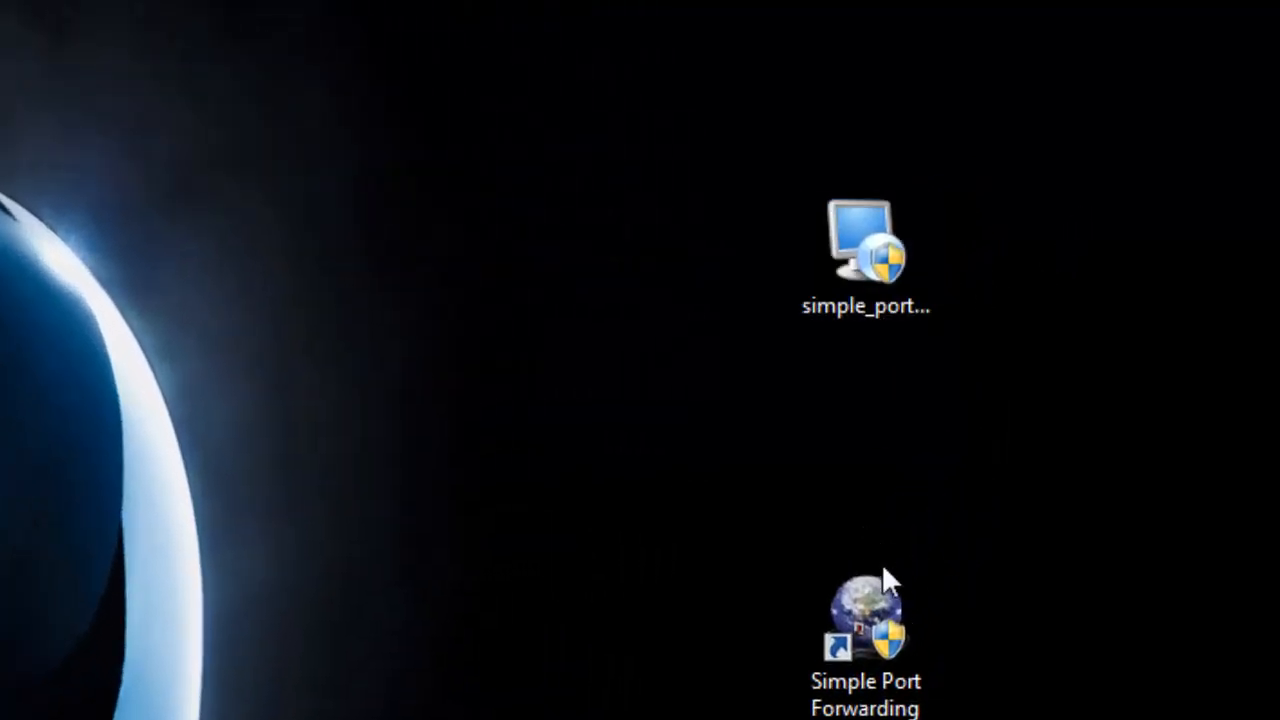
drag(1054, 69, 746, 357)
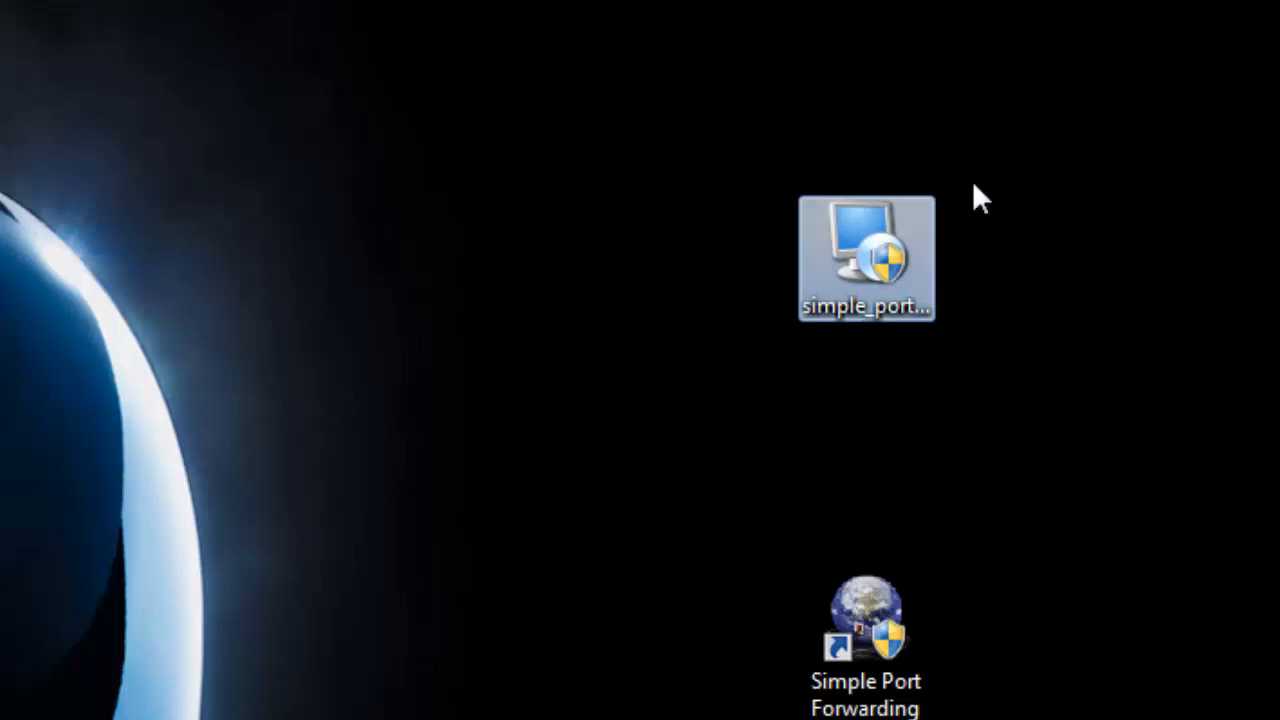
click(855, 605)
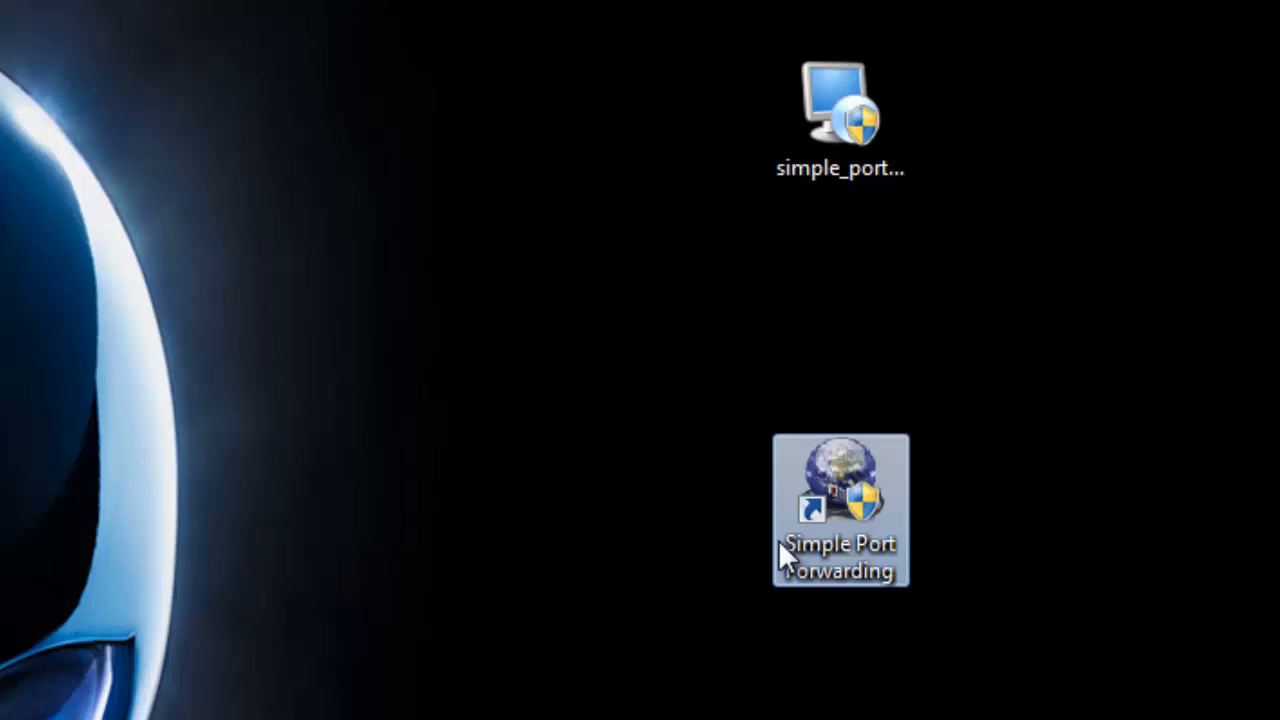
double_click(834, 452)
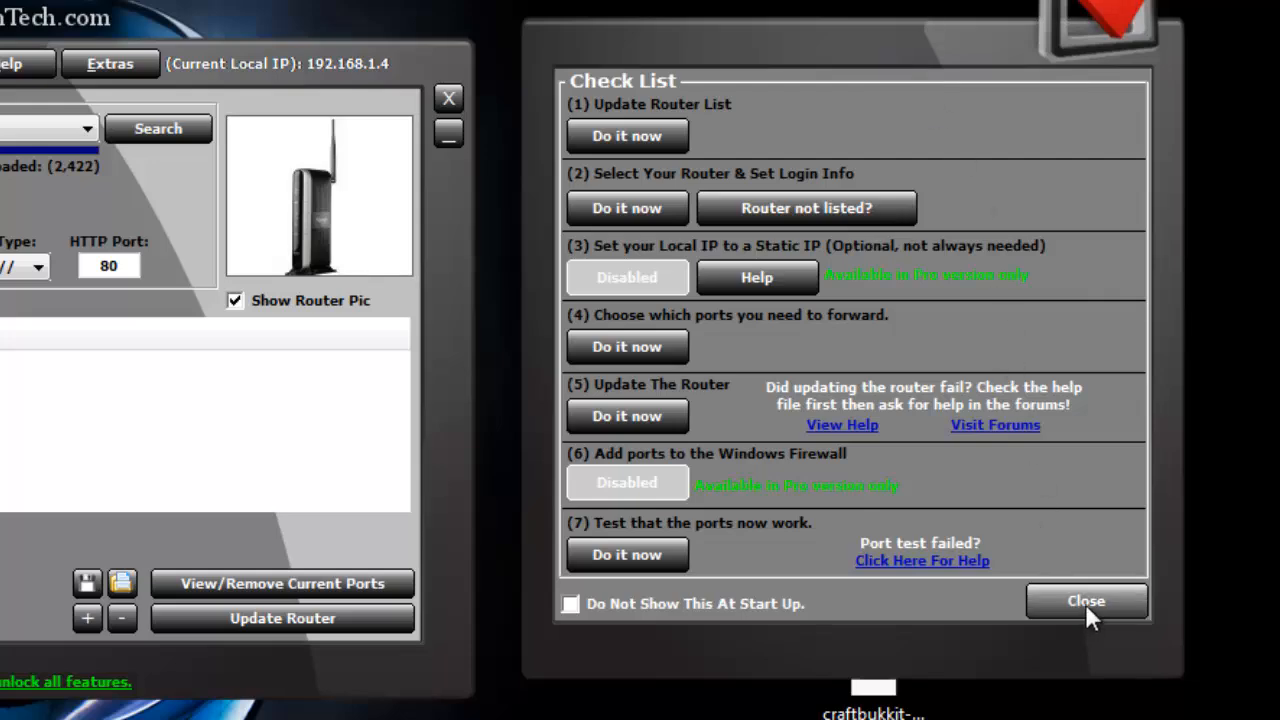
click(1087, 601)
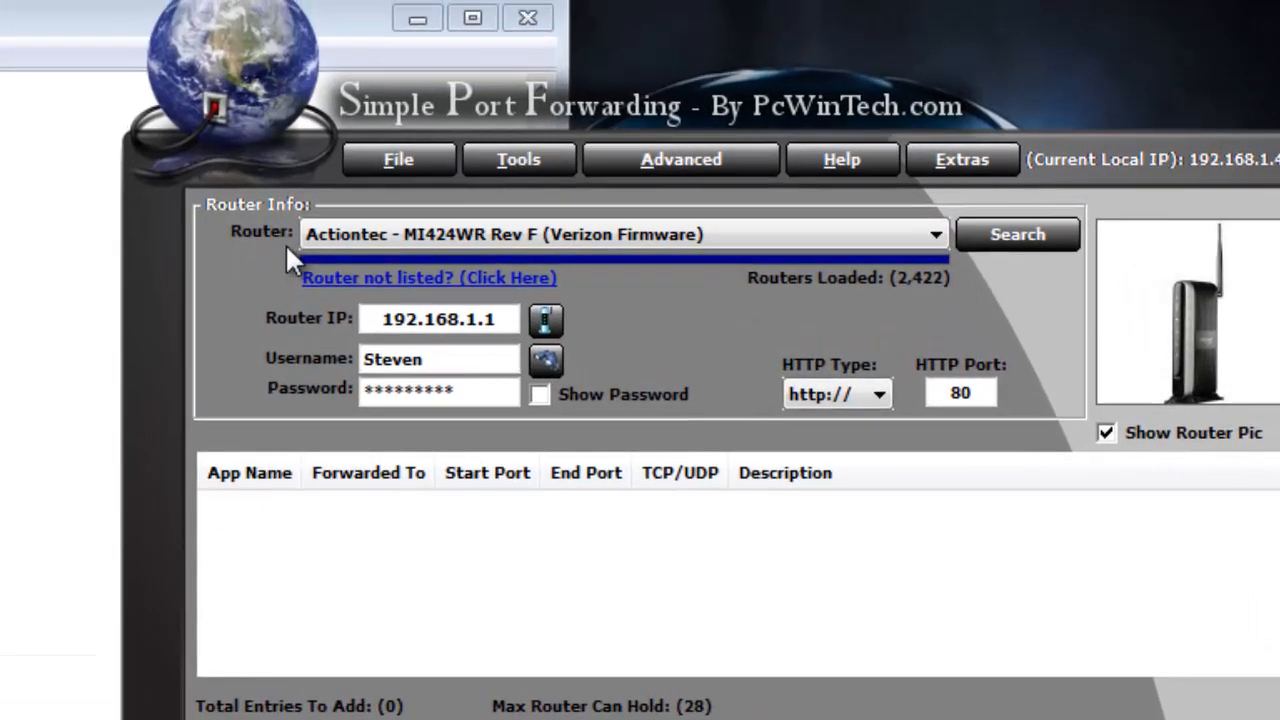
Step: Browse the full list of supported router models and leave it with the Actiontec MI424WR Rev F selected
click(615, 234)
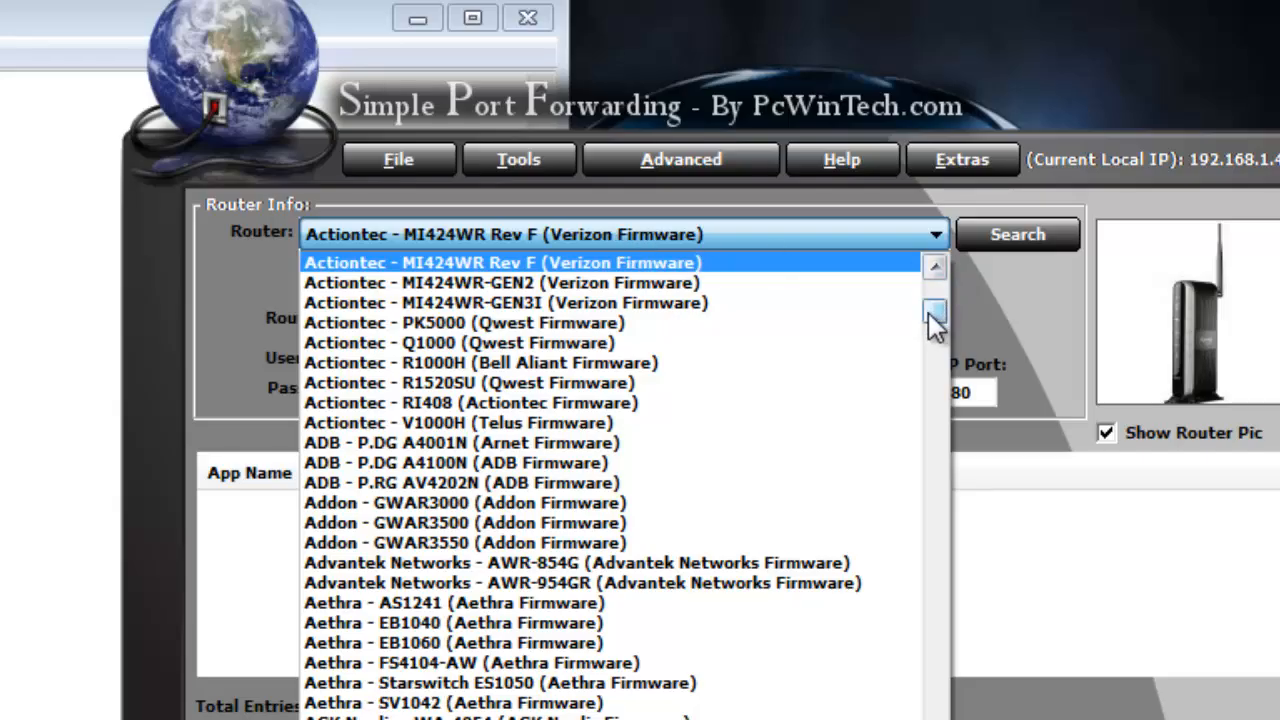
drag(932, 318, 940, 719)
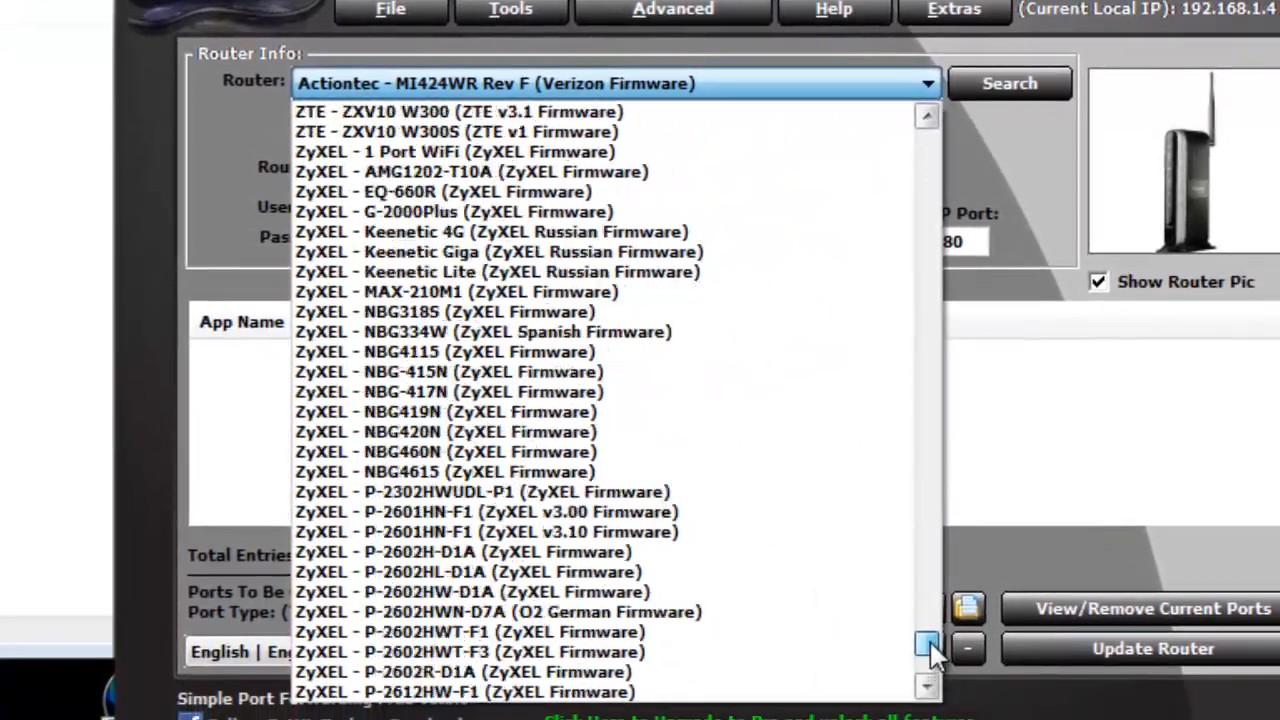
drag(930, 652, 927, 333)
click(1047, 167)
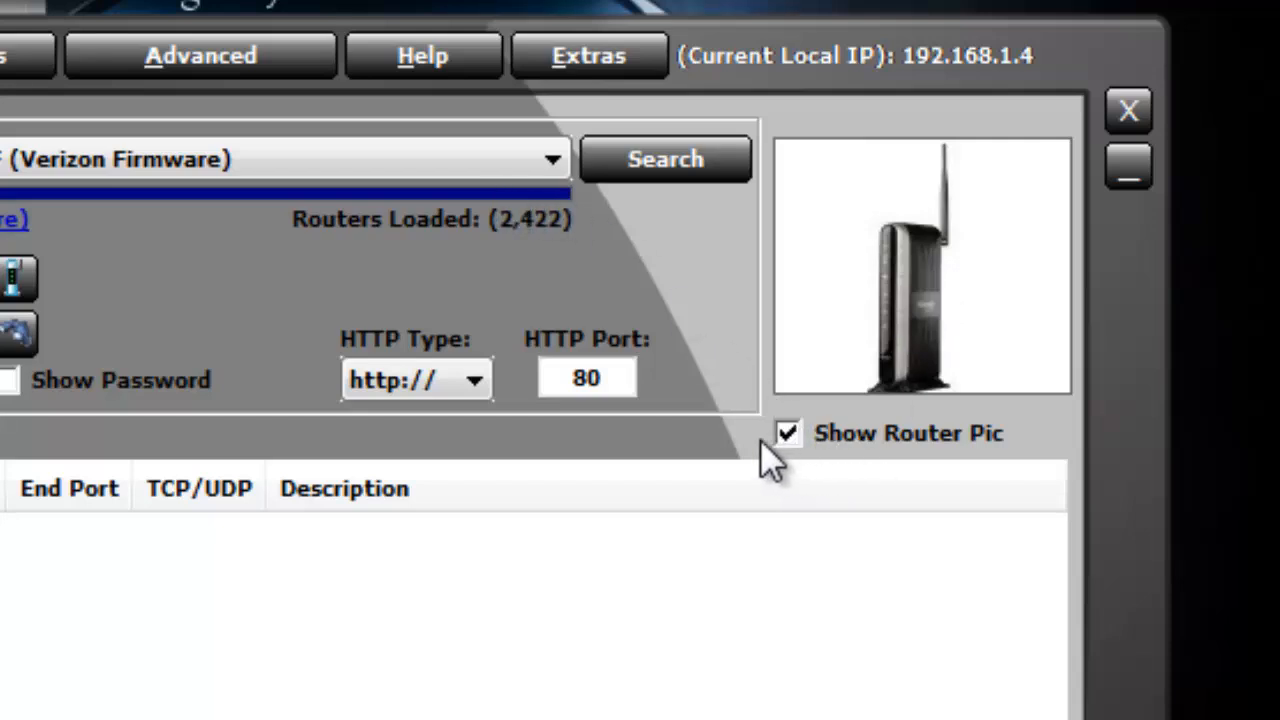
Step: Turn the router picture off and back on
click(788, 432)
click(788, 432)
click(788, 432)
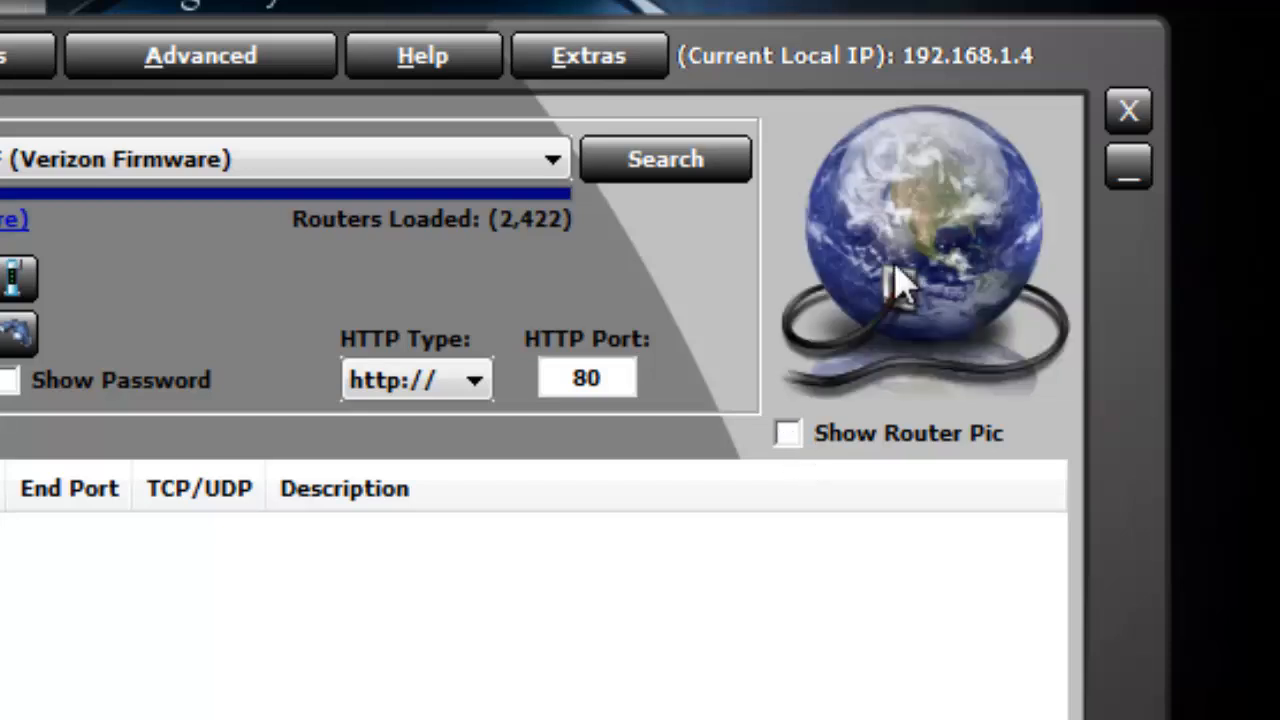
click(788, 432)
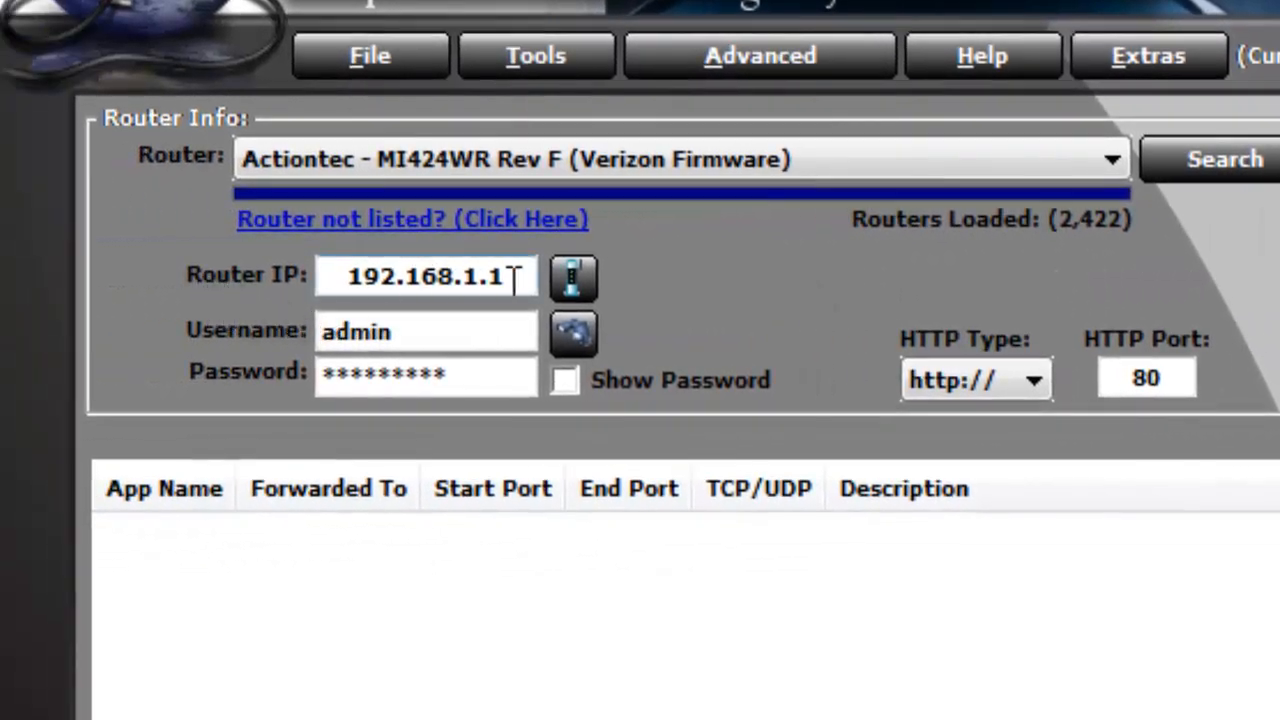
Step: Compare the router IP with the default gateway in Notepad and check the router's username and password fields
drag(514, 279, 337, 294)
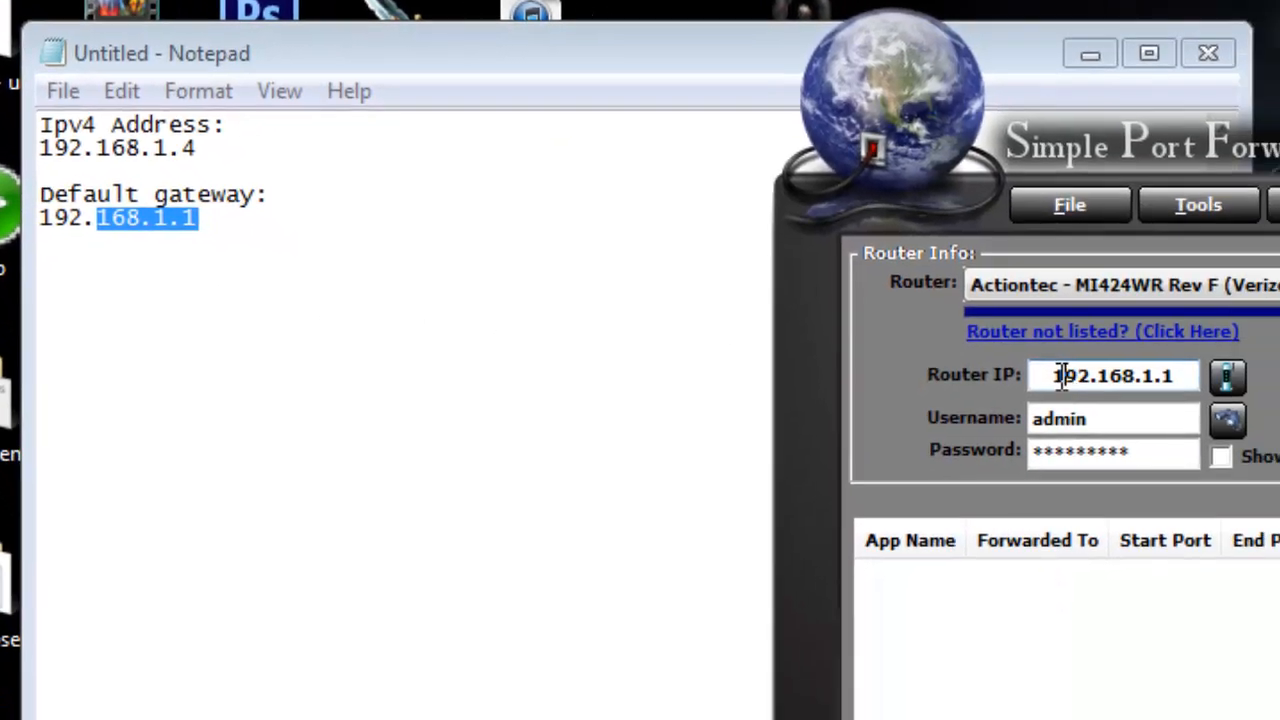
drag(1053, 376, 1185, 375)
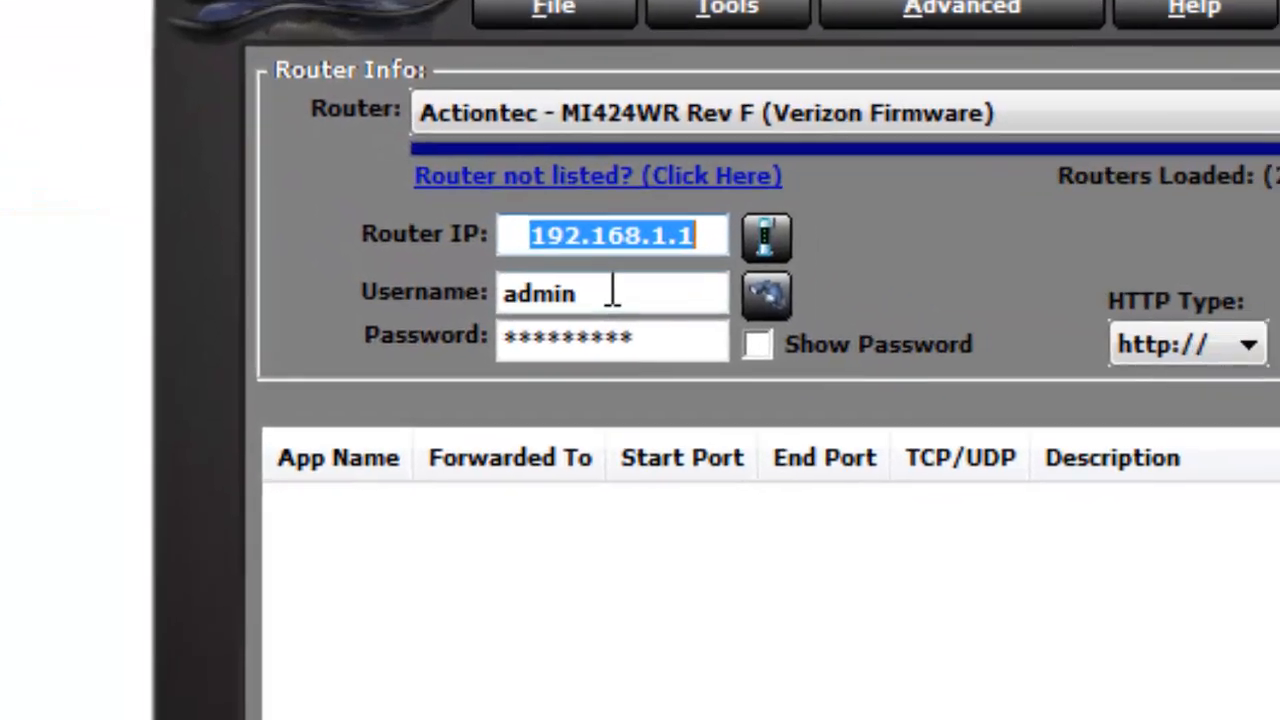
drag(908, 369, 800, 382)
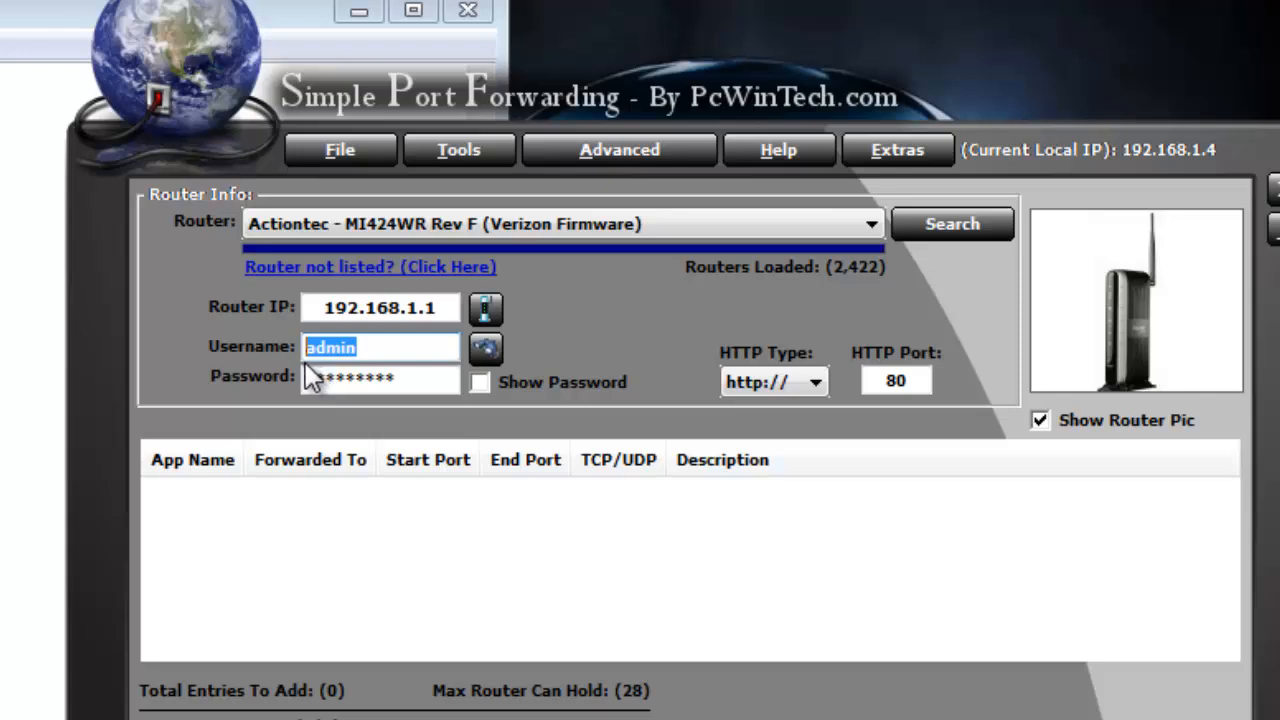
drag(314, 380, 402, 384)
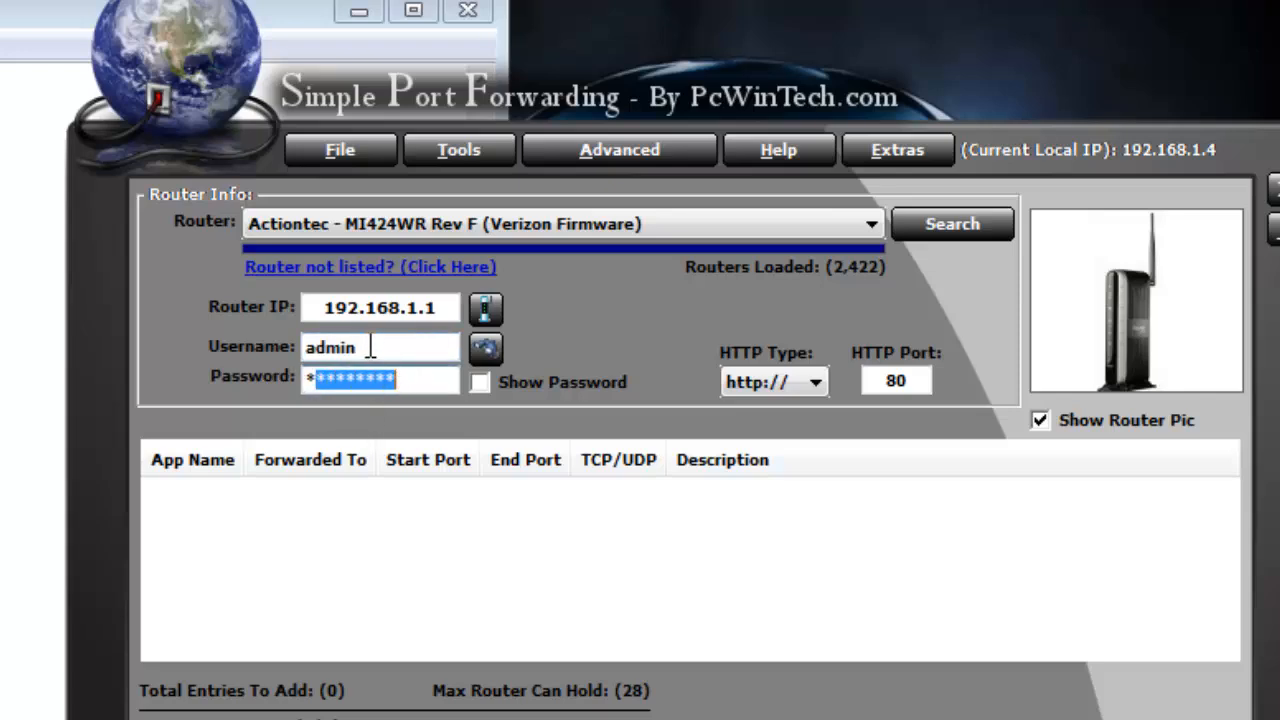
double_click(370, 347)
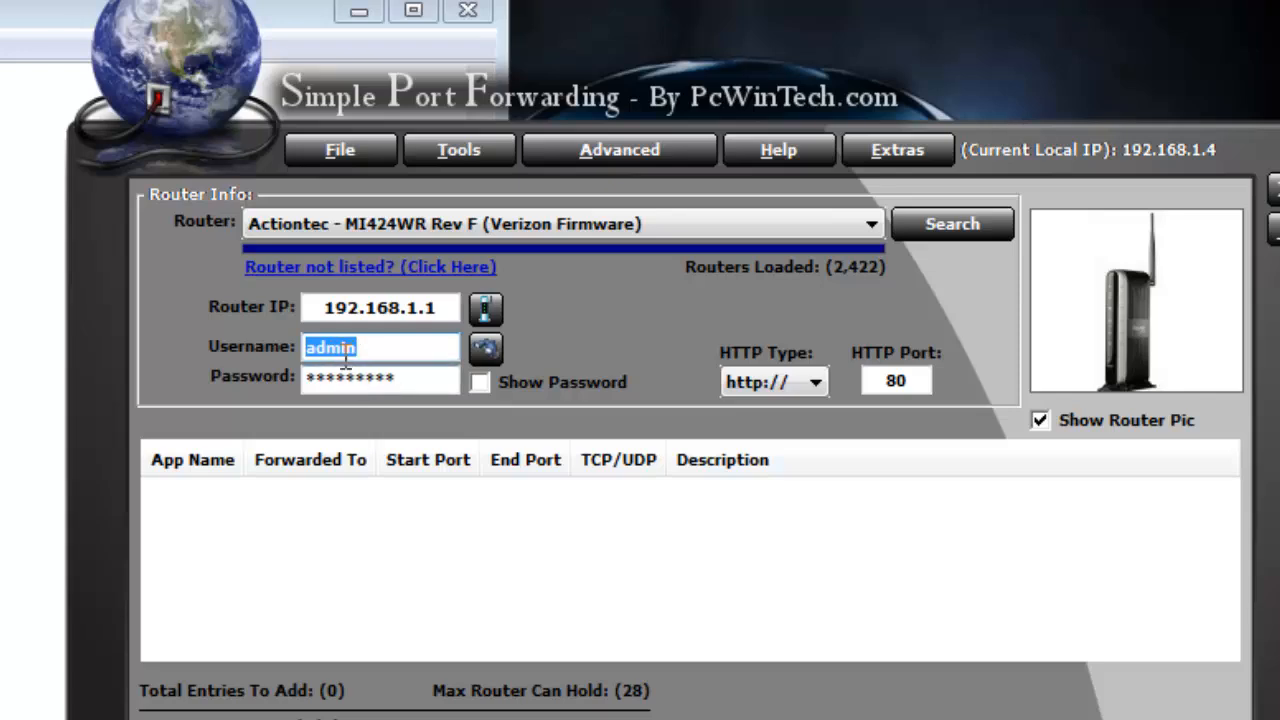
drag(331, 385, 369, 385)
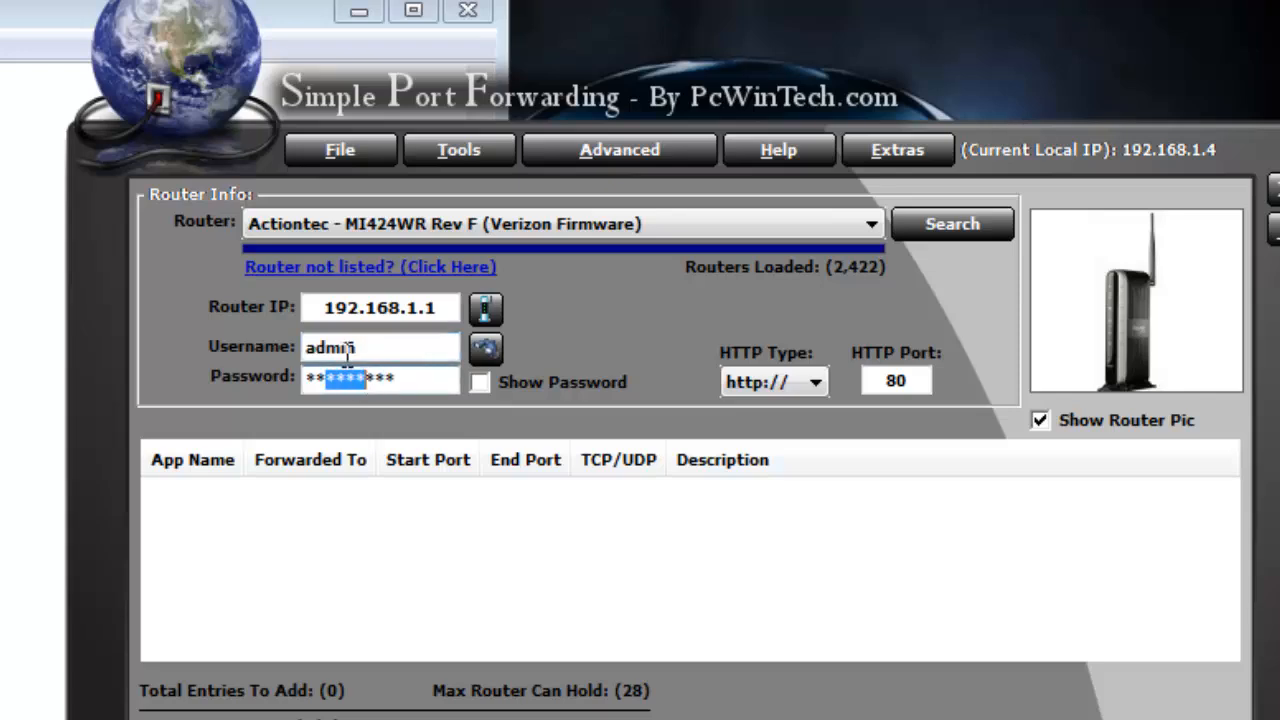
drag(325, 380, 213, 380)
click(396, 380)
Step: Replace the default router login with the router's own username and password
double_click(366, 380)
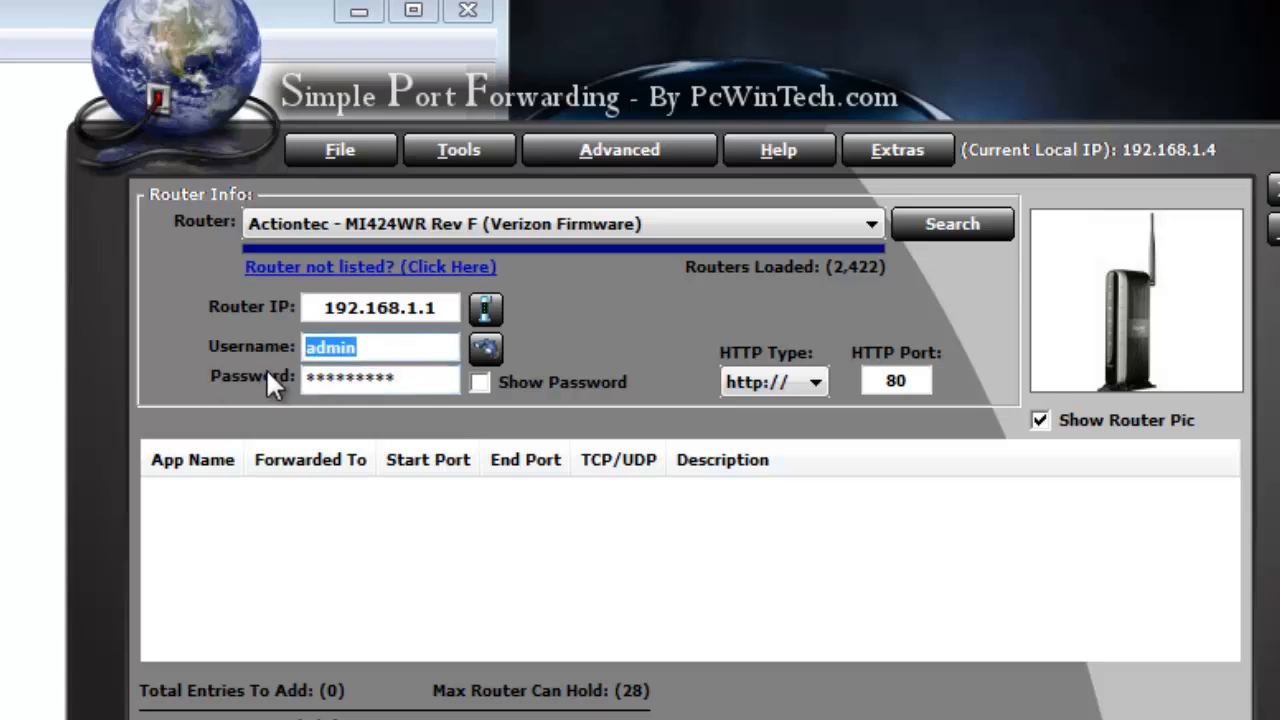
text(Steven)
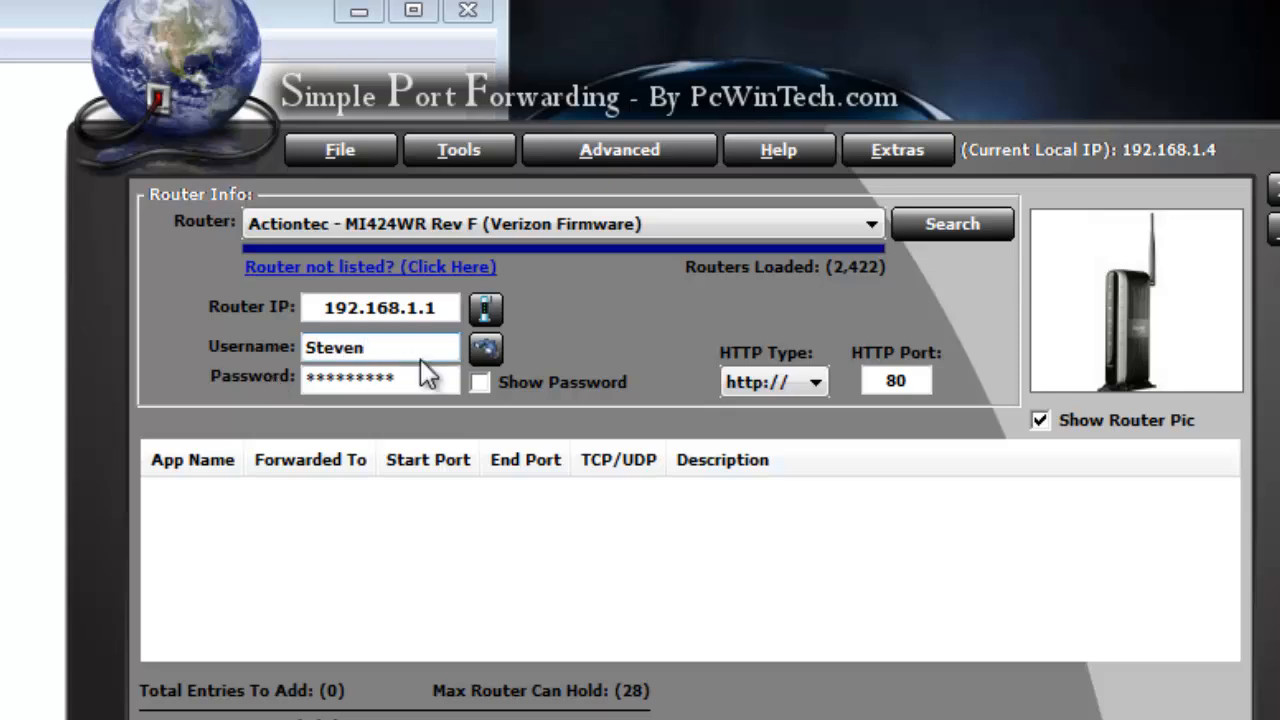
drag(429, 378, 232, 405)
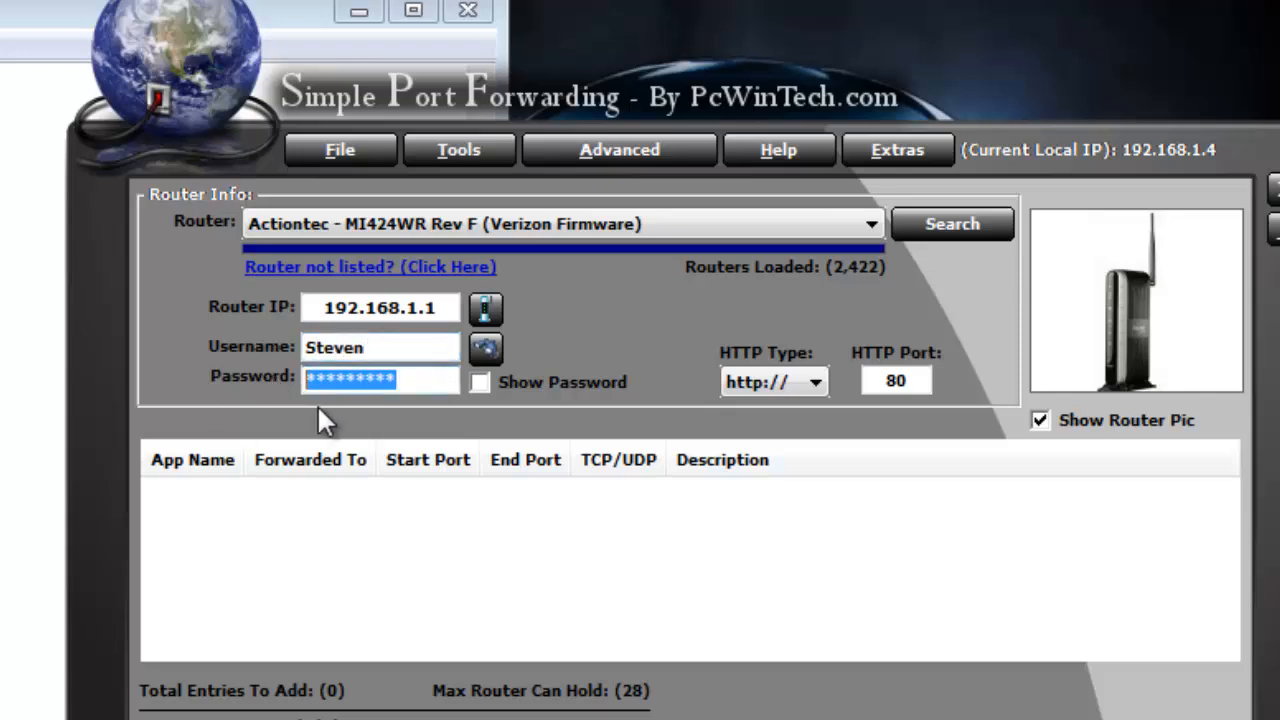
text(*)
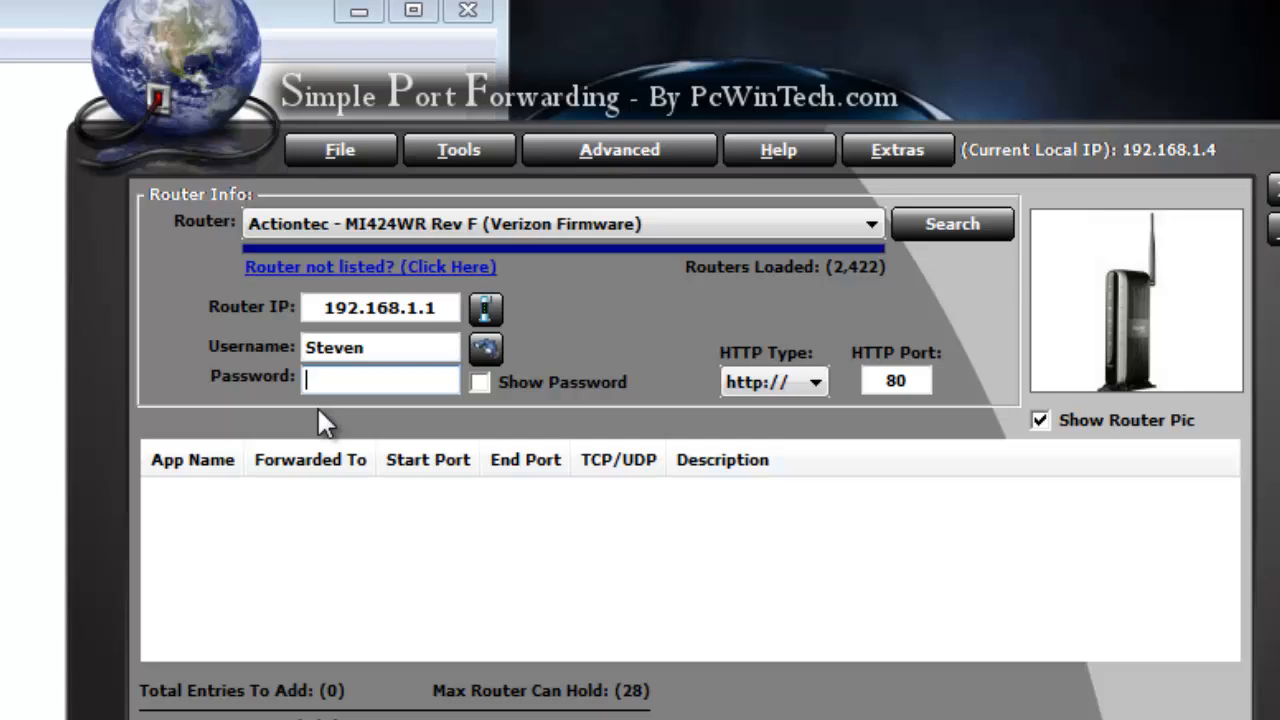
text(********)
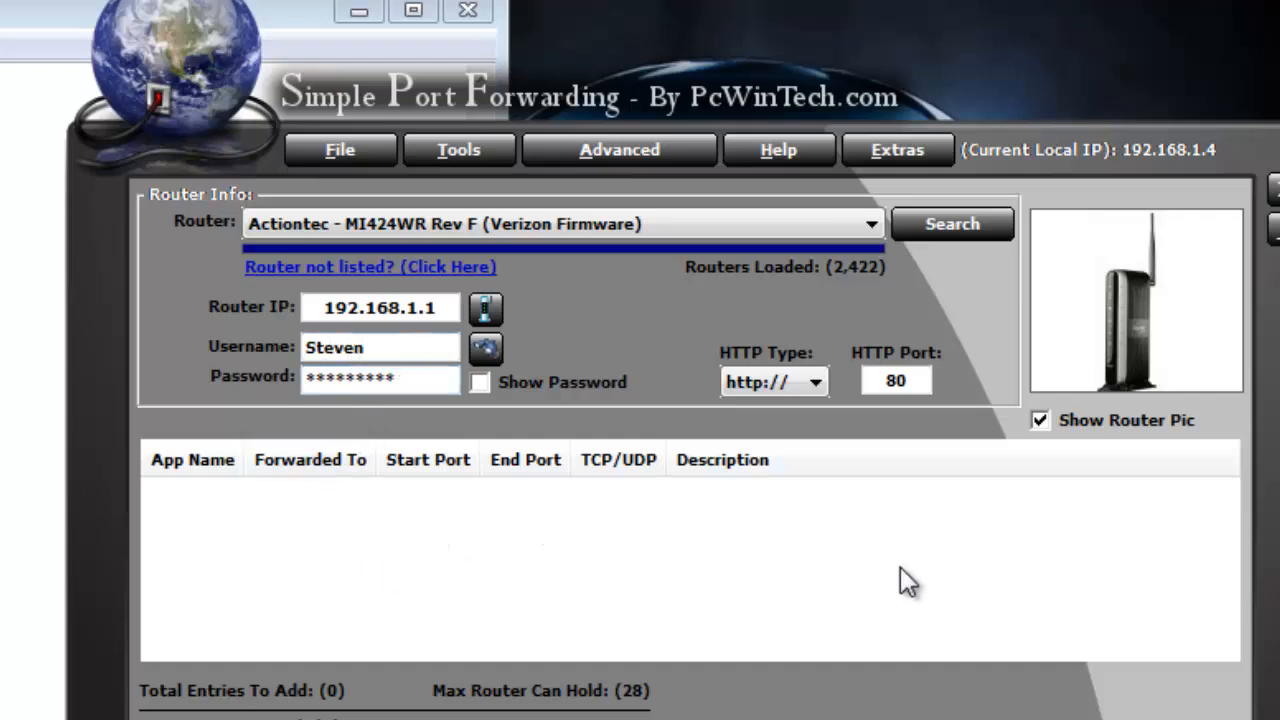
Step: Start a new custom port entry named Minecraft with the type TCP/UDP
right_click(370, 508)
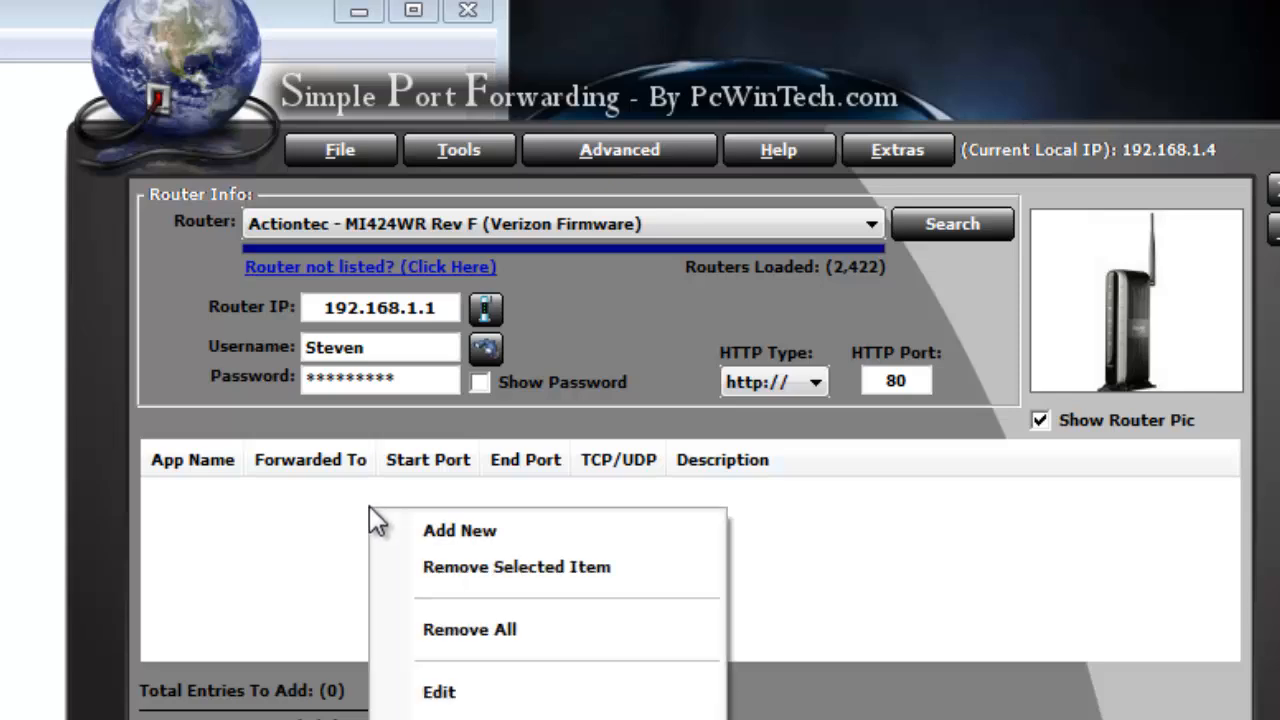
click(522, 538)
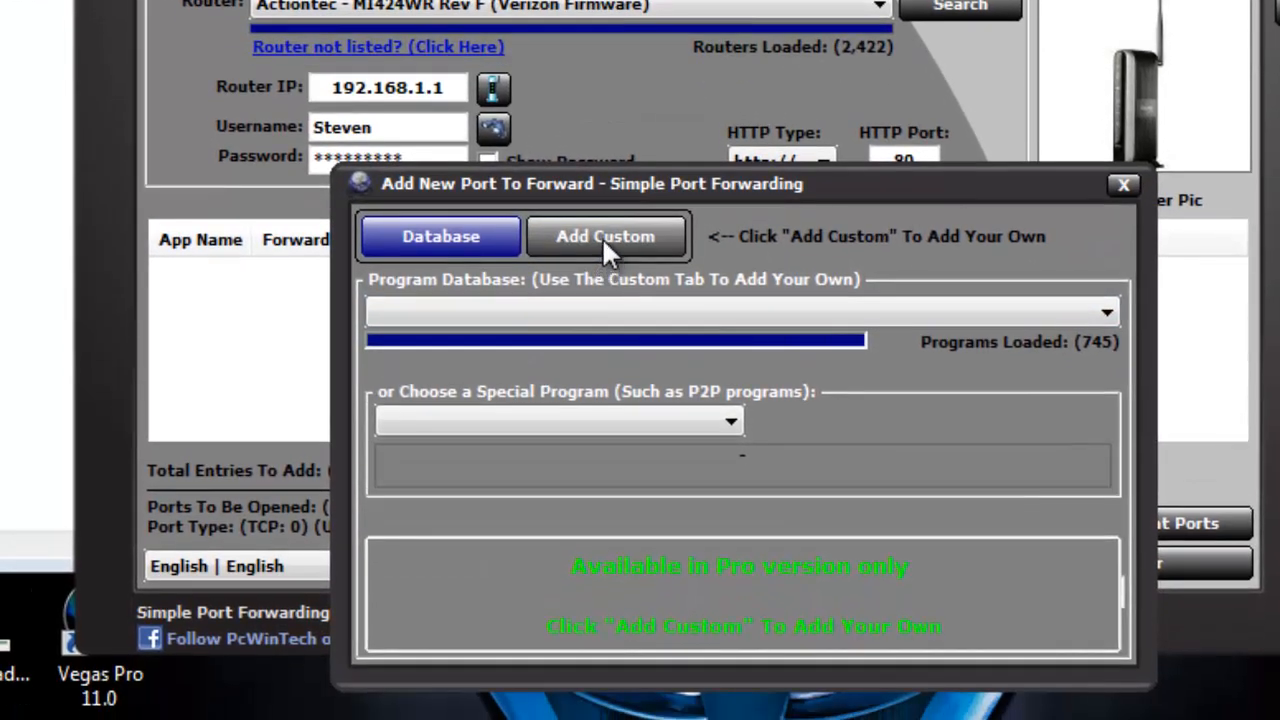
click(602, 237)
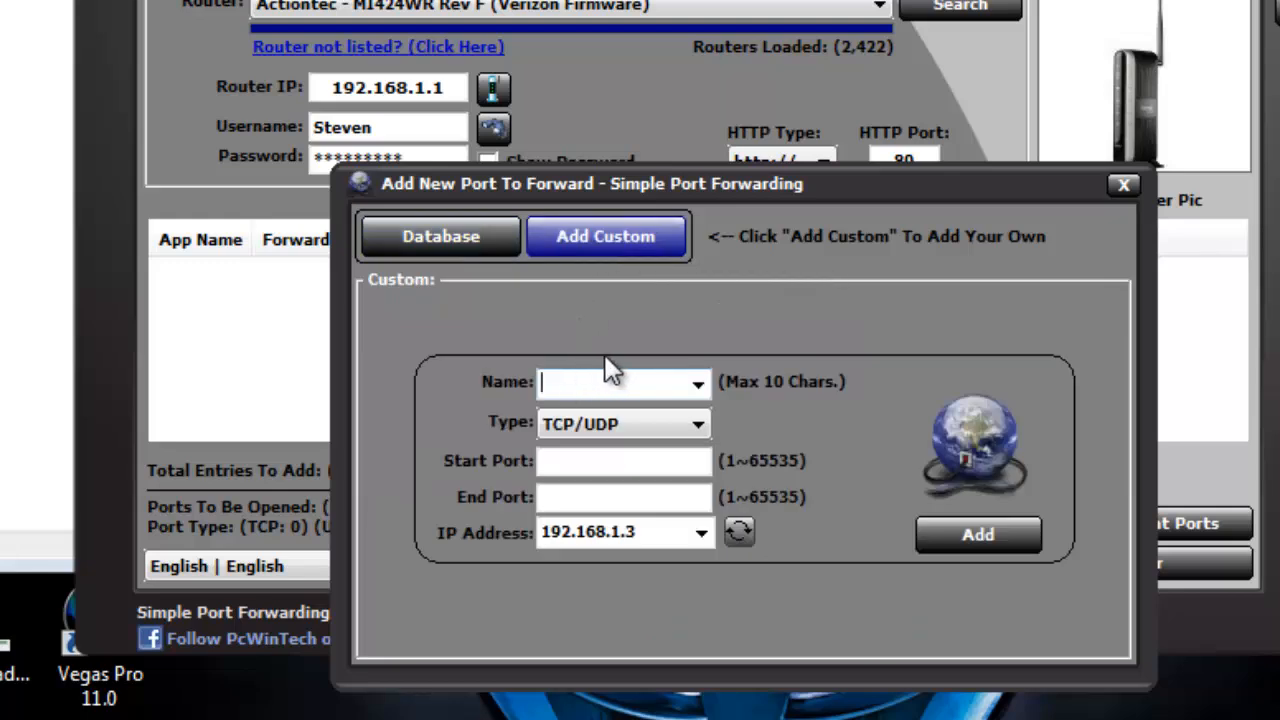
text(Minecraft)
click(540, 430)
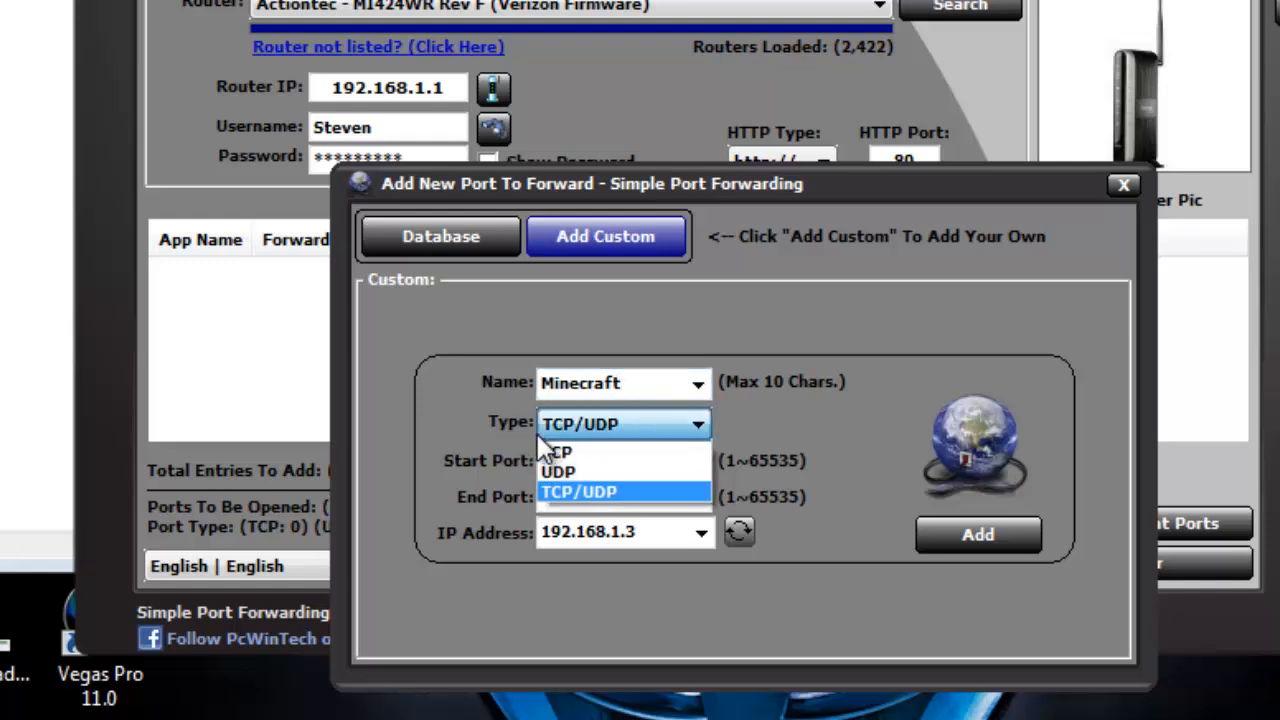
click(610, 494)
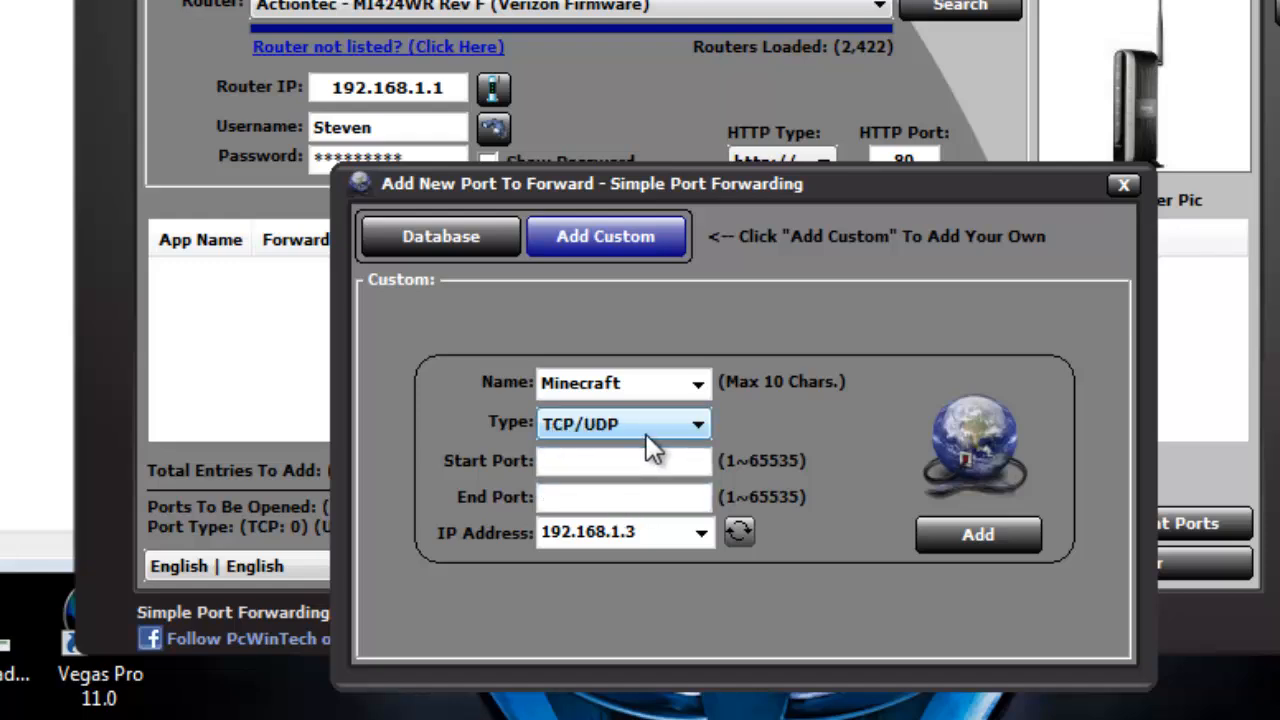
Step: Set both the start port and the end port of the Minecraft entry to 25565
click(578, 460)
click(586, 460)
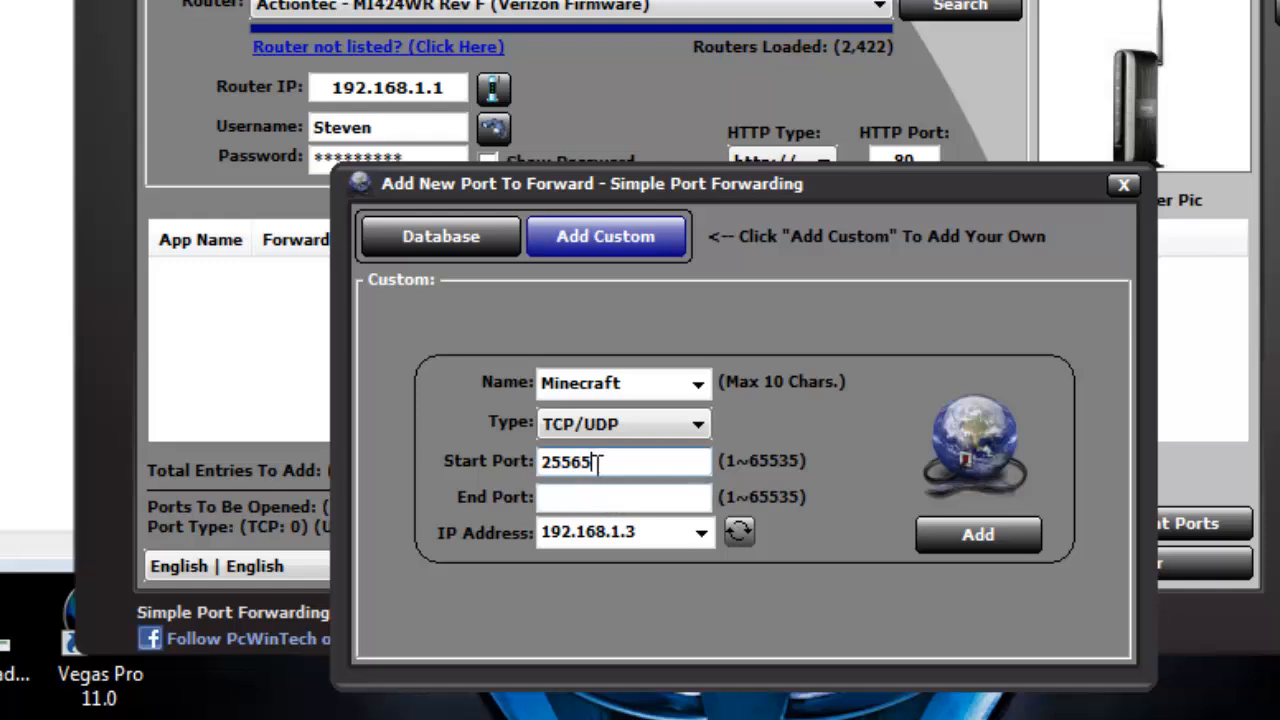
drag(597, 462, 526, 461)
click(577, 496)
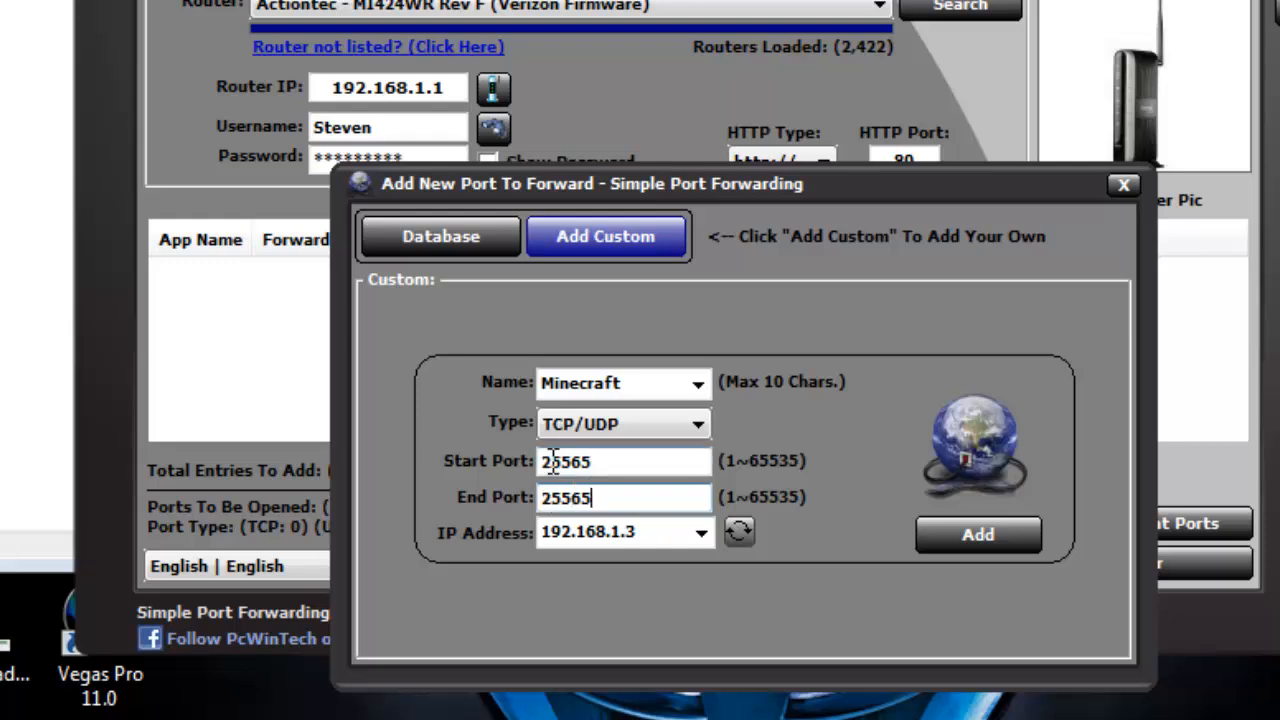
drag(552, 464, 596, 460)
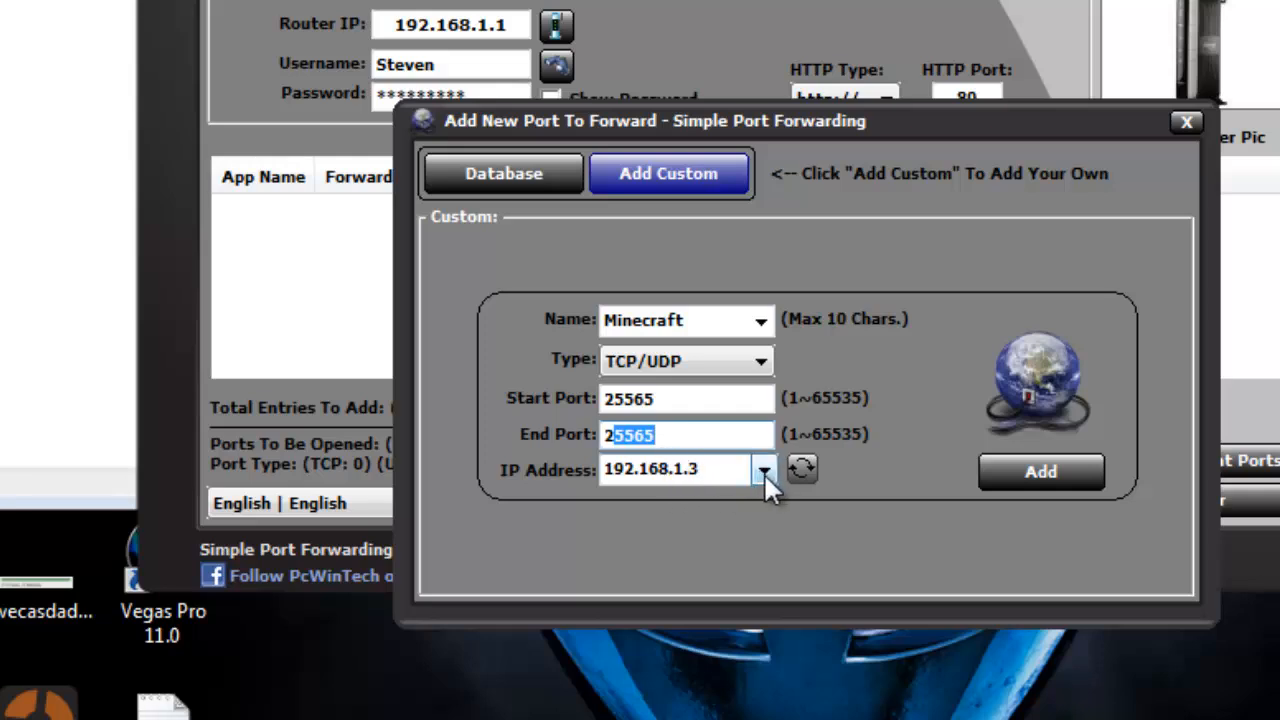
Step: Choose the computer's IPv4 address, 192.168.1.4, as the IP address for the Minecraft entry
click(765, 469)
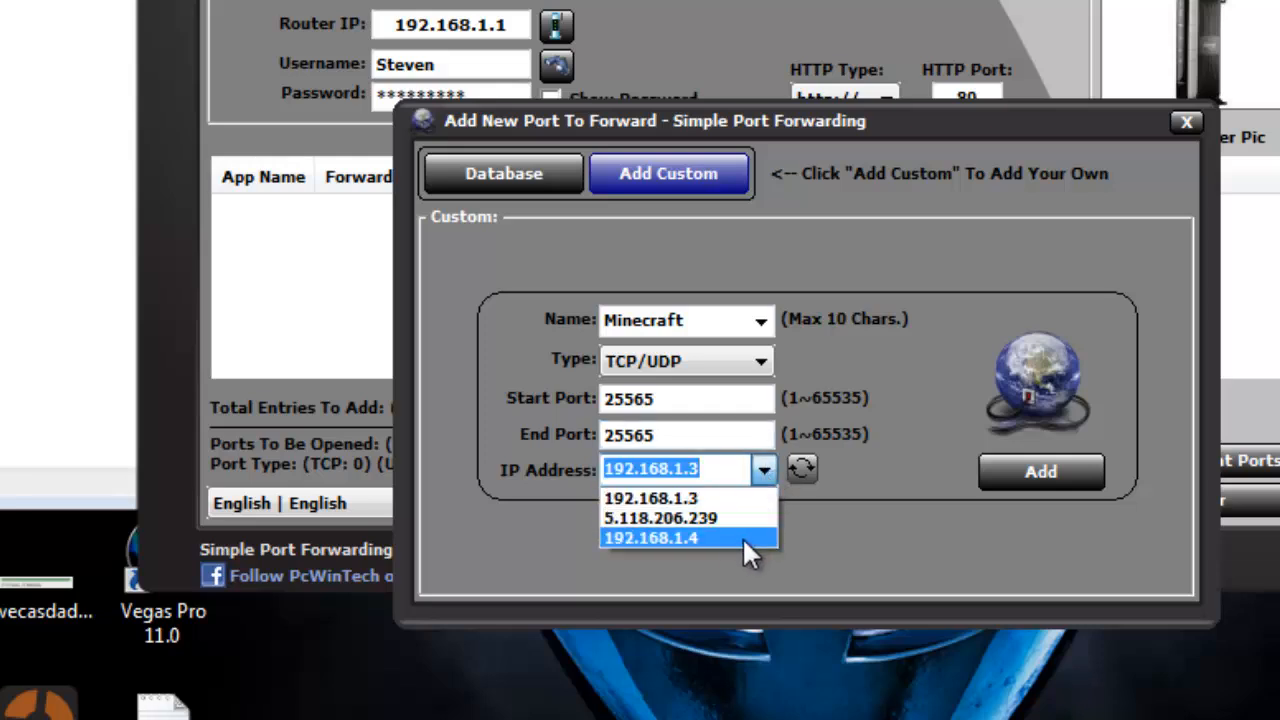
click(651, 538)
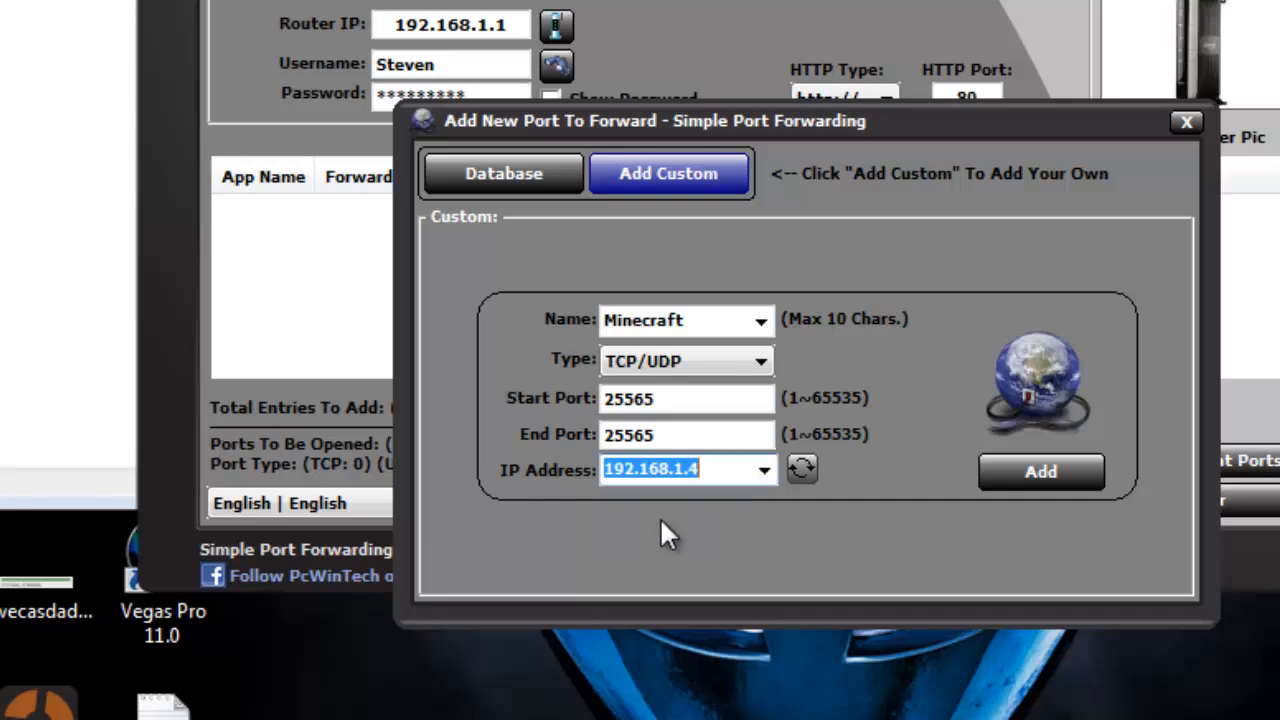
click(687, 470)
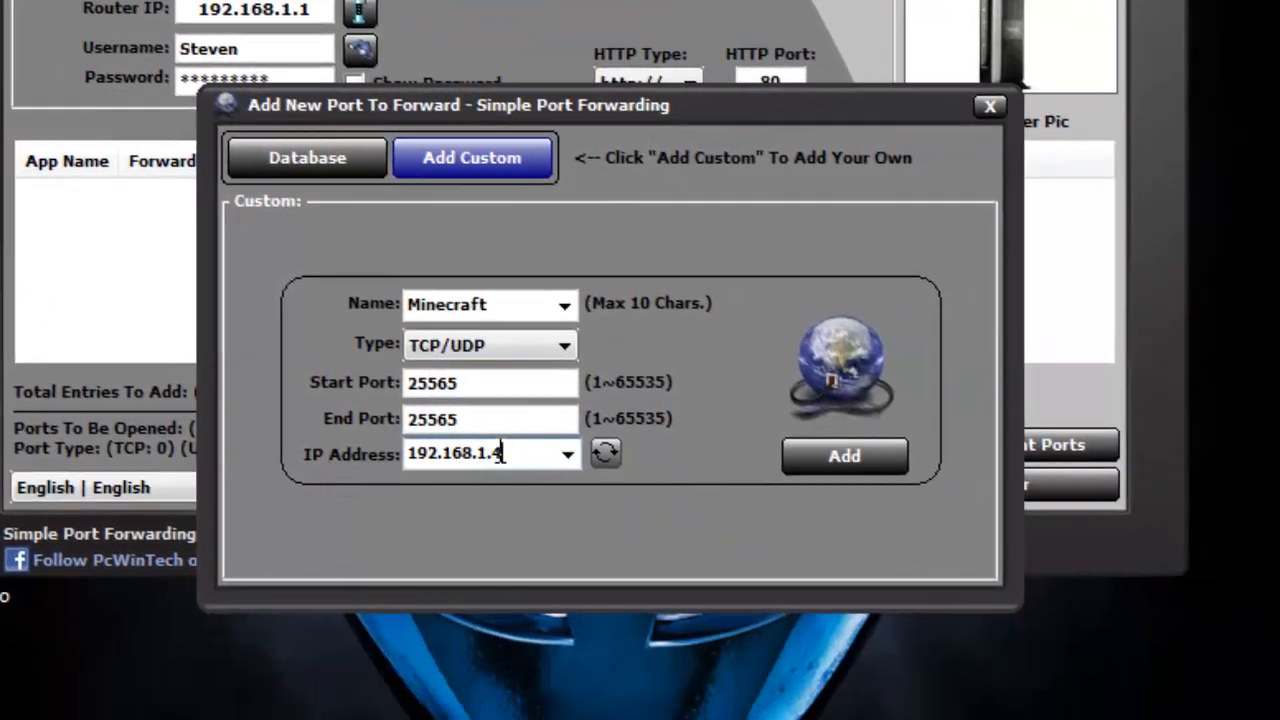
drag(505, 455, 410, 456)
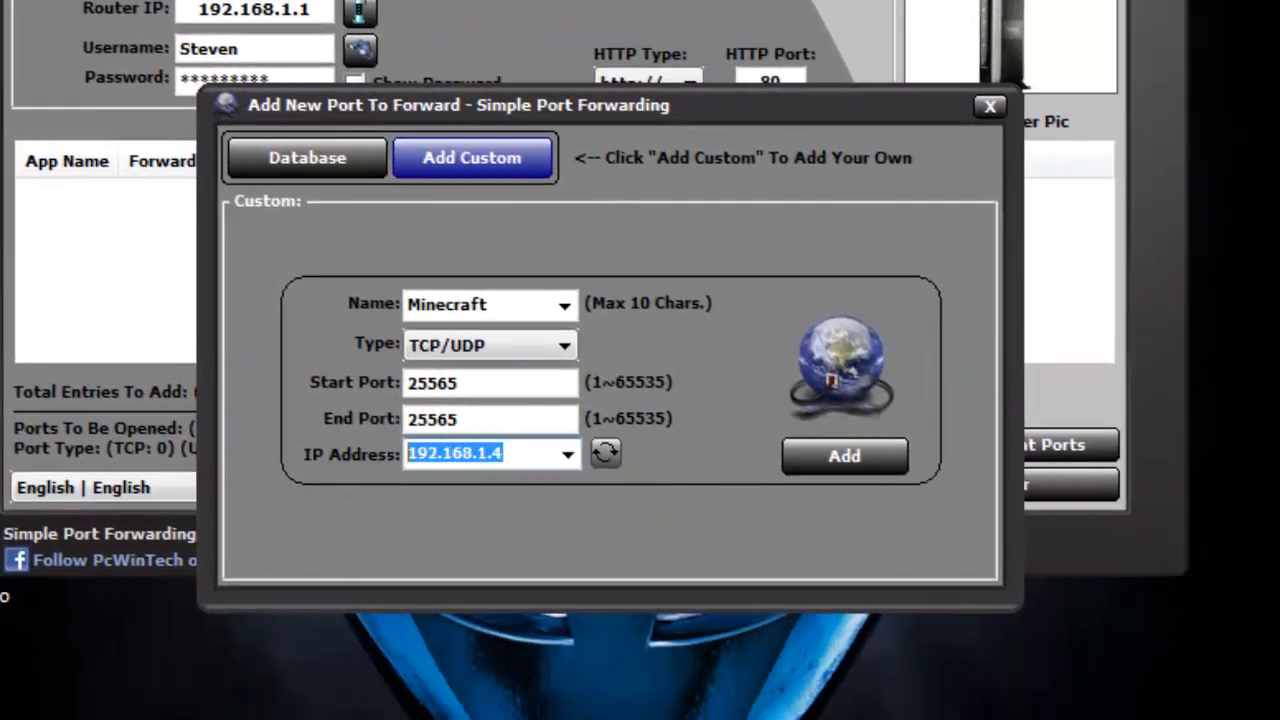
click(566, 454)
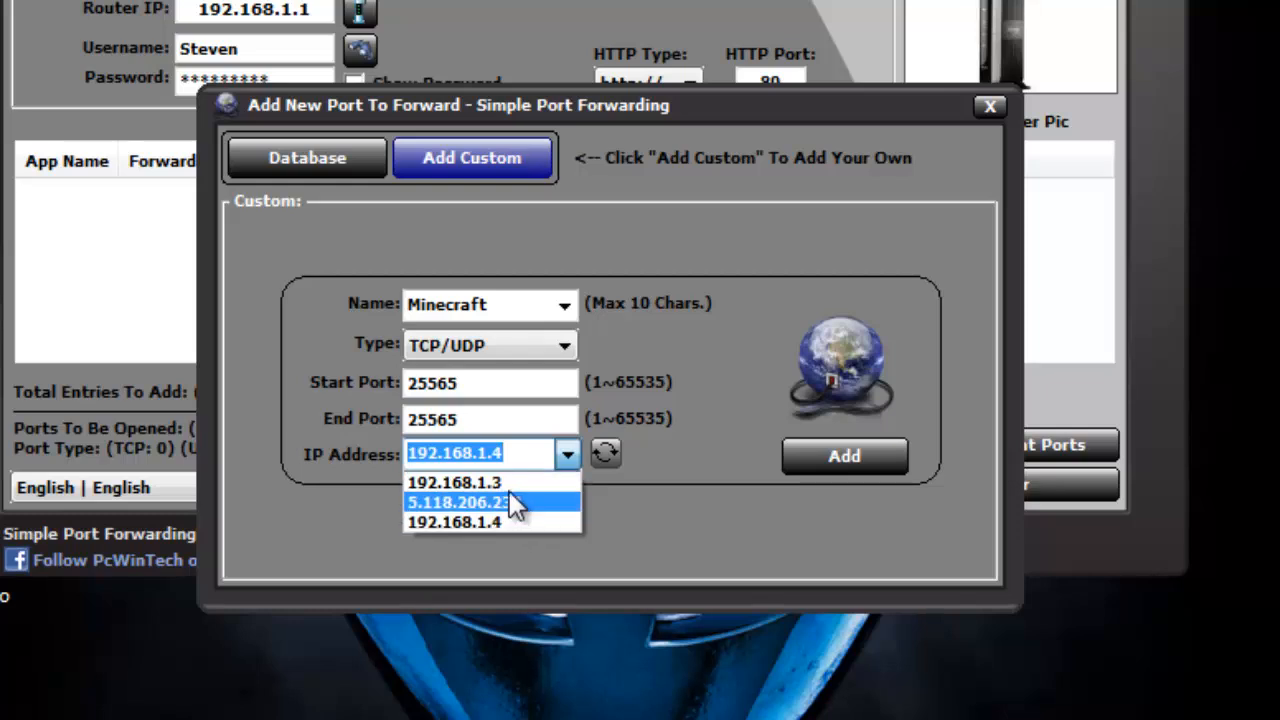
click(483, 520)
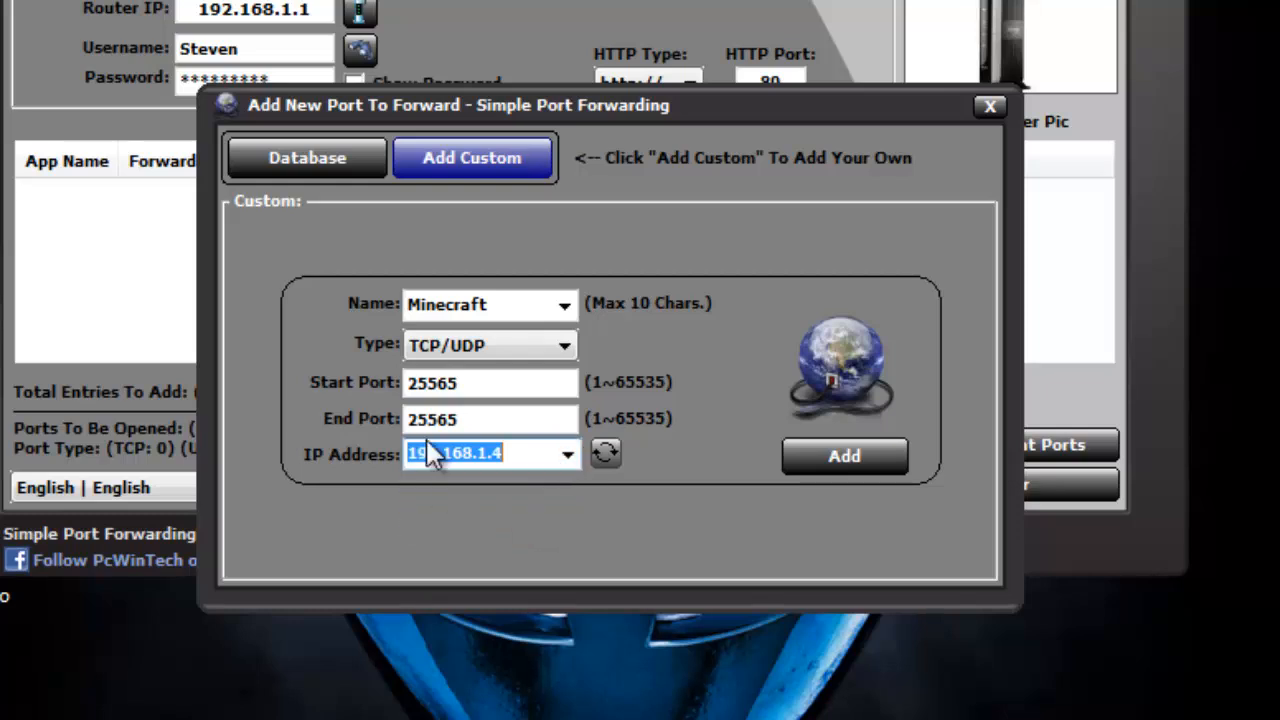
click(421, 456)
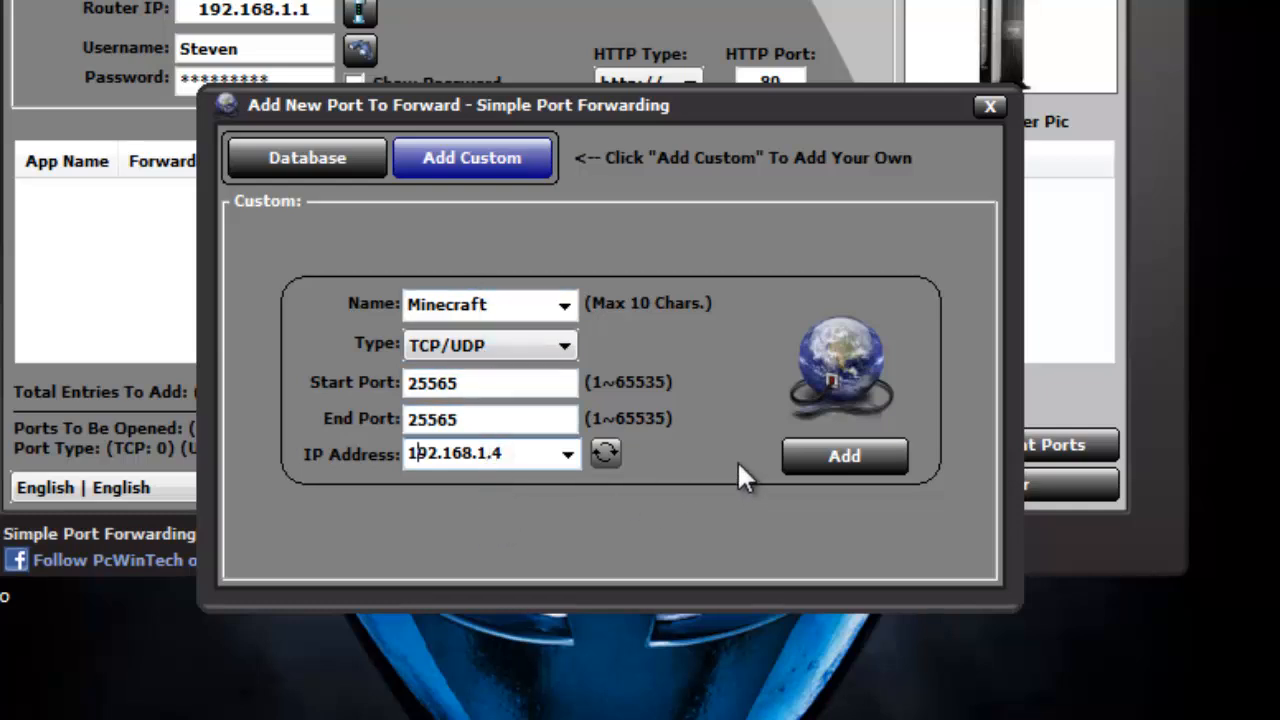
Step: Add the Minecraft entry to the forwarding list and close the Add New Port To Forward dialog
click(862, 452)
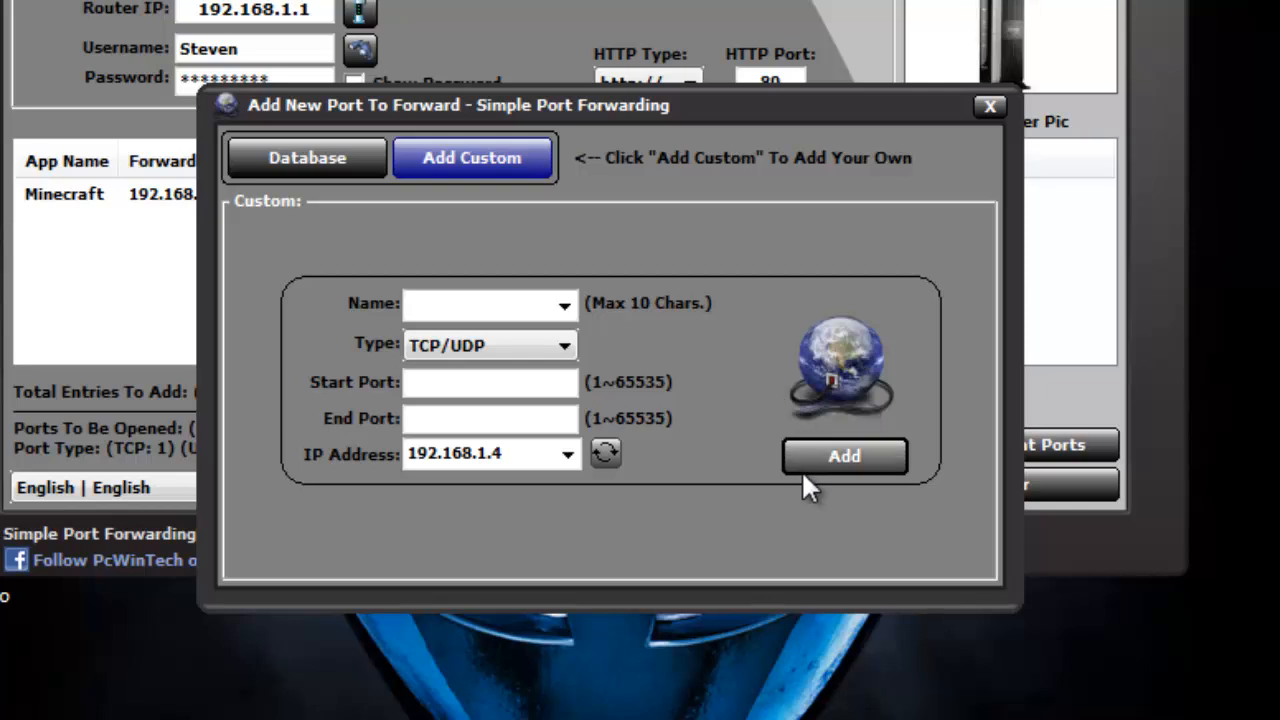
drag(781, 95, 749, 428)
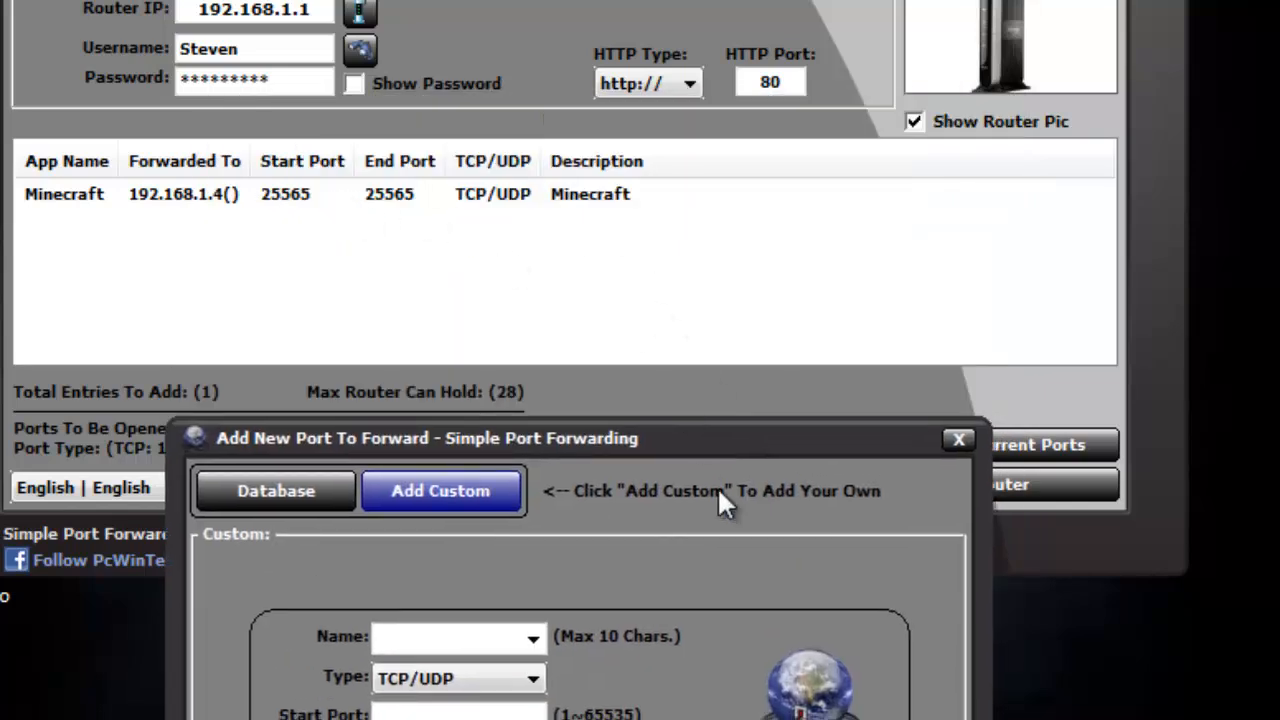
click(957, 442)
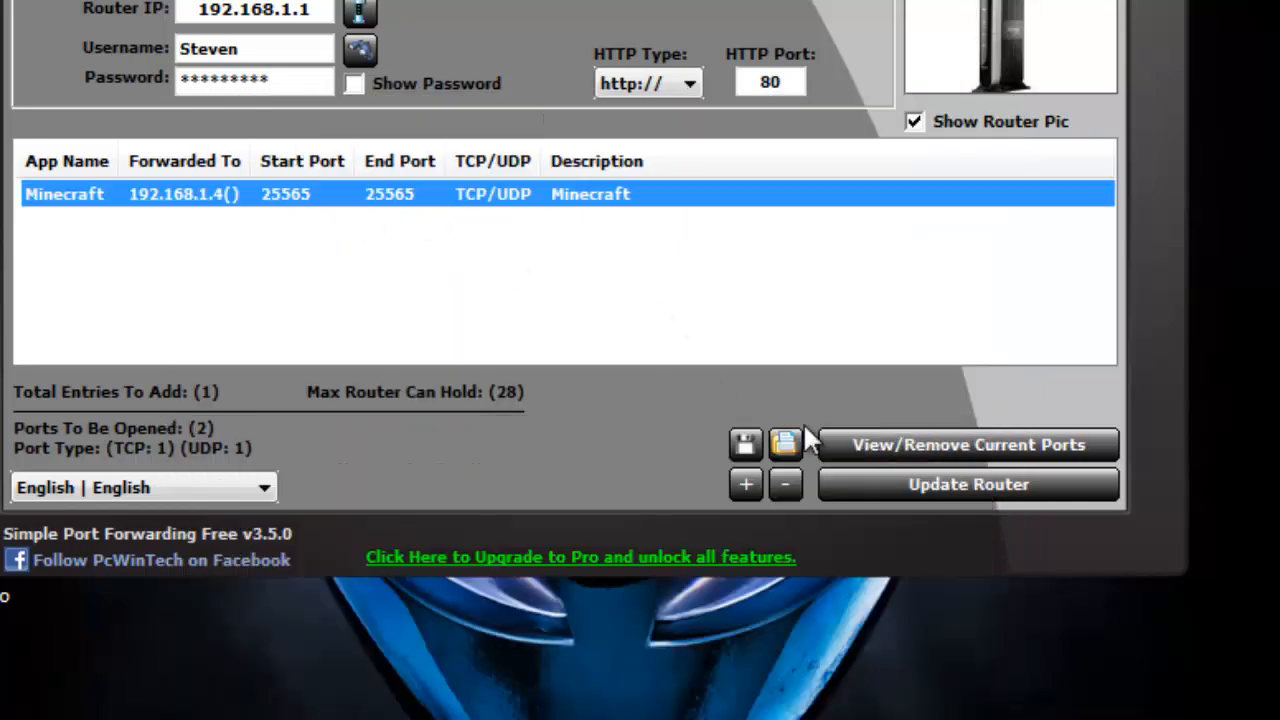
click(545, 258)
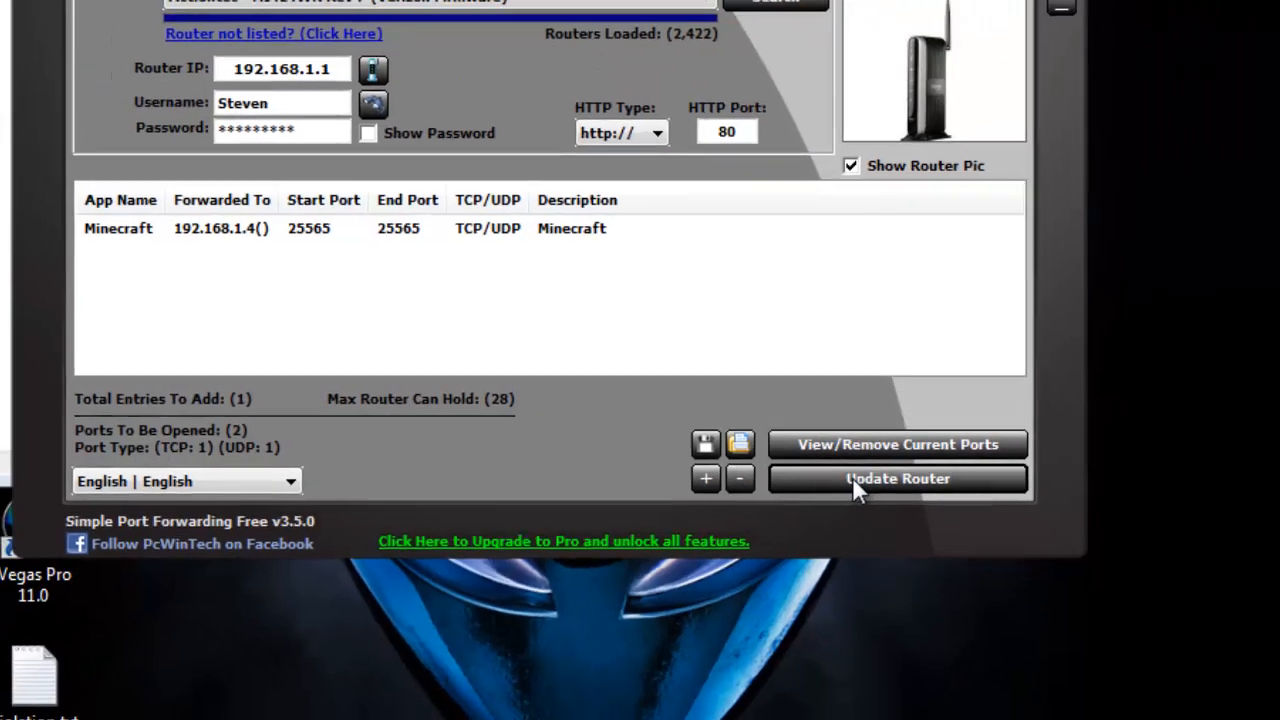
Step: Try to update the router with the Minecraft entry and close the Job Status window
click(852, 477)
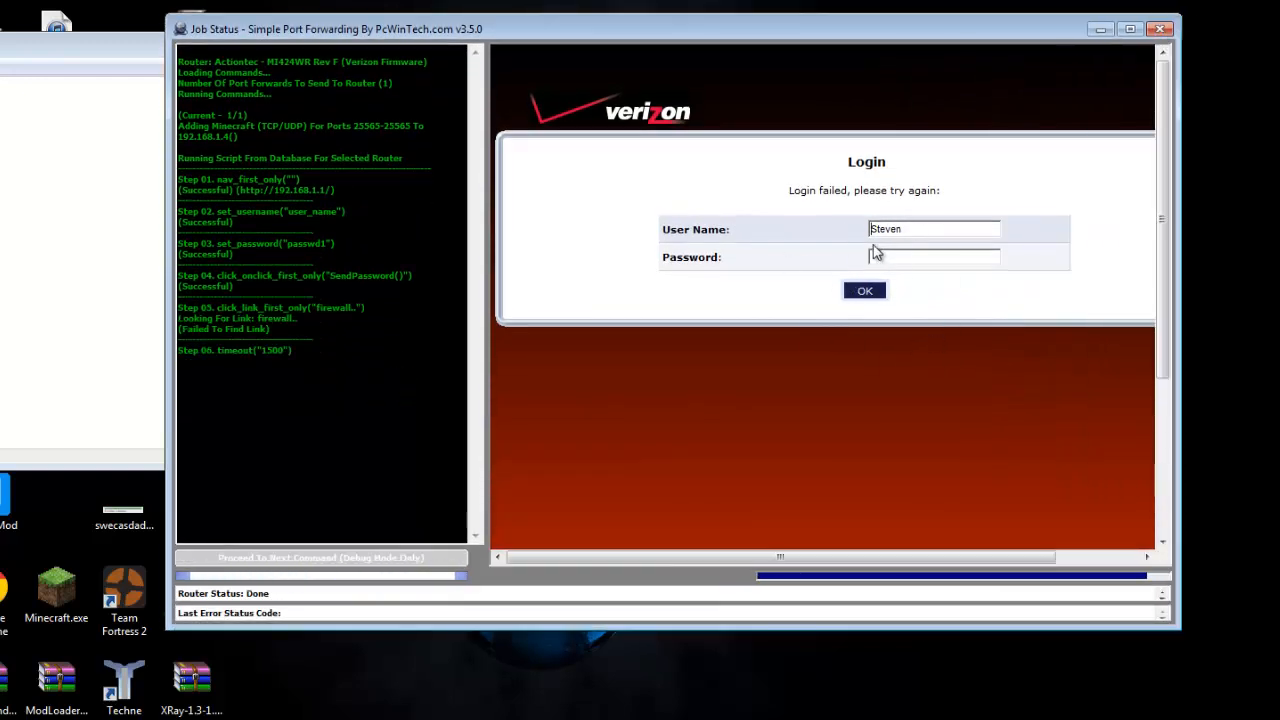
click(886, 260)
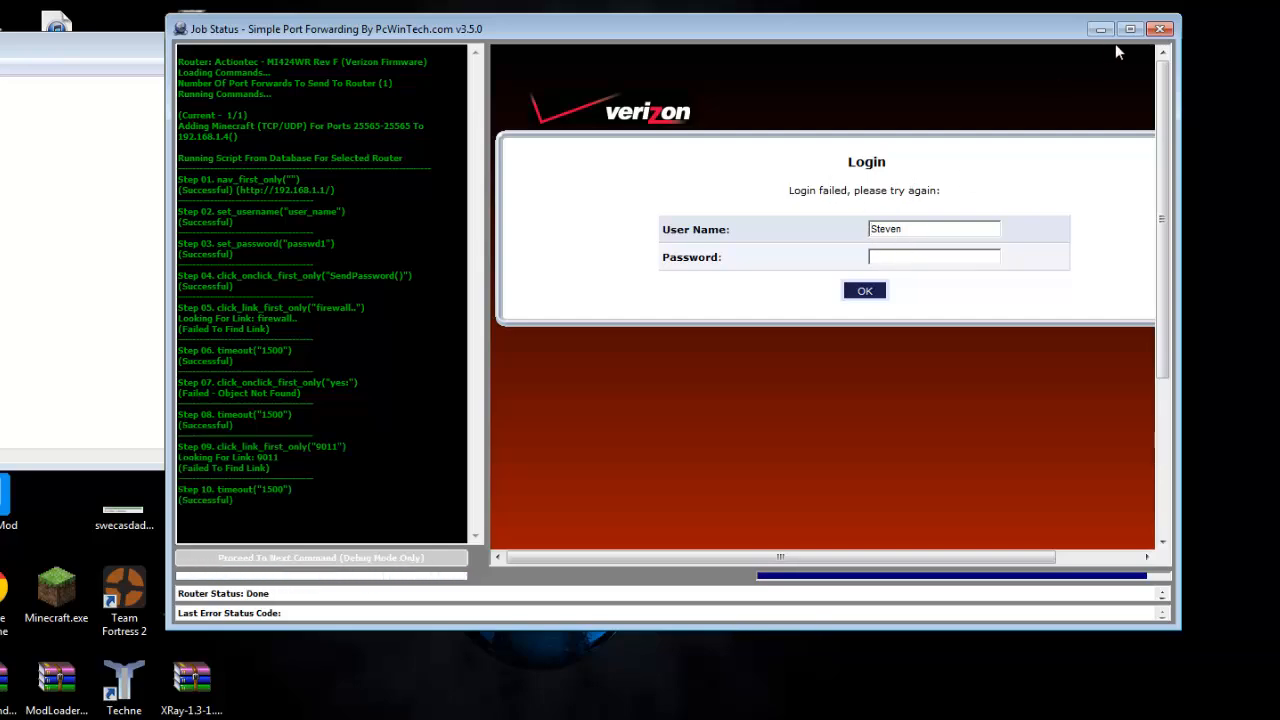
click(1160, 30)
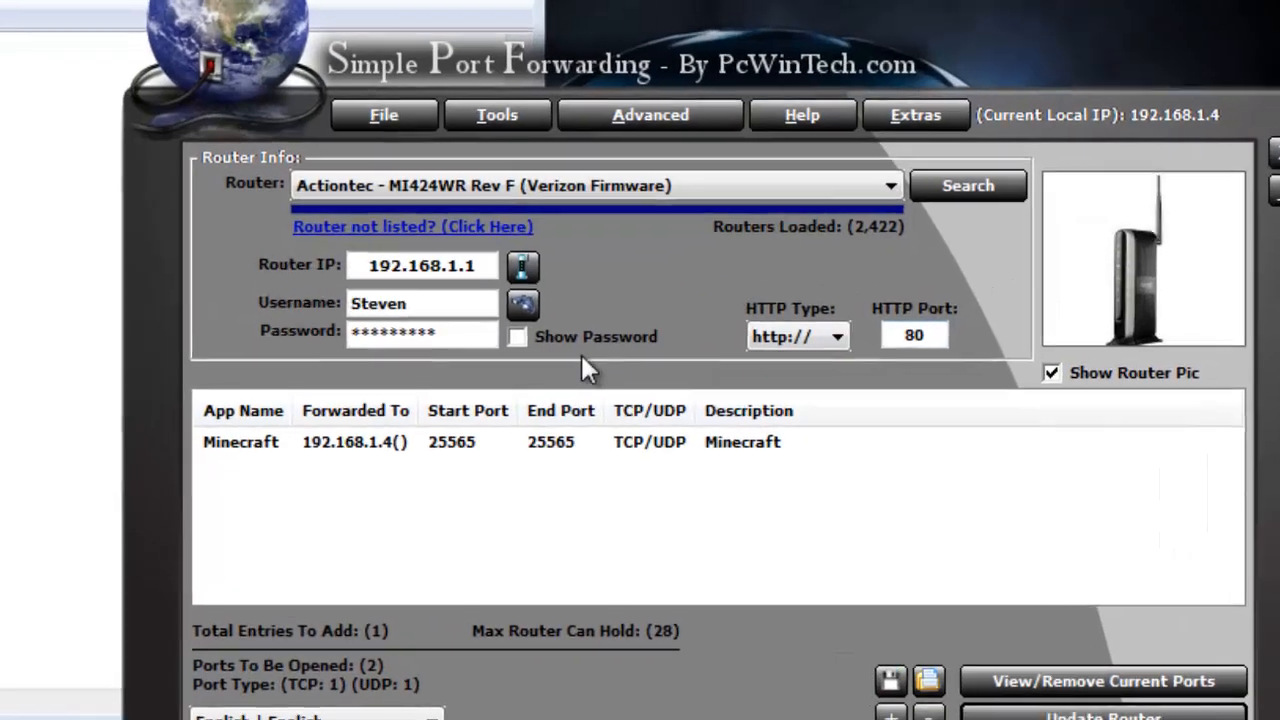
Step: Re-enter the router password and update the router with the Minecraft port entry
drag(457, 339, 199, 344)
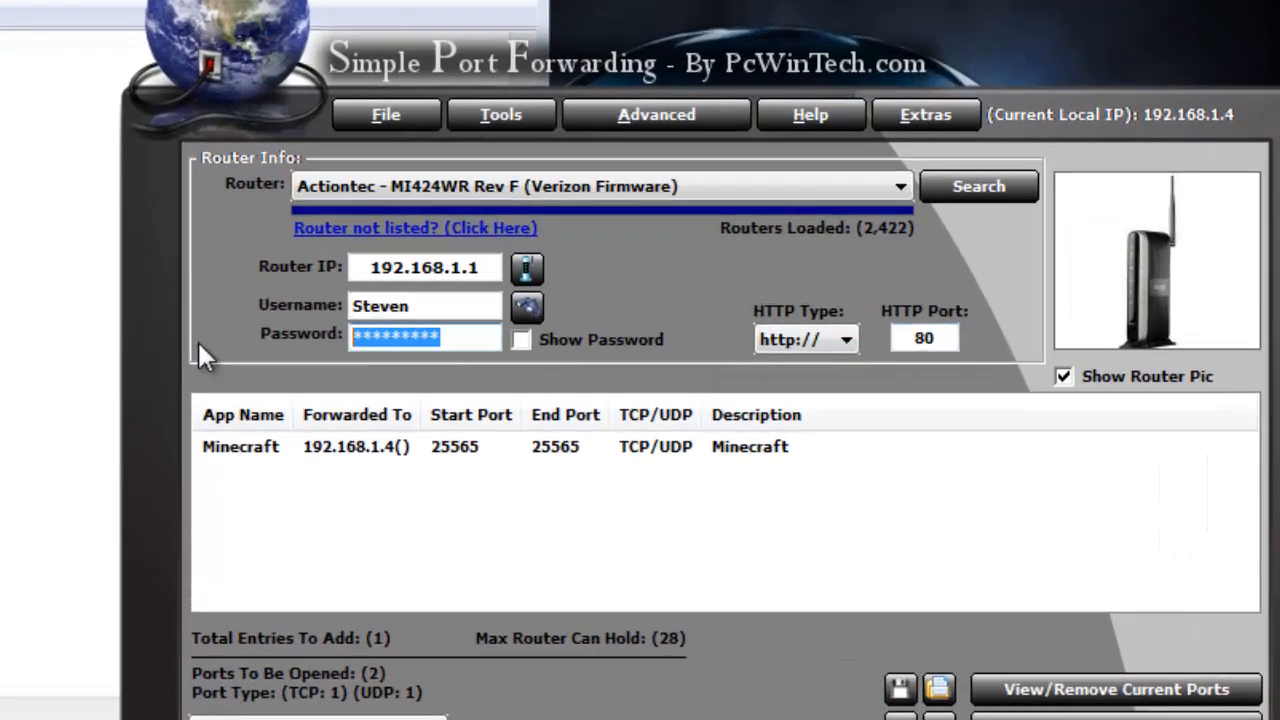
key(BackSpace)
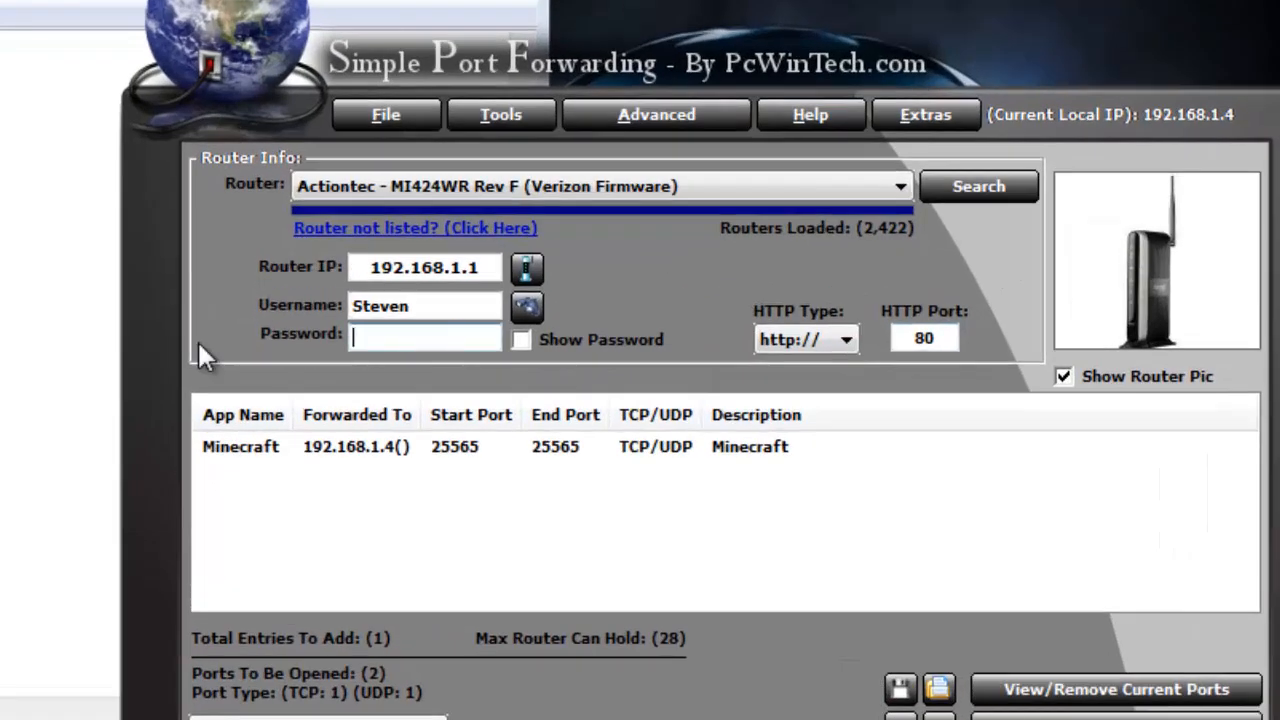
text(*********)
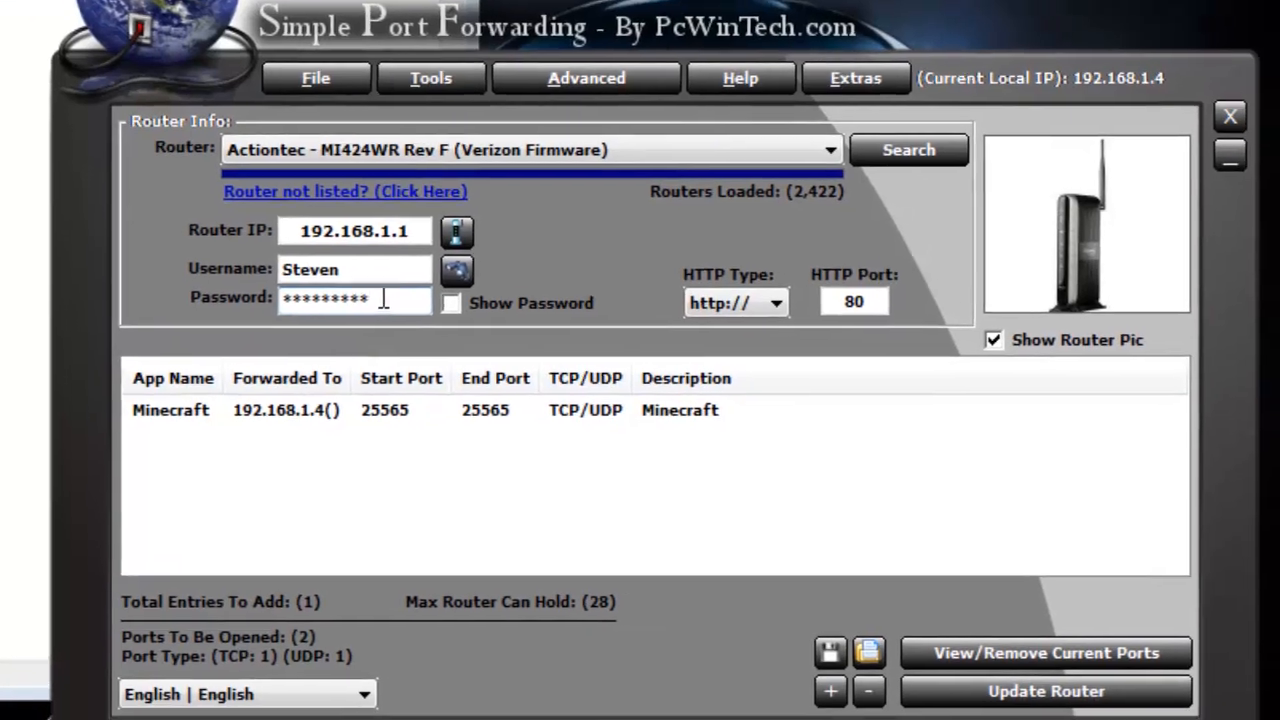
click(1000, 694)
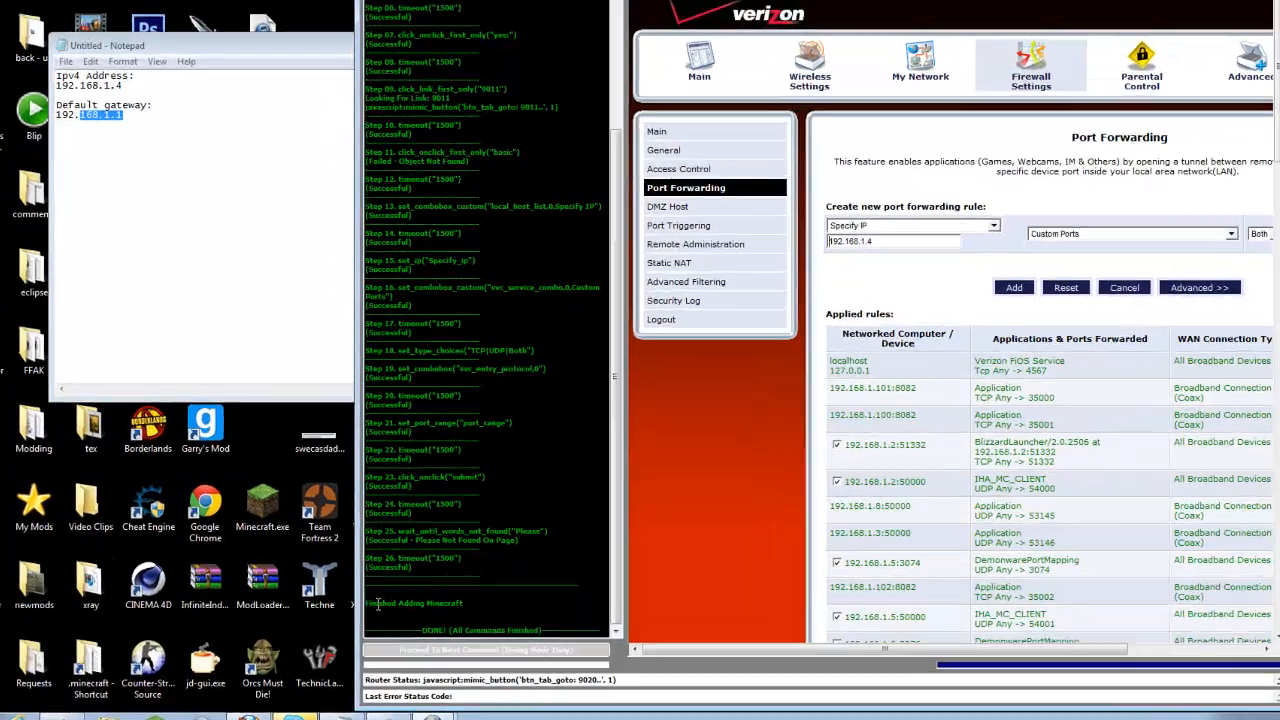
Step: Check the job log for the Minecraft entry and examine the router's applied rules for ports 25565 and 25555
drag(382, 598, 452, 600)
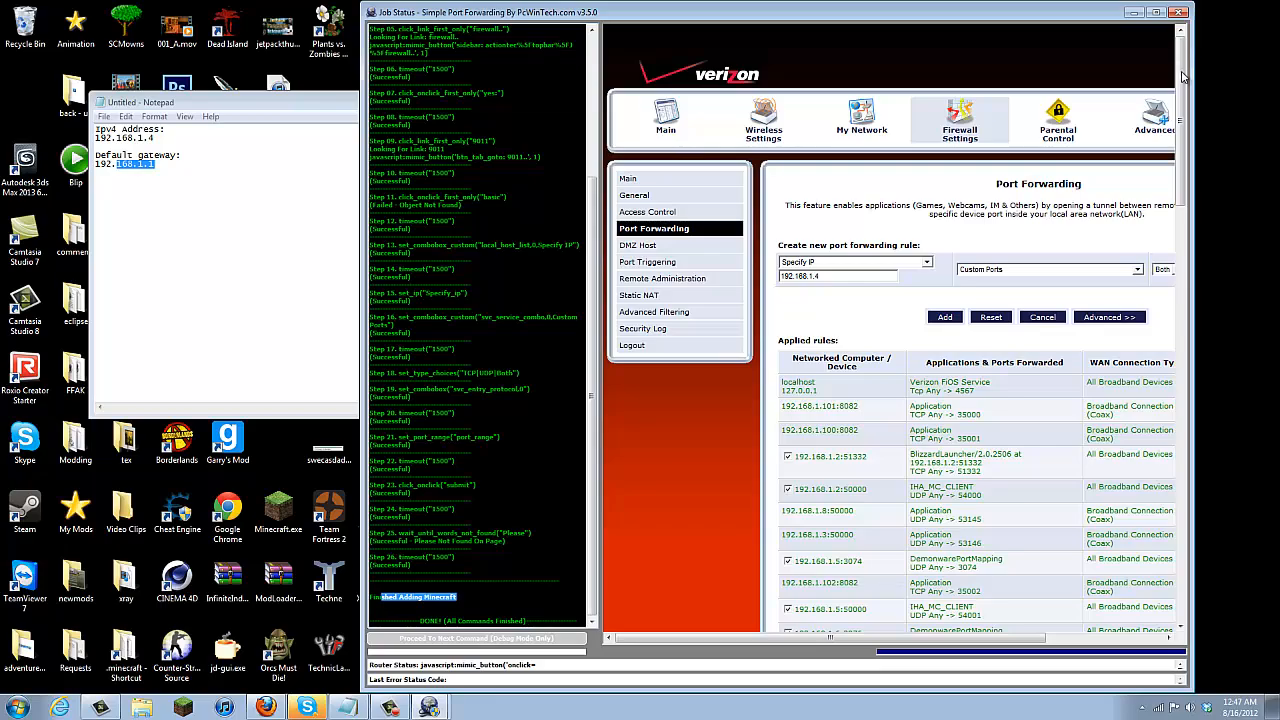
drag(1179, 74, 1190, 498)
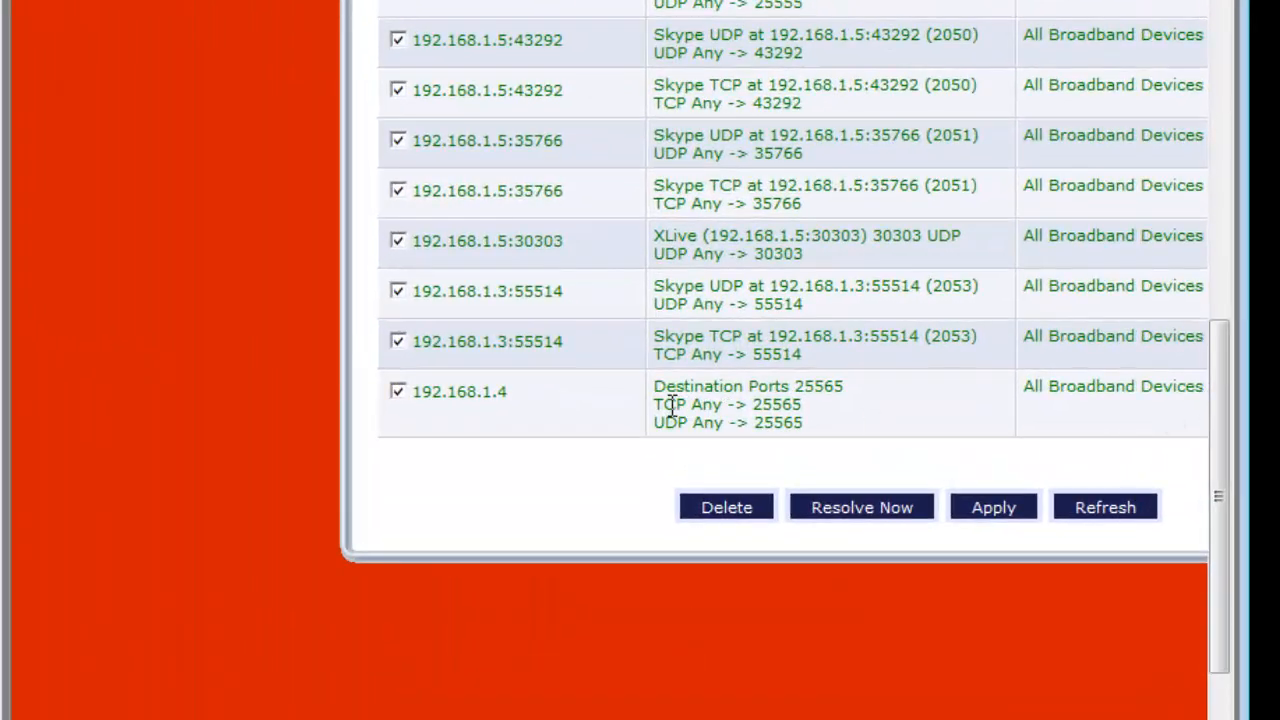
drag(654, 404, 798, 424)
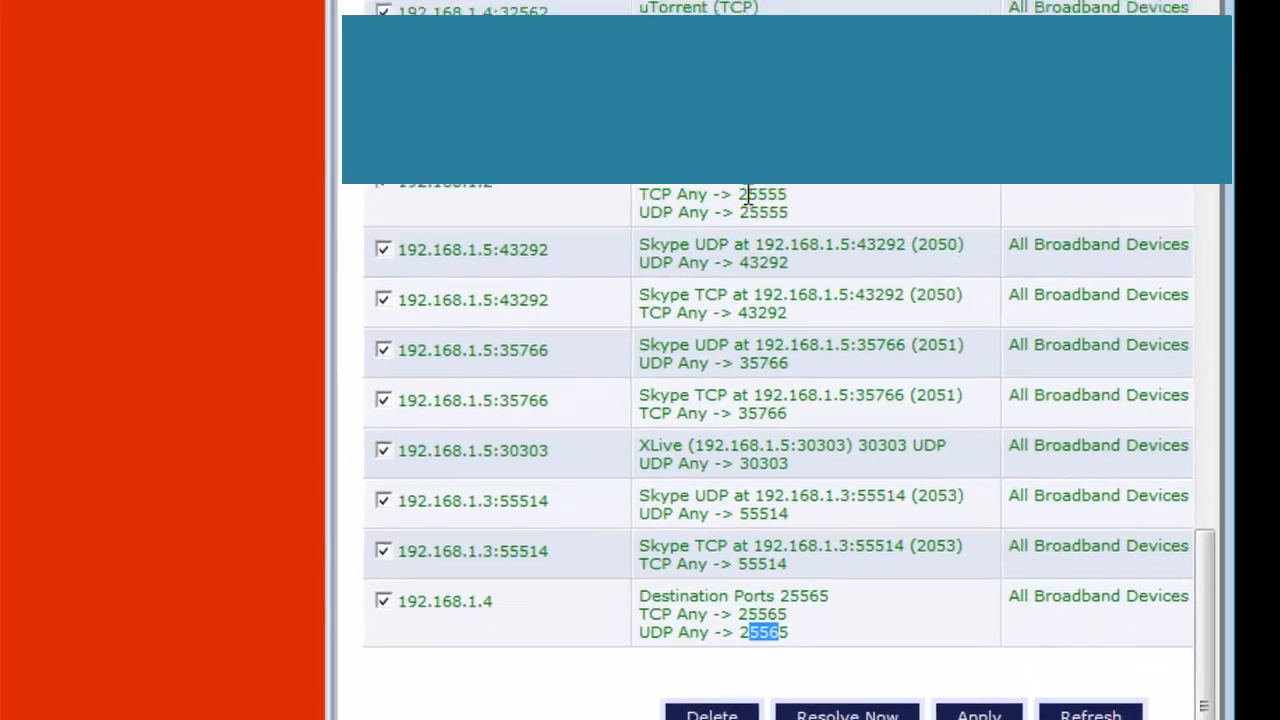
drag(748, 195, 800, 220)
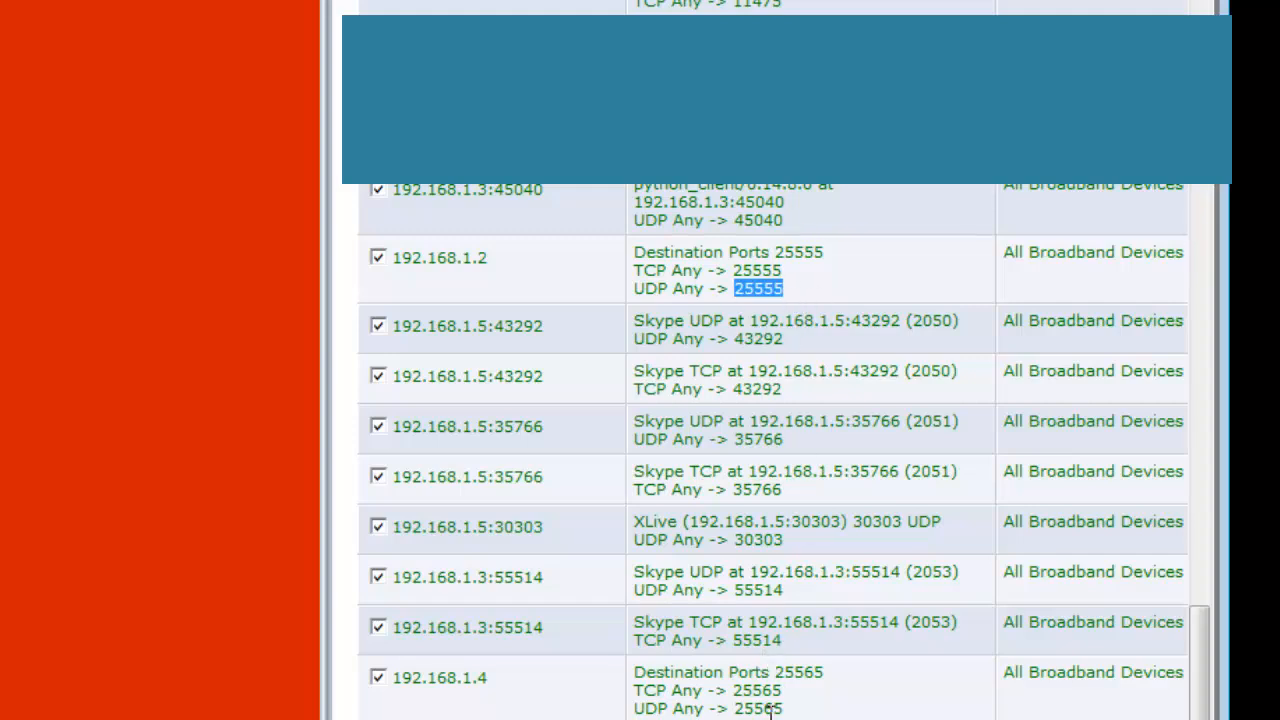
Step: Examine the router's applied rules for gmod and destination port 7777 and close the router page
scroll(770, 710, up, 10)
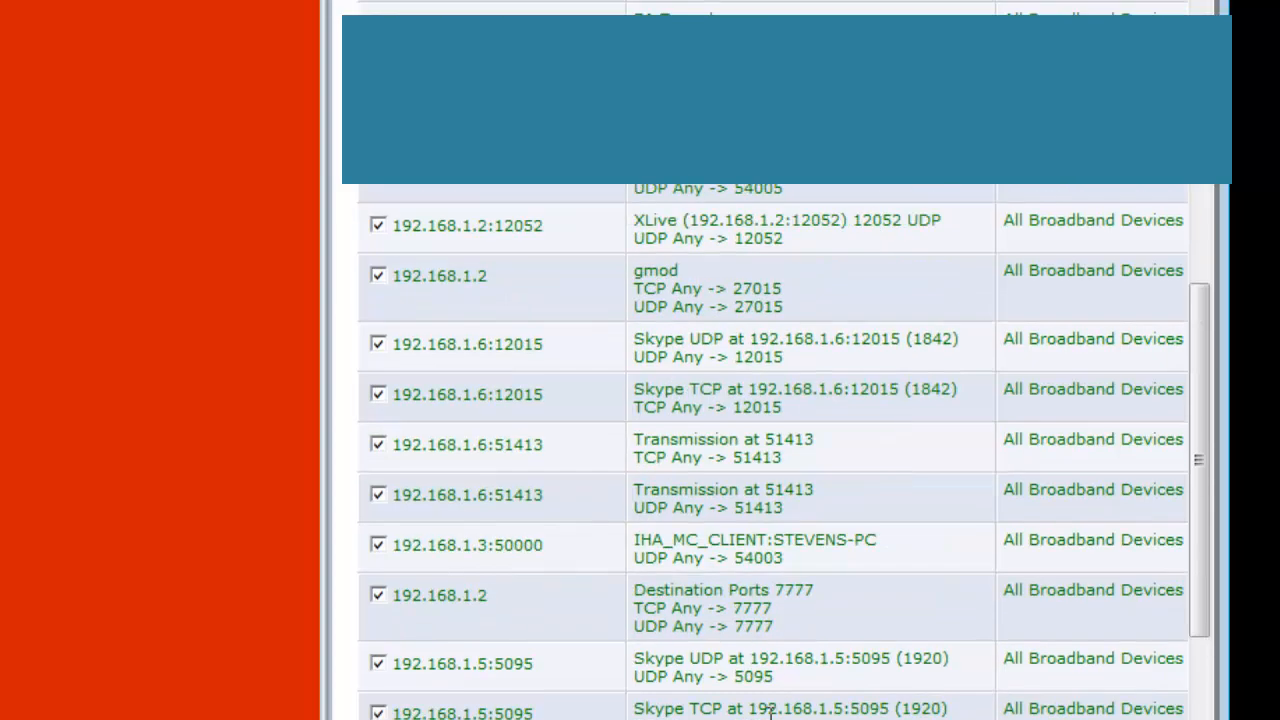
drag(736, 306, 828, 296)
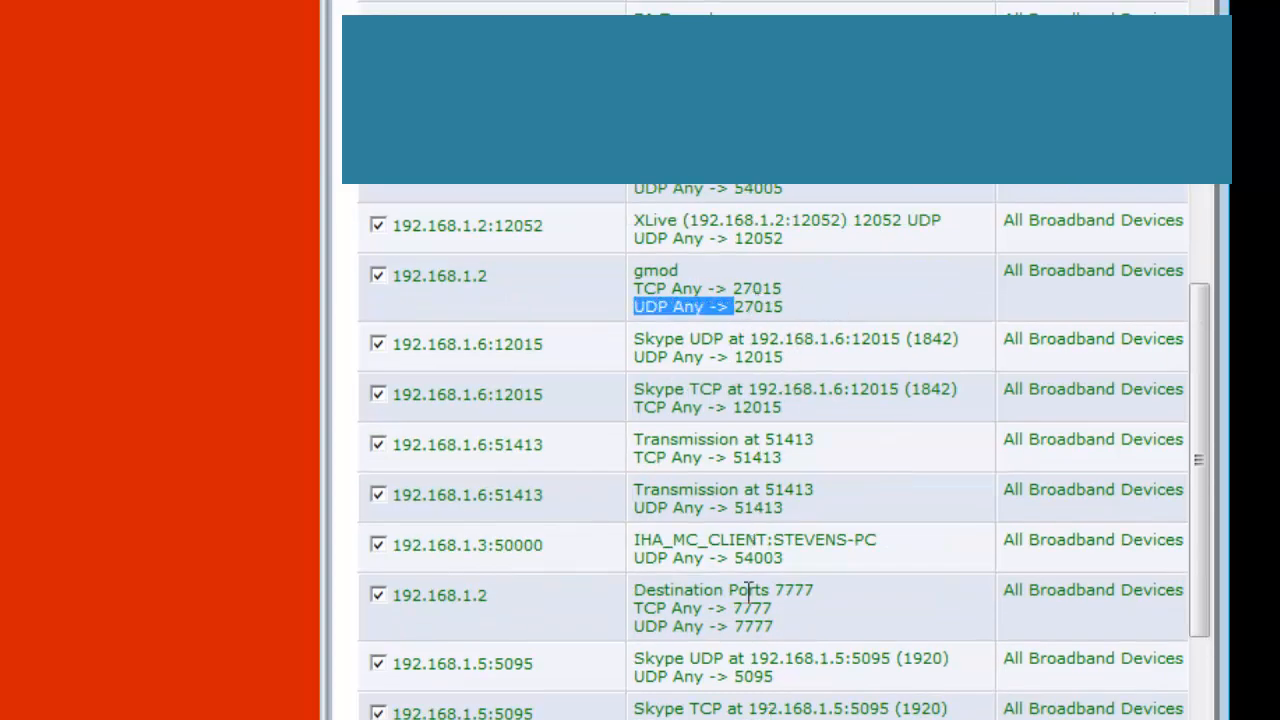
drag(734, 612, 790, 615)
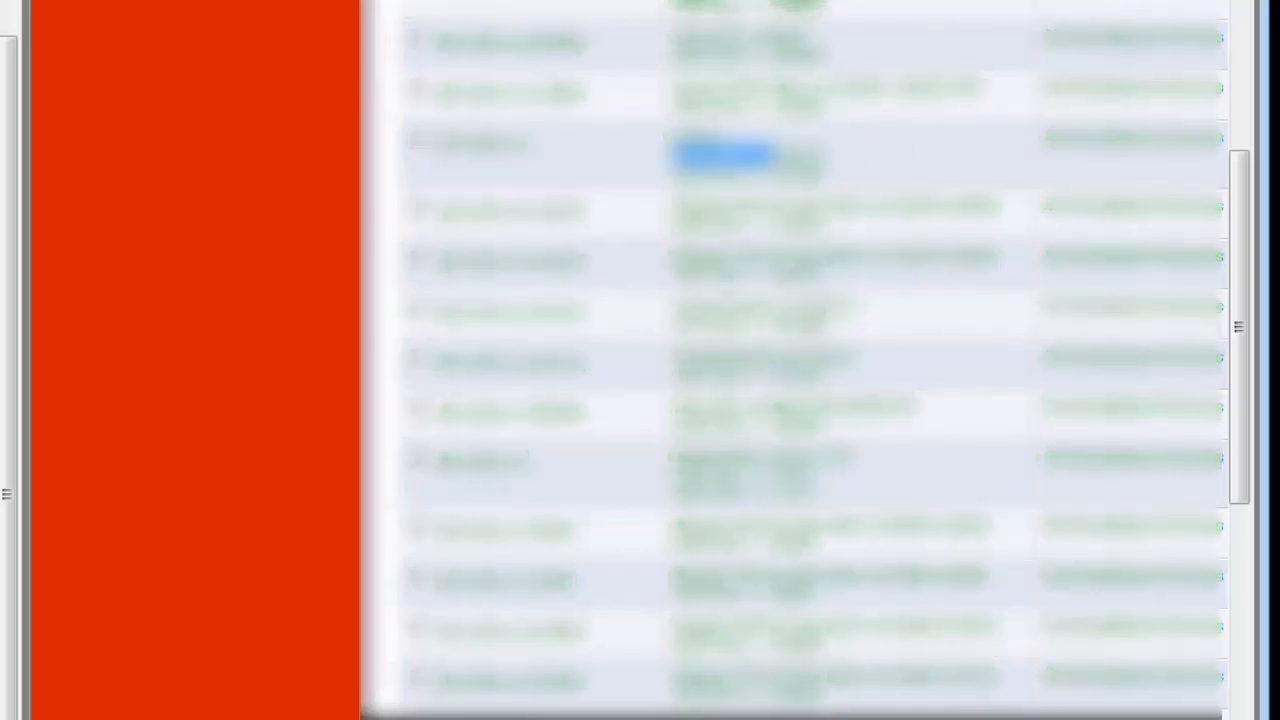
scroll(816, 324, down, 10)
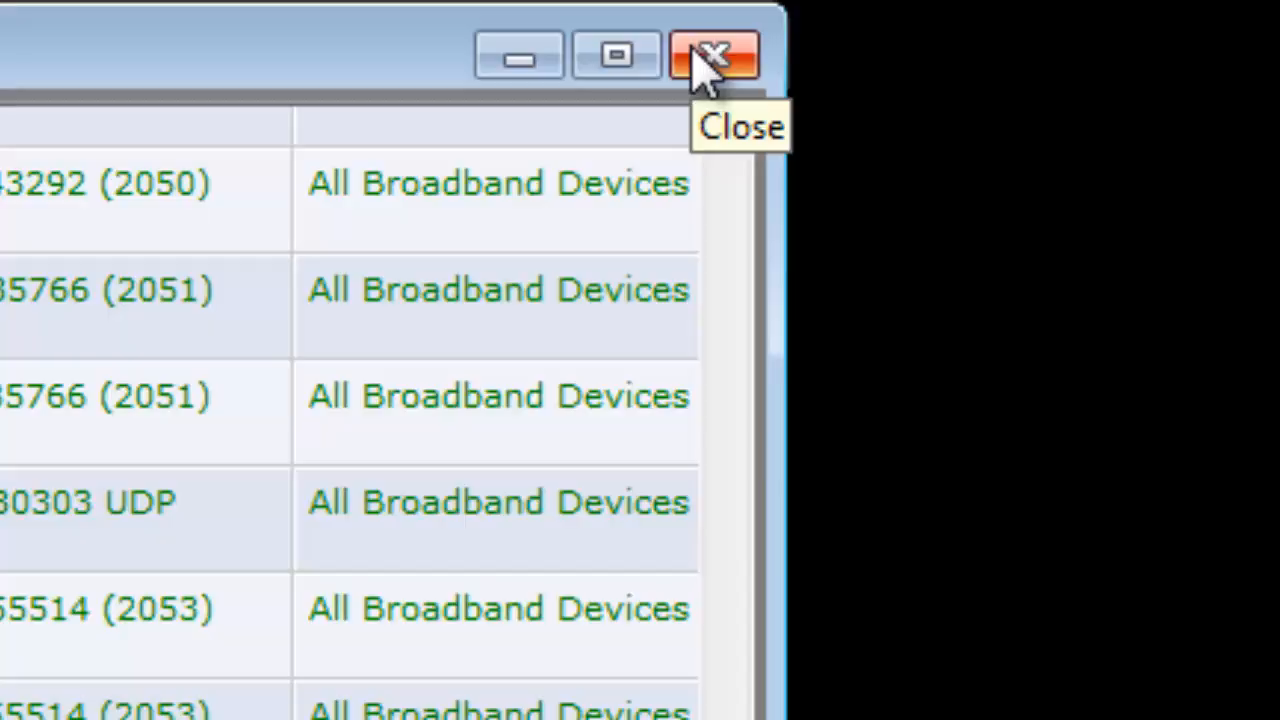
click(330, 85)
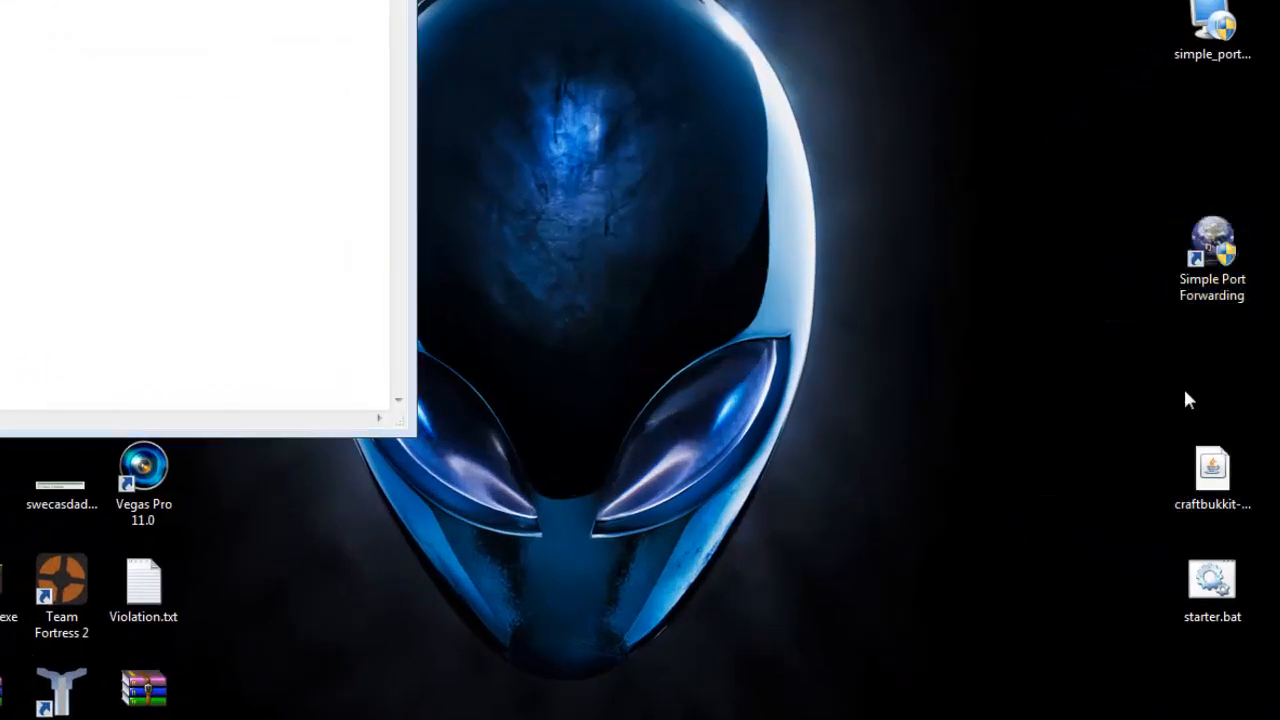
Step: Create a new folder named bukkit on the desktop
drag(1279, 401, 1115, 706)
click(1112, 717)
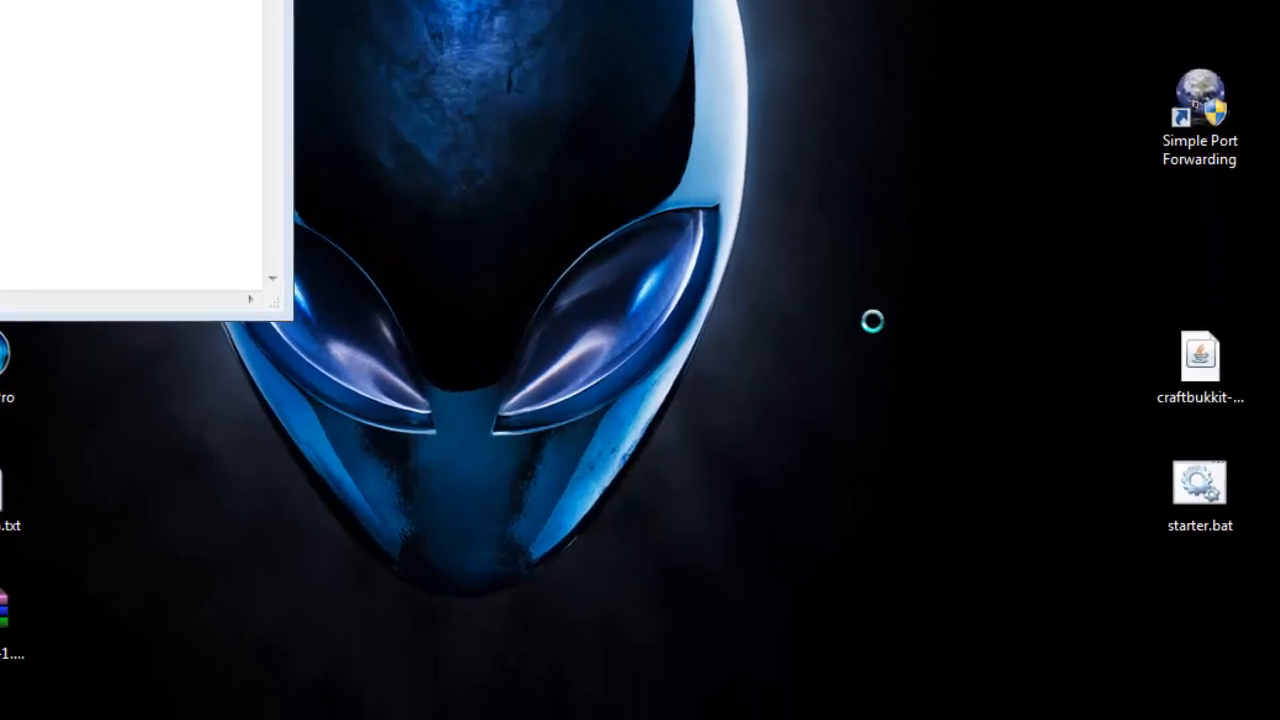
right_click(925, 441)
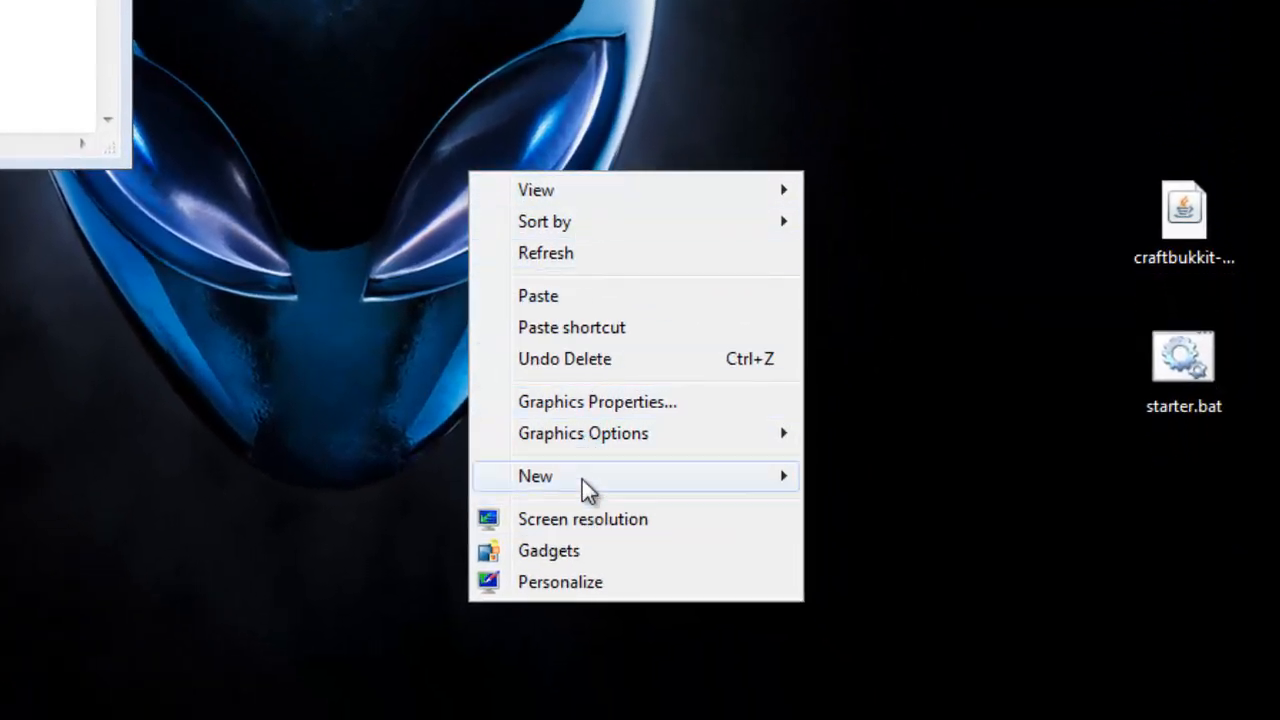
mouse_move(584, 480)
click(394, 478)
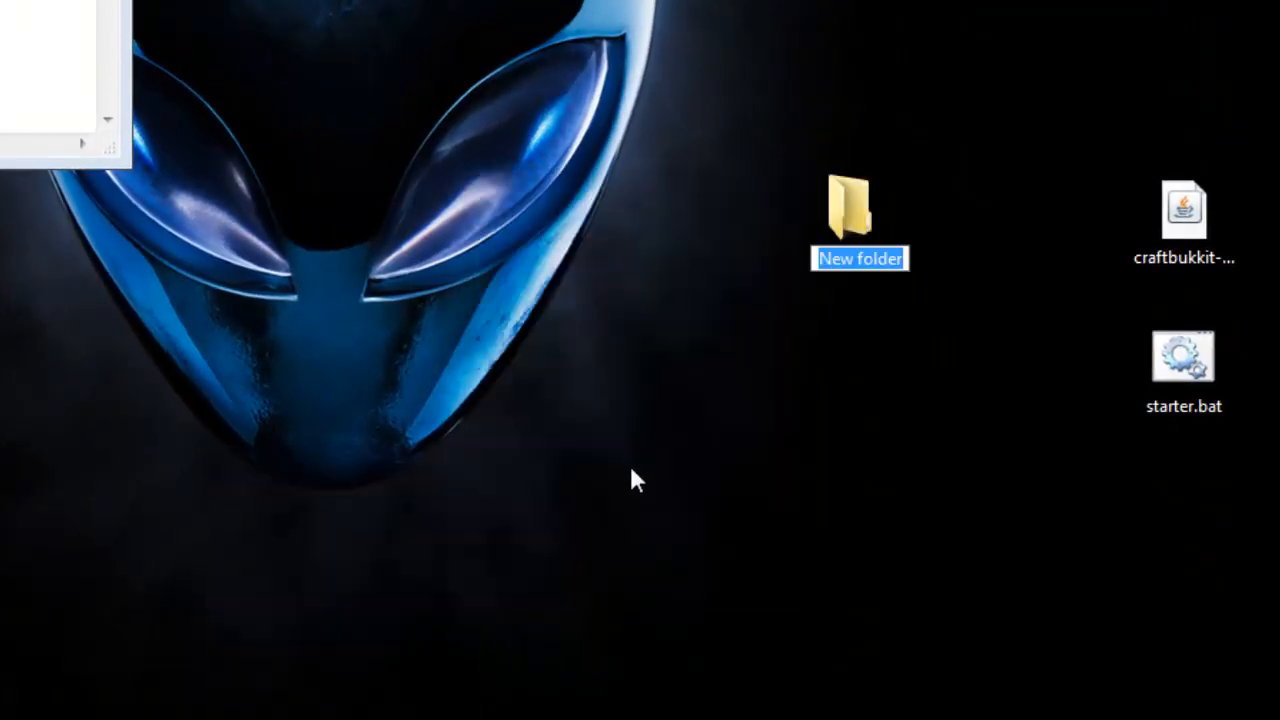
text(bukkit)
key(Return)
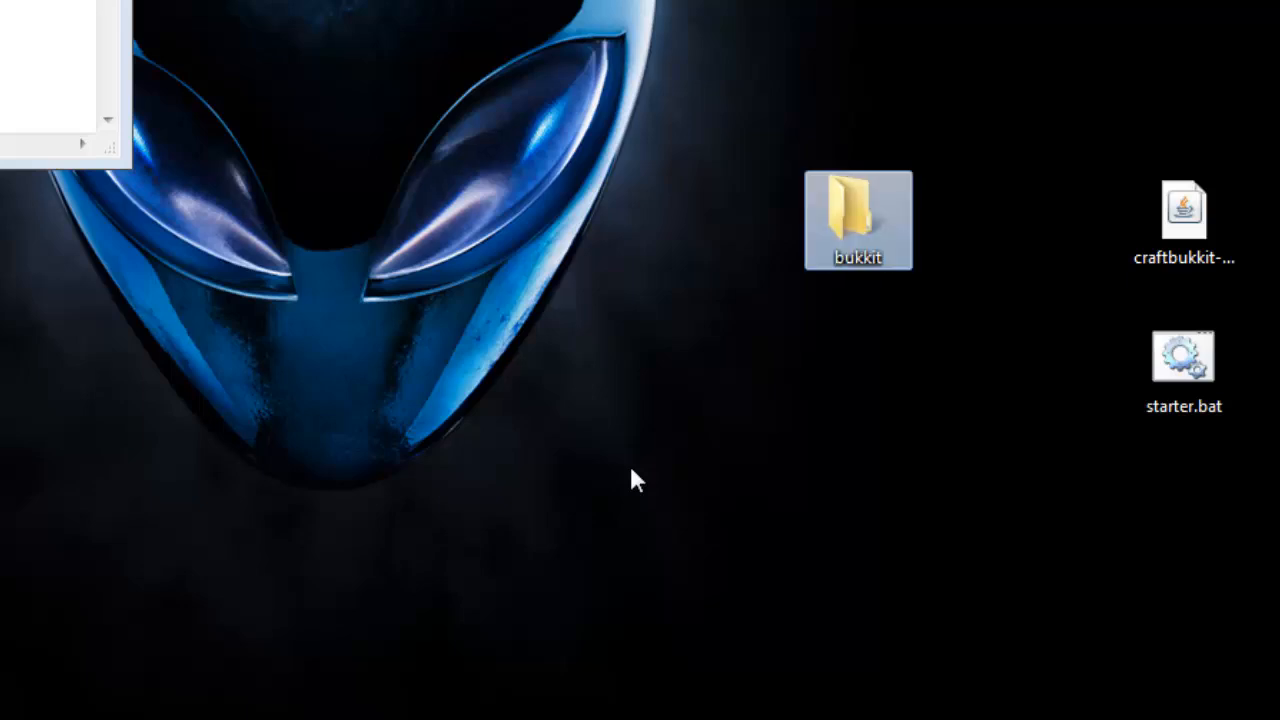
Step: Move craftbukkit-1.3.1-R1.0.jar and starter.bat from the desktop into the bukkit folder and open that folder
click(937, 128)
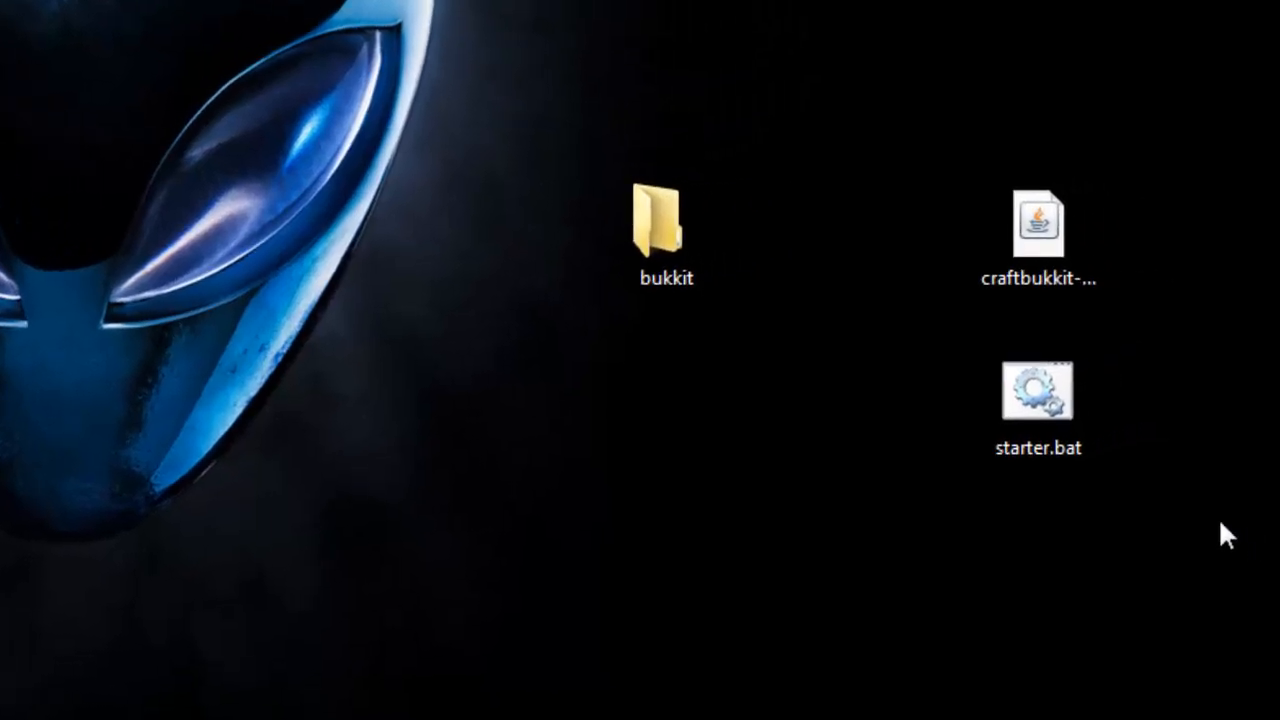
drag(1210, 523, 1014, 218)
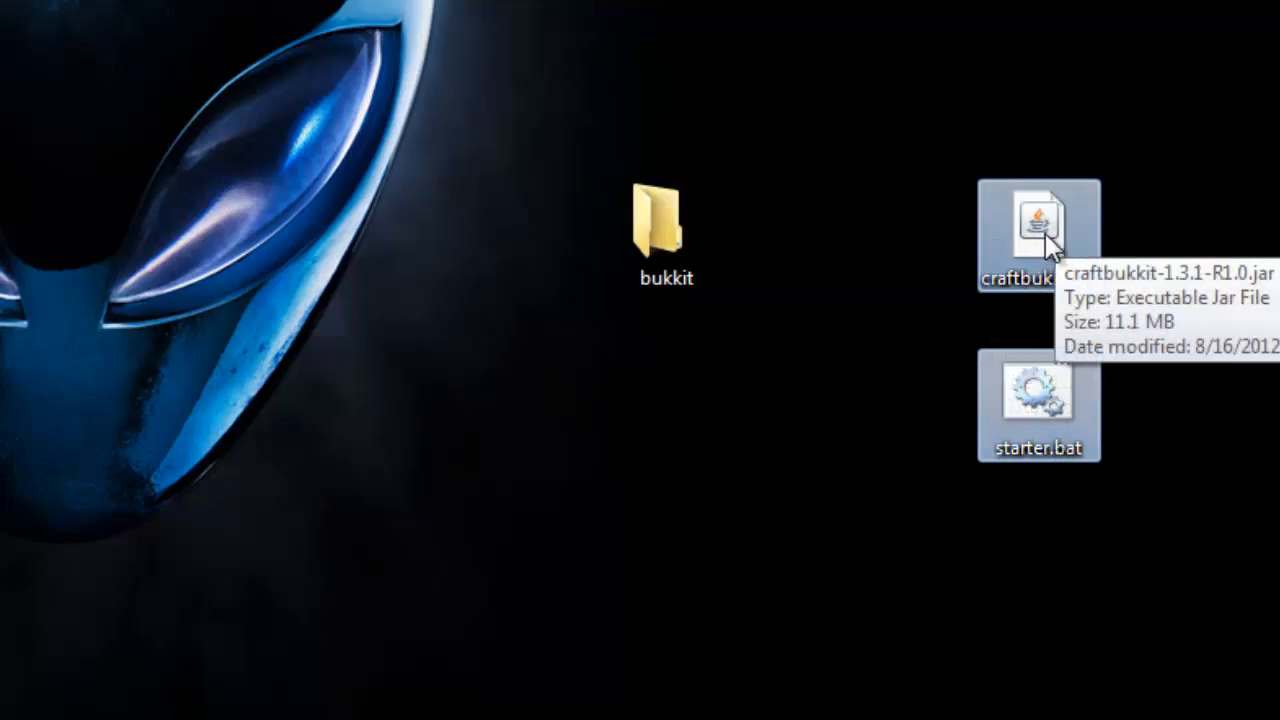
drag(1048, 240, 700, 240)
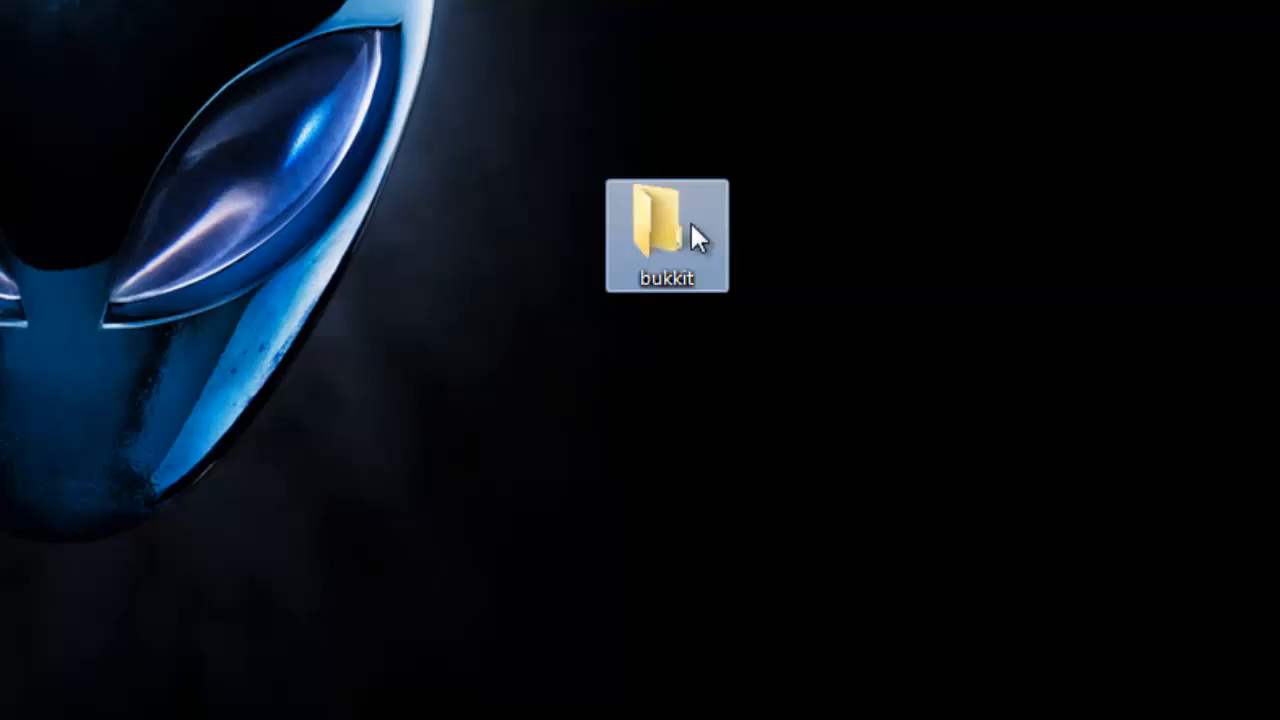
double_click(692, 226)
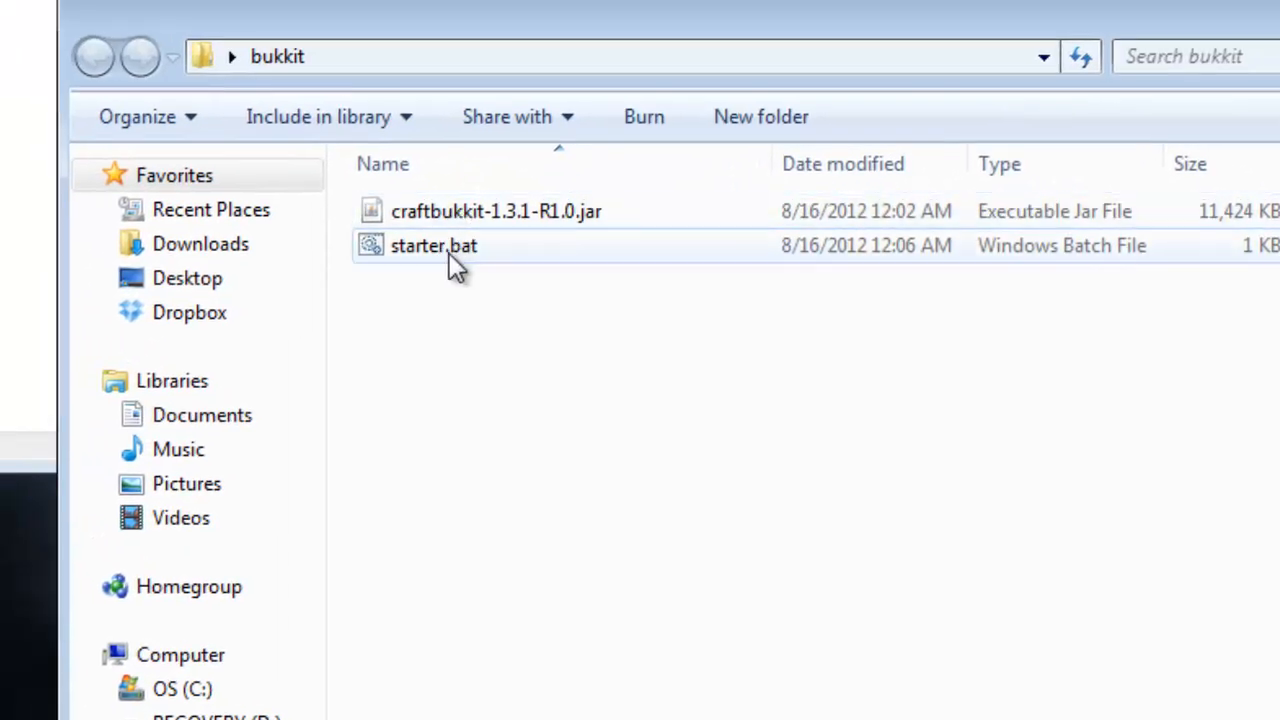
Step: Try to start the server with starter.bat and dismiss the console window
double_click(437, 250)
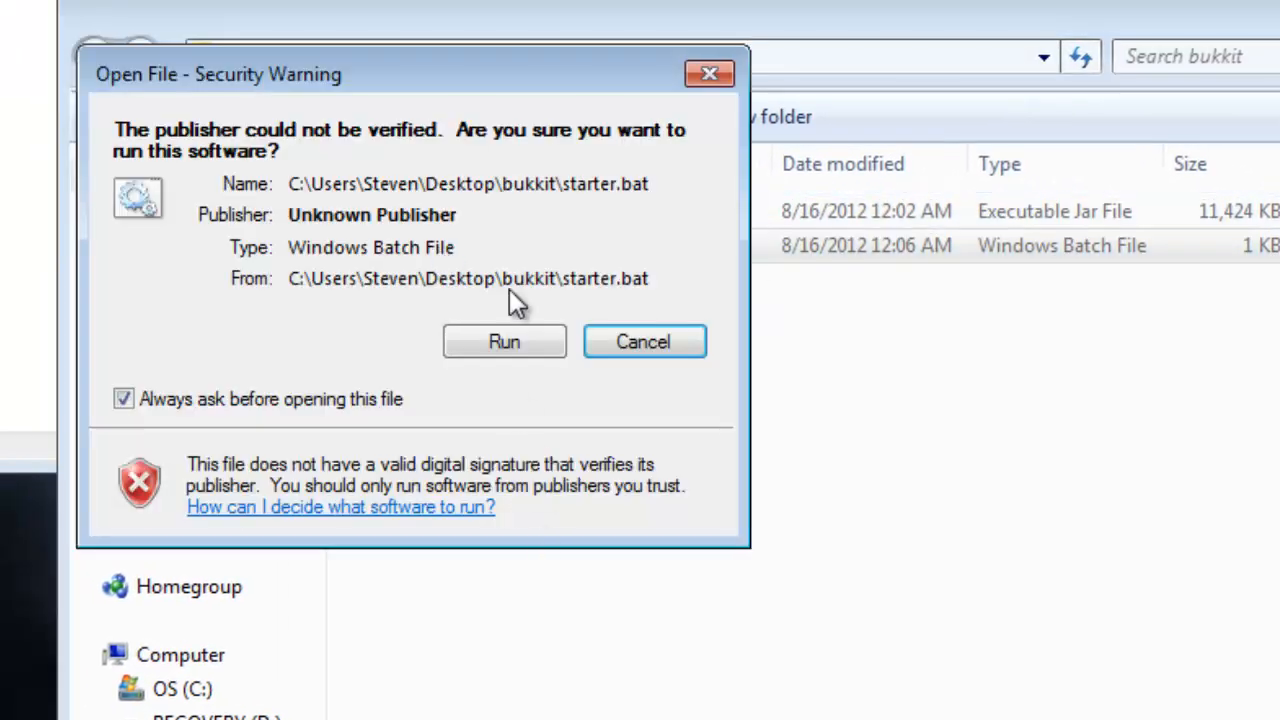
click(503, 341)
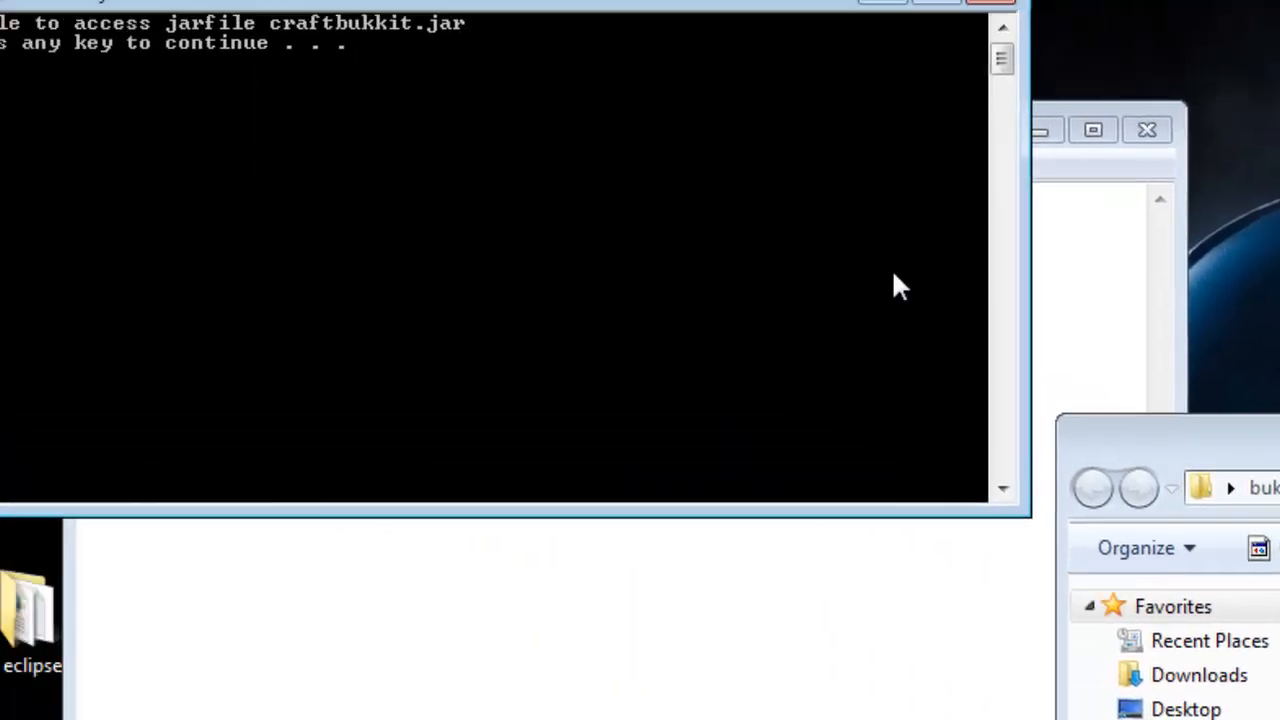
key(Return)
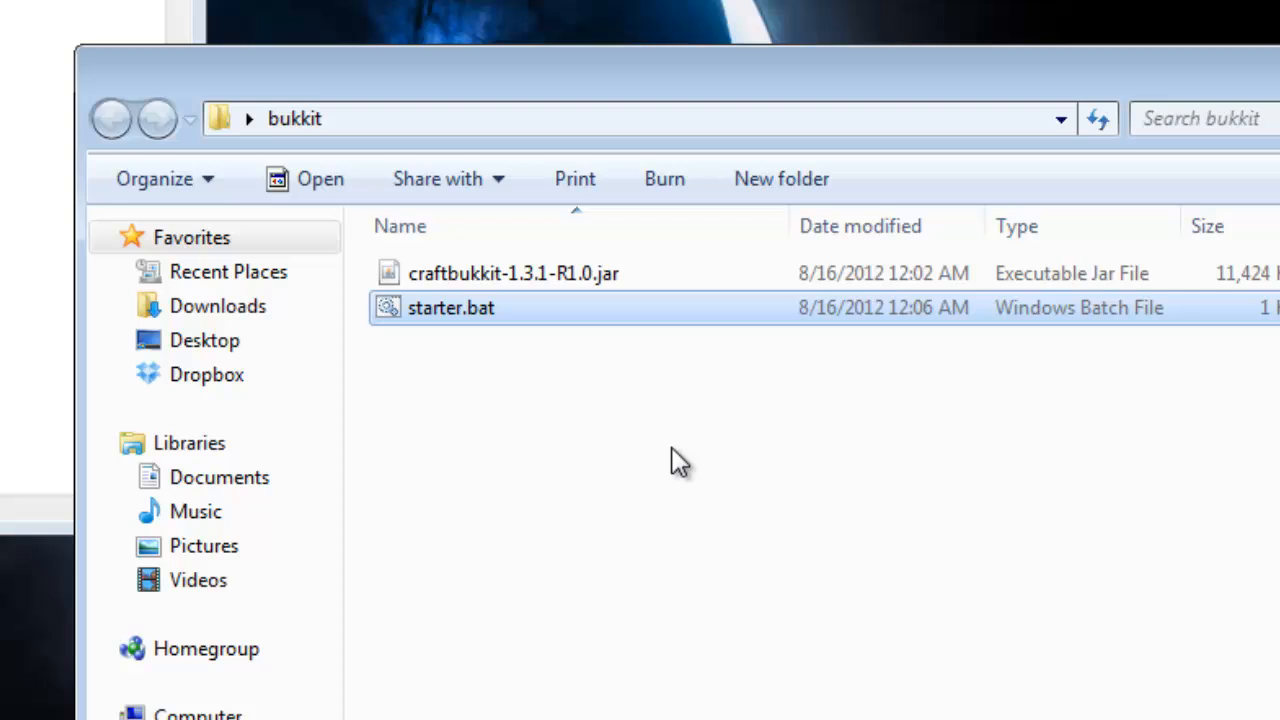
Step: Rename craftbukkit-1.3.1-R1.0.jar in the bukkit folder to craftbukkit.jar
click(535, 276)
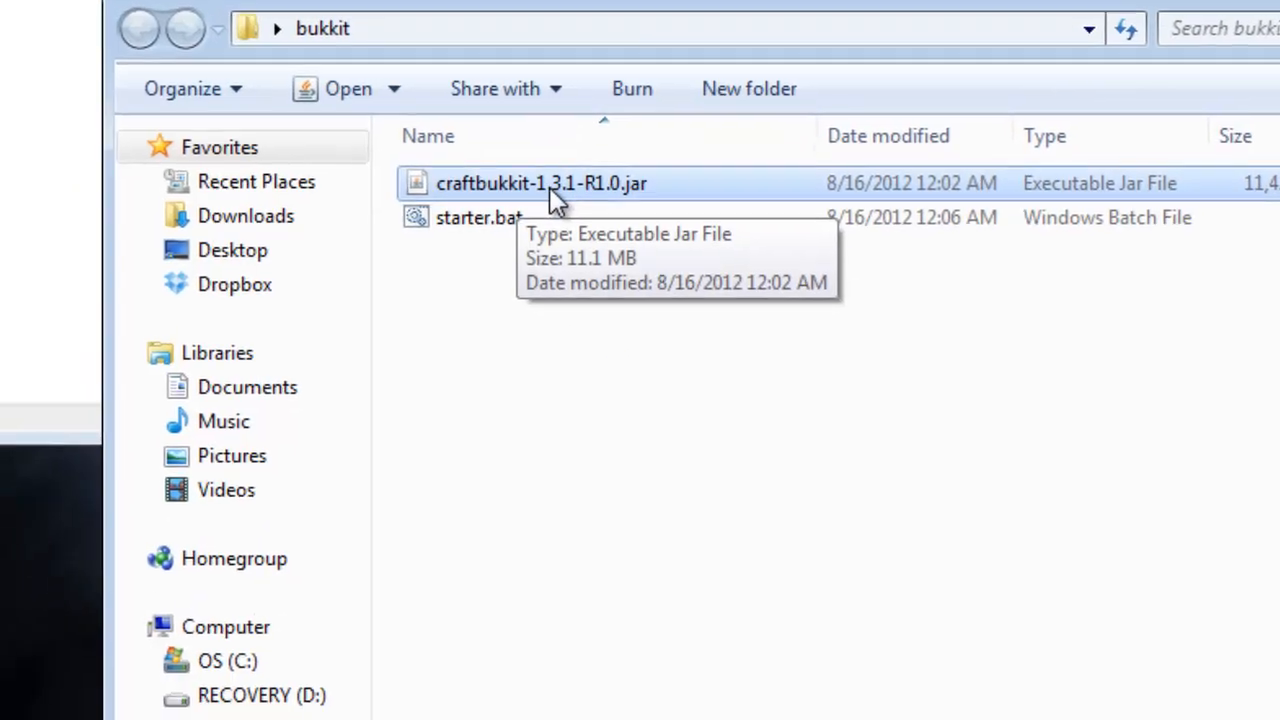
right_click(550, 190)
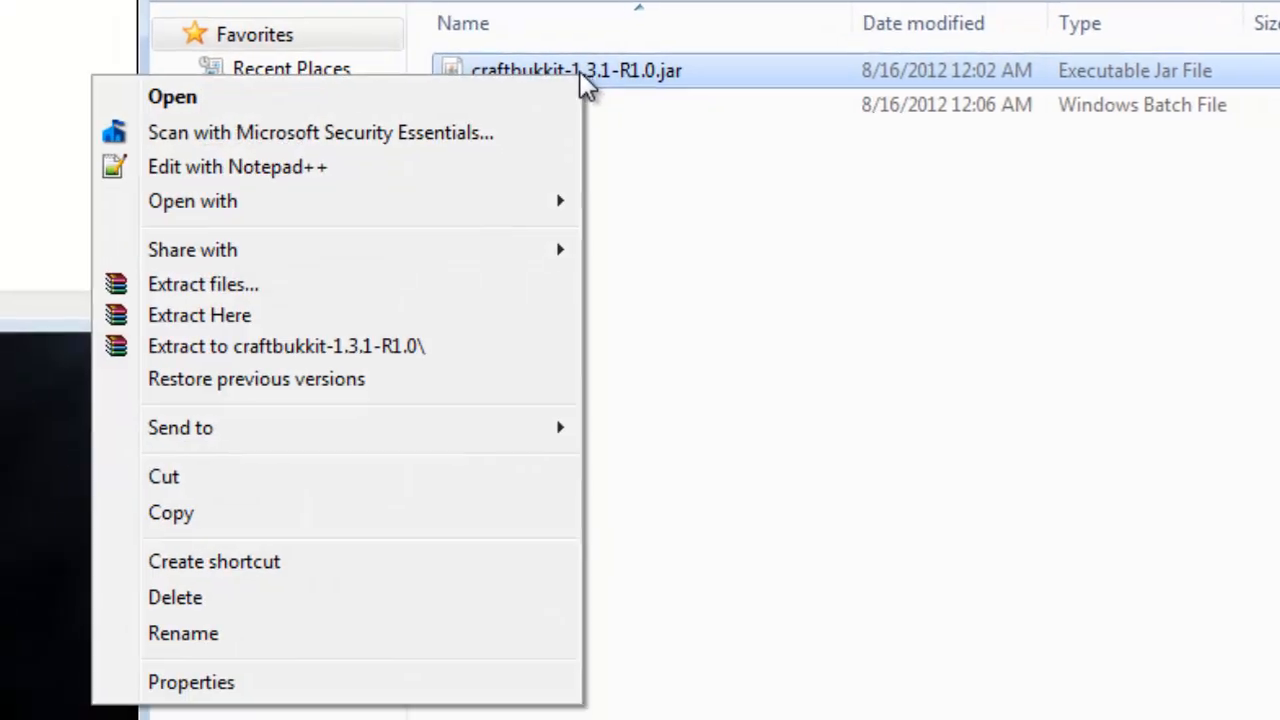
click(340, 620)
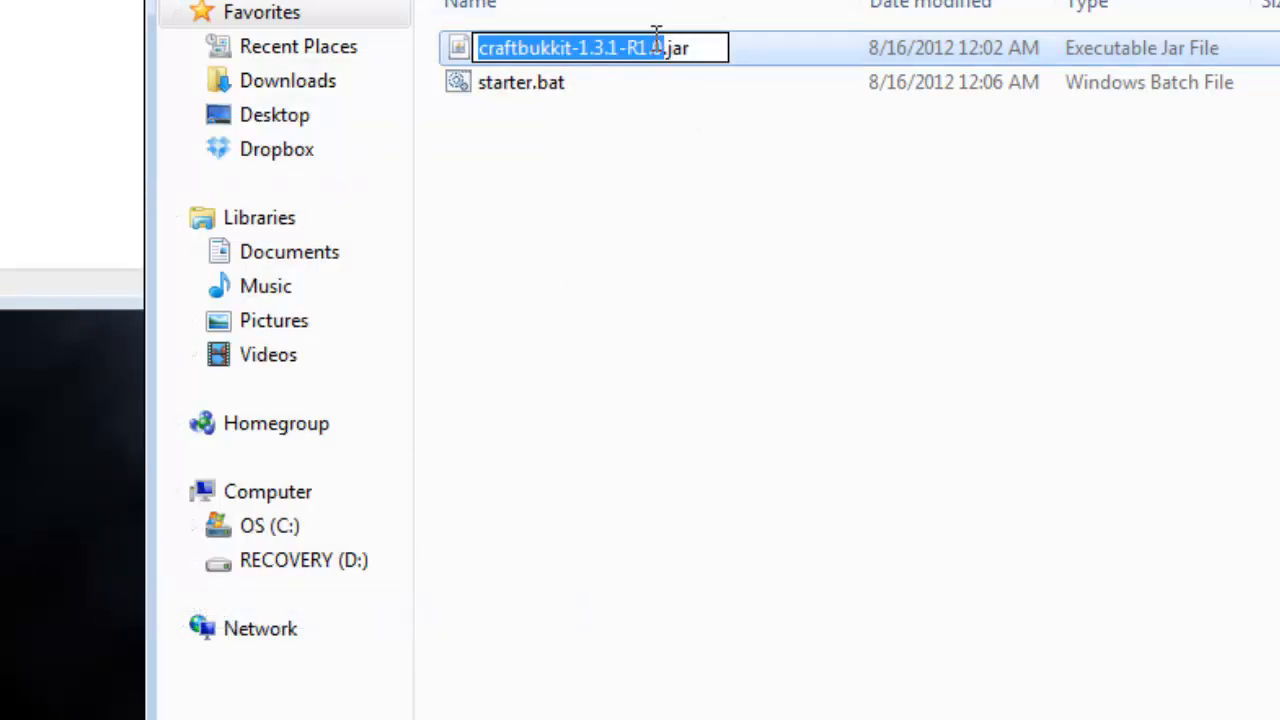
click(662, 47)
key(shift+Left)
key(shift+Left)
key(shift+Left)
key(shift+Left)
key(shift+Left)
key(shift+Left)
key(shift+Left)
key(shift+Left)
key(shift+Left)
key(shift+Left)
key(shift+Left)
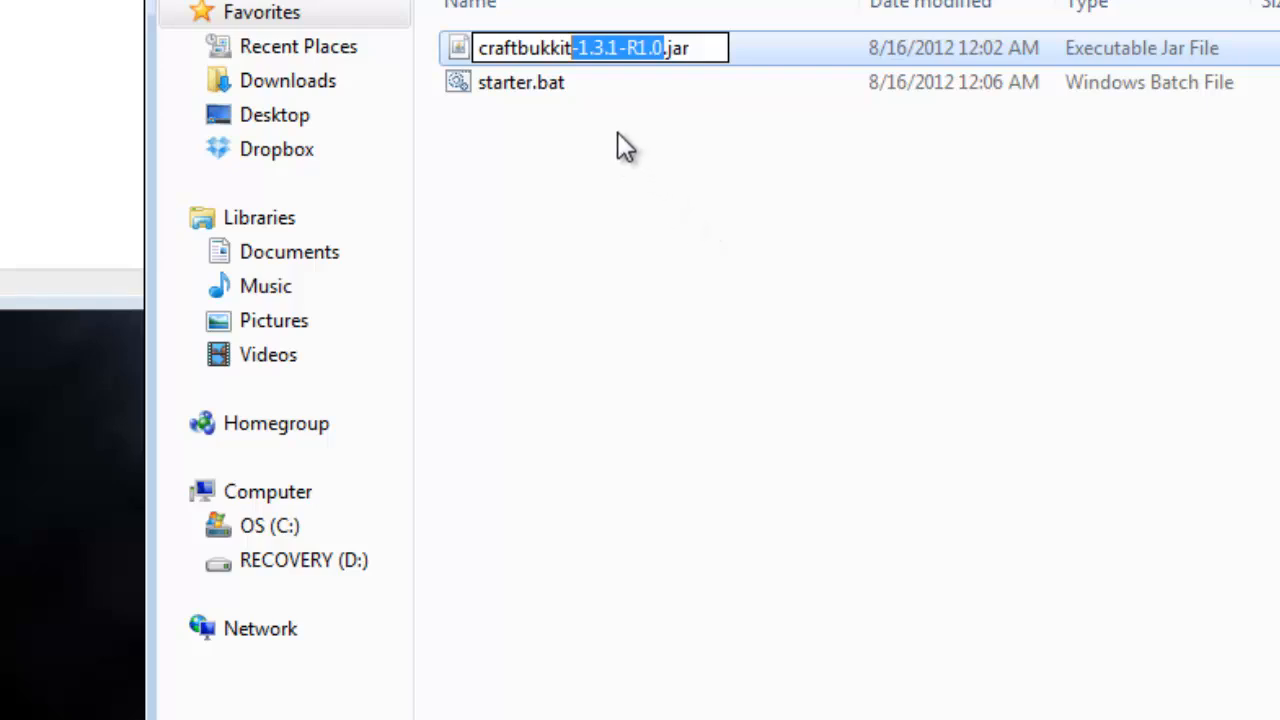
key(BackSpace)
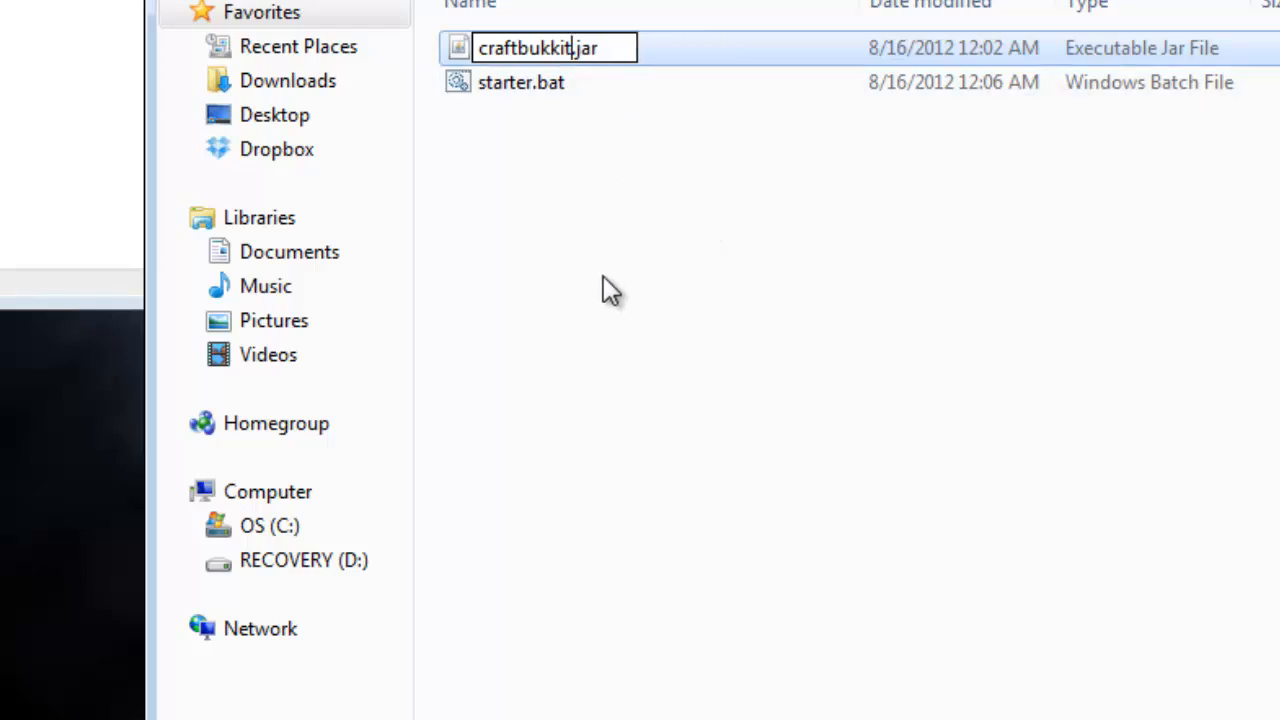
key(Return)
Step: Run starter.bat to generate the server files and shut the server down with the stop command
double_click(568, 80)
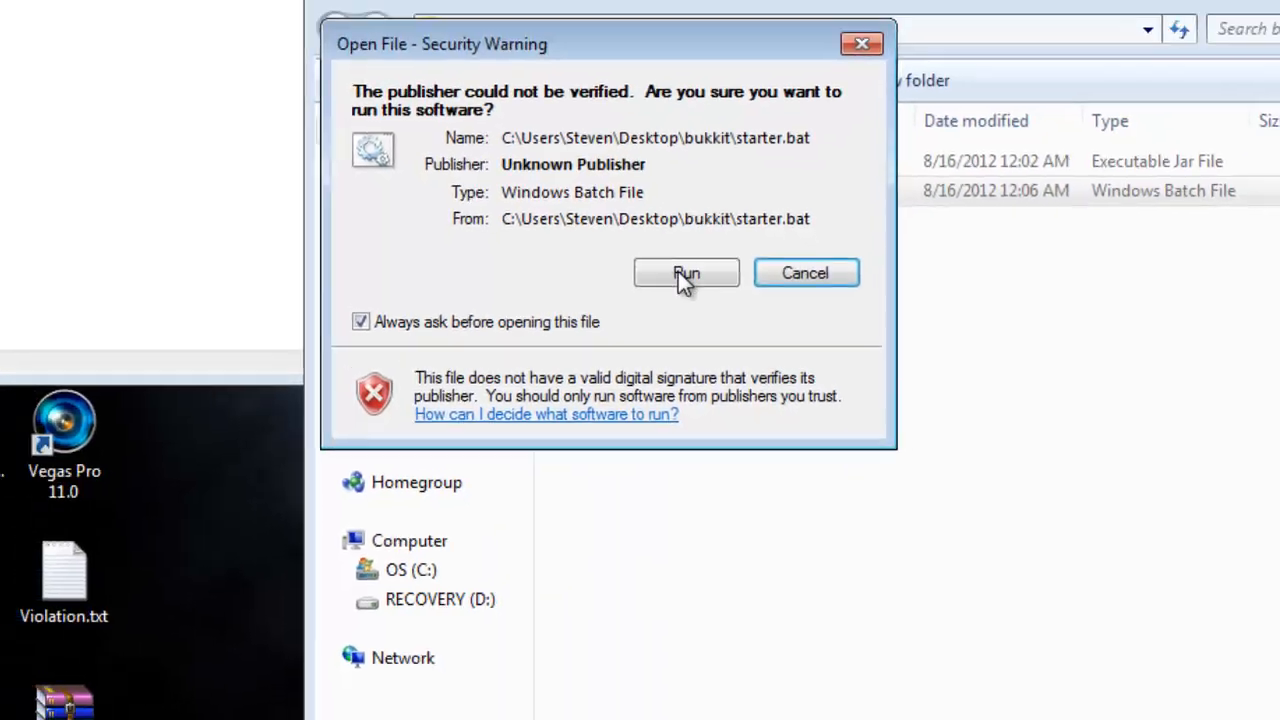
click(686, 273)
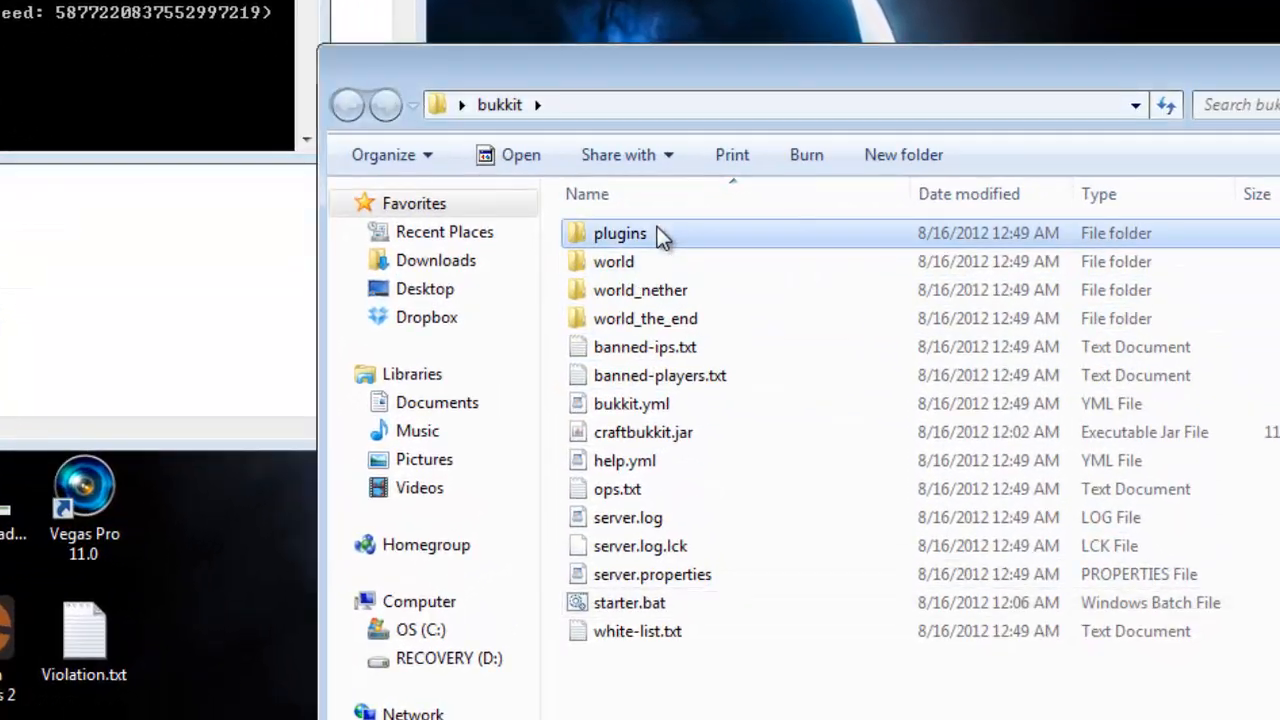
click(661, 234)
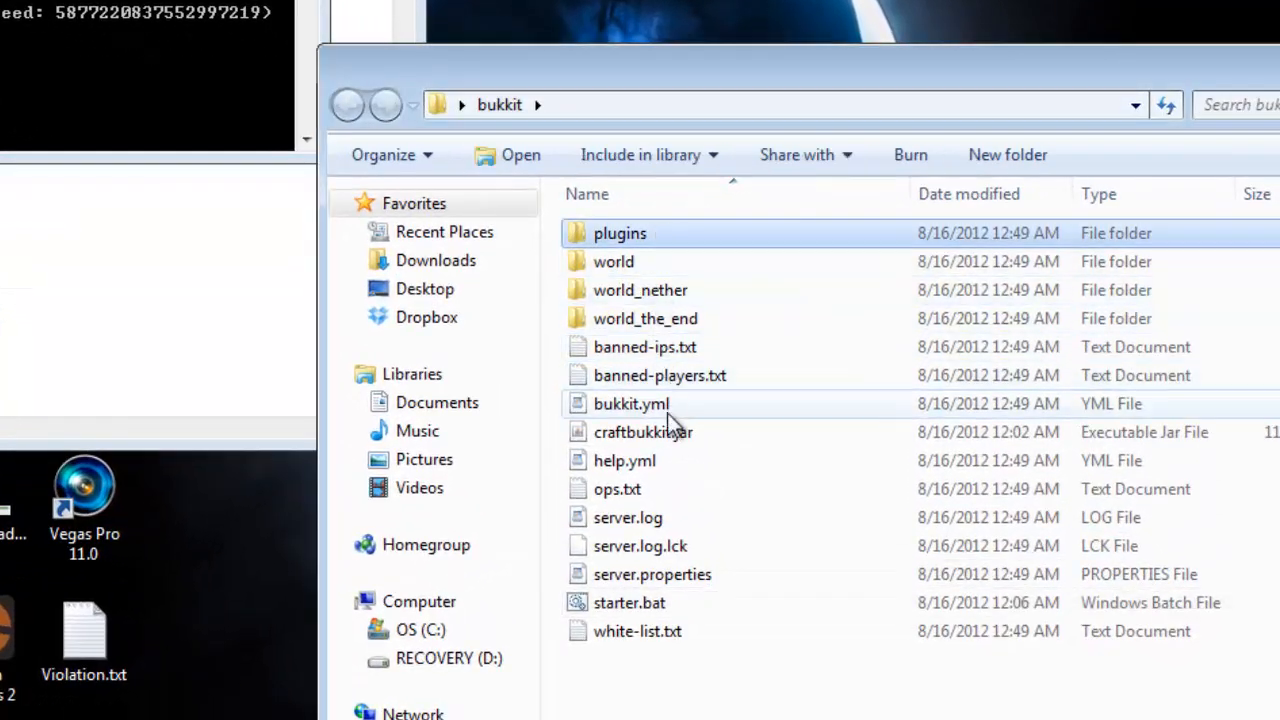
click(634, 518)
click(645, 578)
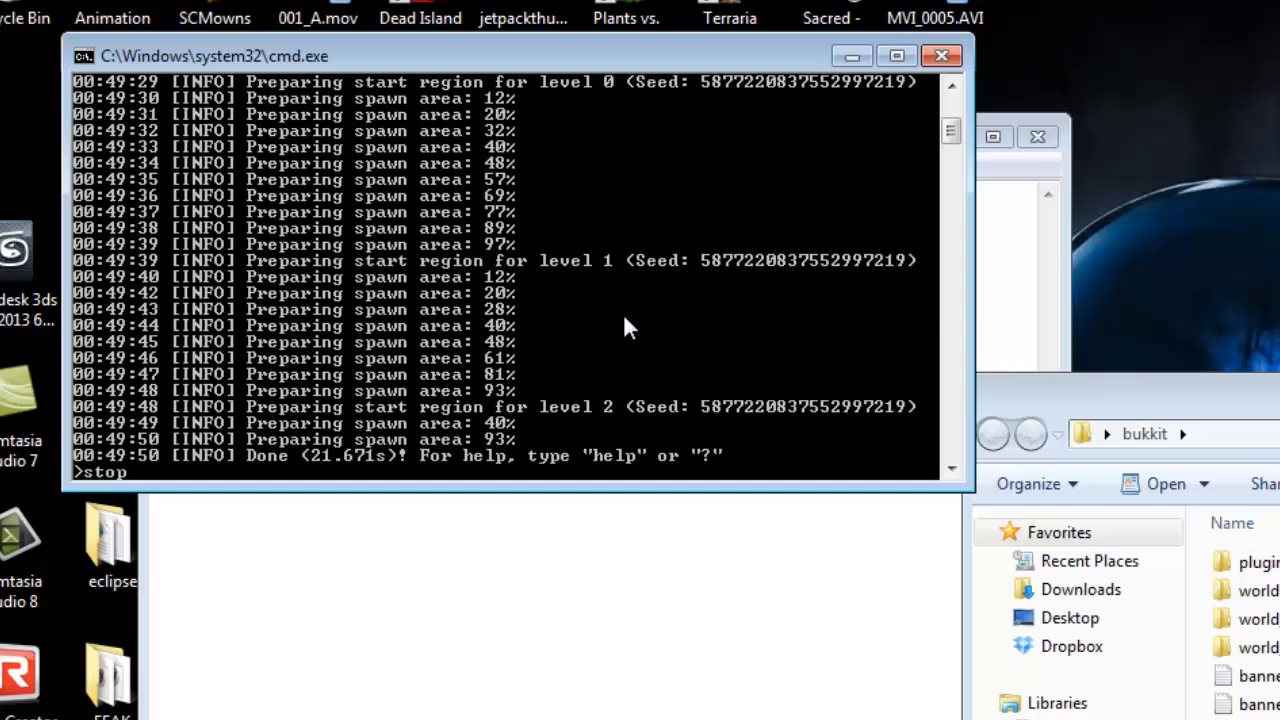
key(Return)
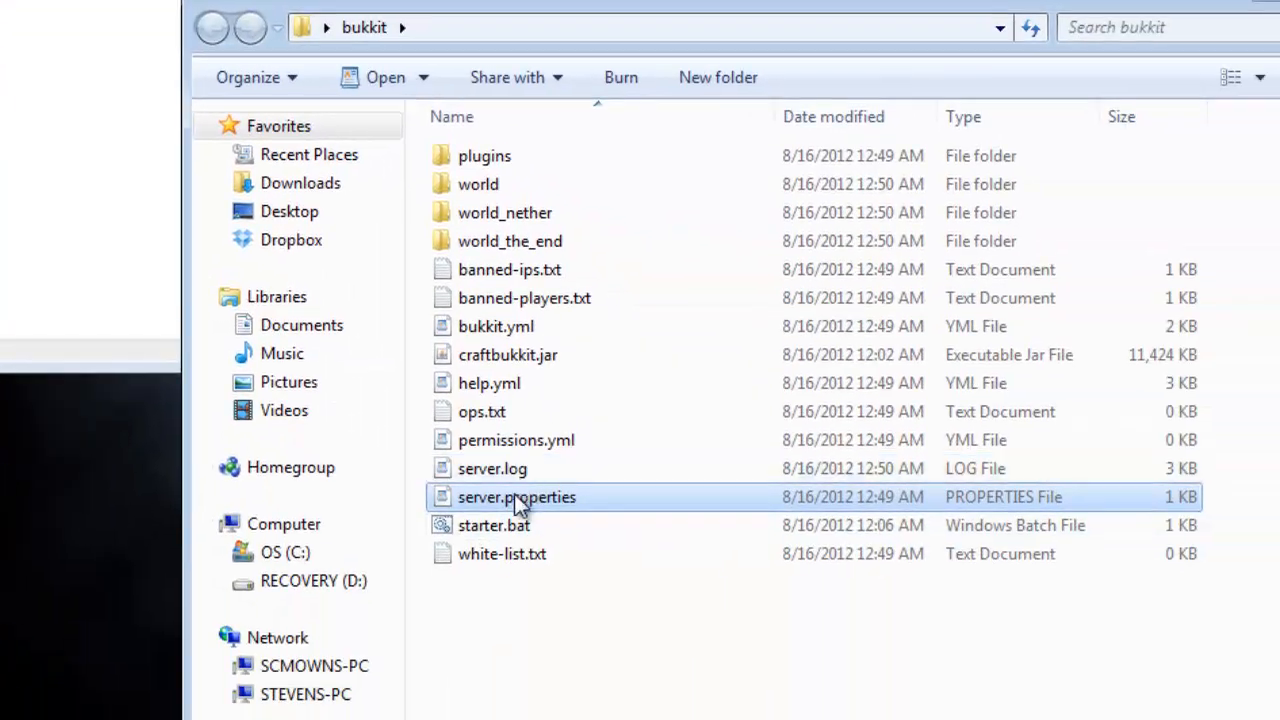
Step: Open server.properties from the bukkit folder for editing
click(510, 497)
click(548, 500)
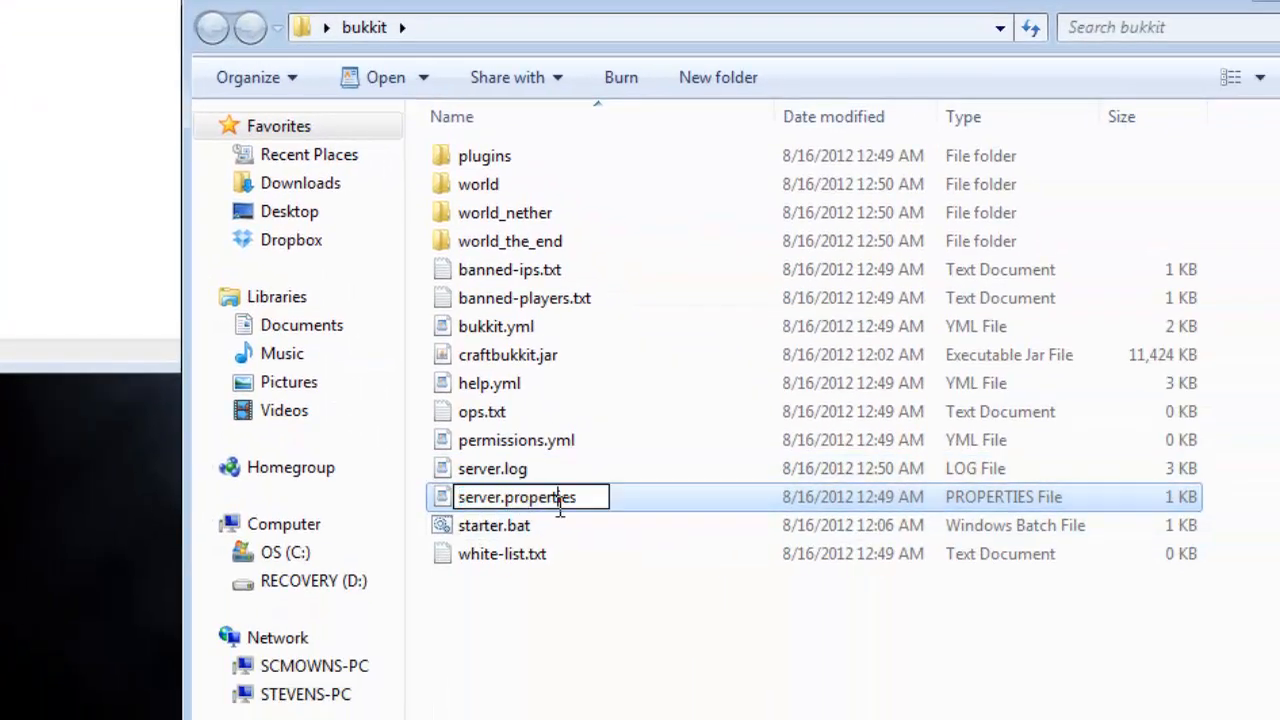
click(591, 583)
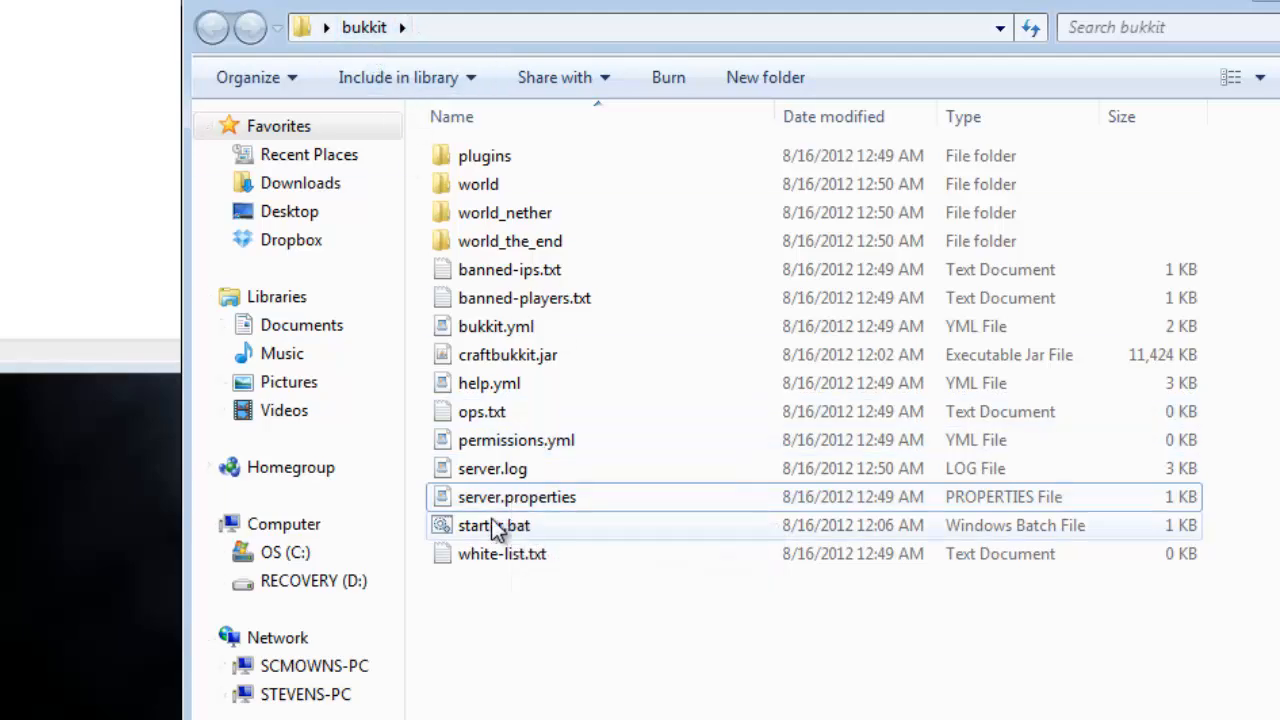
click(506, 508)
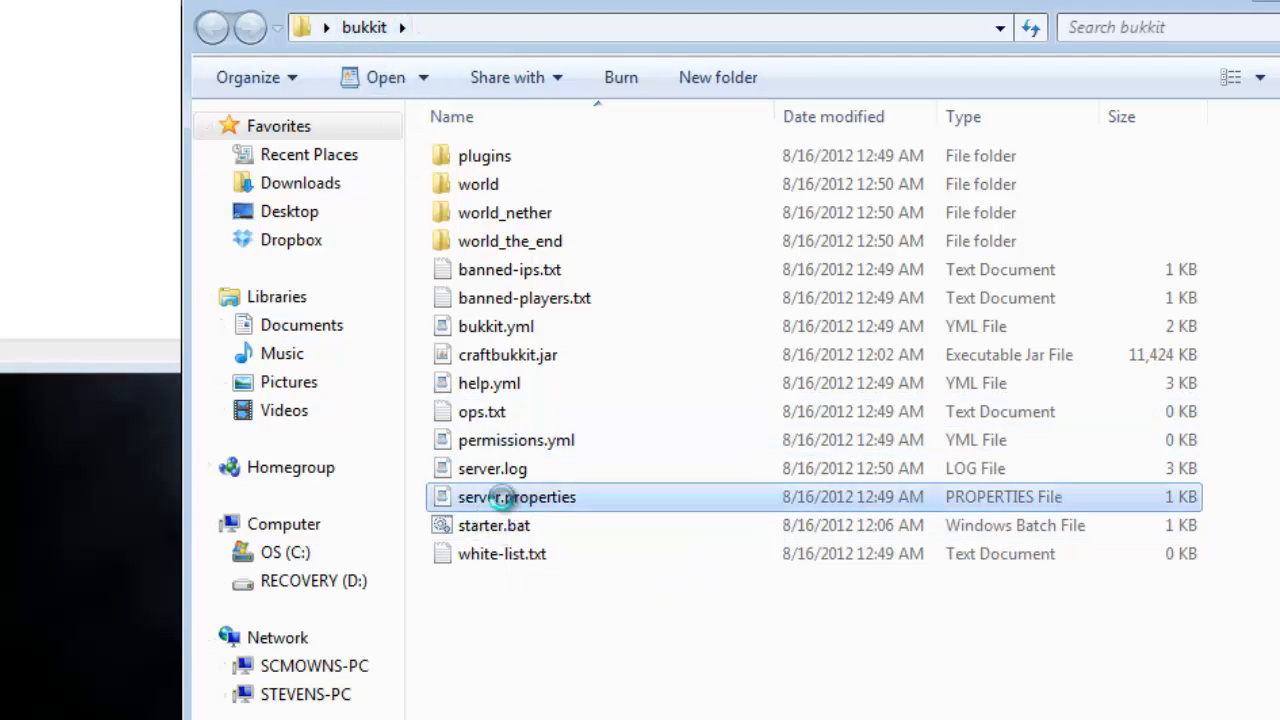
double_click(497, 498)
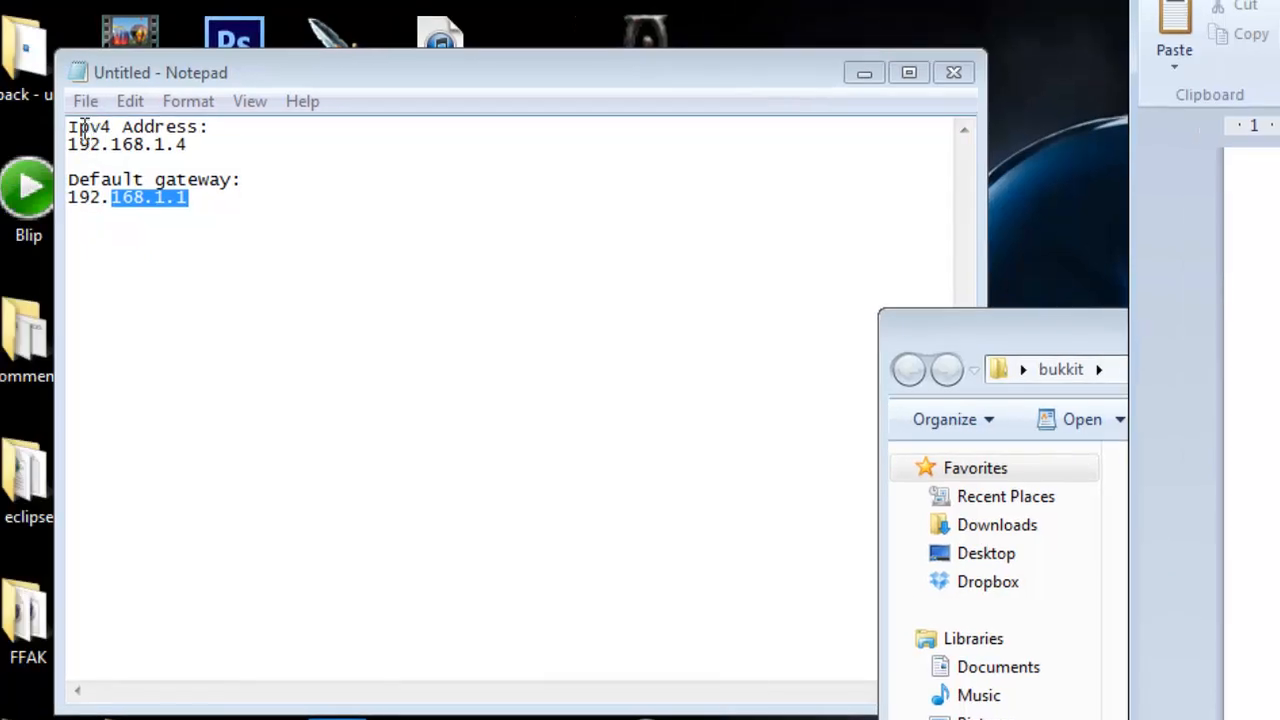
Step: Copy the IPv4 address 192.168.1.4 from the Notepad notes and paste it as the server-ip value in server.properties
mouse_move(80, 127)
mouse_down()
mouse_move(168, 127)
mouse_move(189, 145)
mouse_move(68, 145)
mouse_up()
right_click(117, 147)
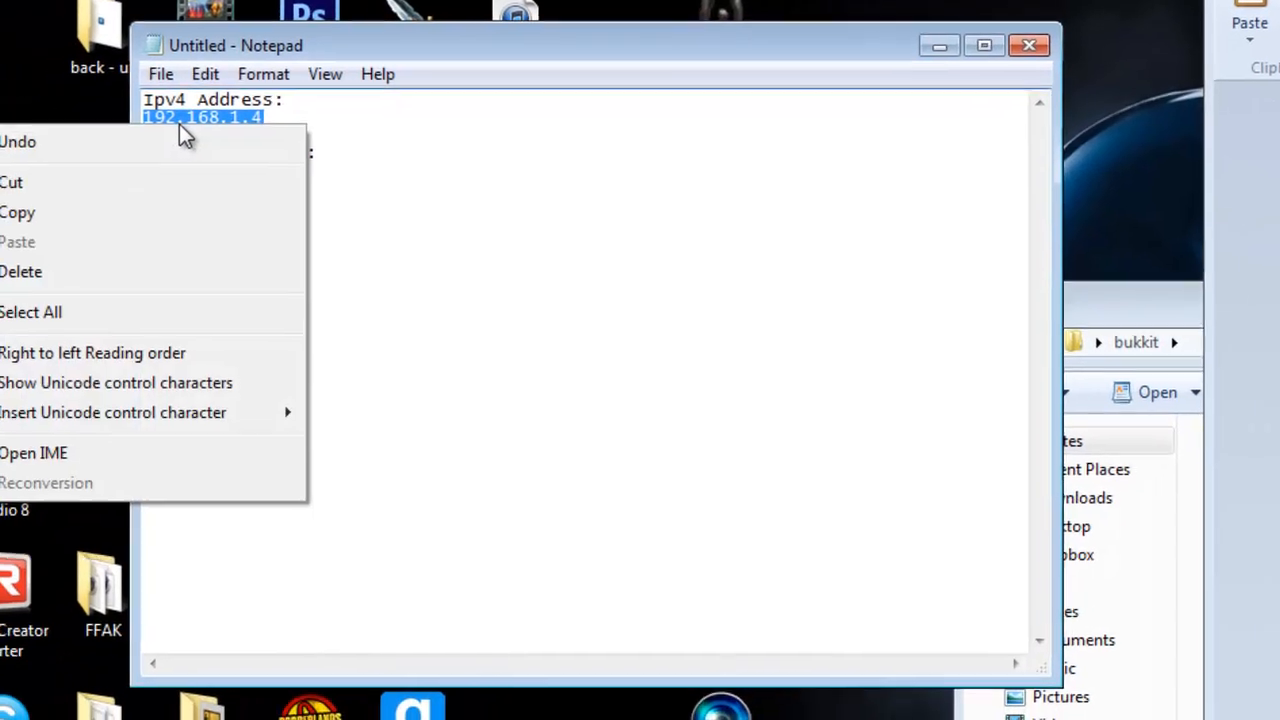
click(0, 243)
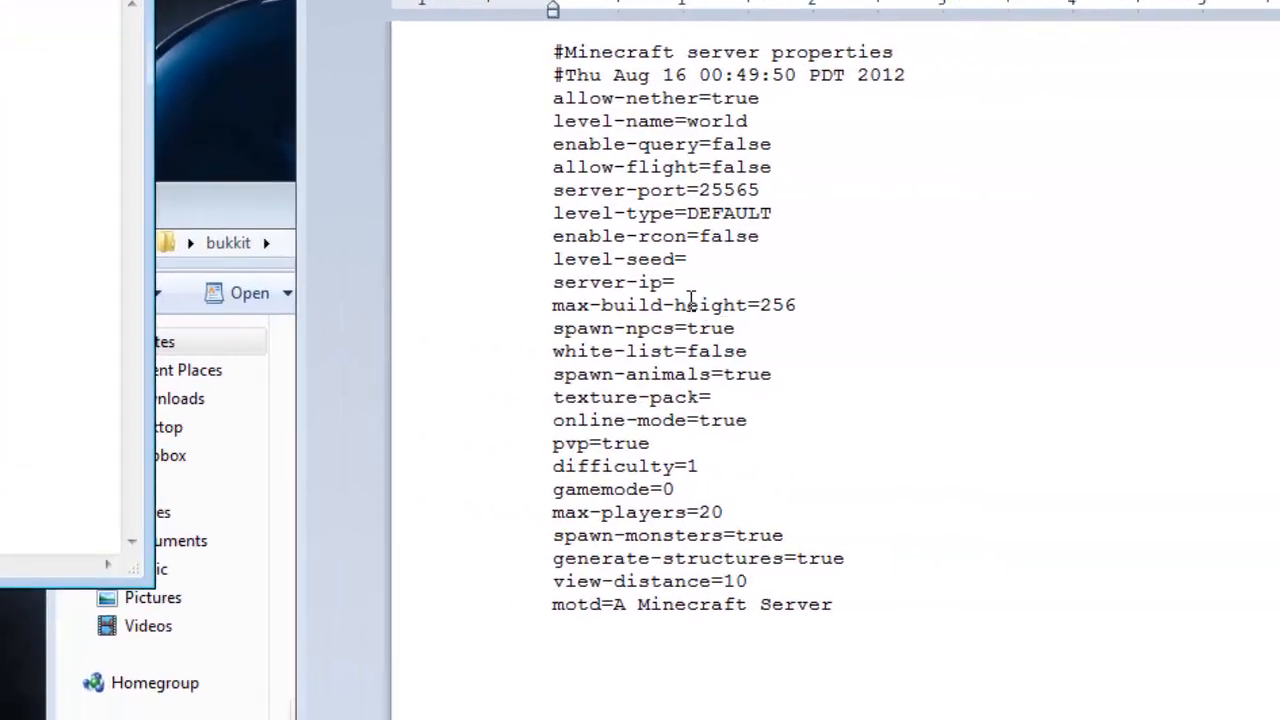
click(690, 281)
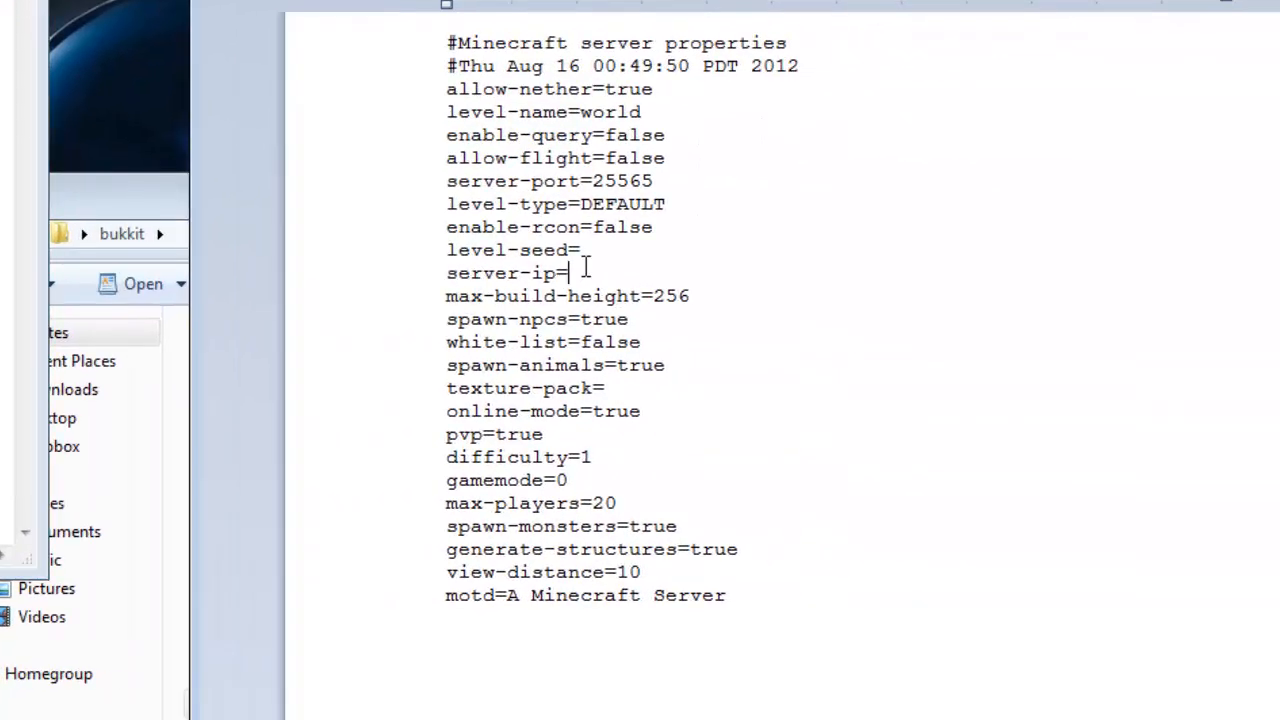
key(ctrl+v)
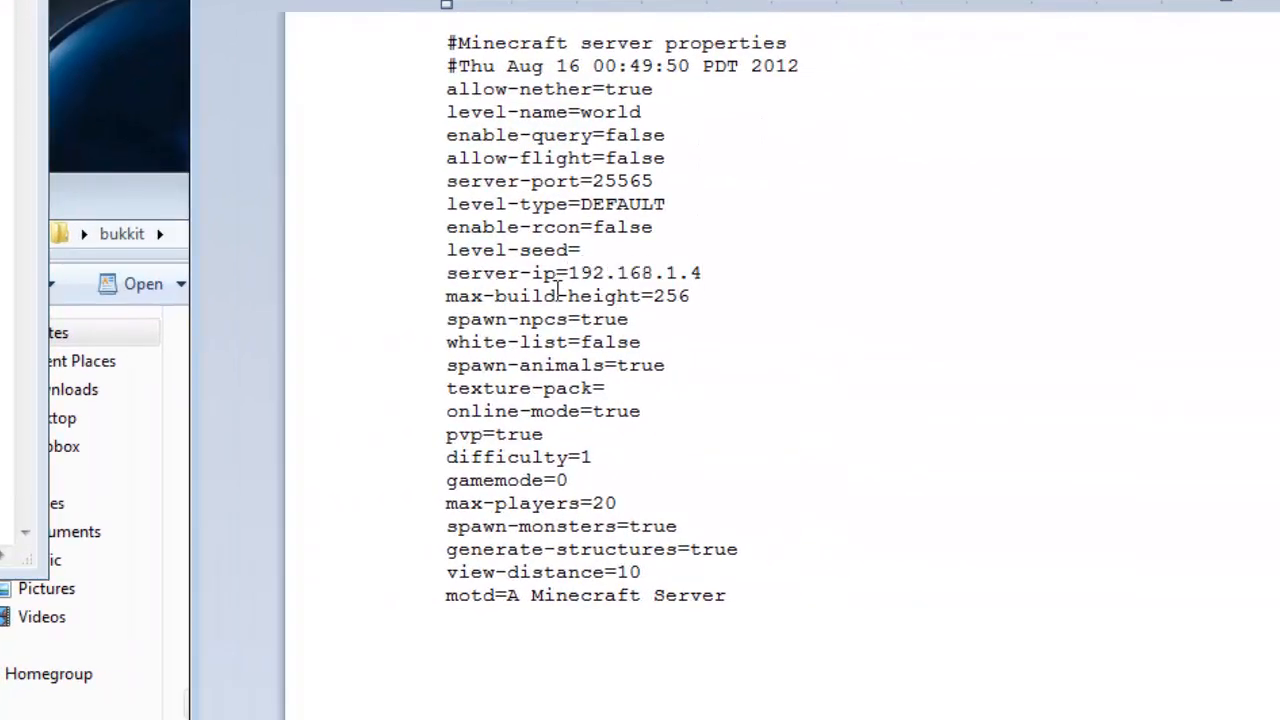
drag(588, 270, 706, 266)
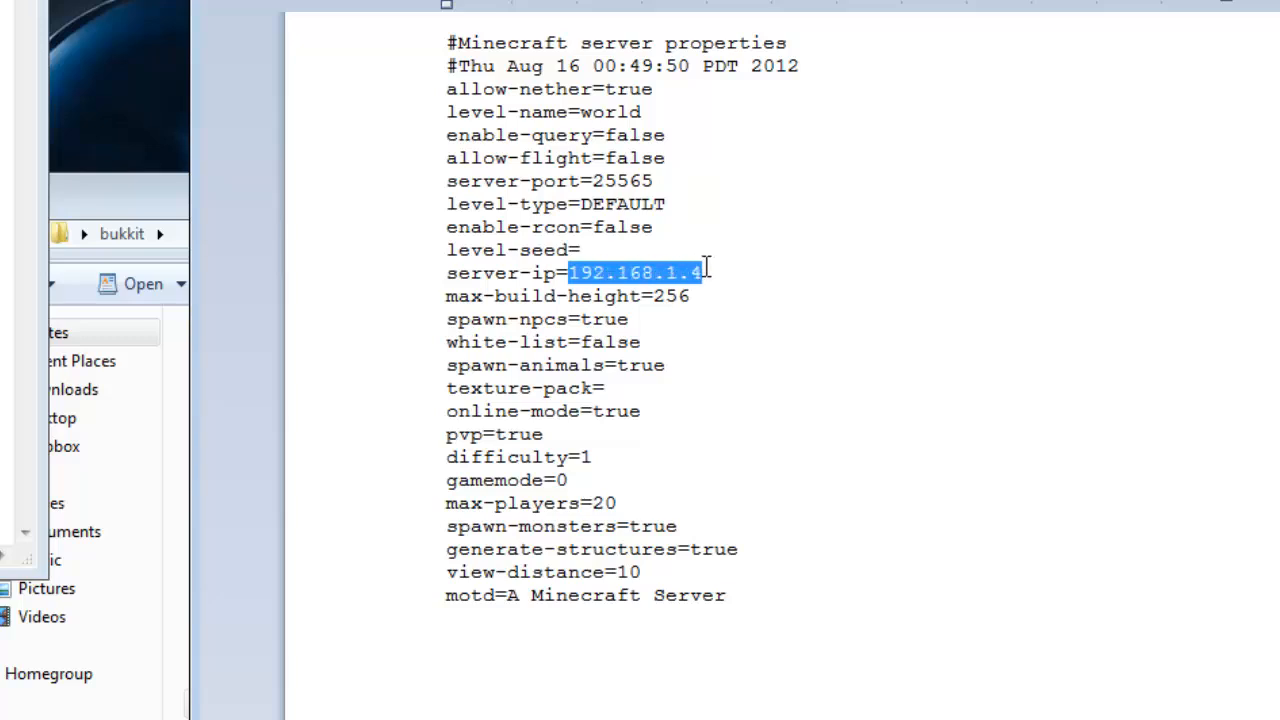
Step: Check the server-ip and server-port values, and close server.properties with the changes saved
click(718, 295)
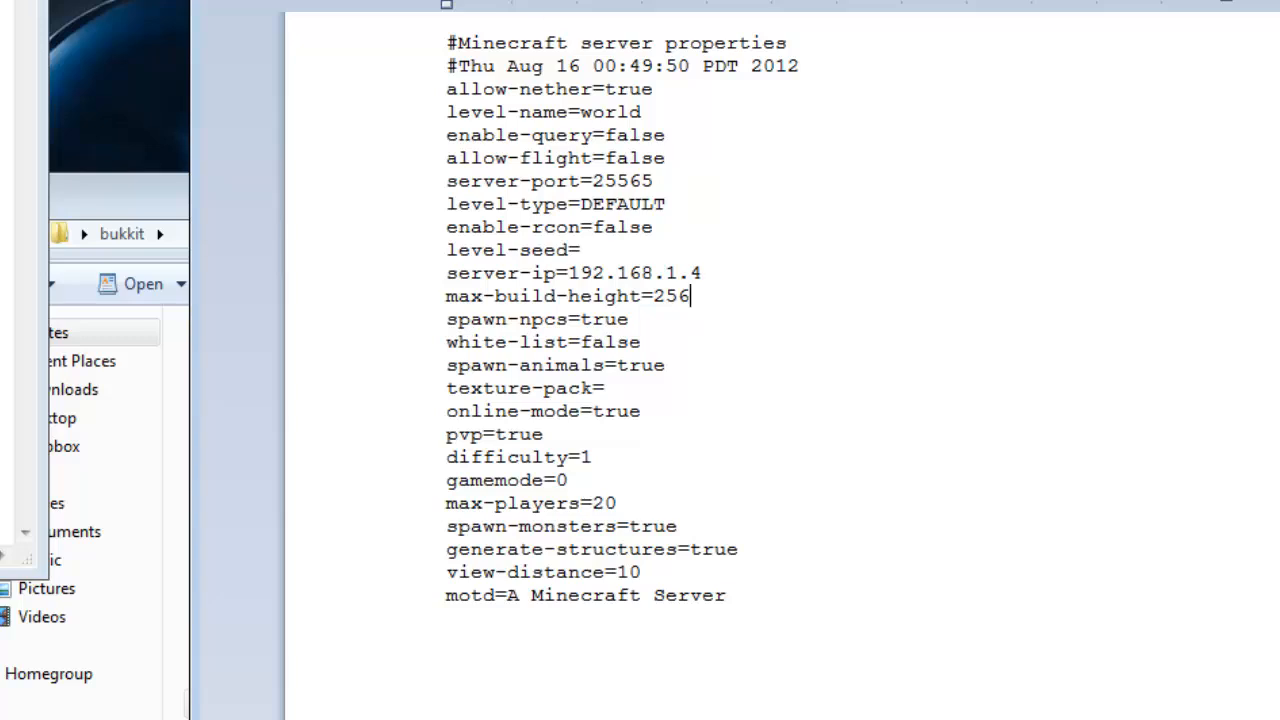
drag(717, 272, 568, 274)
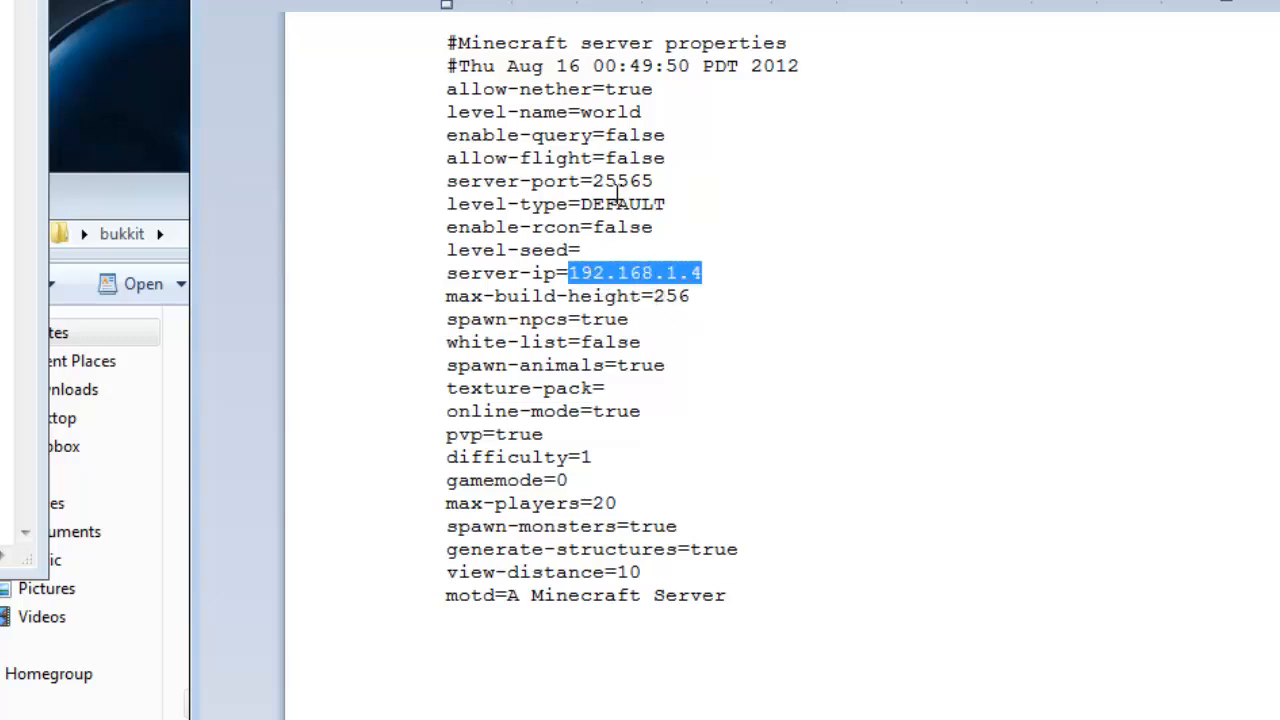
drag(594, 180, 665, 178)
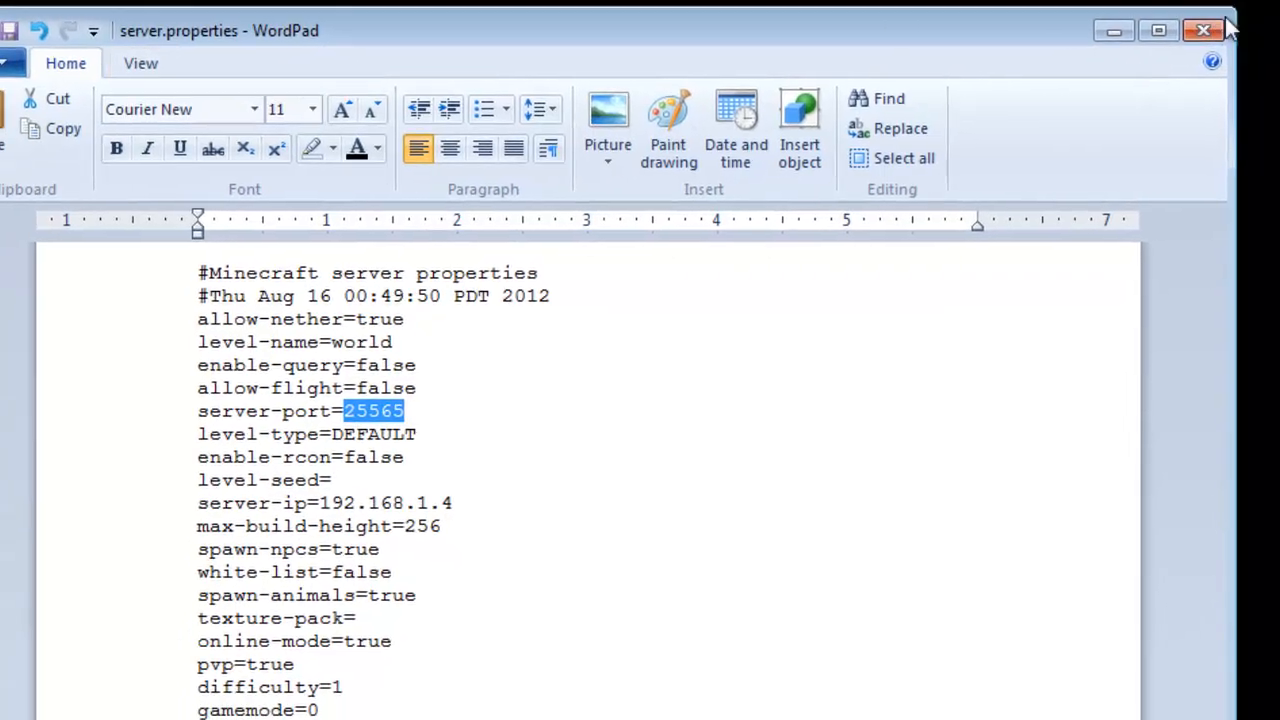
click(1197, 45)
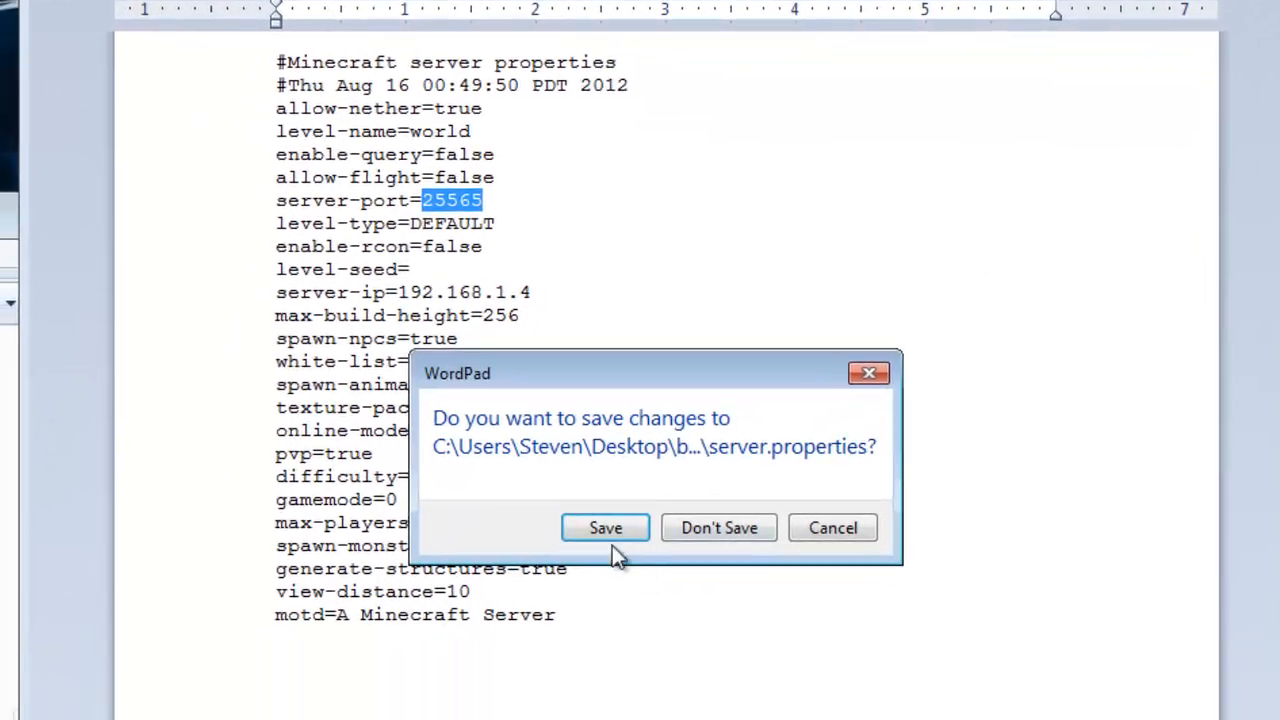
click(606, 528)
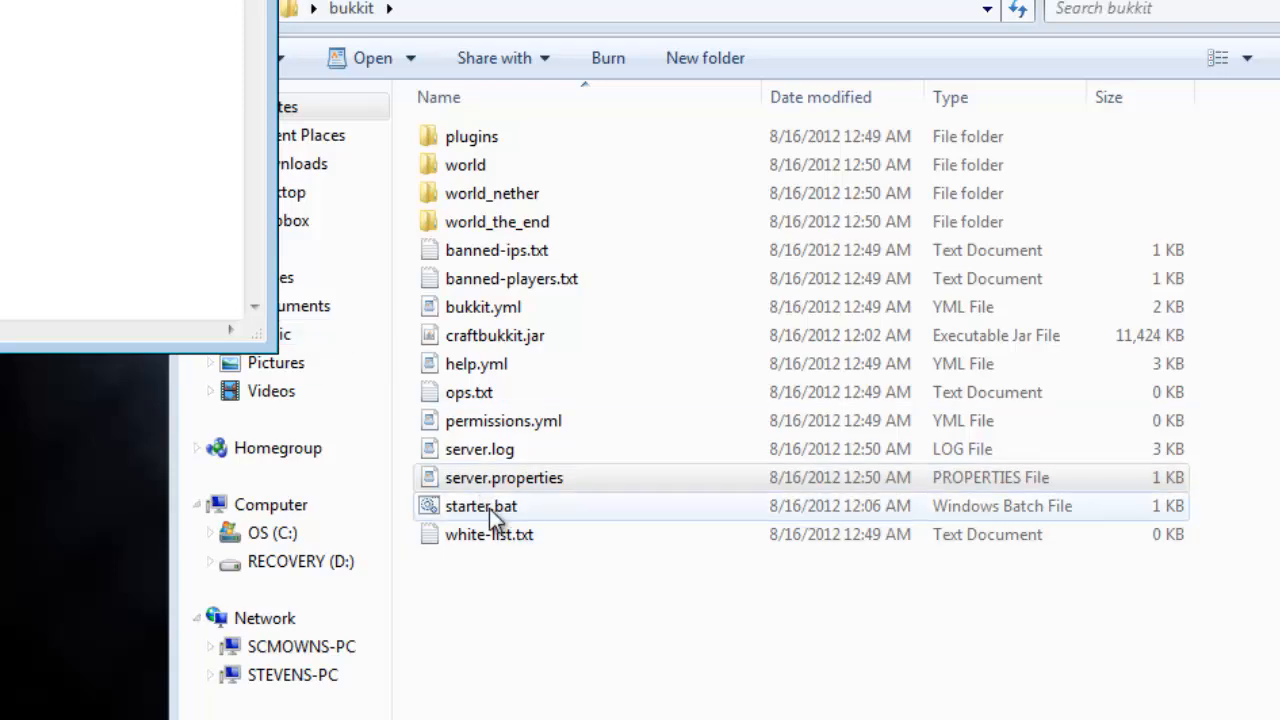
Step: Start the CraftBukkit server by running starter.bat and log in to the game from the Minecraft Launcher
double_click(489, 508)
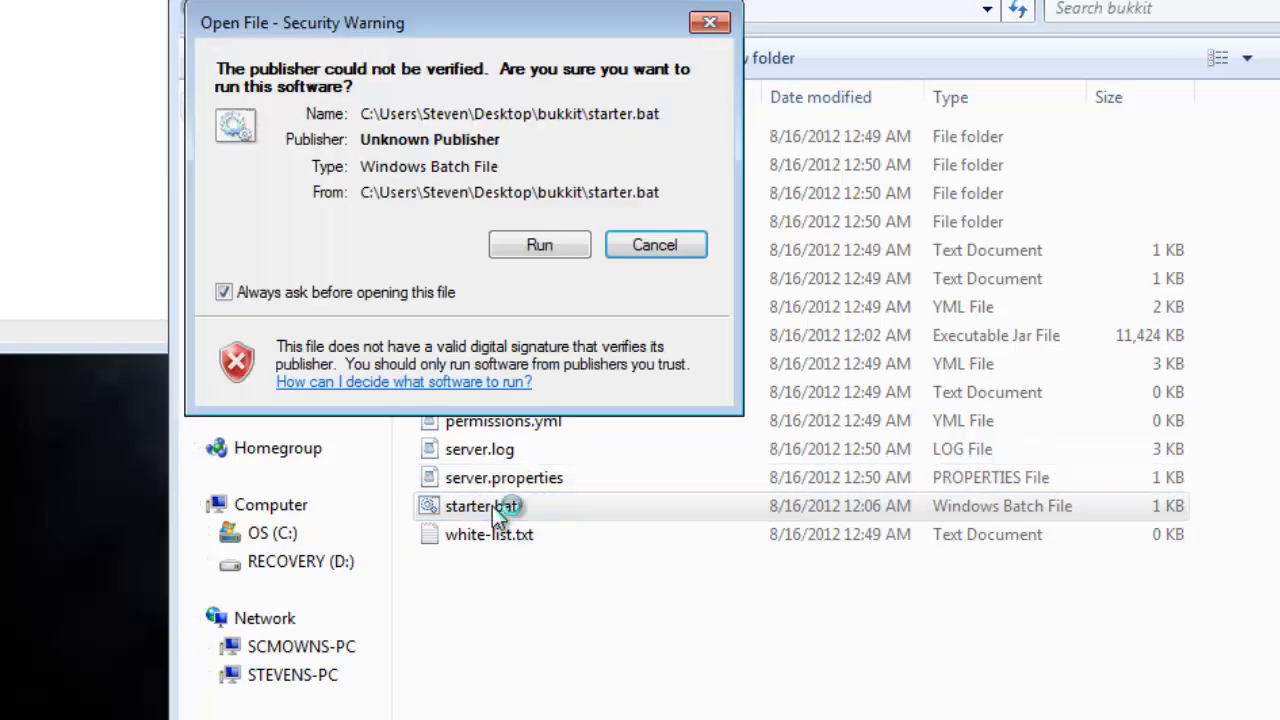
click(558, 255)
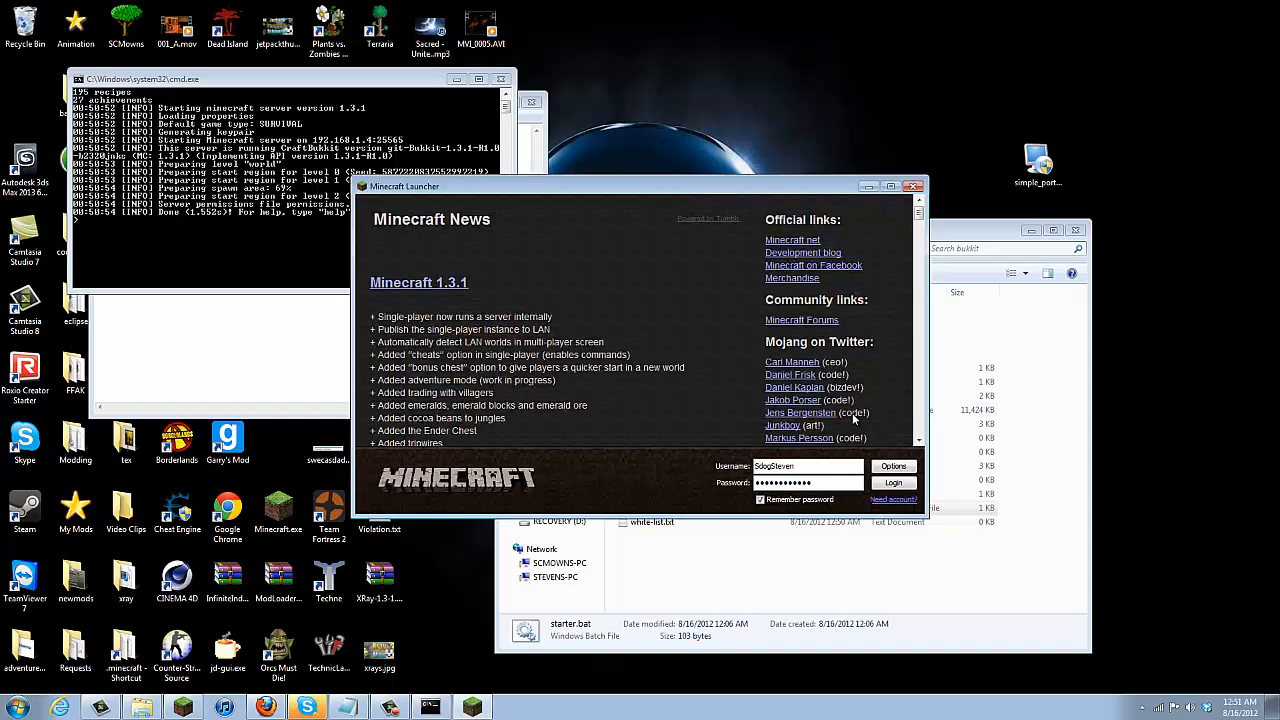
click(891, 485)
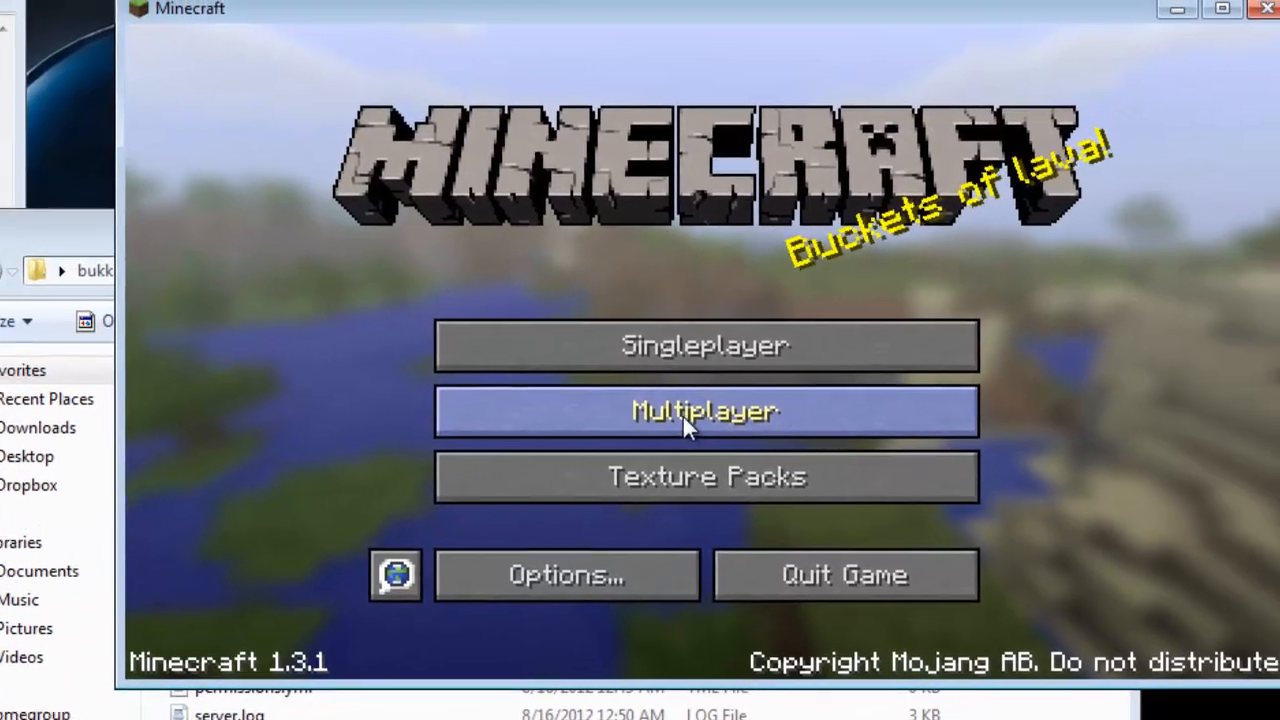
Step: Try to join the multiplayer server at localhost through Direct Connect, and cancel the connection
click(682, 414)
click(702, 583)
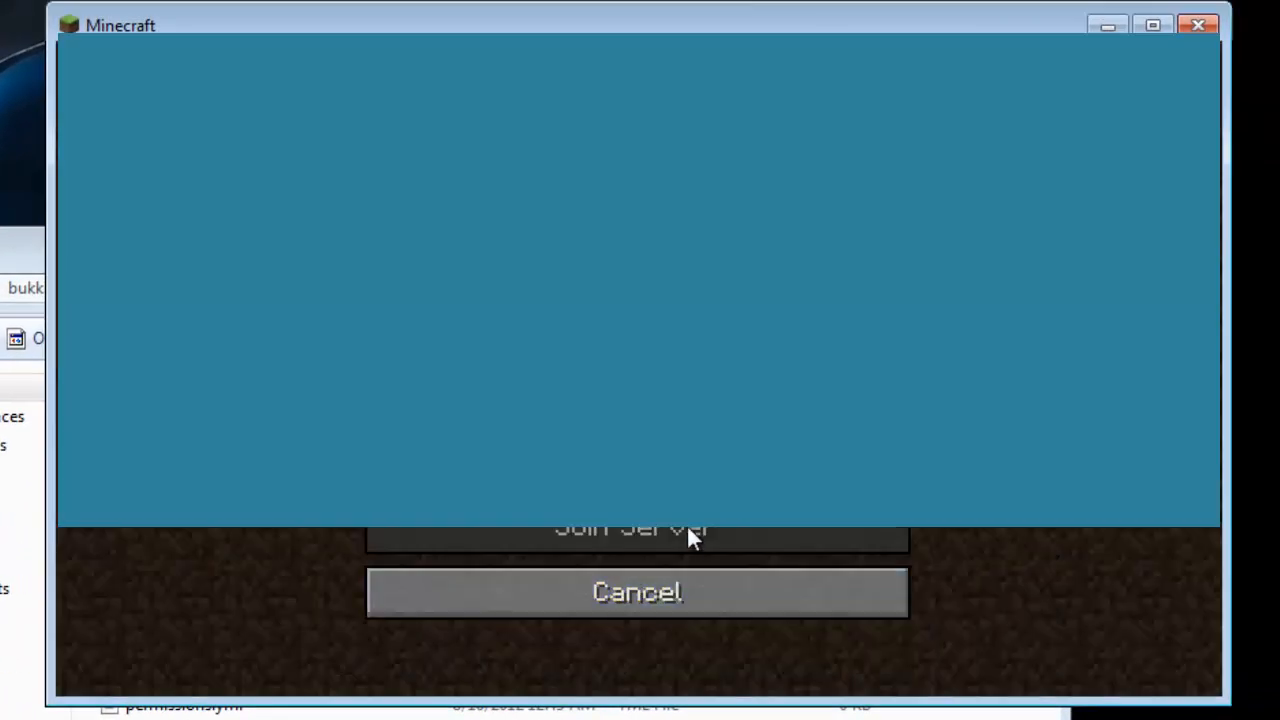
text(localhost)
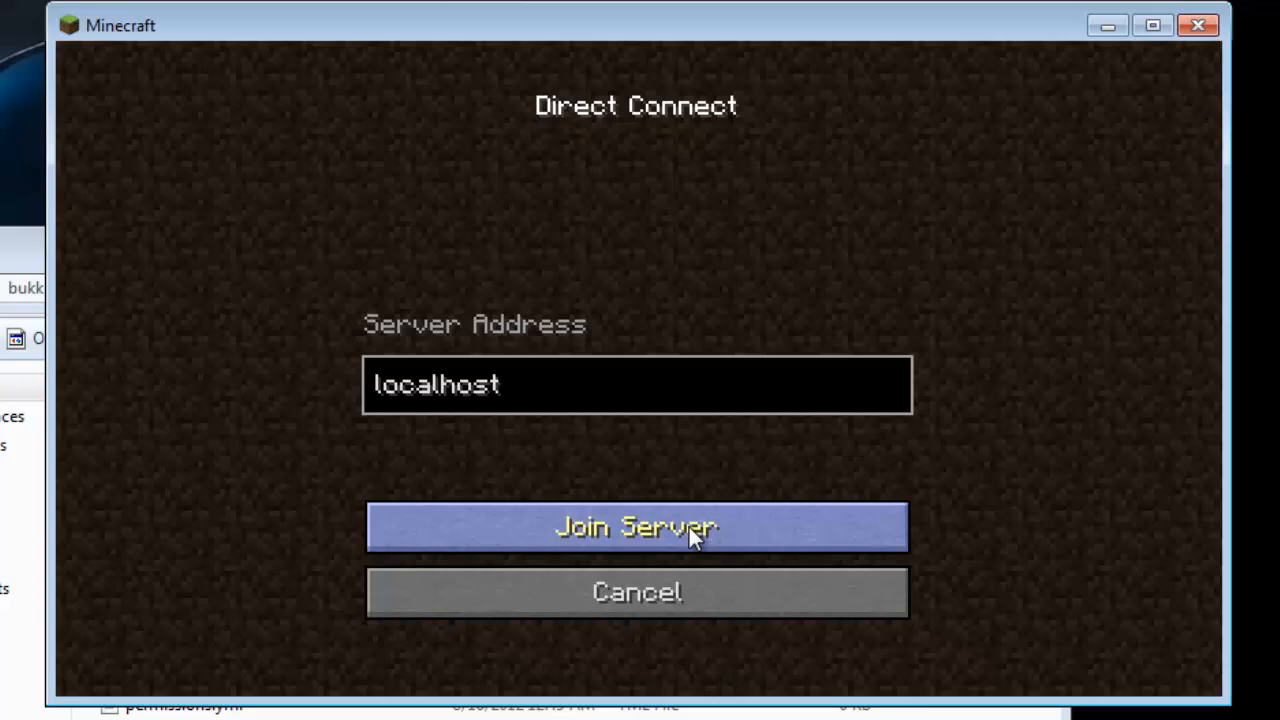
click(693, 533)
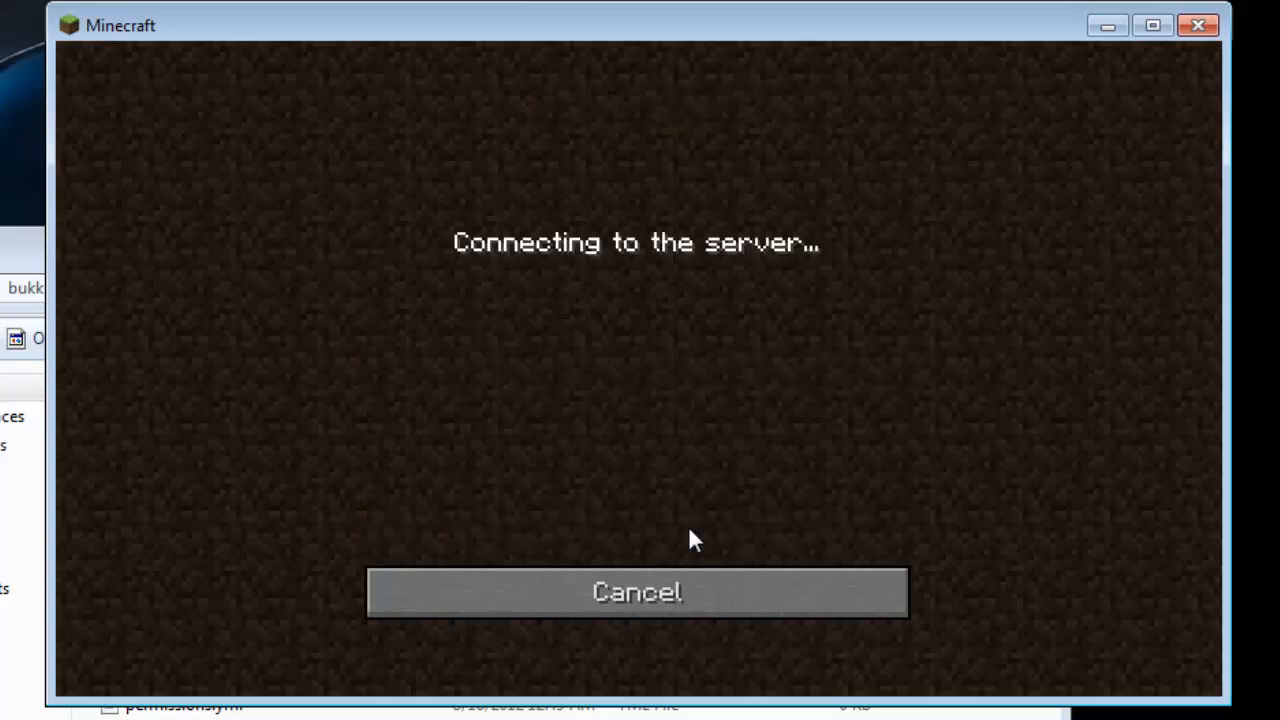
click(703, 580)
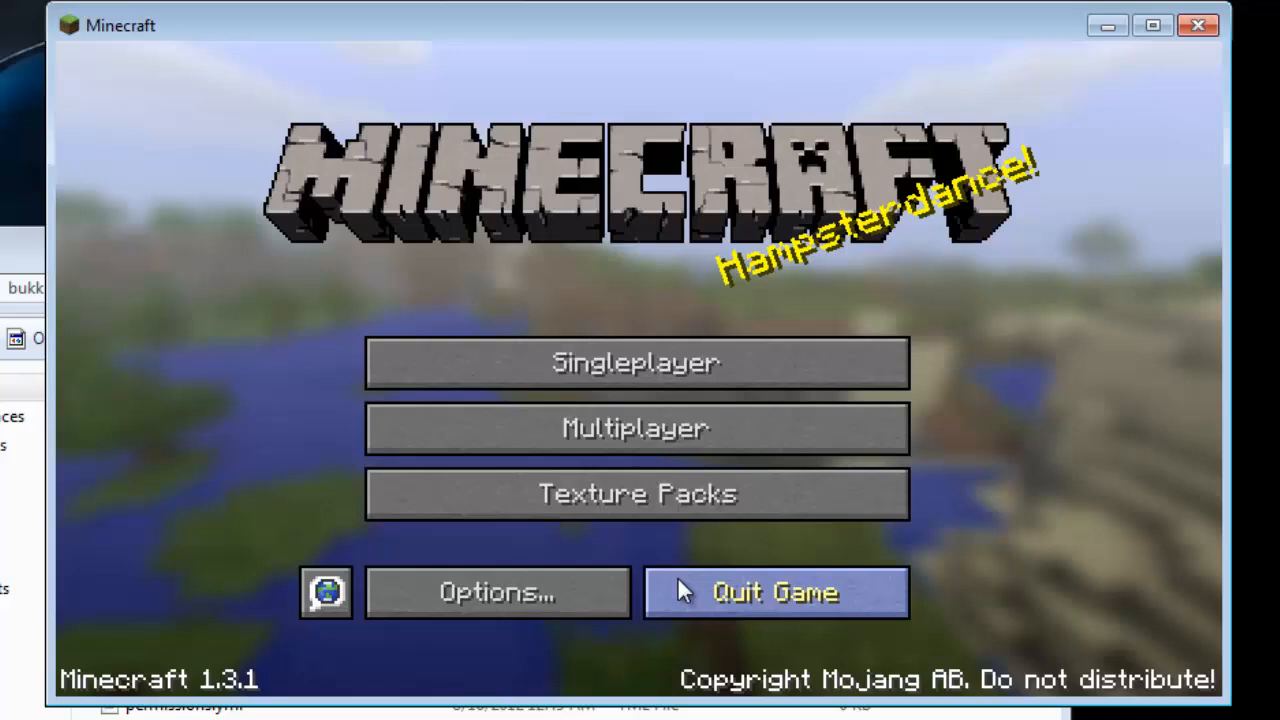
Step: Reopen the multiplayer Direct Connect screen and check the running server's address in the server console
click(654, 439)
click(621, 565)
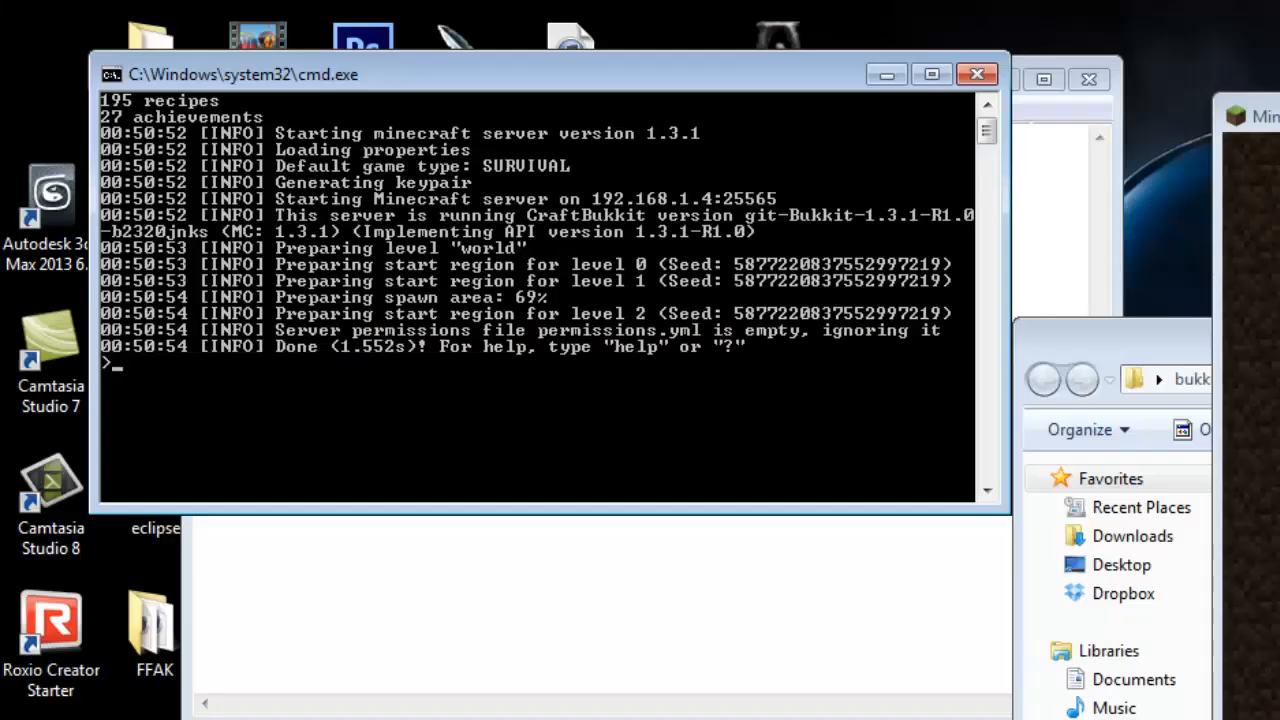
key(alt+Tab)
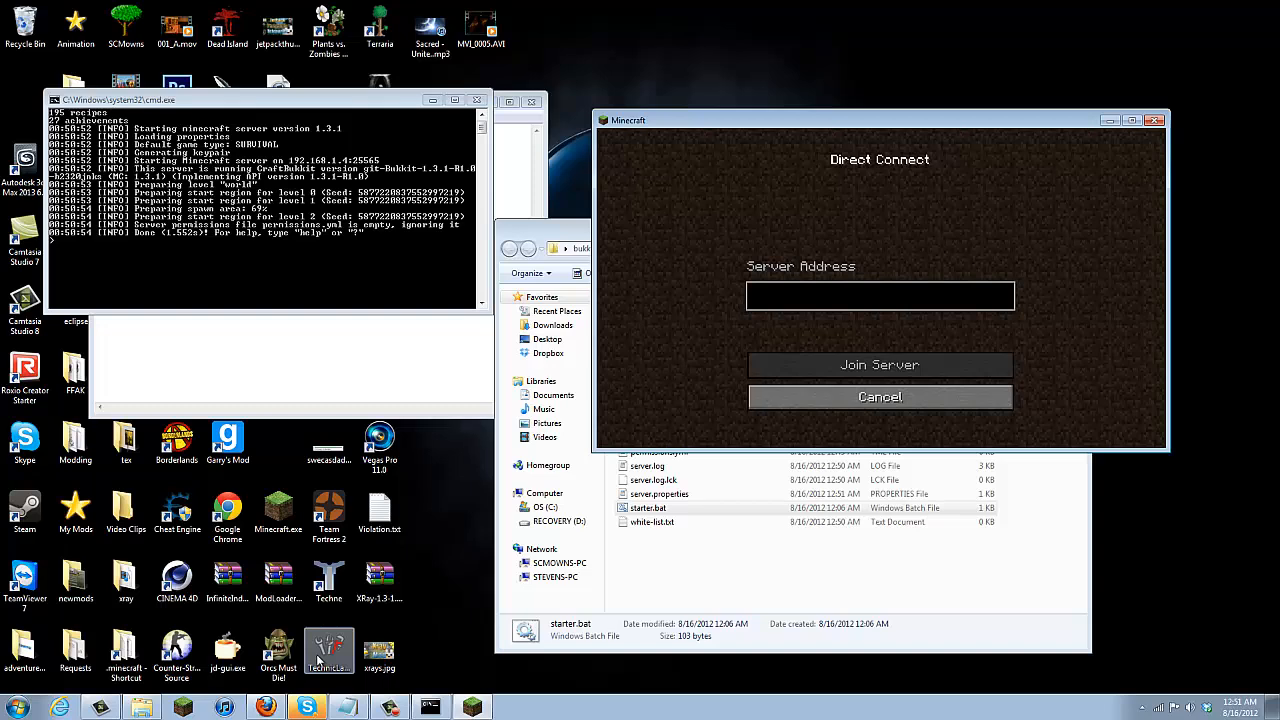
Step: Switch to Firefox, search Google for "what is my ip" and open the WhatIsMyIP.com result
click(265, 707)
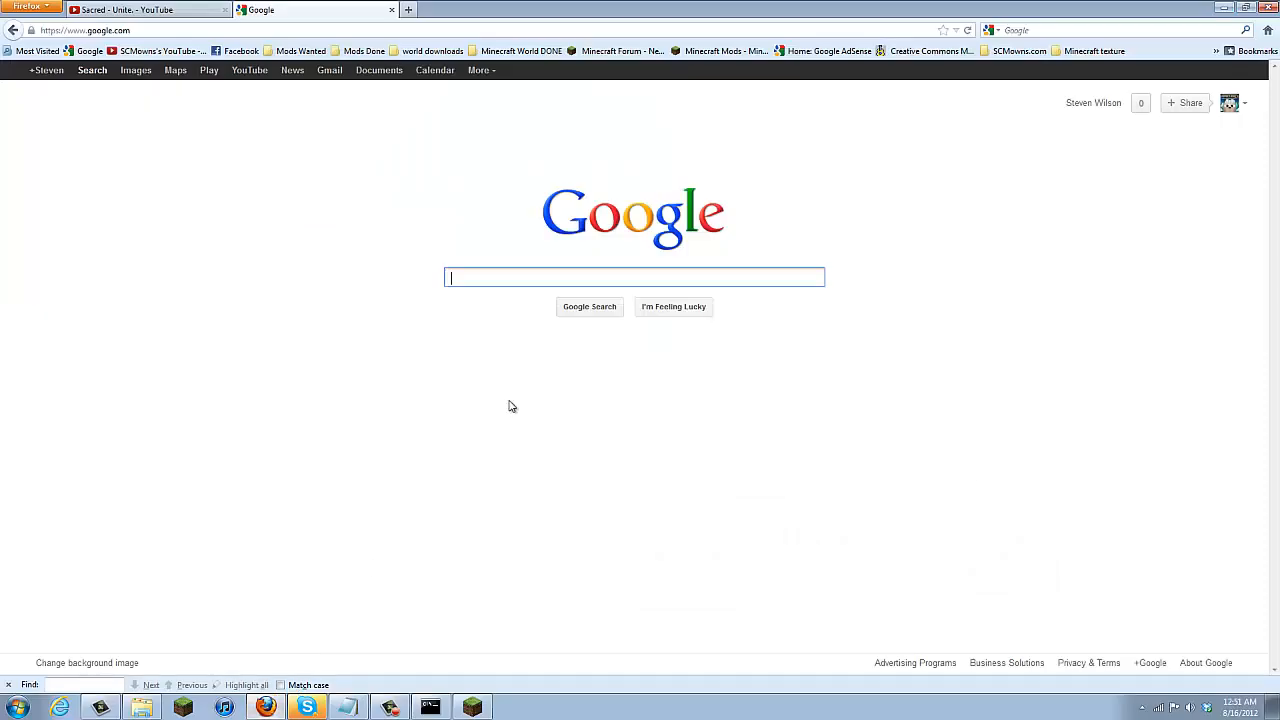
text(what is m)
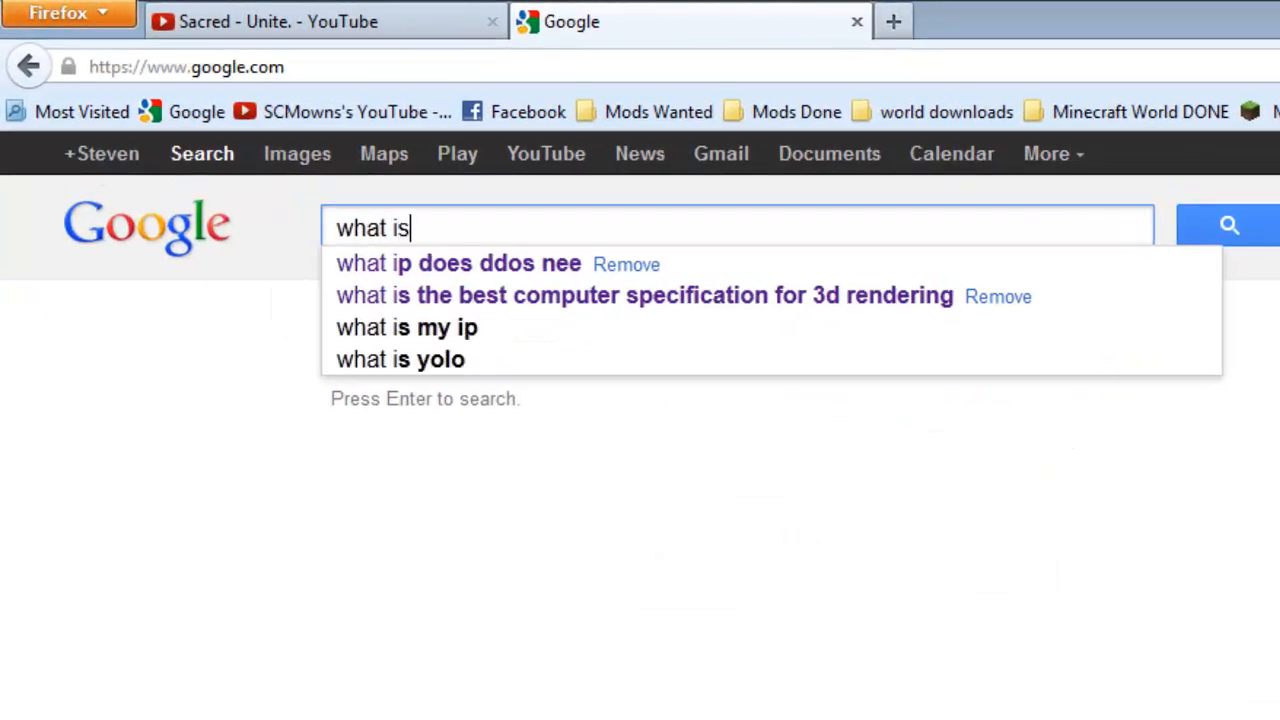
text(y)
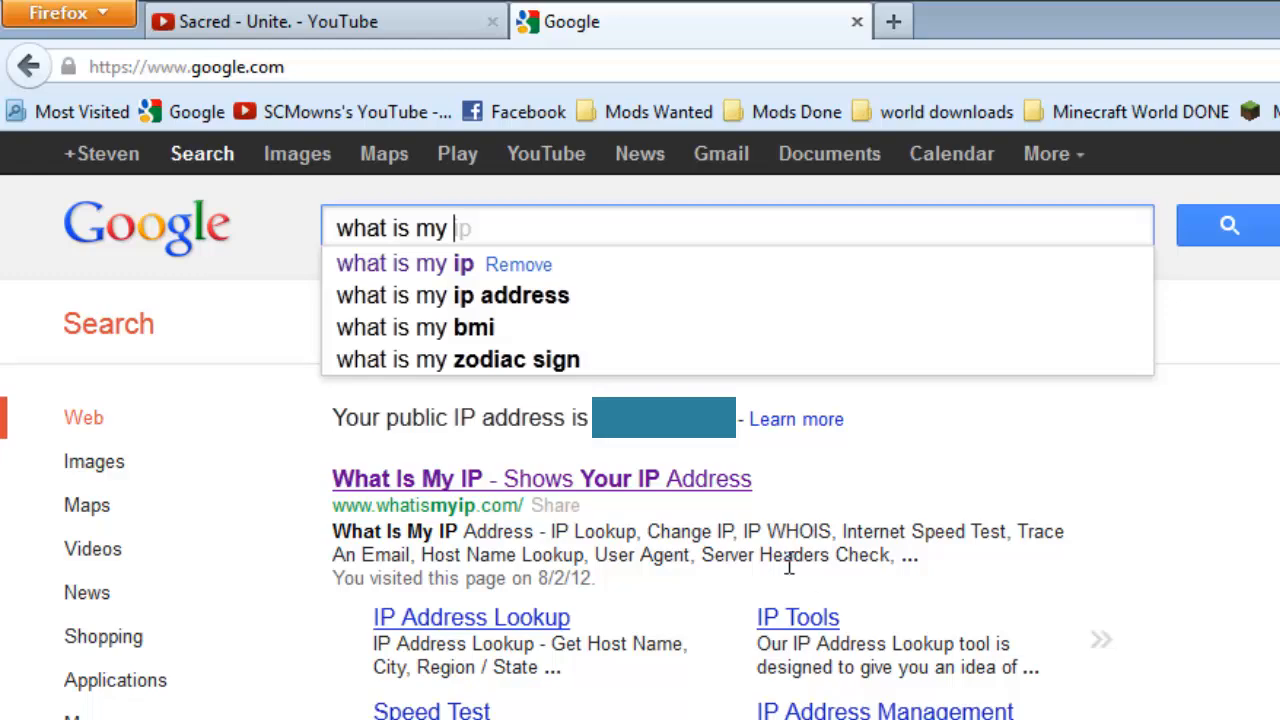
click(666, 486)
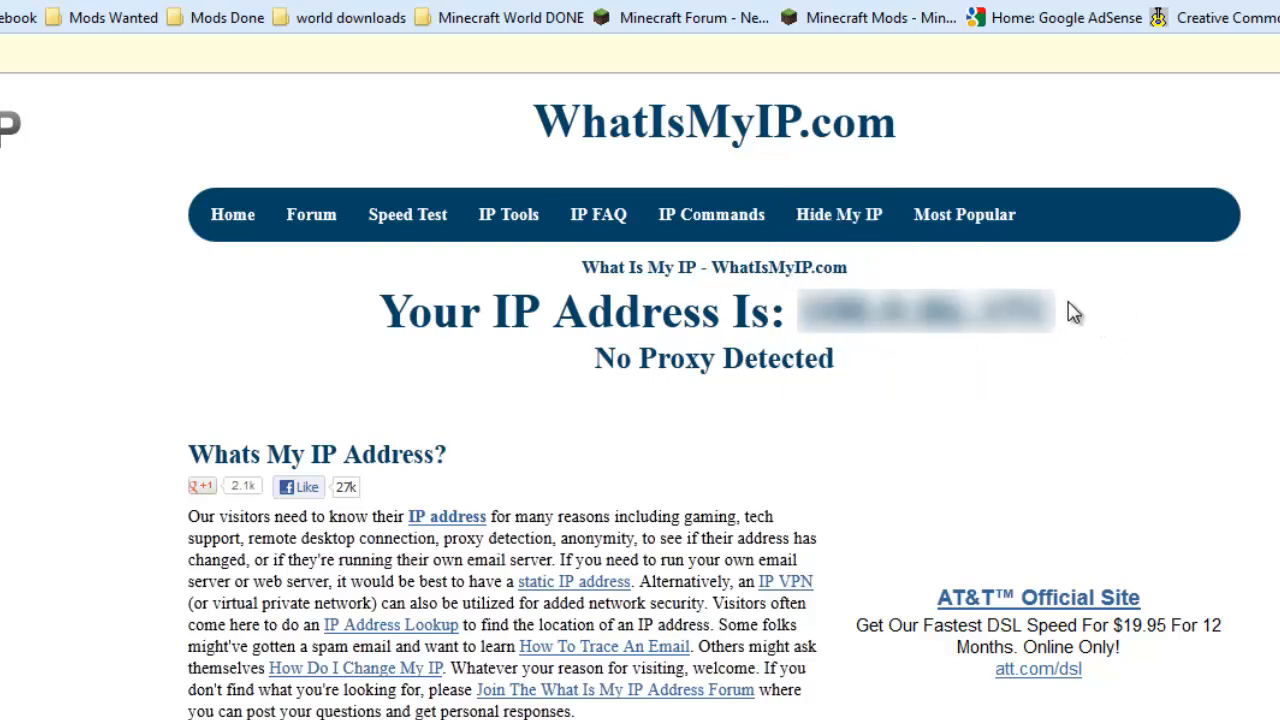
Step: Copy the public IP address from WhatIsMyIP.com and join the server in Minecraft using it as the Direct Connect address
drag(1074, 313, 798, 312)
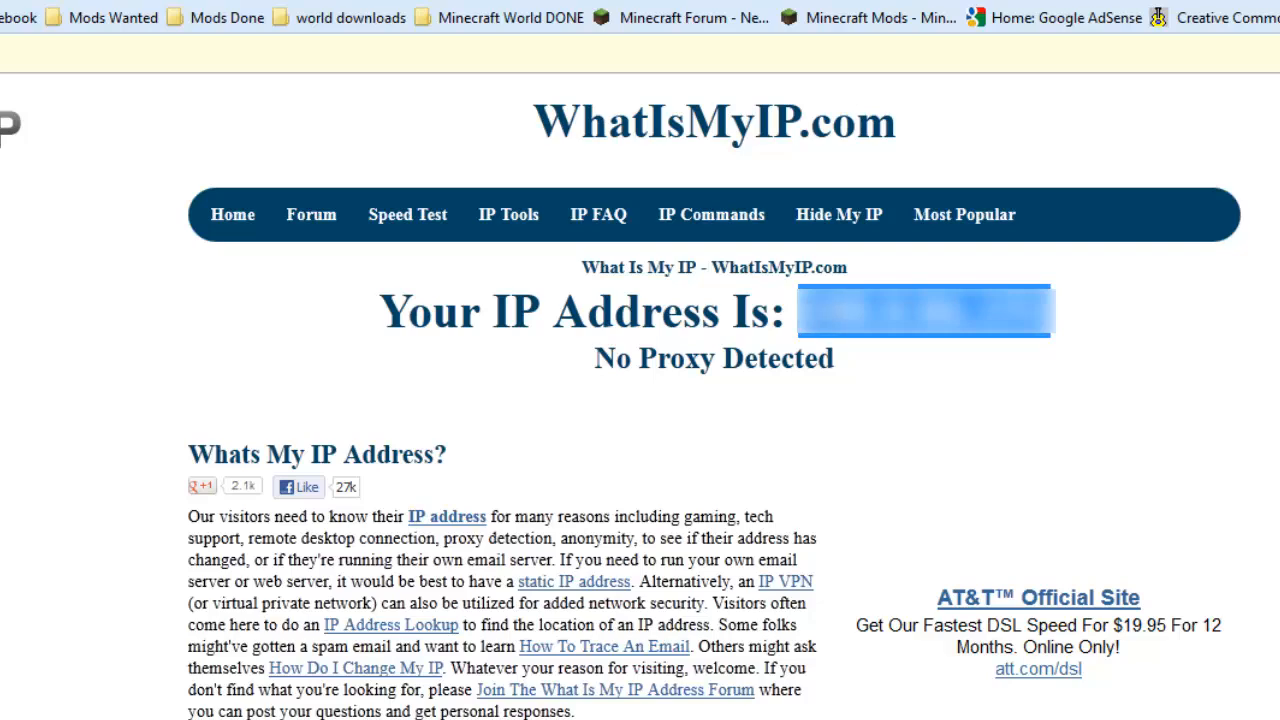
right_click(836, 310)
click(862, 331)
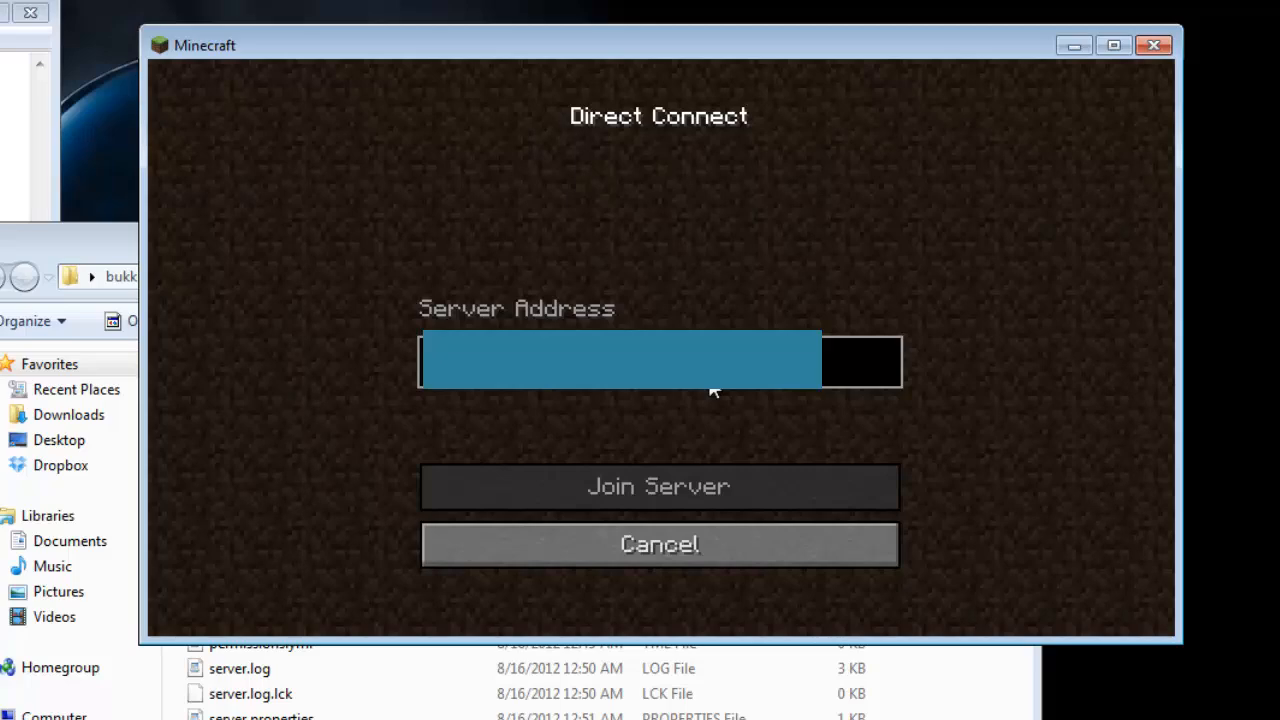
key(ctrl+v)
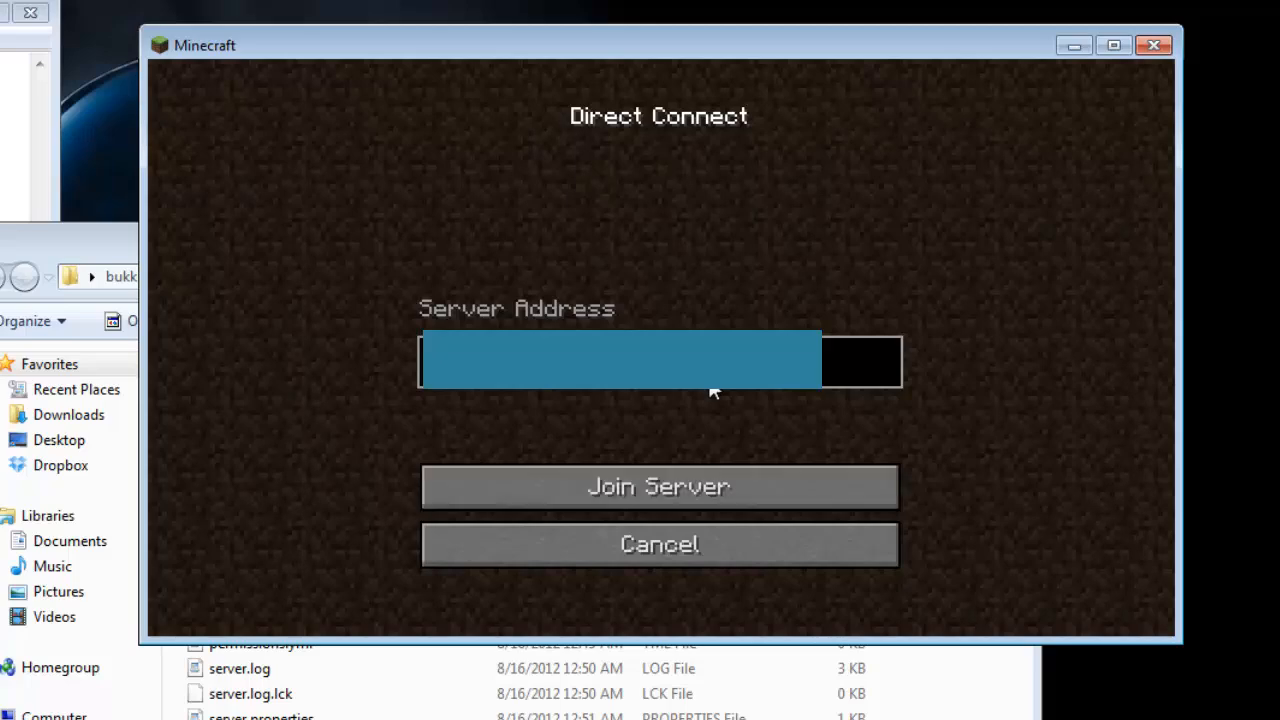
click(657, 492)
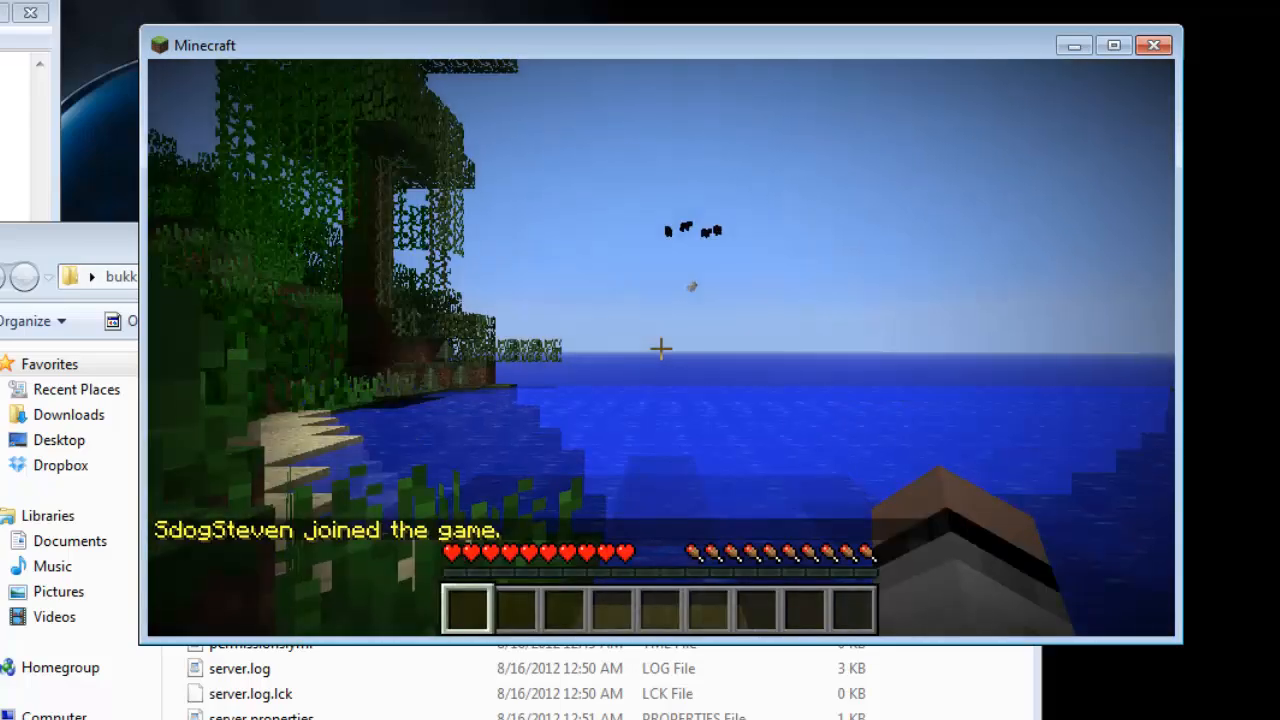
Step: Walk and jump through the jungle around the spawn point to test the server world, and pause the game
key(w)
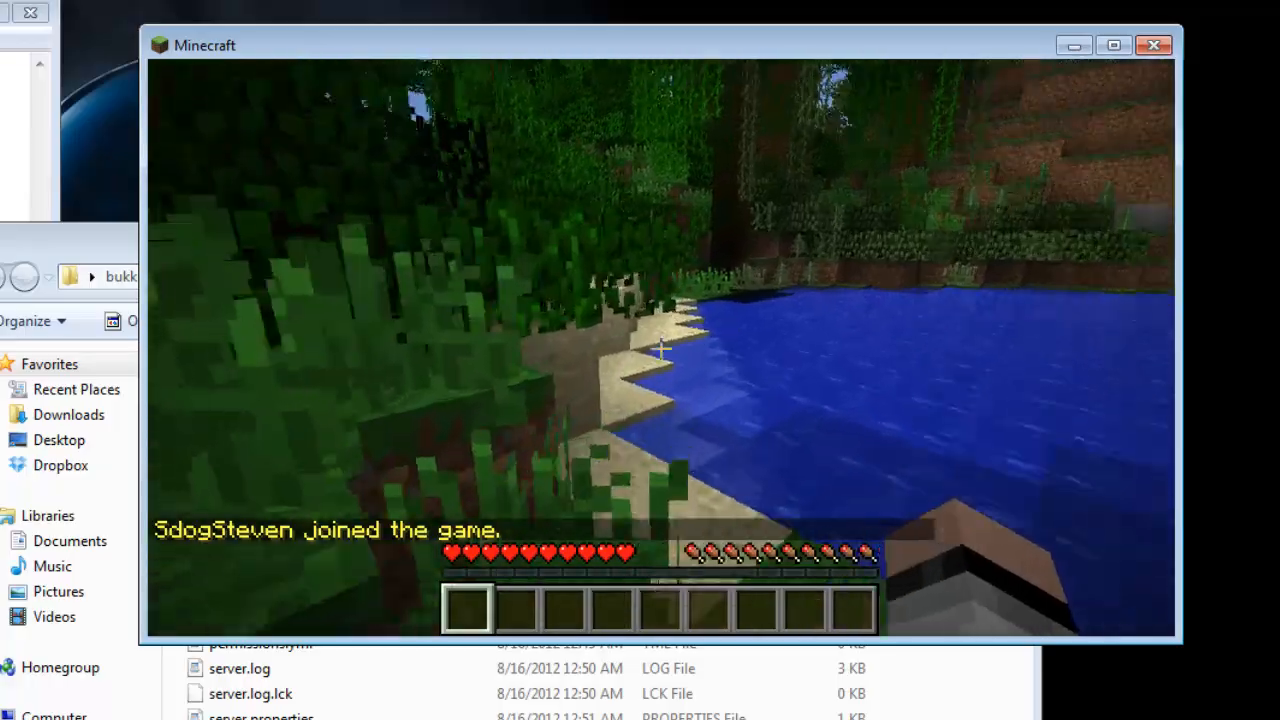
key(w)
key(space)
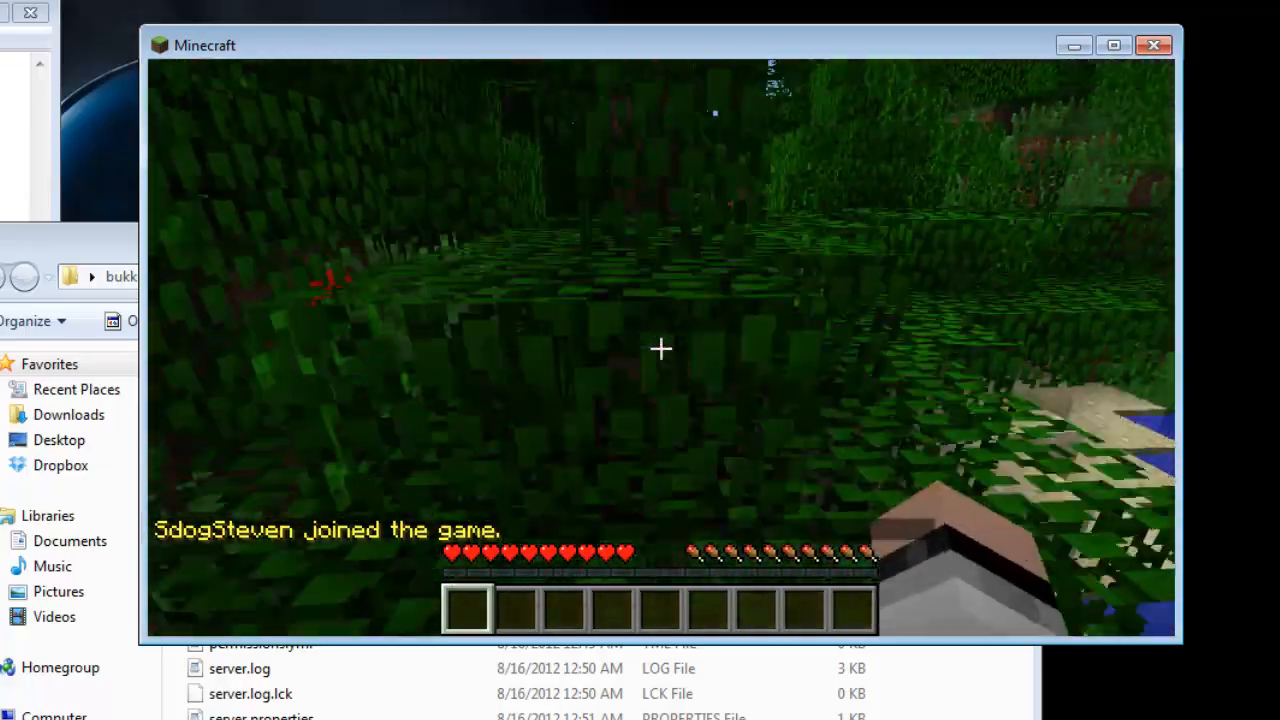
key(w)
key(space)
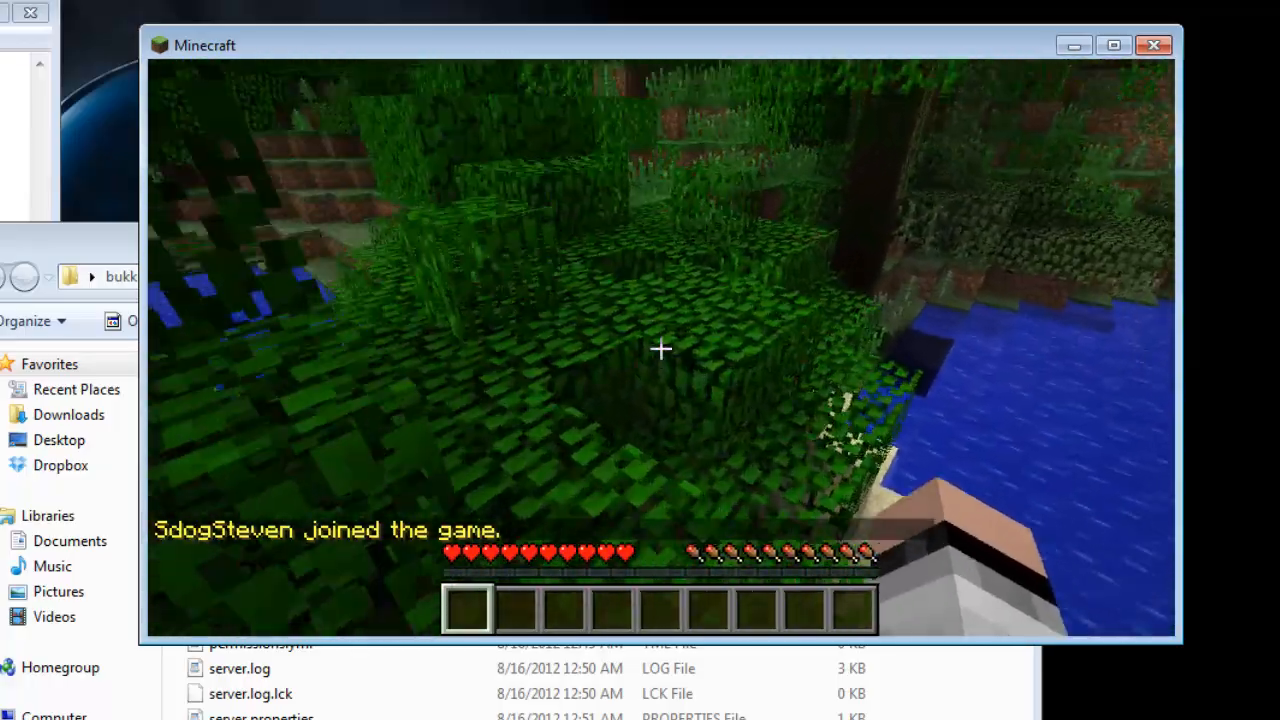
key(w)
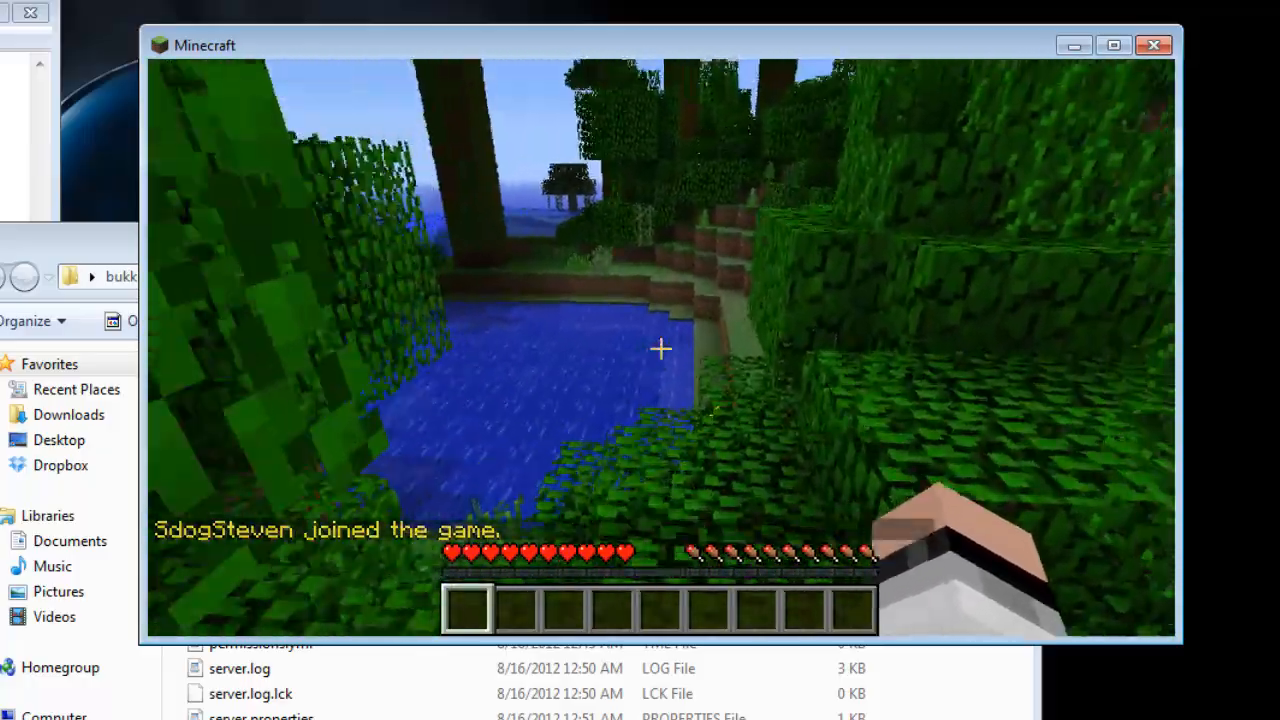
key(w)
key(space)
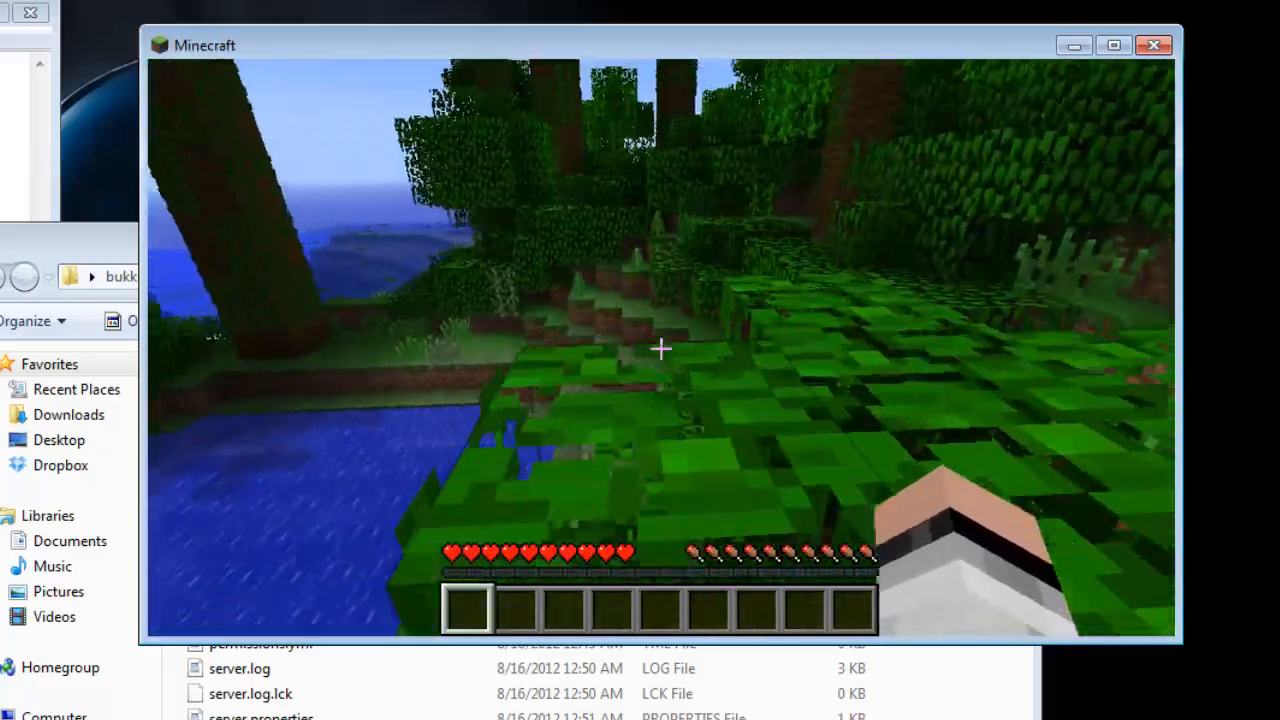
key(Escape)
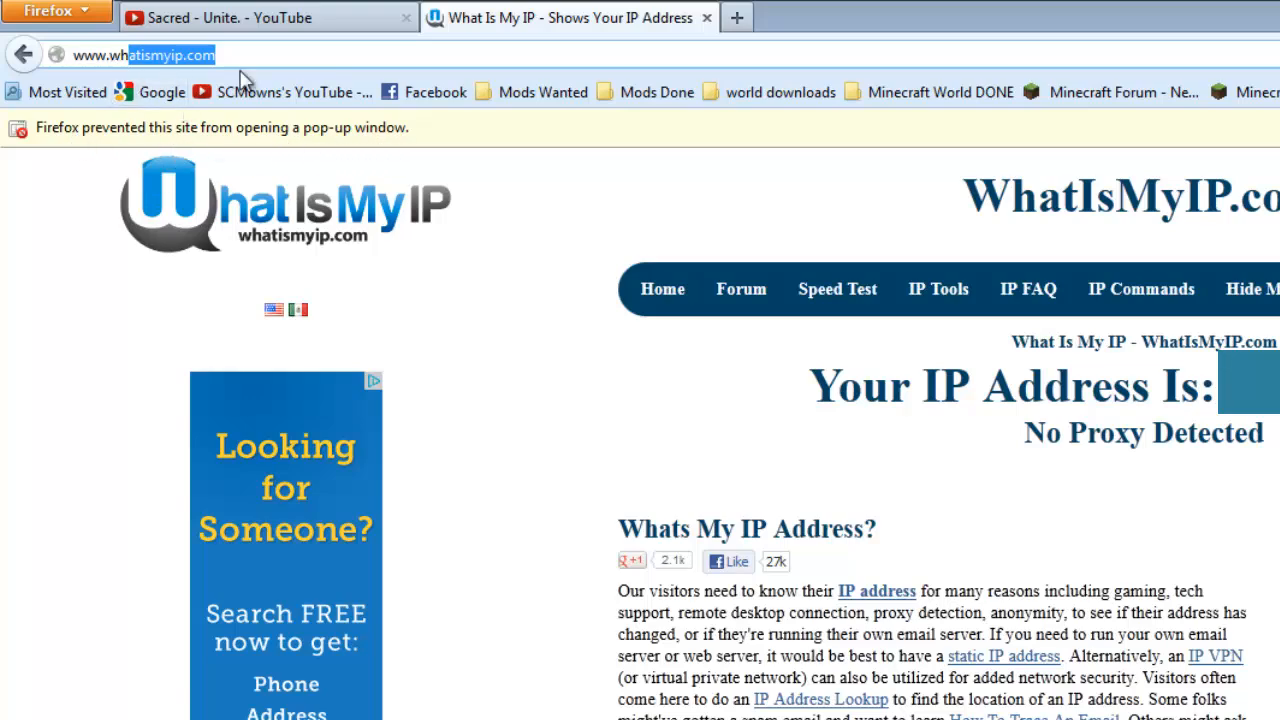
Step: Go back to the "what is my ip" Google results in Firefox and examine the public IP address line
key(alt+Left)
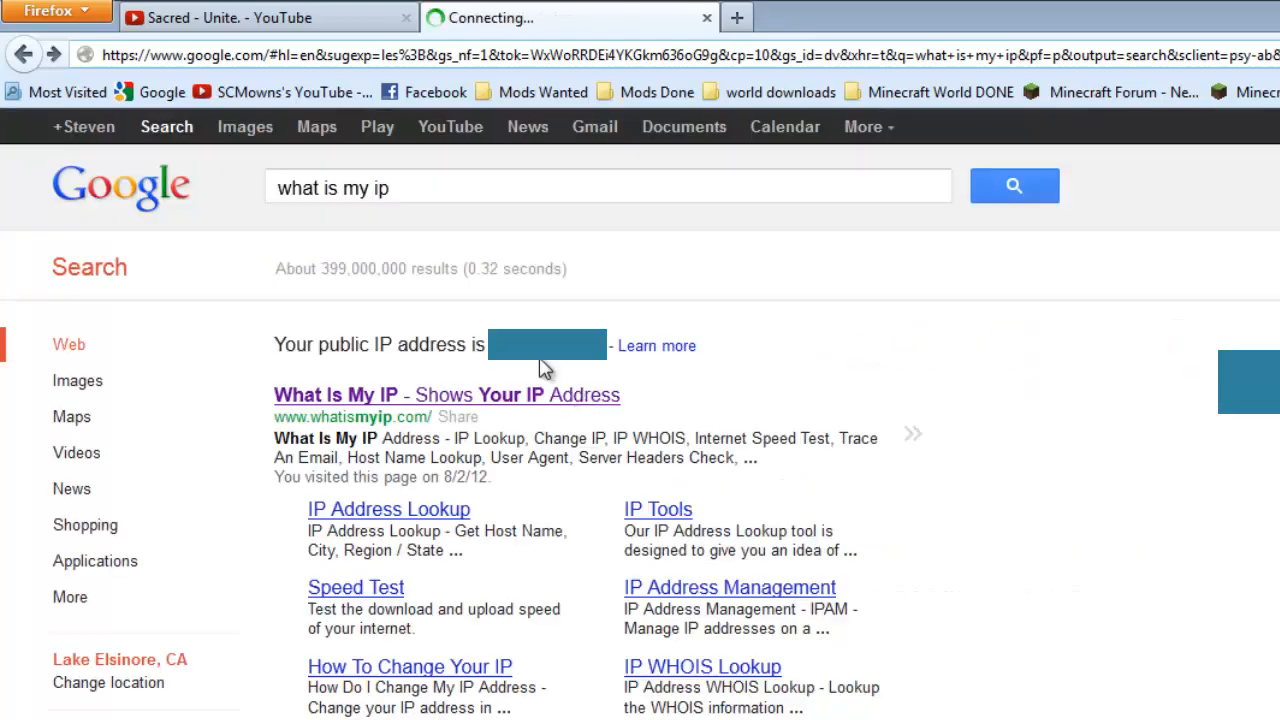
click(416, 187)
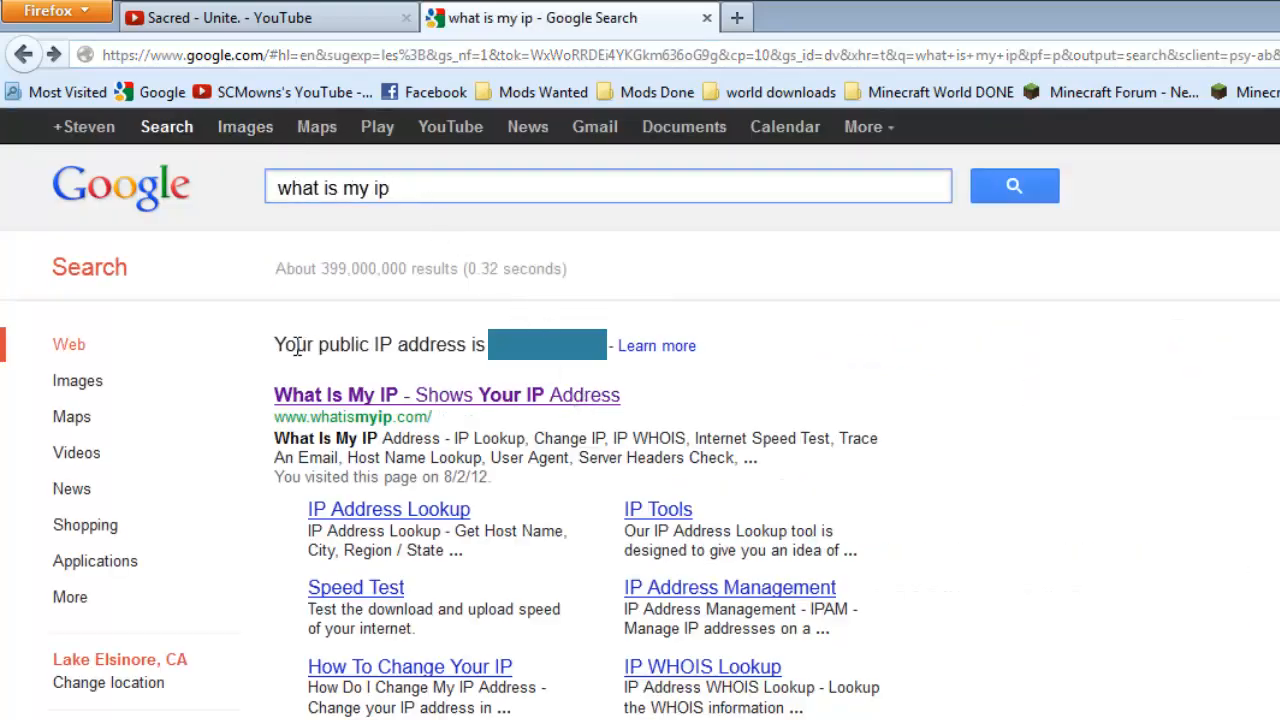
drag(296, 345, 458, 343)
click(488, 345)
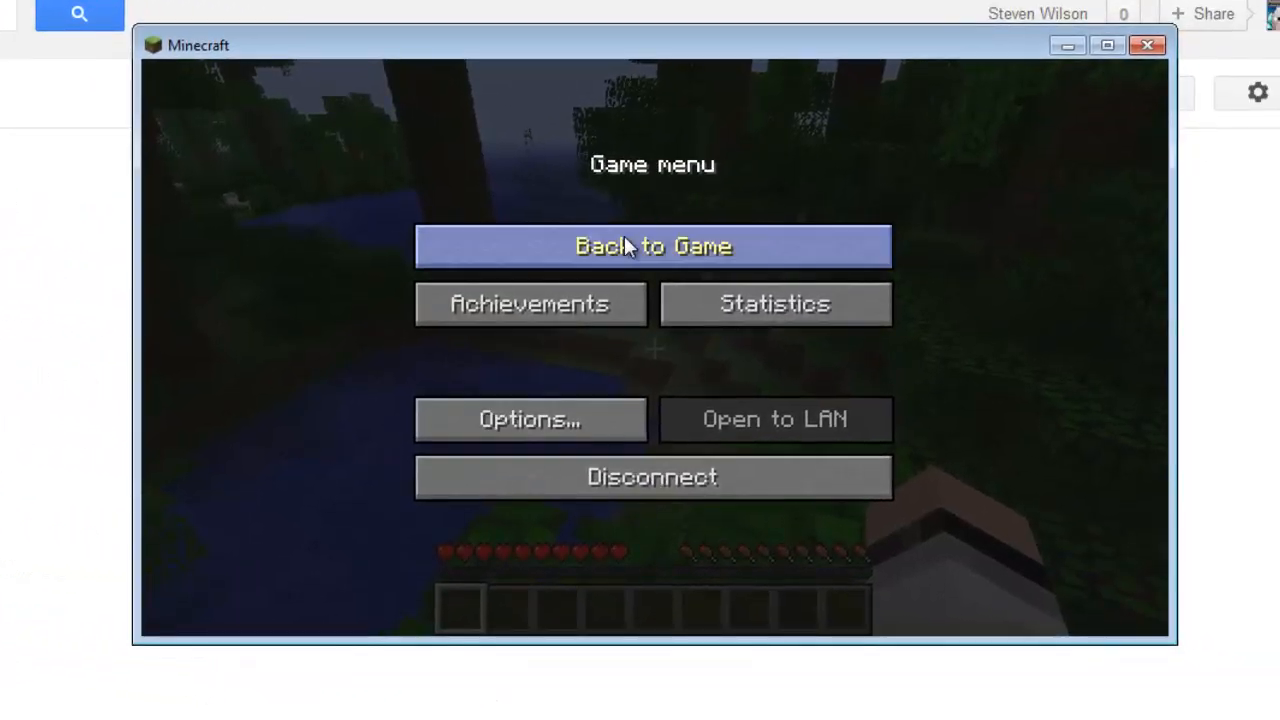
Step: Return to Minecraft, resume the paused game and walk deeper into the jungle on the server
click(623, 243)
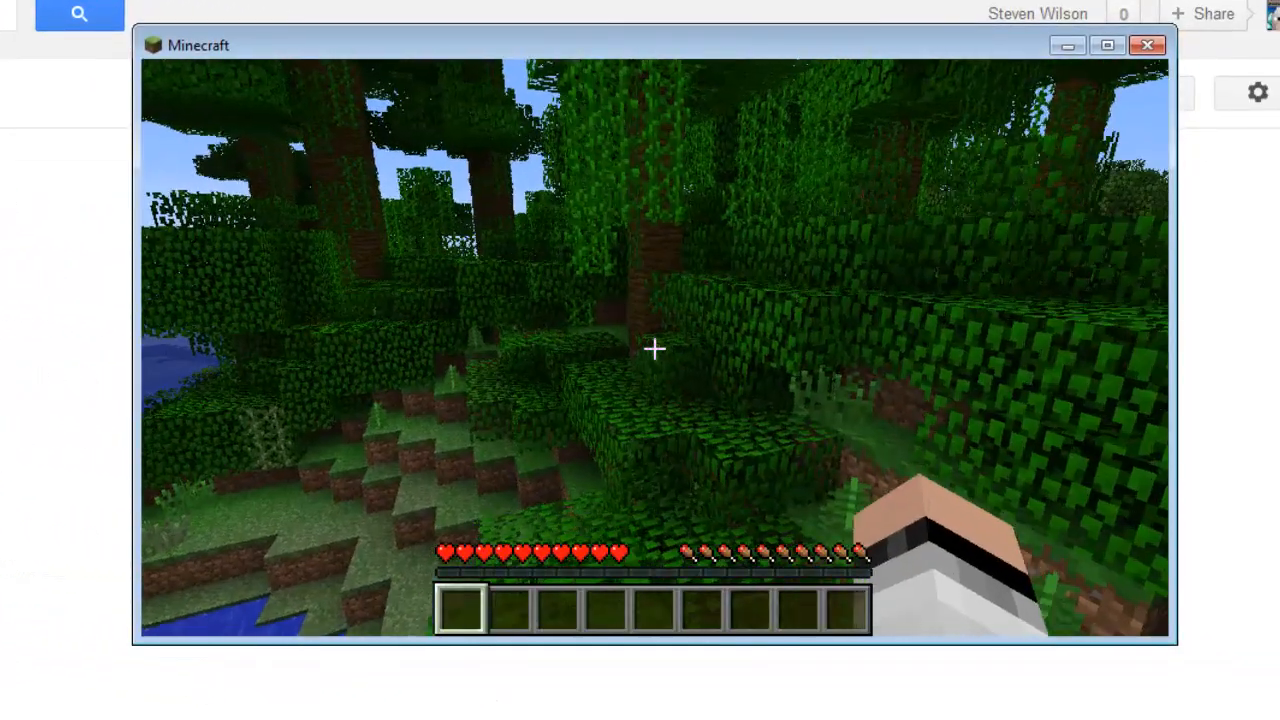
key(w)
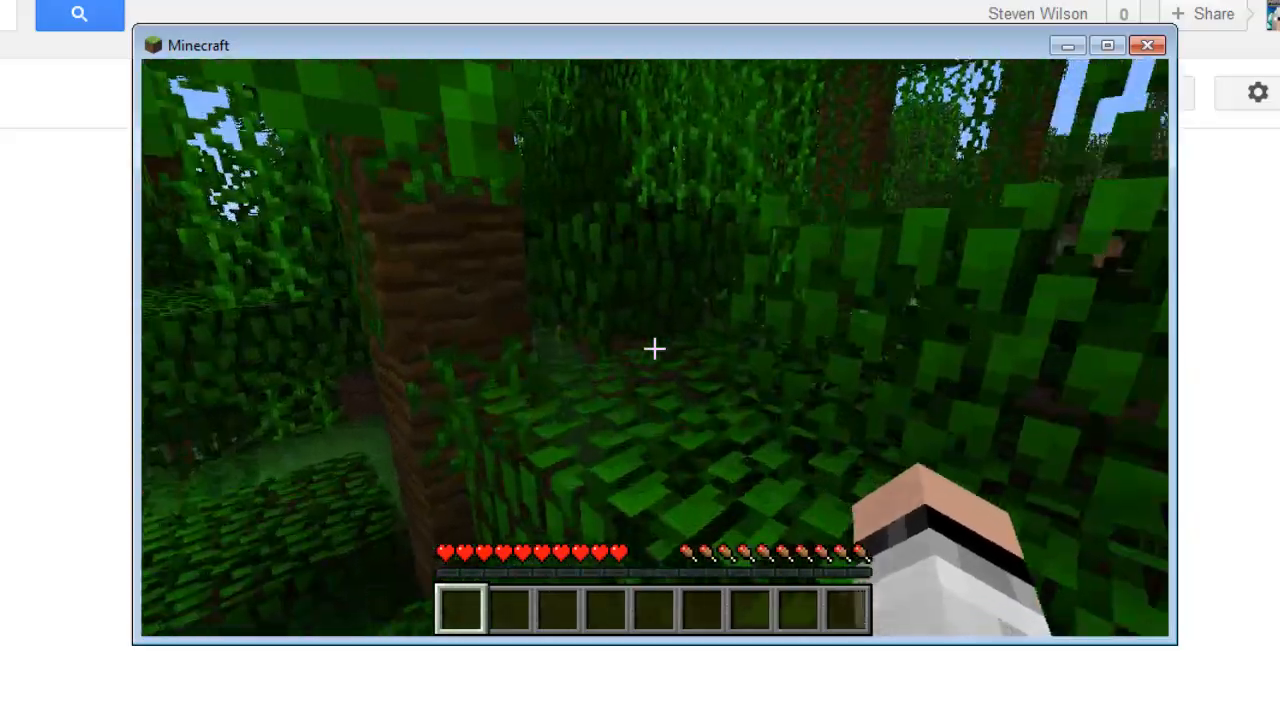
key(w)
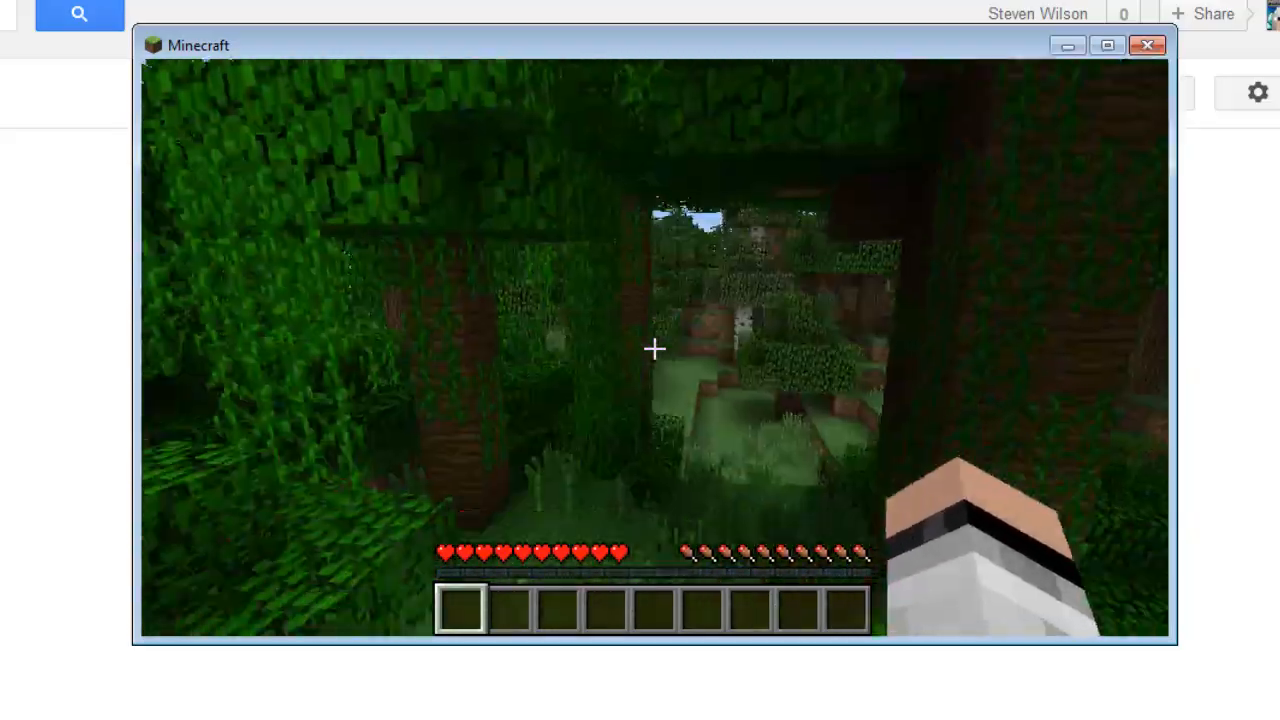
key(w)
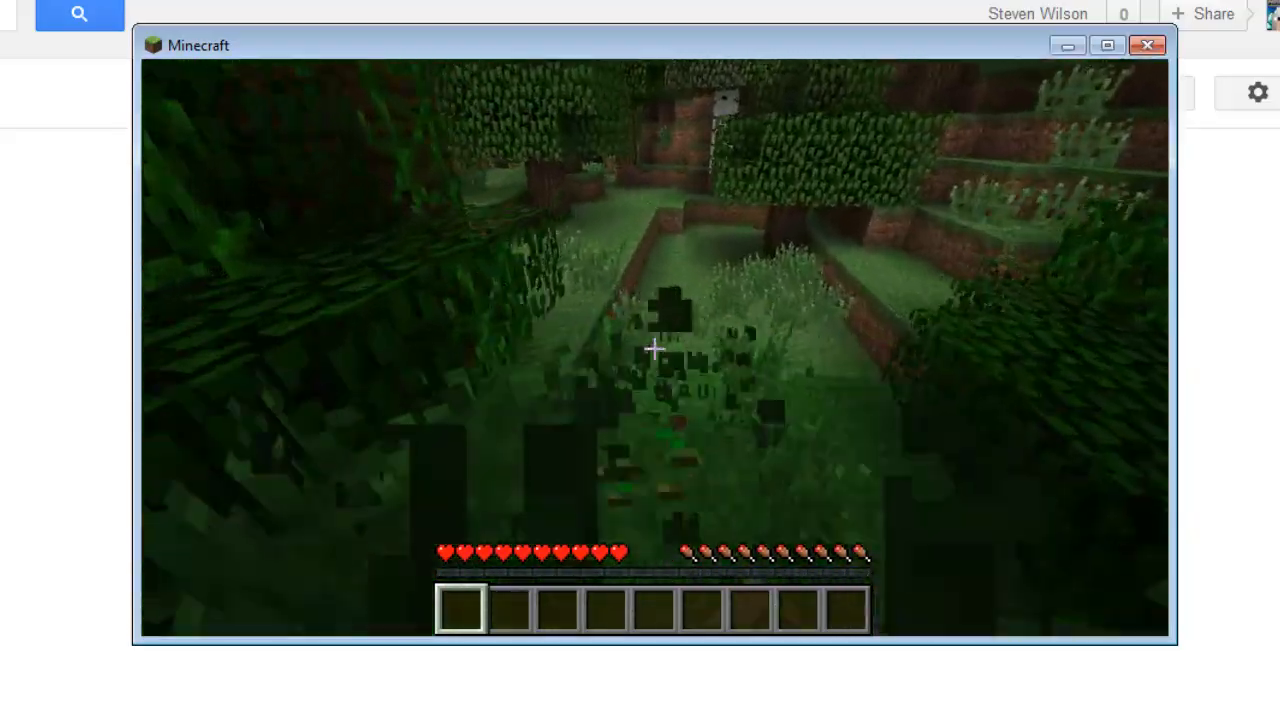
Step: Walk through the jungle, dig dirt out of a grass ledge, collect the blocks and select the dirt for use
key(w)
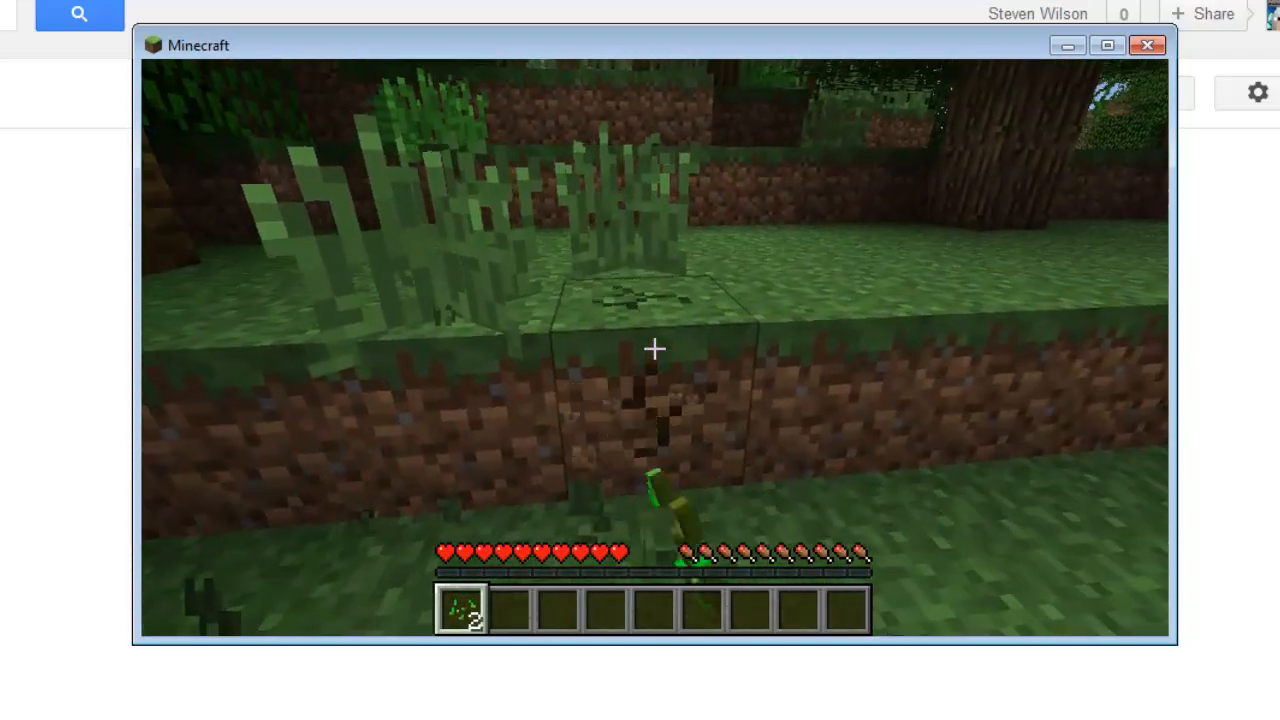
drag(654, 348, 654, 348)
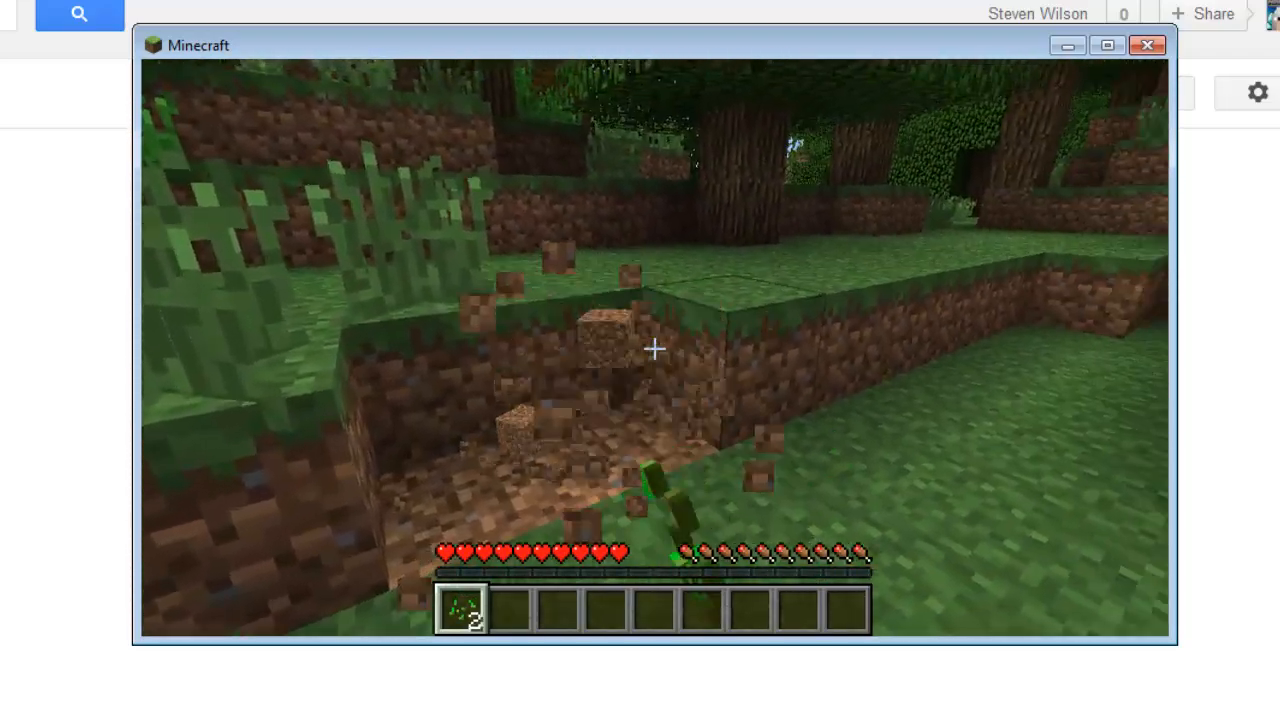
key(w)
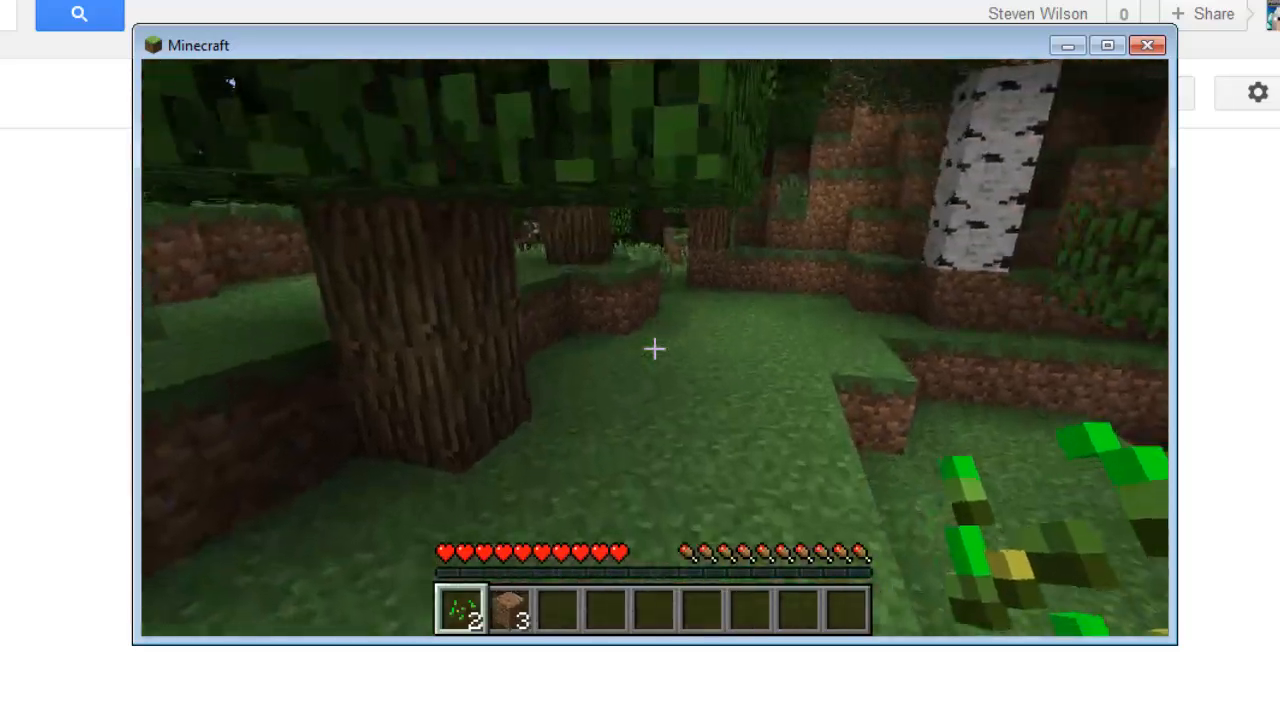
key(2)
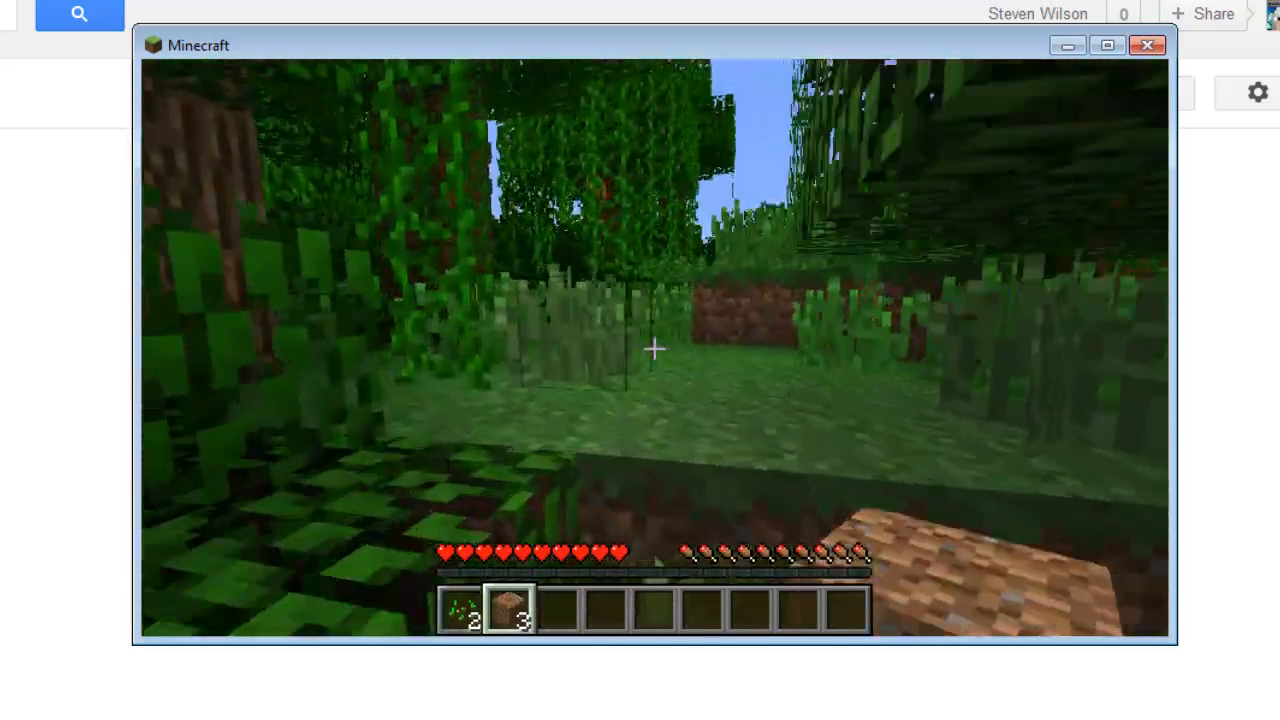
Step: Walk on through the jungle, break a patch of tall grass and head toward the water
key(w)
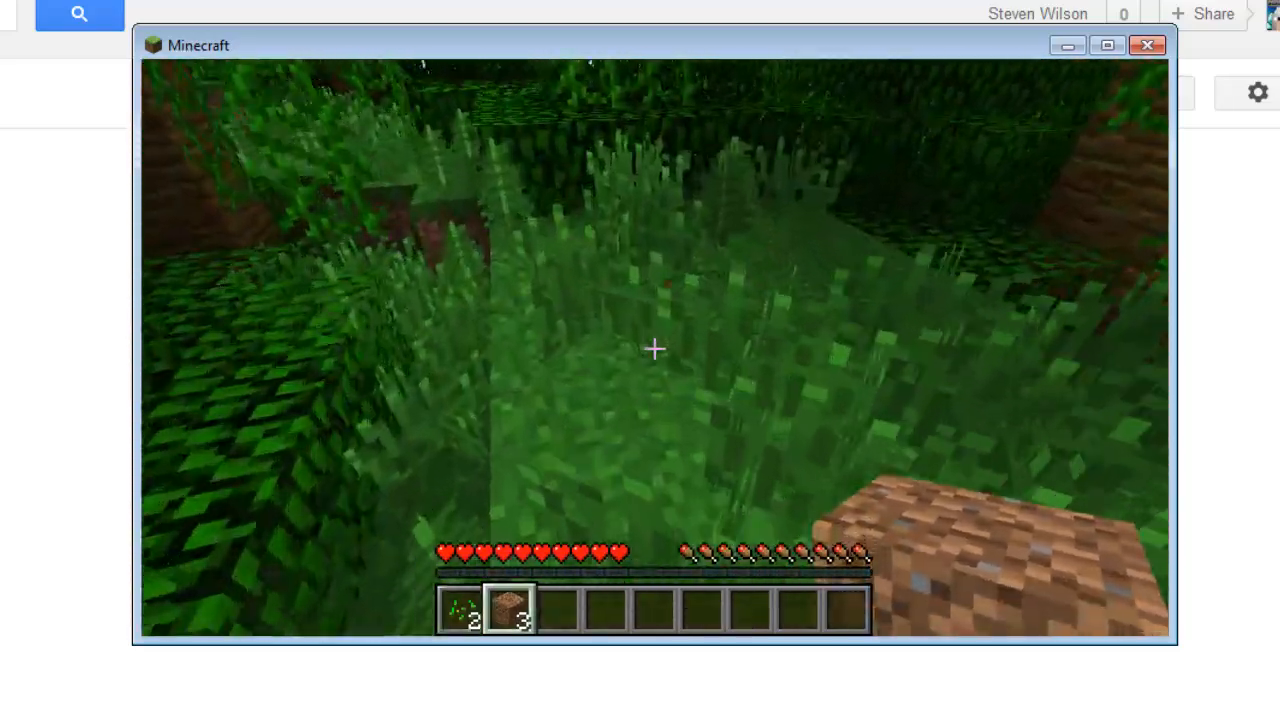
click(654, 348)
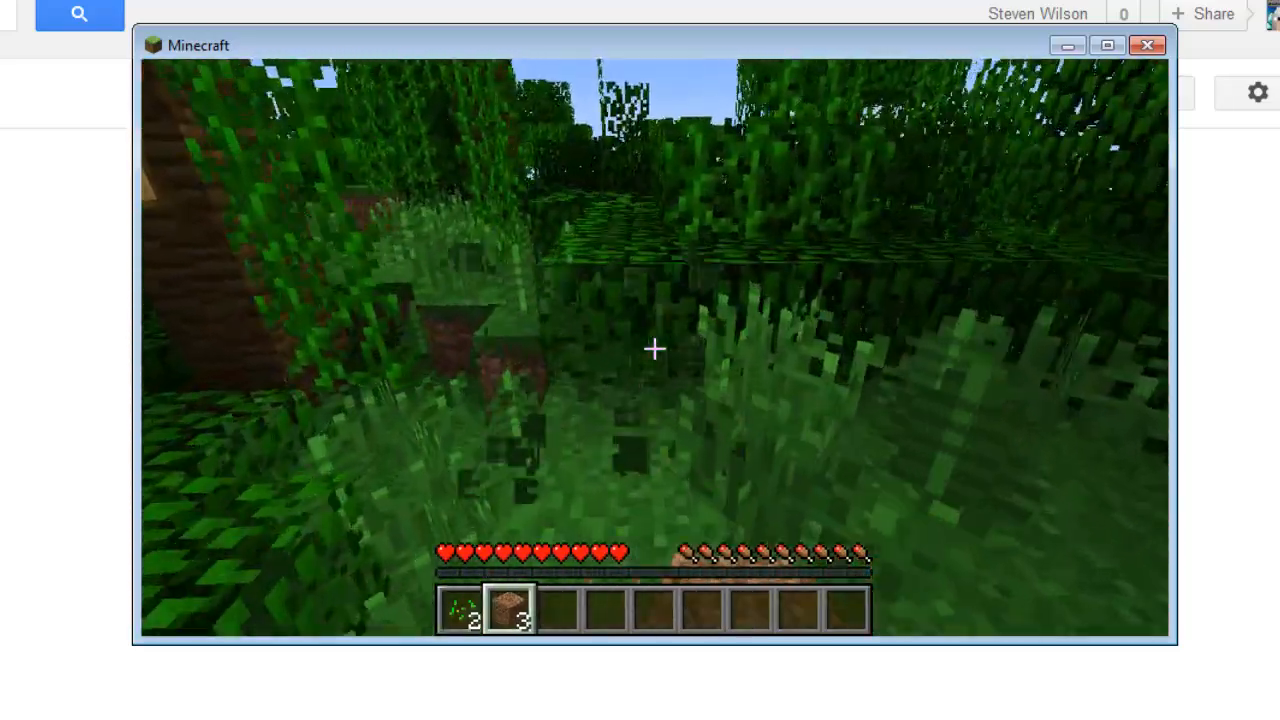
key(w)
key(space)
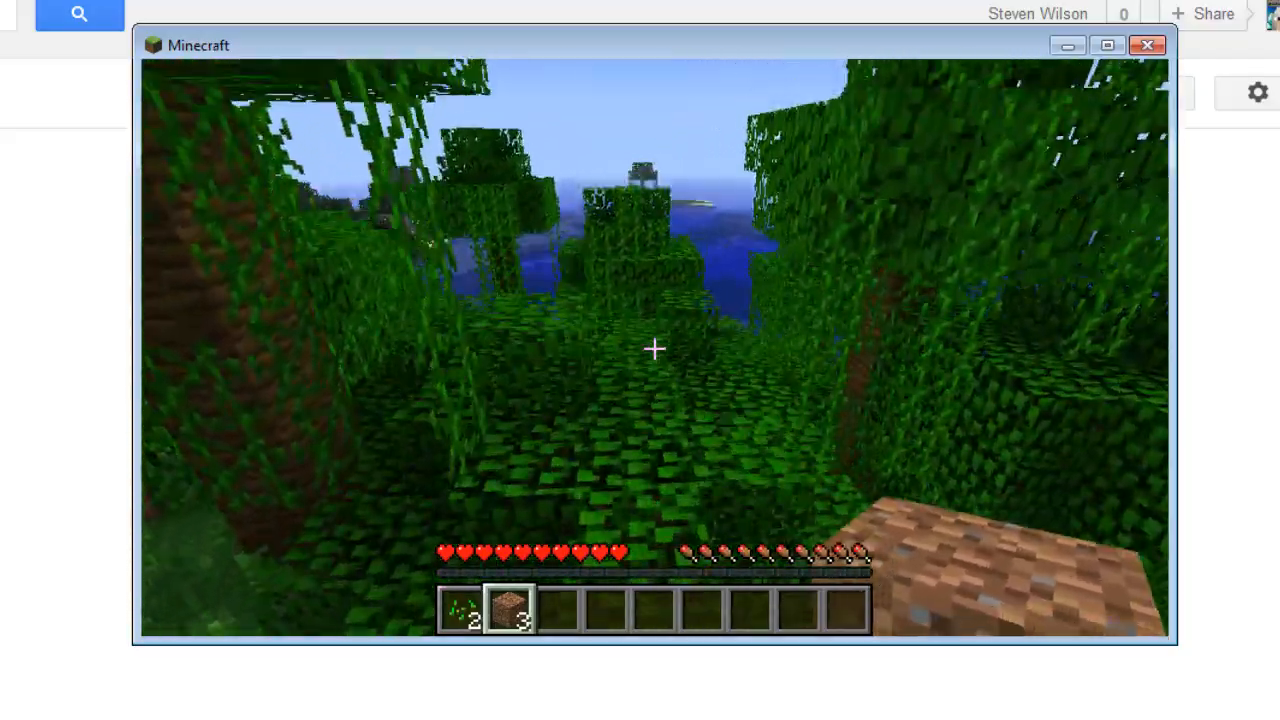
key(w)
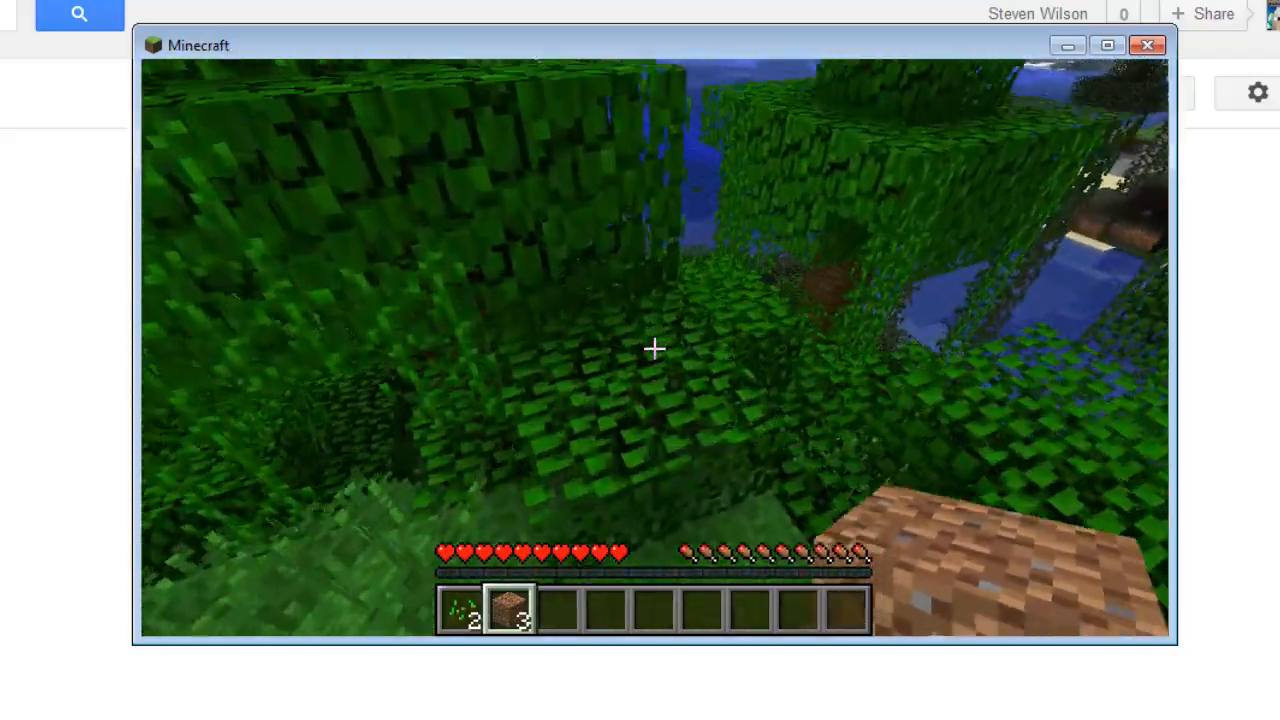
Step: Disconnect from the server and close Minecraft
key(Escape)
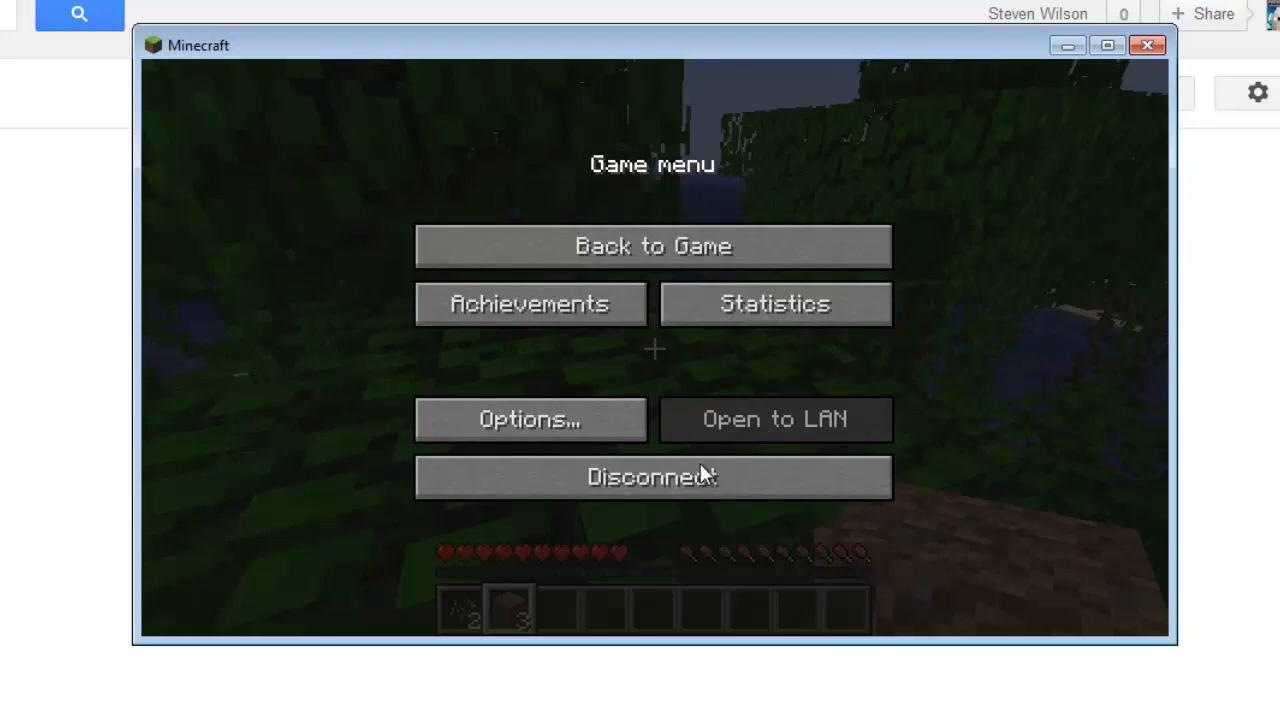
click(700, 470)
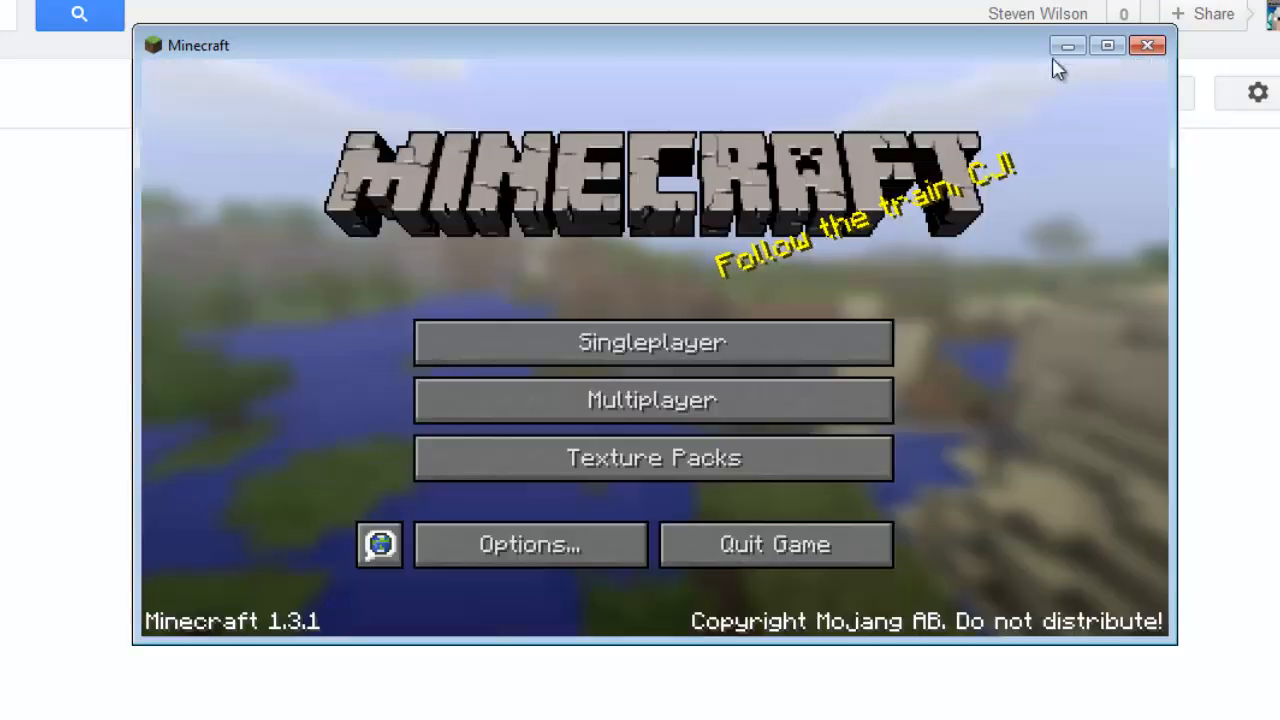
click(1147, 45)
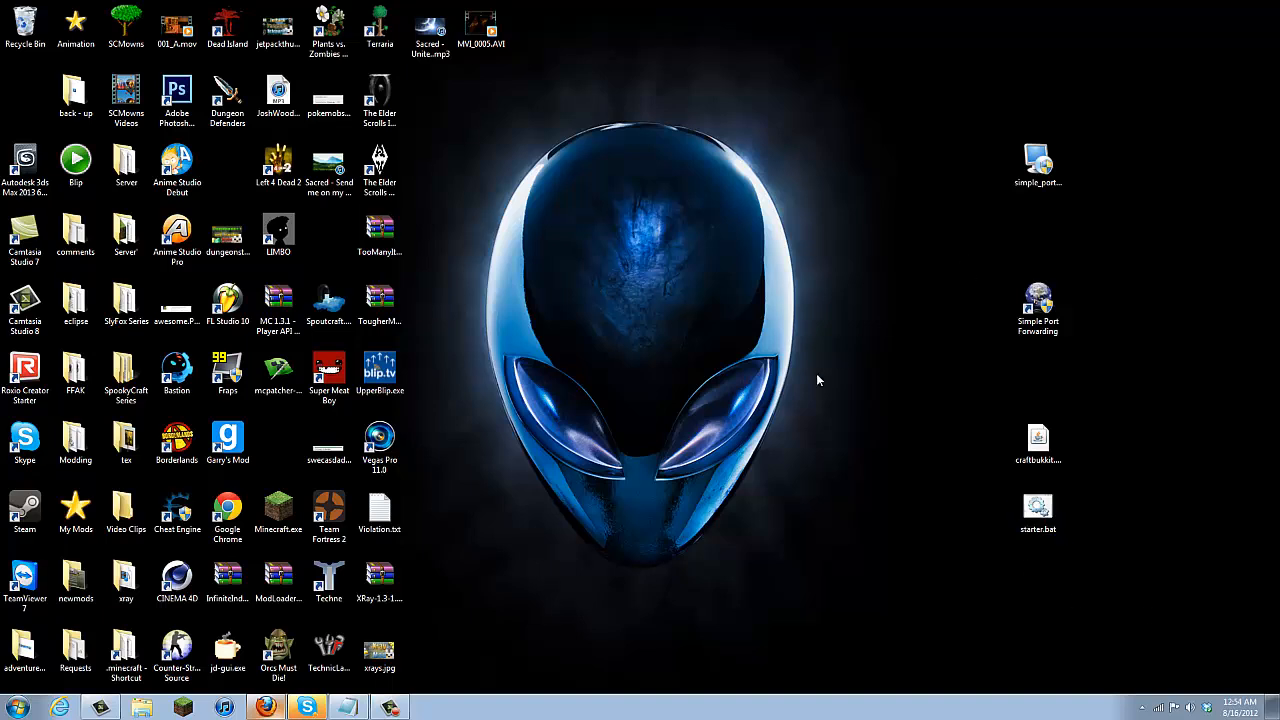
drag(1092, 354, 1010, 168)
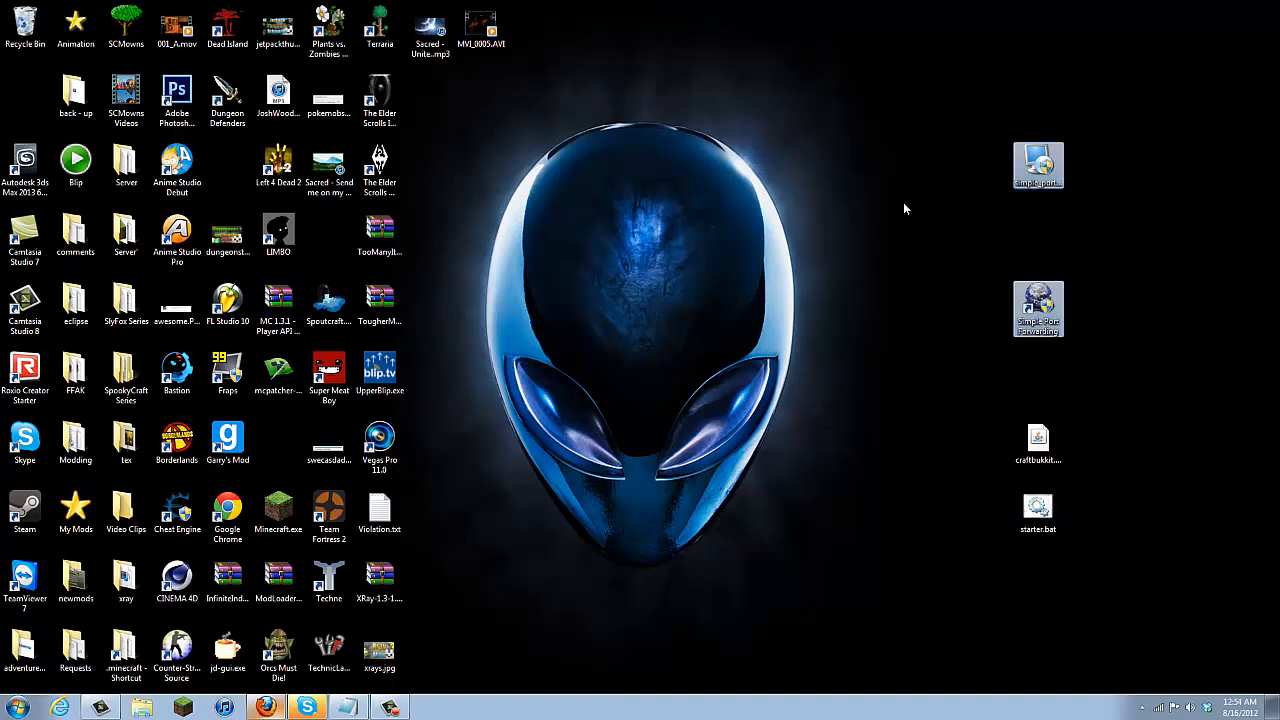
click(887, 263)
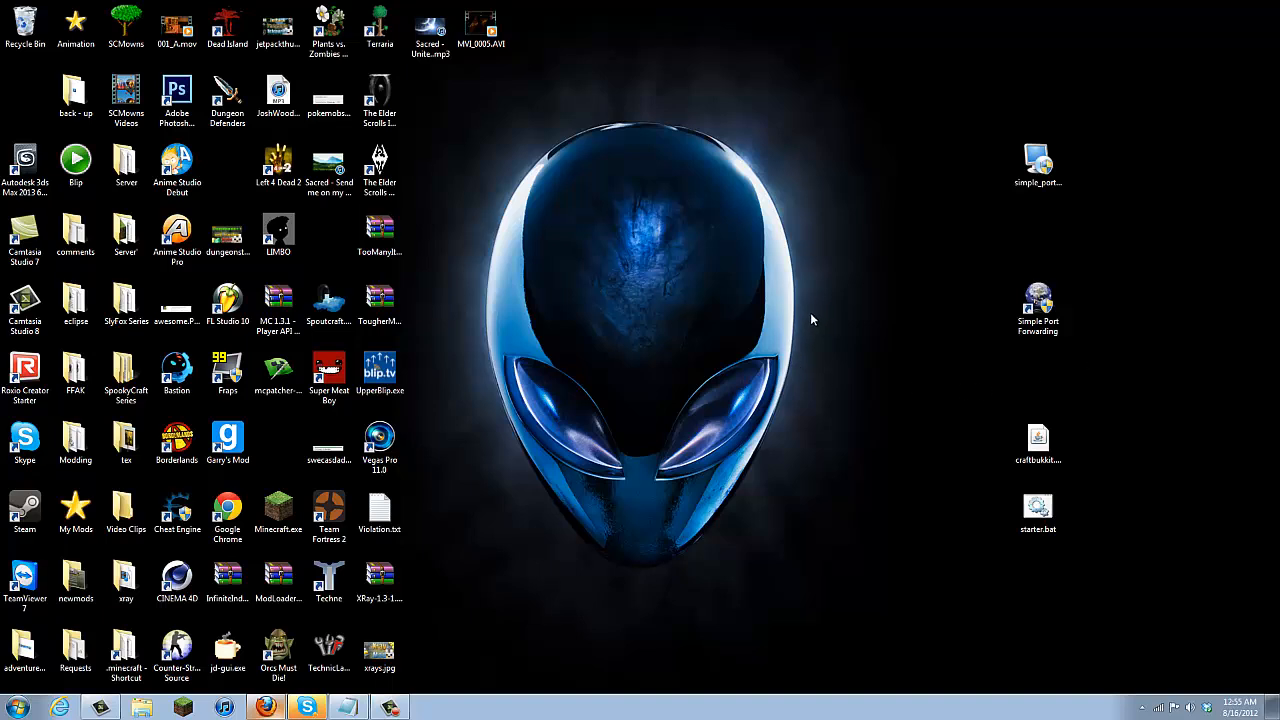
Step: Find and open cmd.exe, and run ipconfig in the command prompt to list the network configuration
click(17, 707)
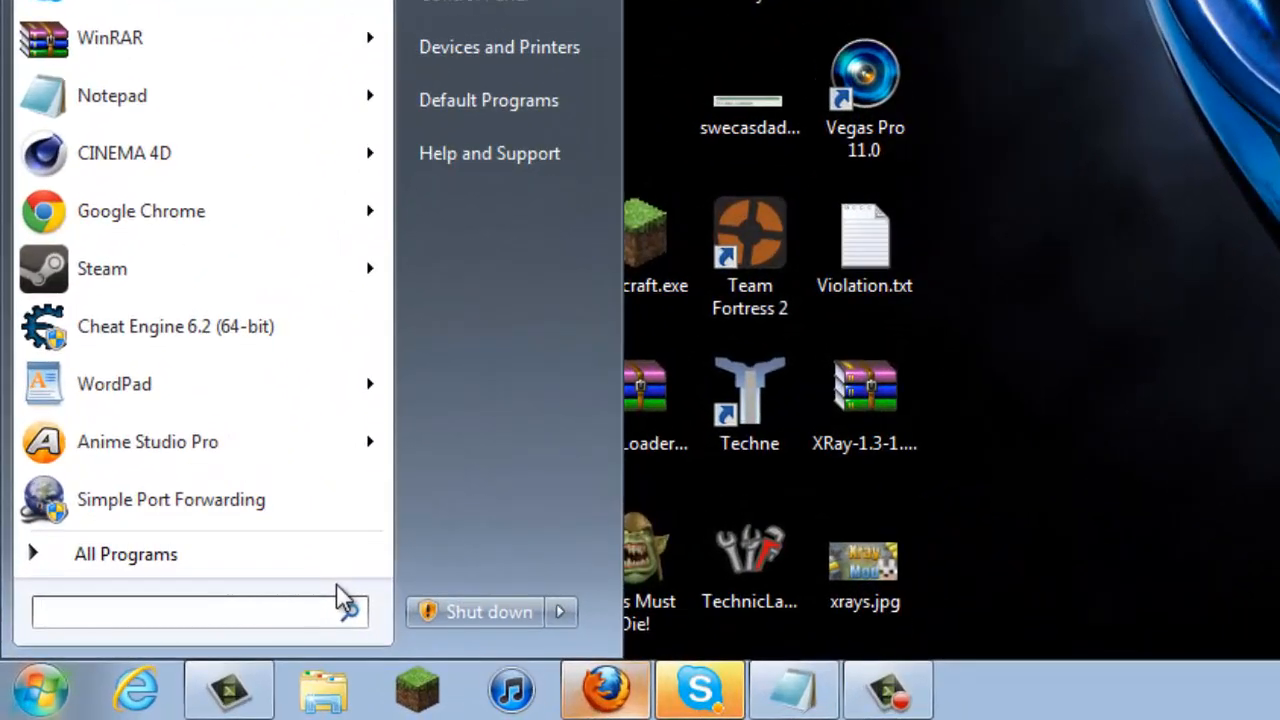
text(cmd)
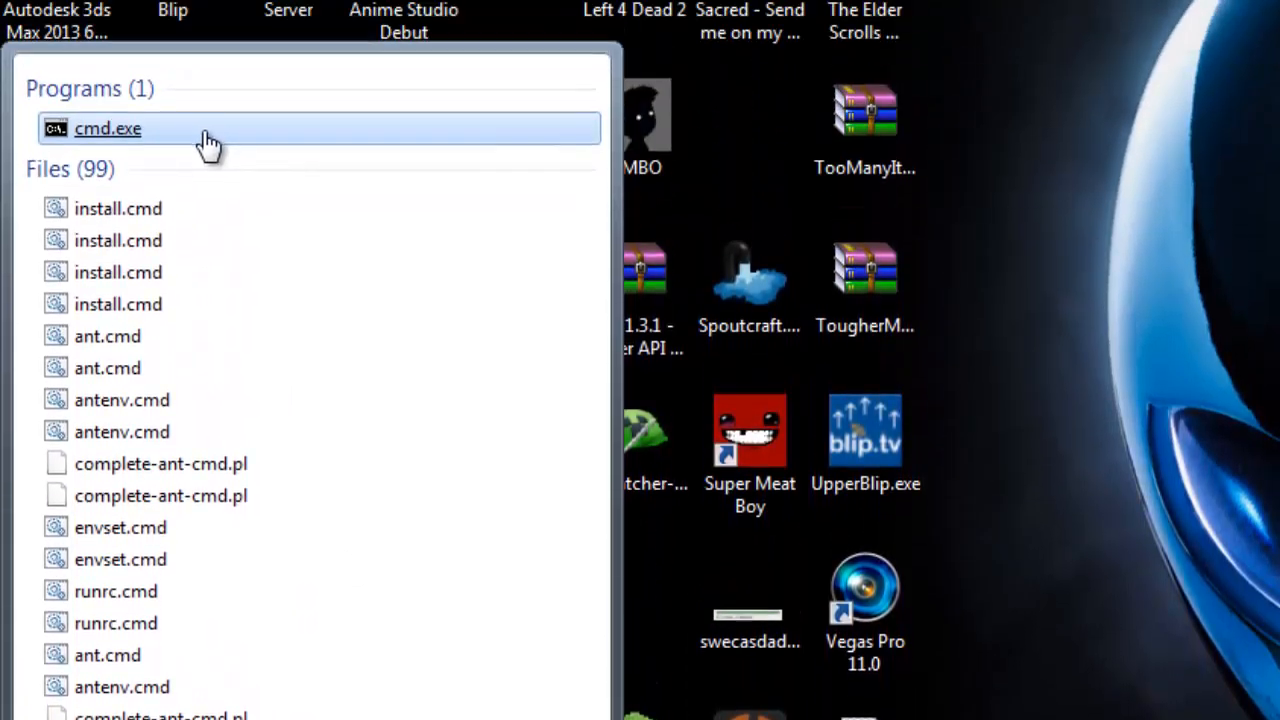
click(208, 140)
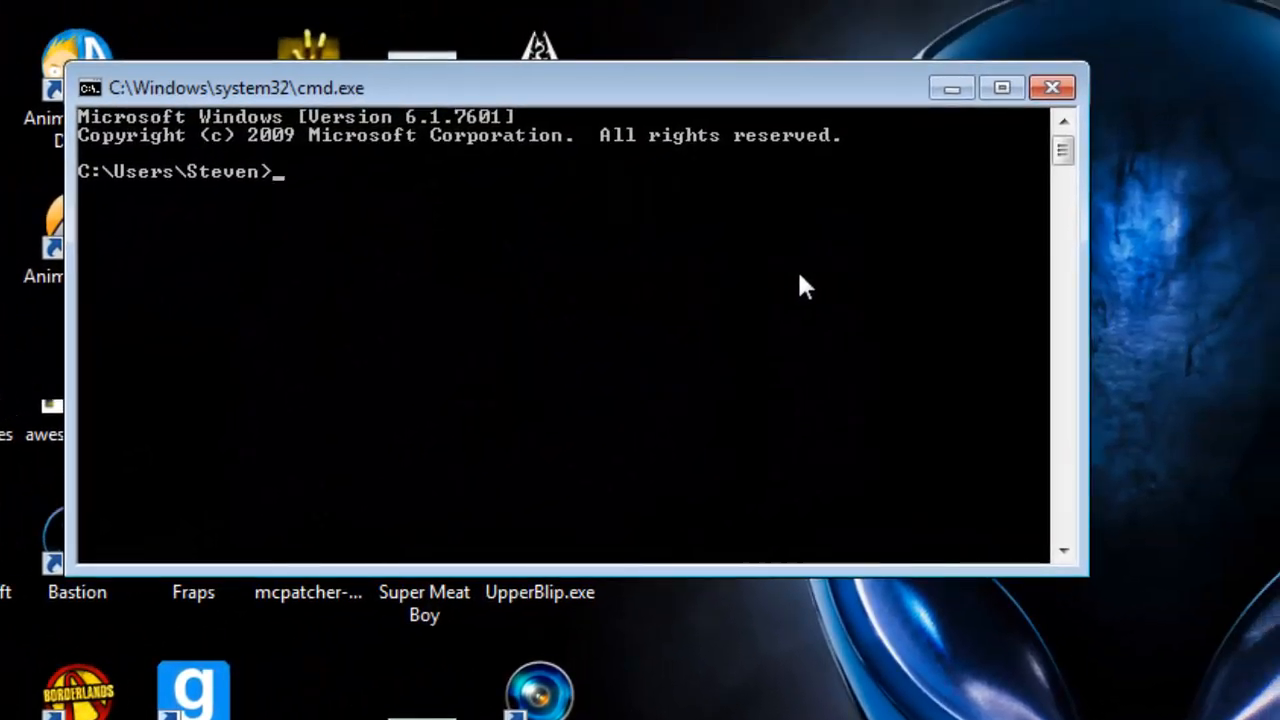
text(ip)
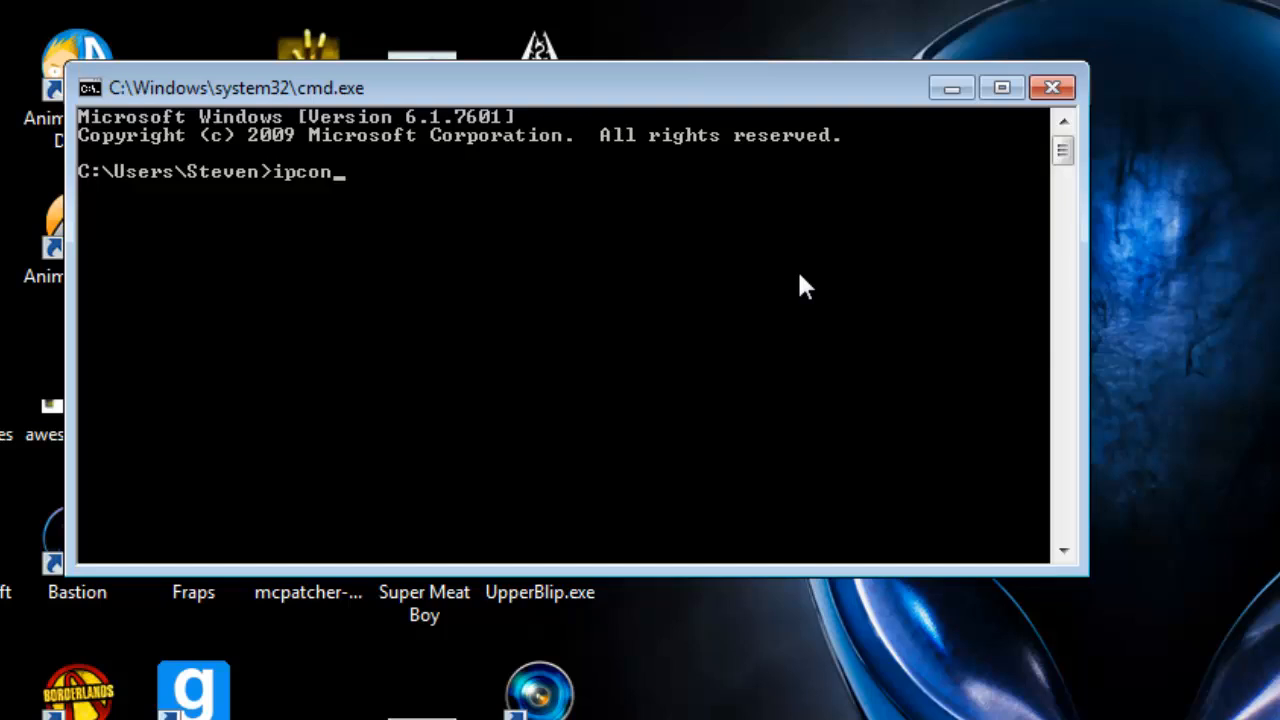
text(config)
key(Return)
scroll(564, 336, up, 8)
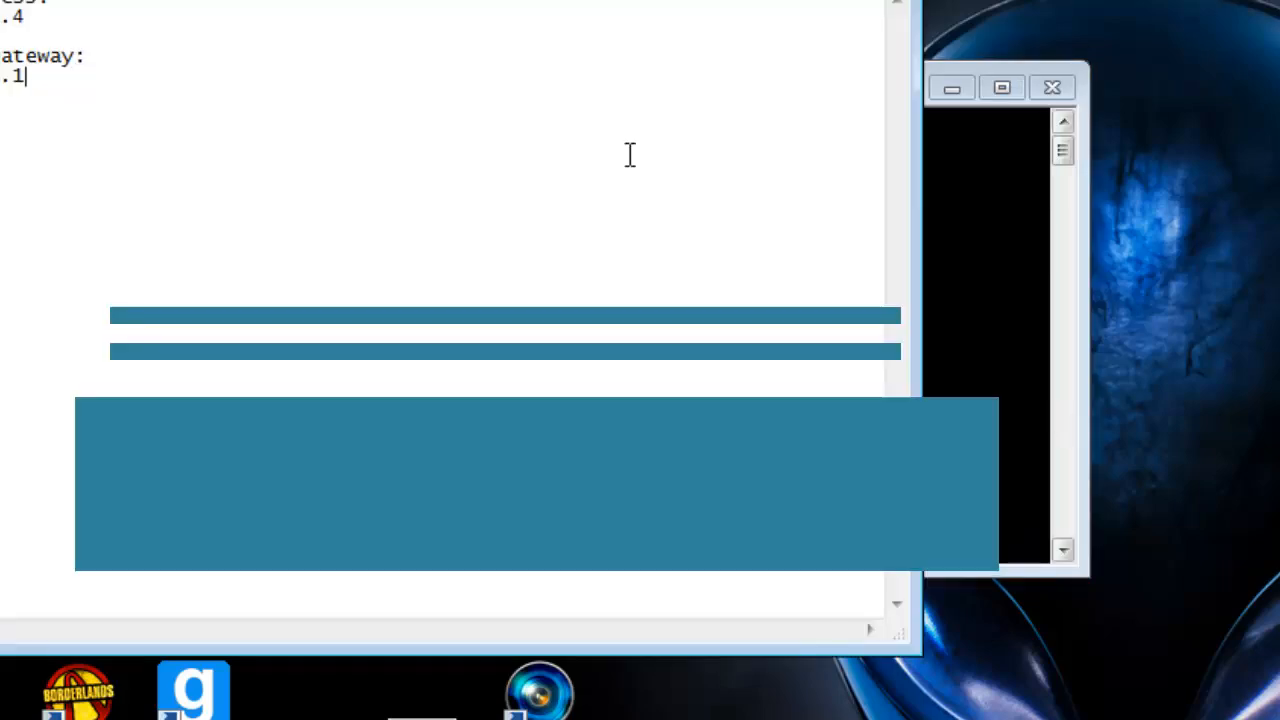
Step: Place the Notepad notes beside the ipconfig output and highlight the IPv4 address and default gateway entries
drag(518, 0, 1279, 344)
drag(1141, 344, 1250, 326)
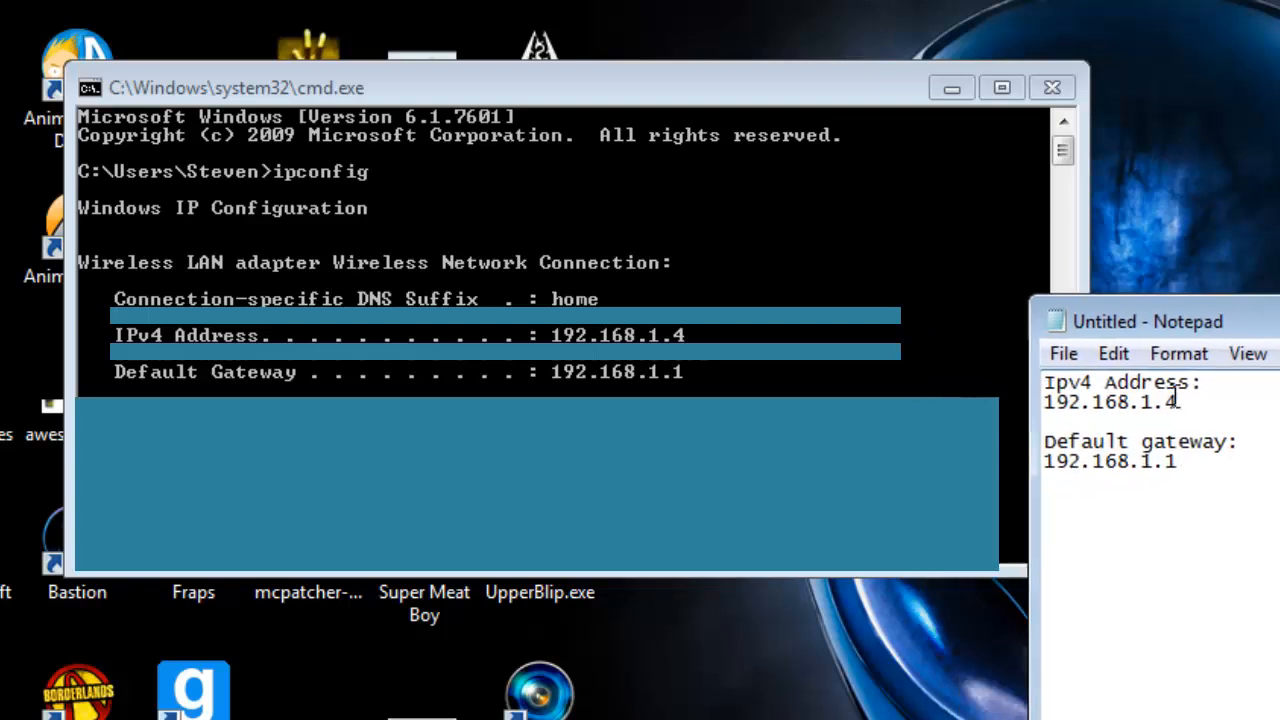
drag(1068, 382, 1195, 386)
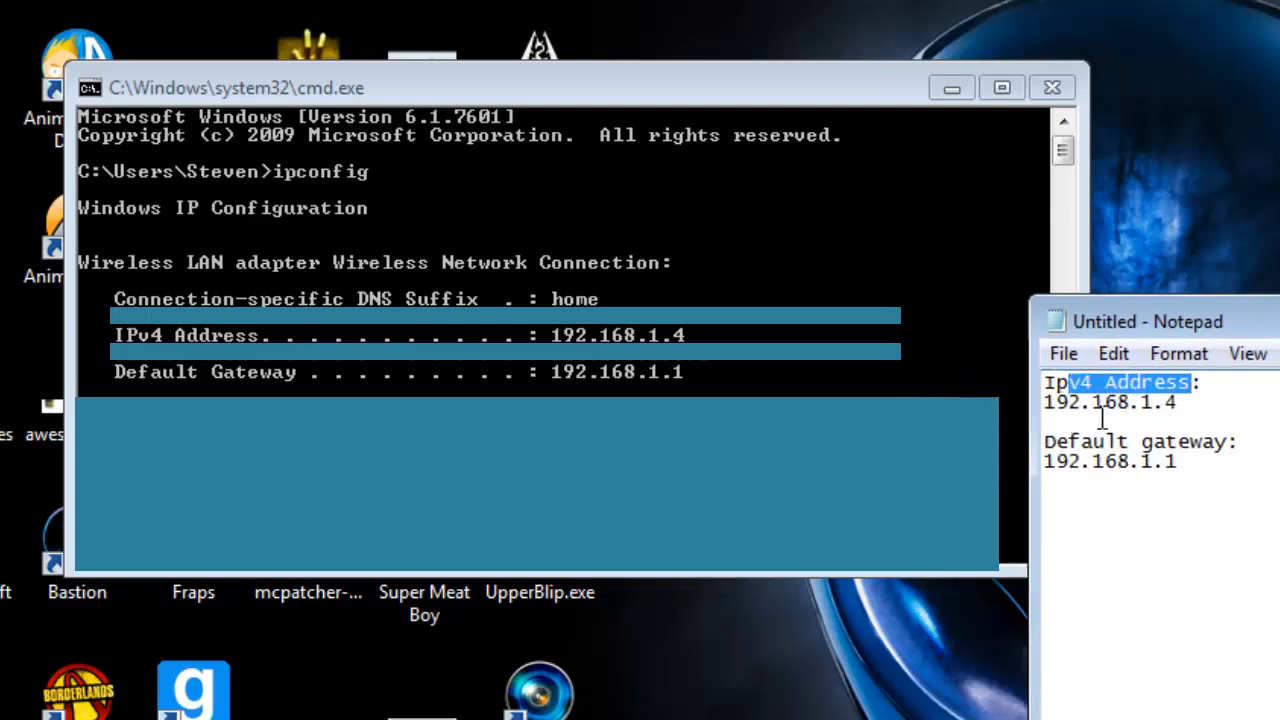
drag(1068, 441, 1202, 441)
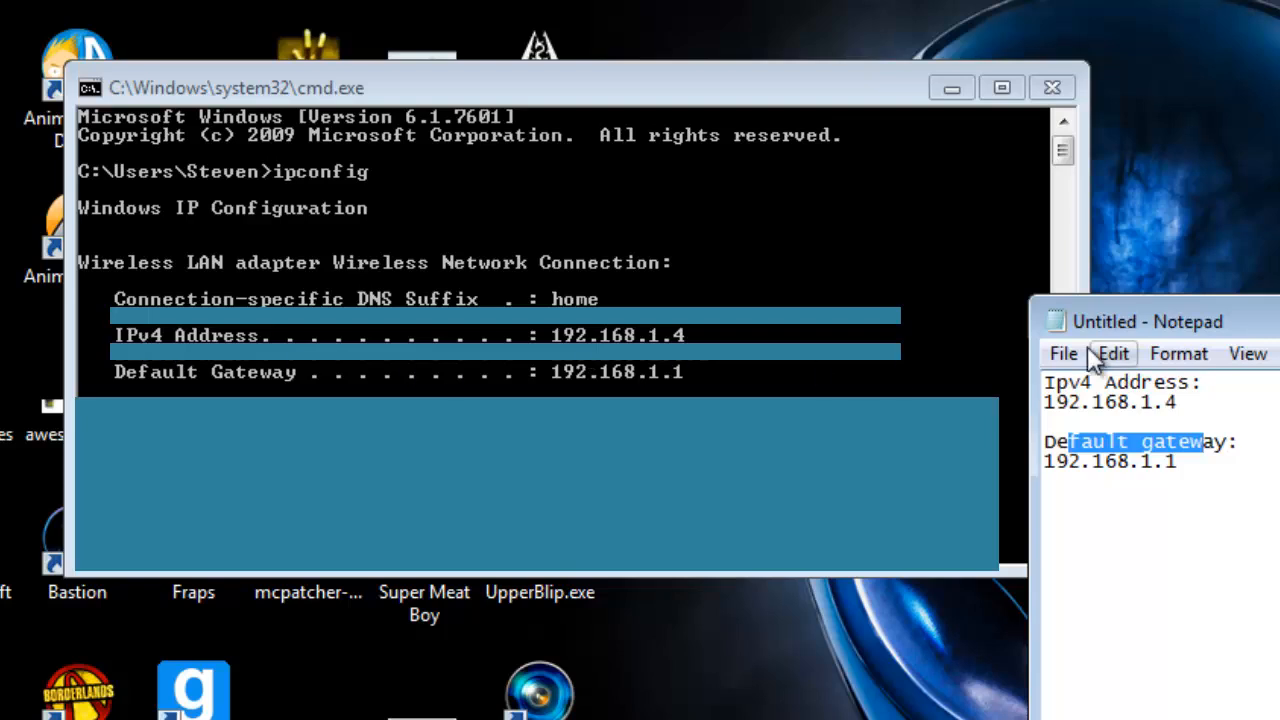
drag(1241, 472, 1058, 383)
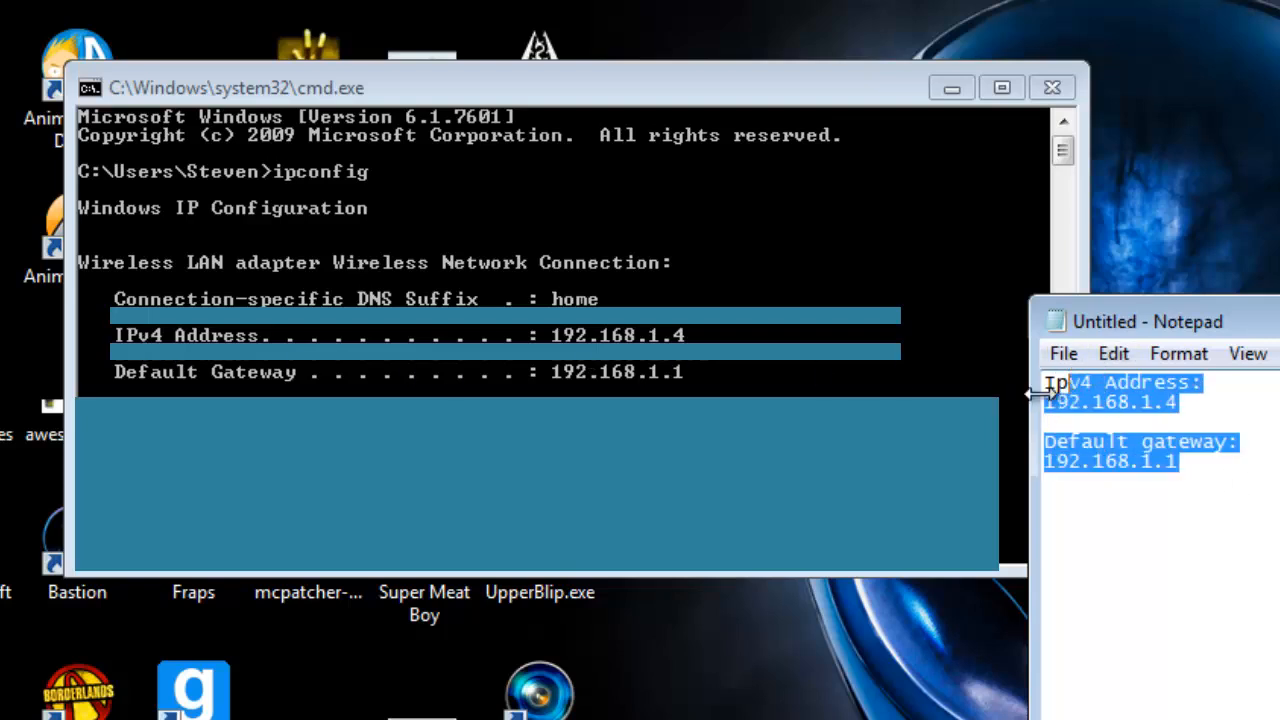
click(1058, 383)
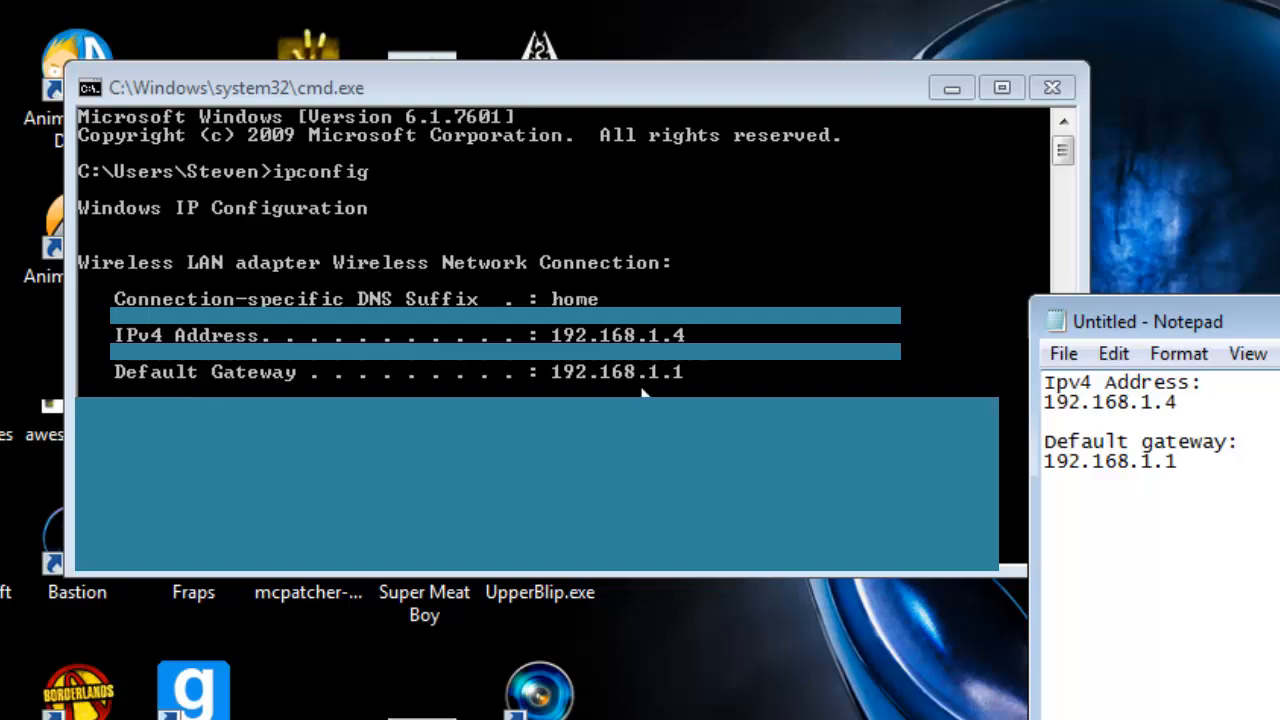
Step: Check the noted IPv4 address and default gateway against the ipconfig output, and close the command prompt
click(1180, 462)
drag(1178, 462, 1037, 466)
click(1157, 414)
click(1187, 408)
drag(1140, 384, 1082, 404)
click(1090, 468)
drag(1092, 463, 1146, 466)
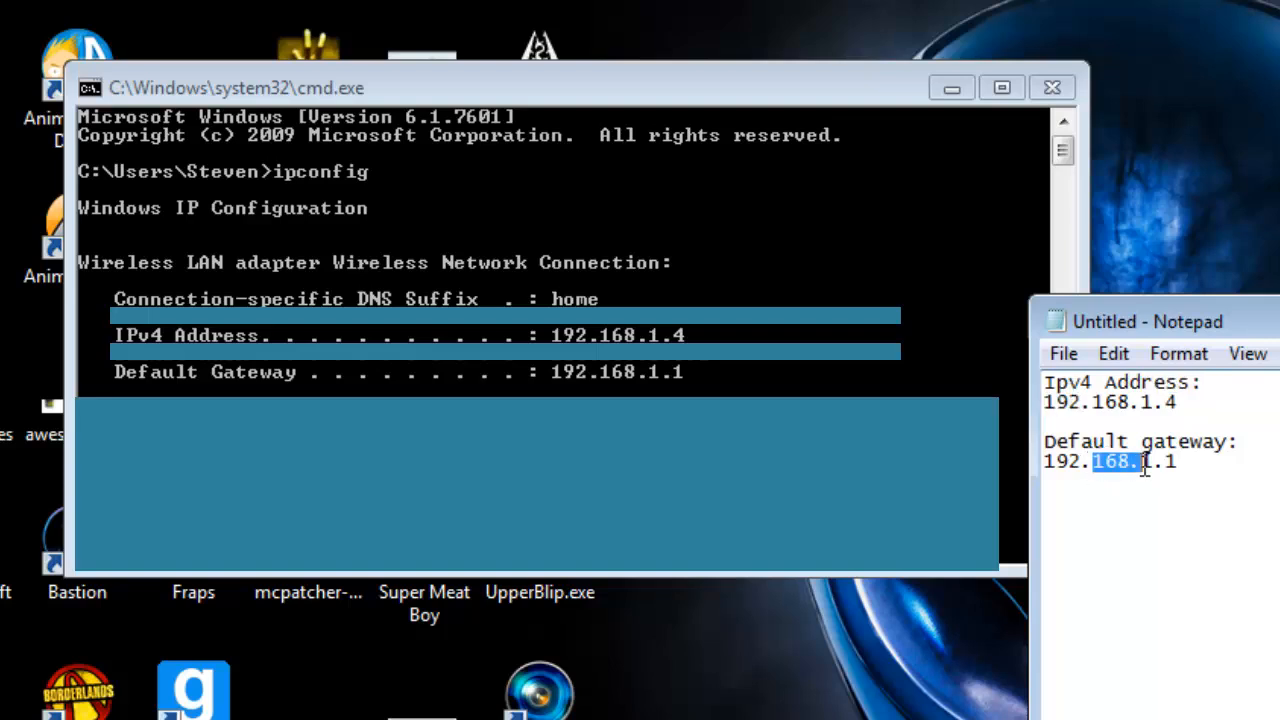
click(1052, 90)
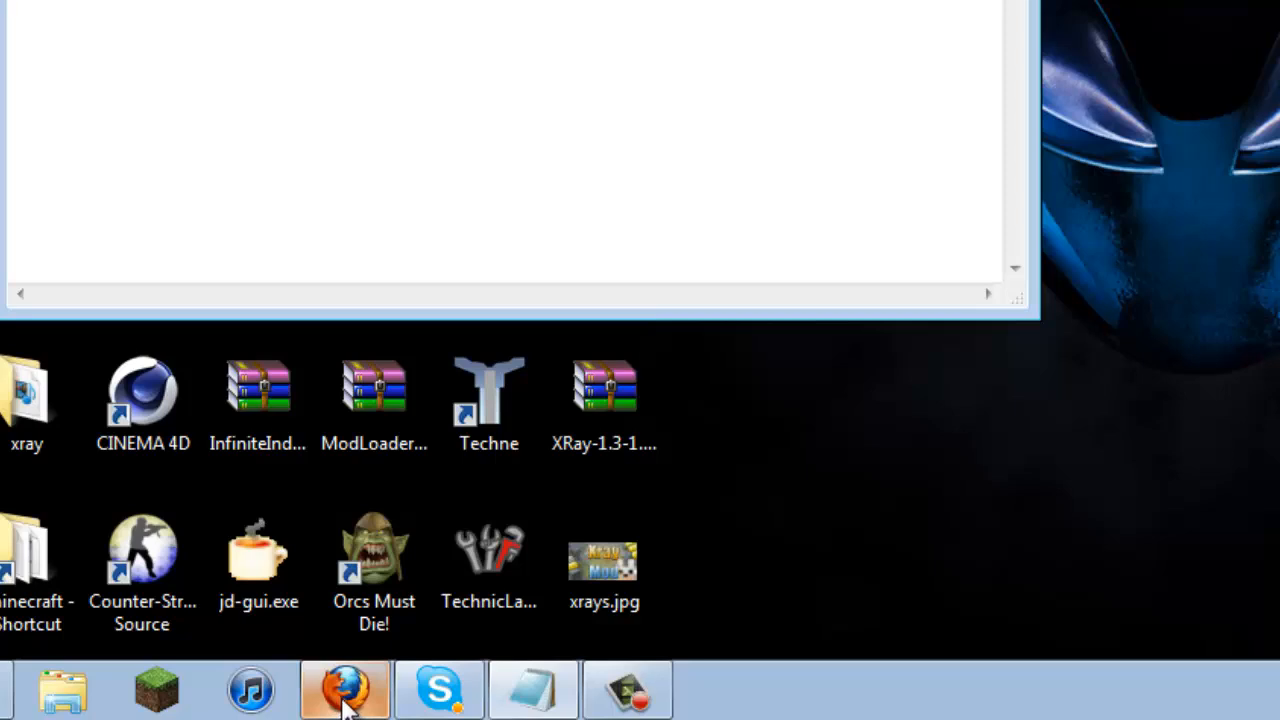
Step: Switch to Firefox, check the default gateway in the Notepad notes and load the router page at 192.168.1.1 in a new tab
click(345, 695)
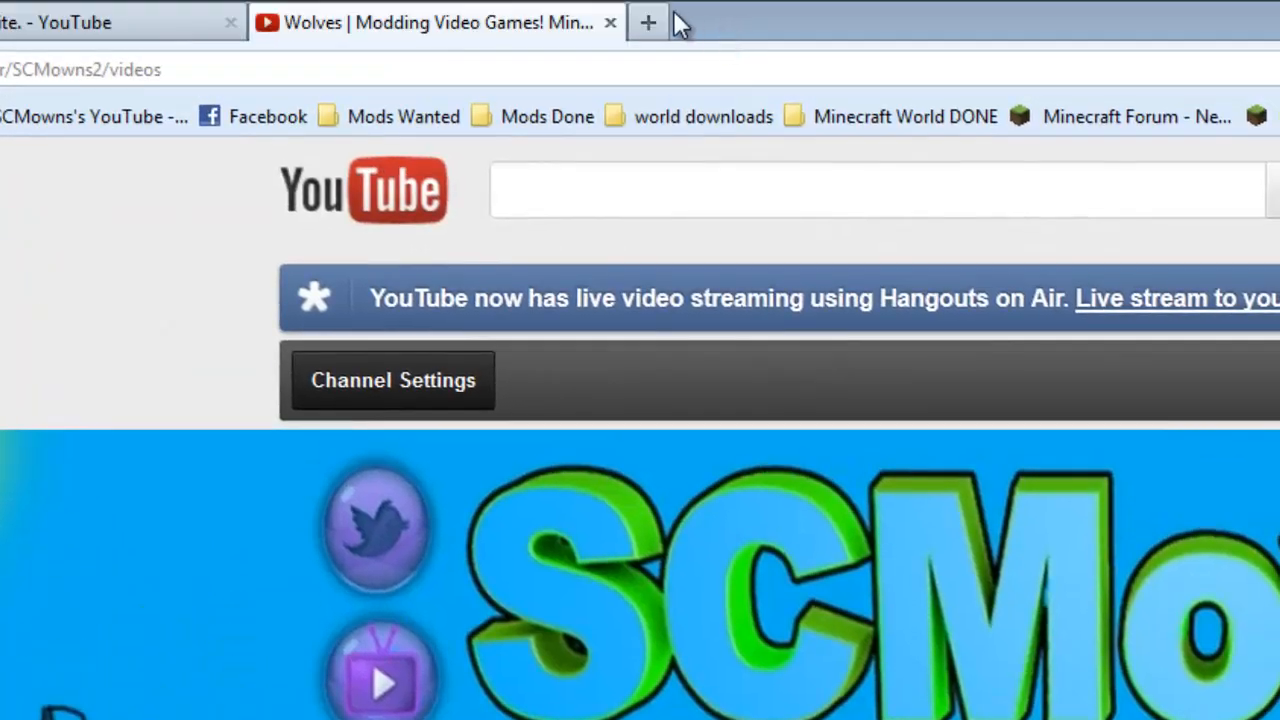
click(650, 25)
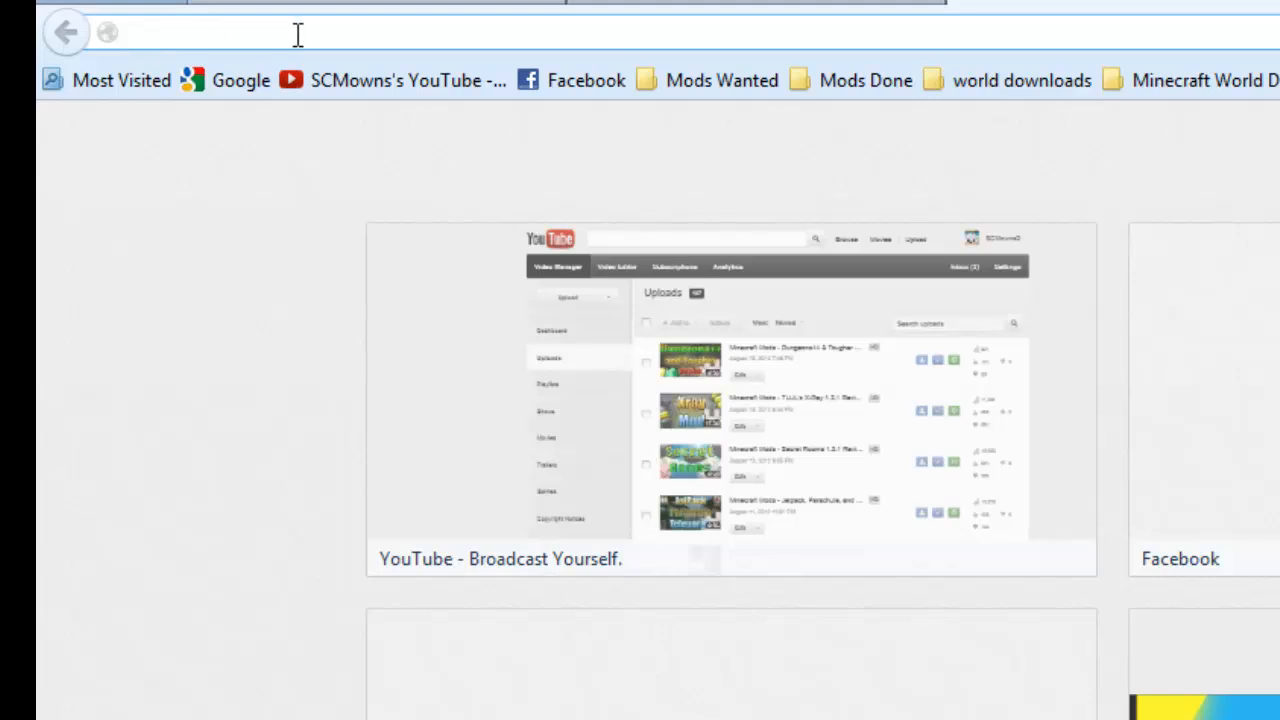
key(alt+Tab)
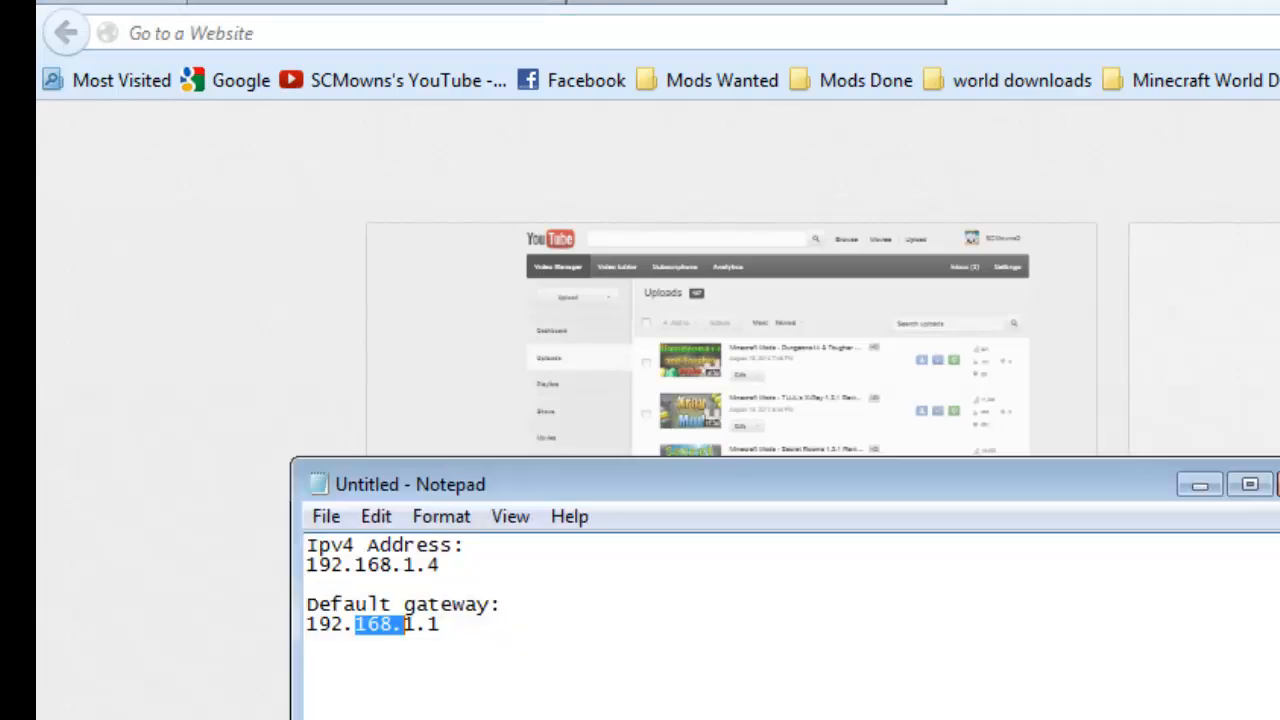
click(371, 600)
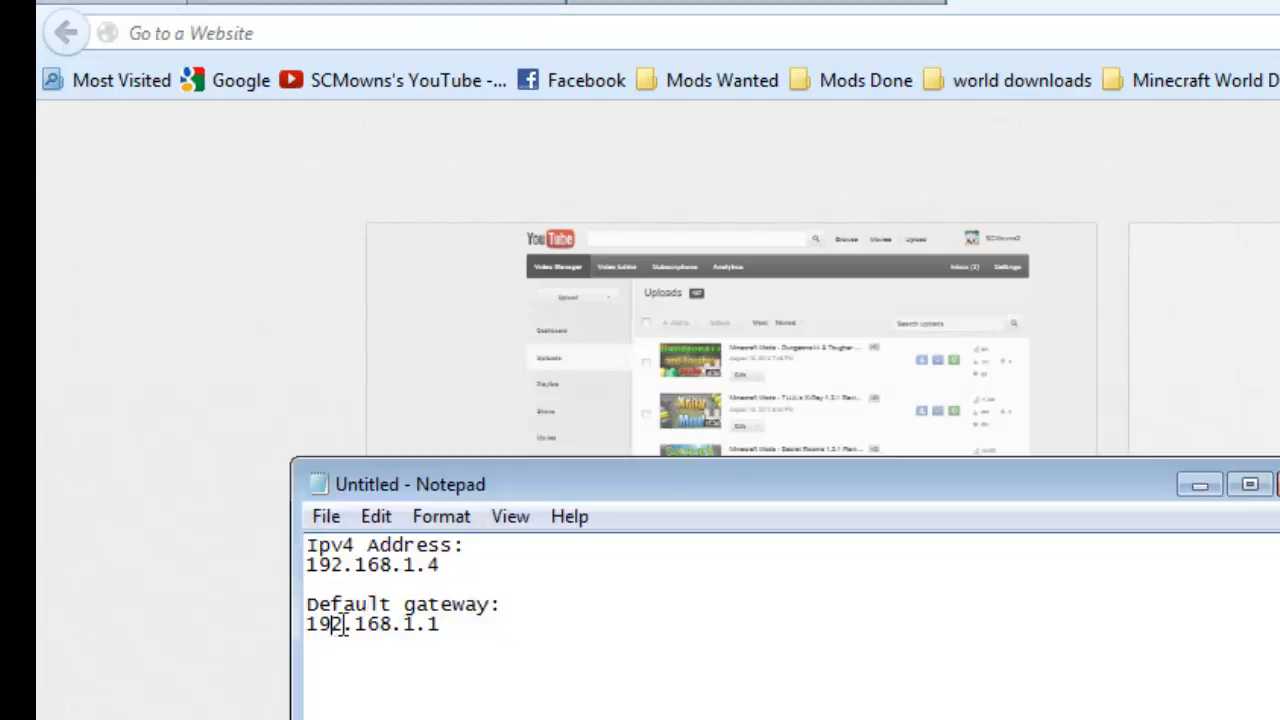
drag(333, 624, 440, 628)
click(440, 628)
drag(469, 629, 306, 627)
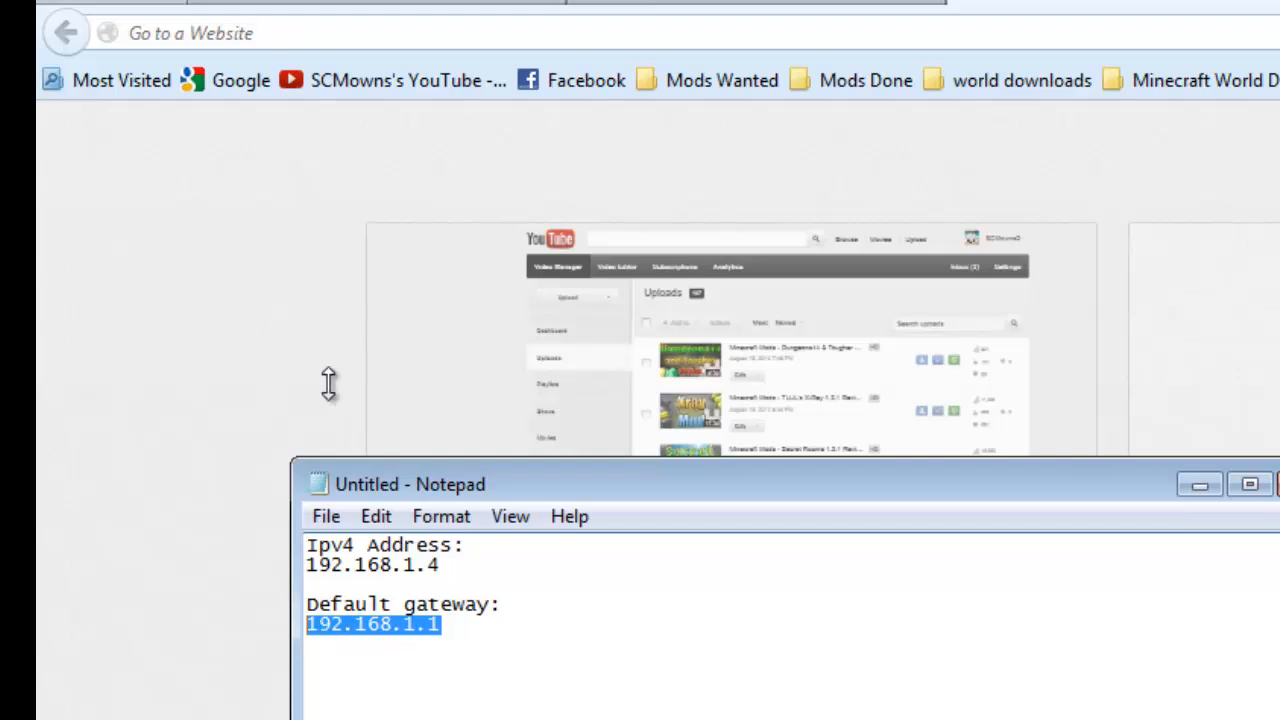
click(285, 34)
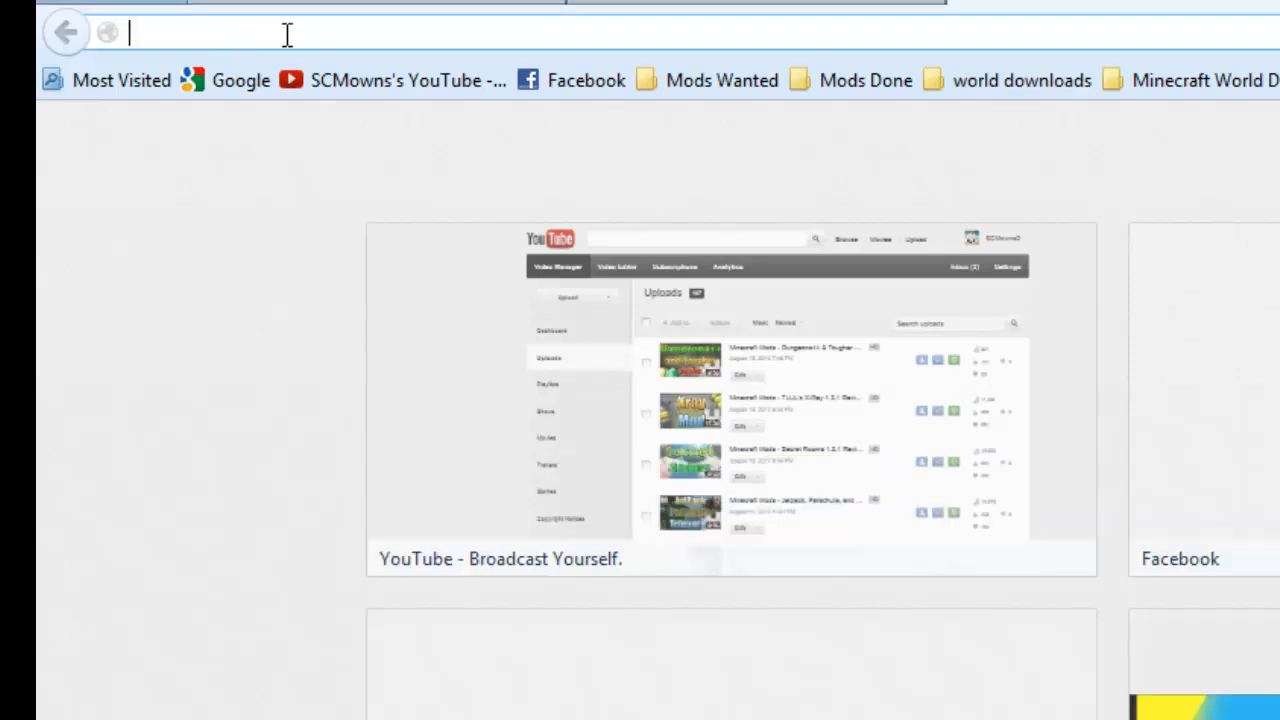
text(192.168.1.1/)
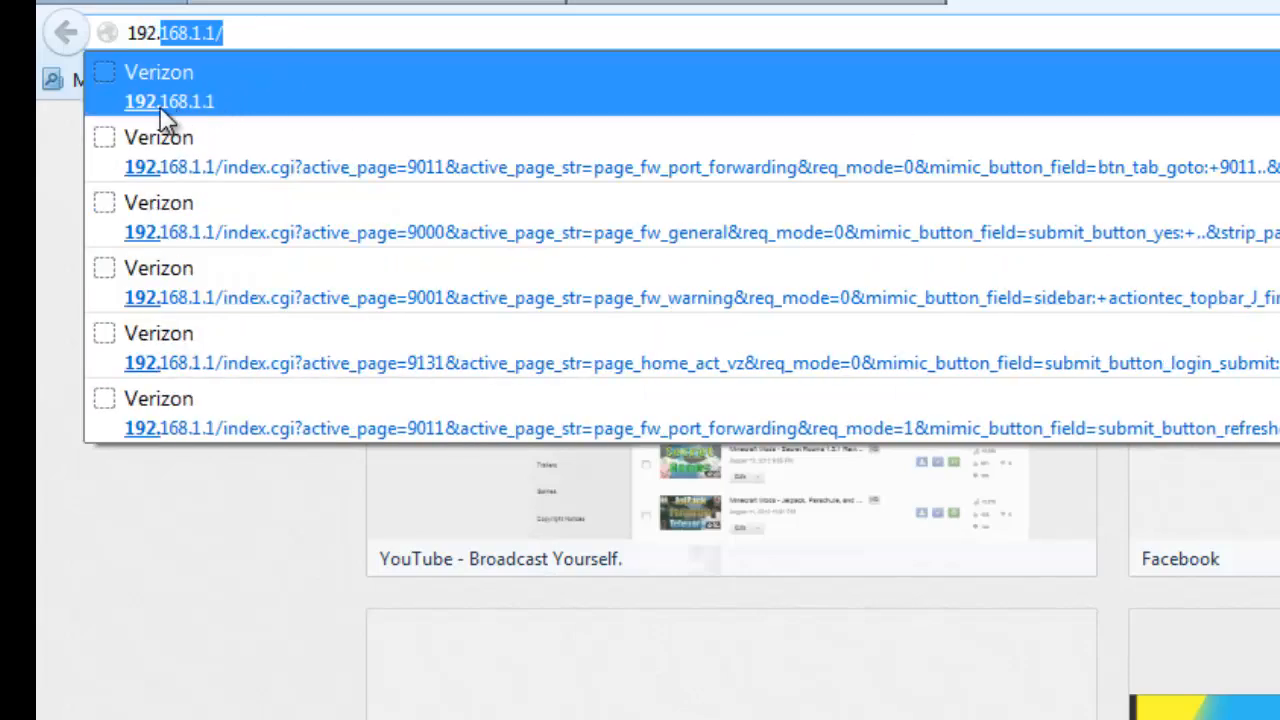
click(252, 82)
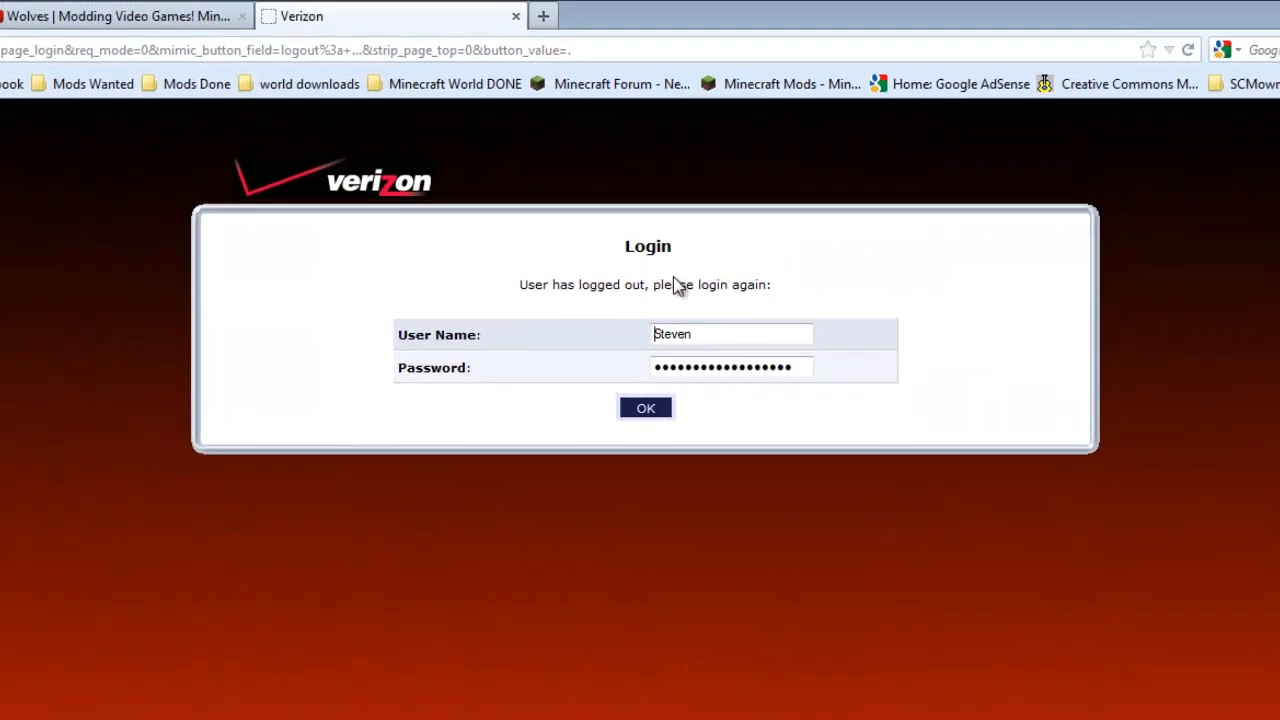
Step: Highlight the login message on the Verizon router page and clear the prefilled user name and password
drag(553, 285, 777, 290)
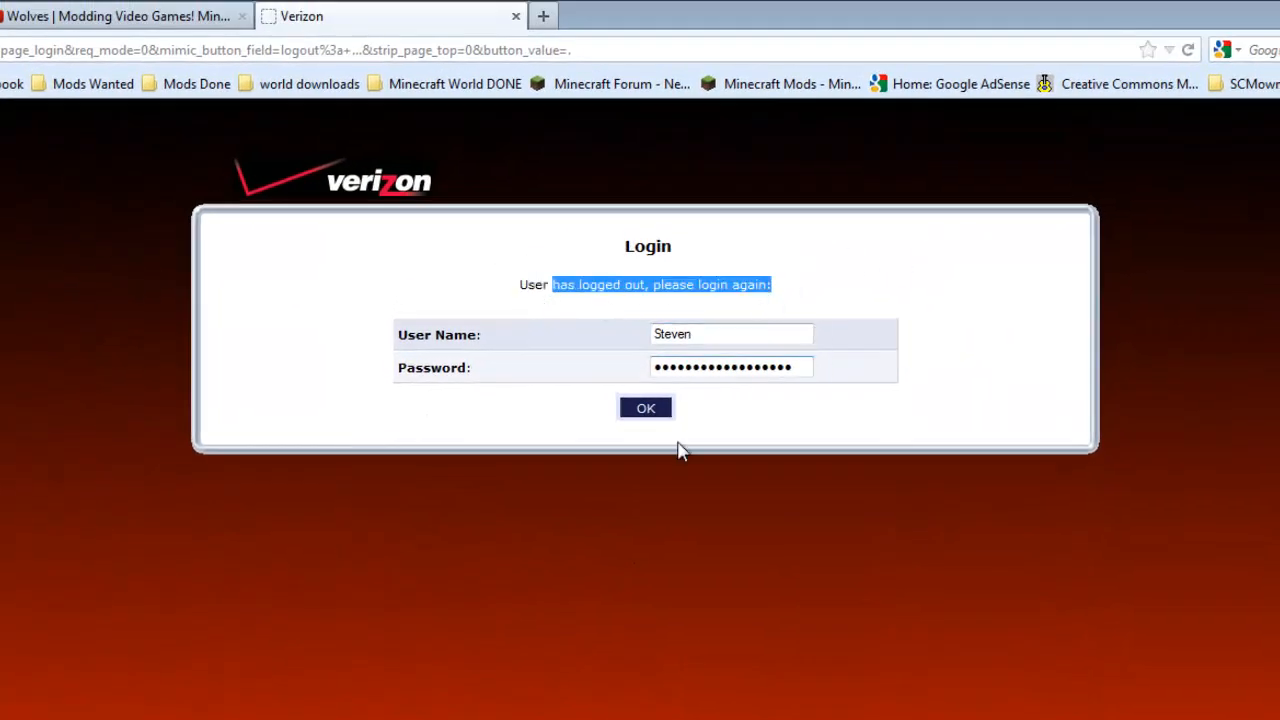
drag(795, 368, 580, 411)
key(BackSpace)
drag(707, 338, 389, 398)
key(BackSpace)
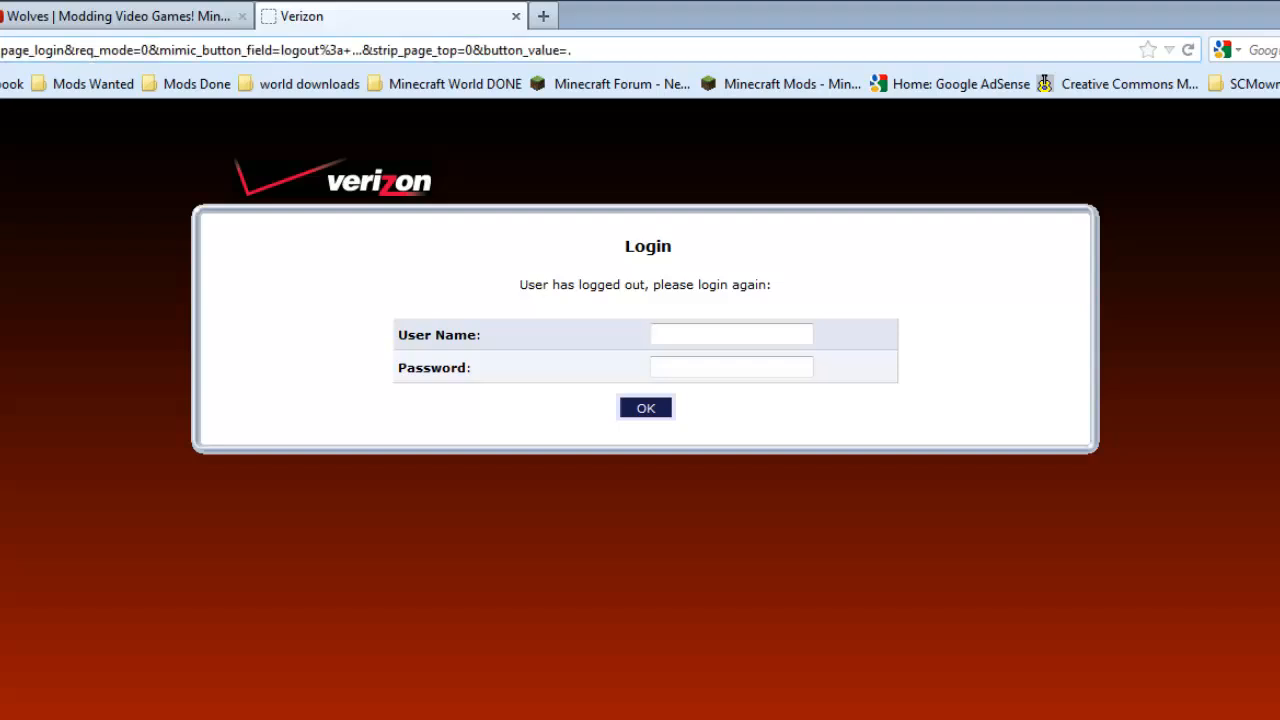
Step: Log in to the Verizon router page by entering the user name and the account password
key(alt+Tab)
click(813, 304)
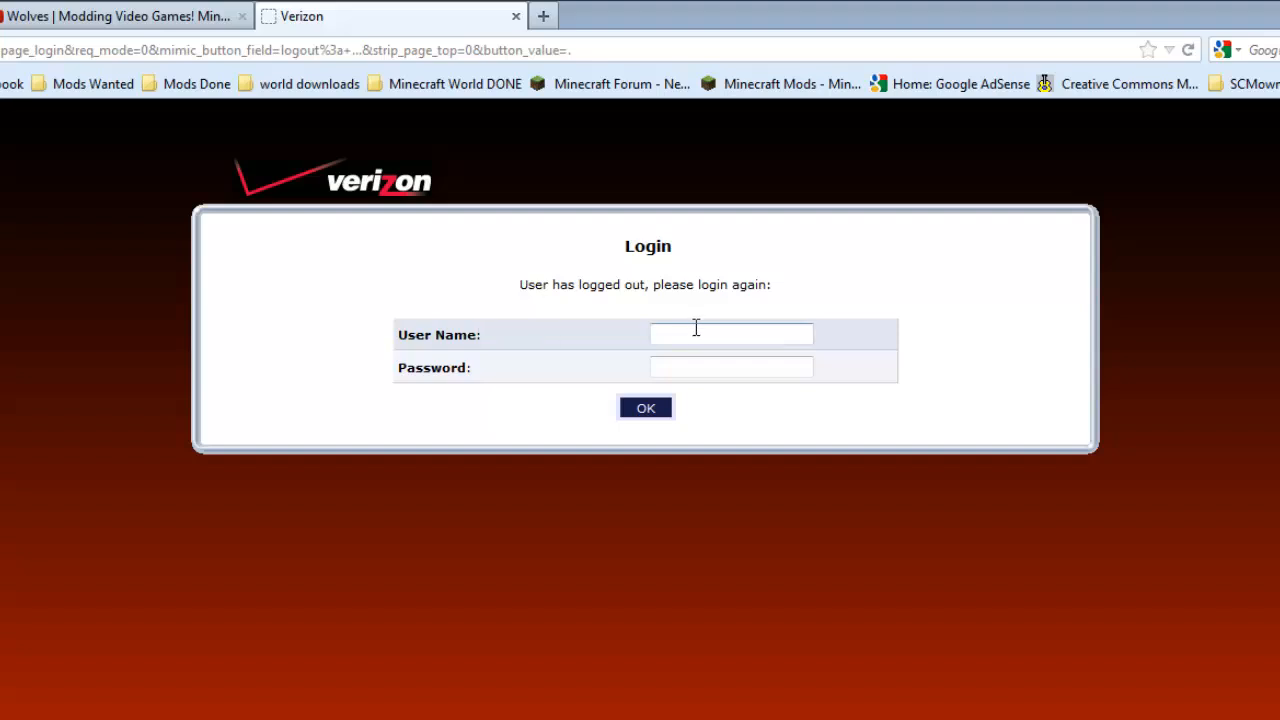
click(733, 334)
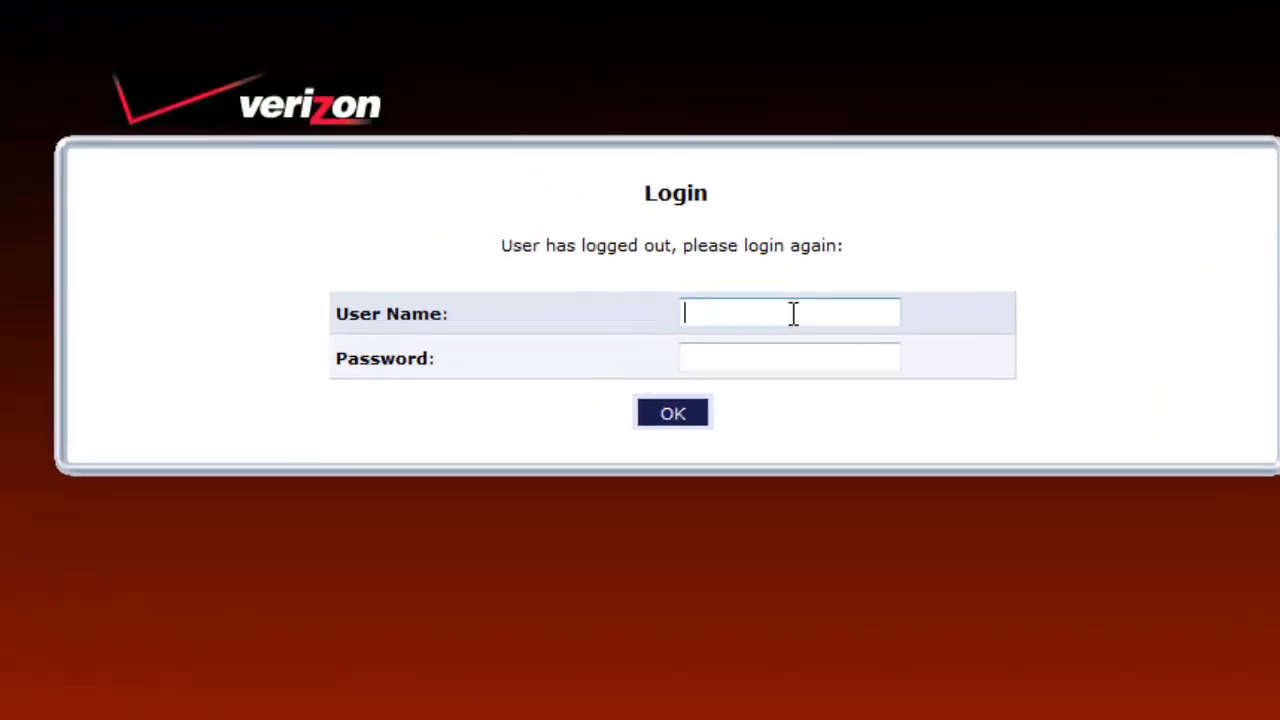
text(Steven)
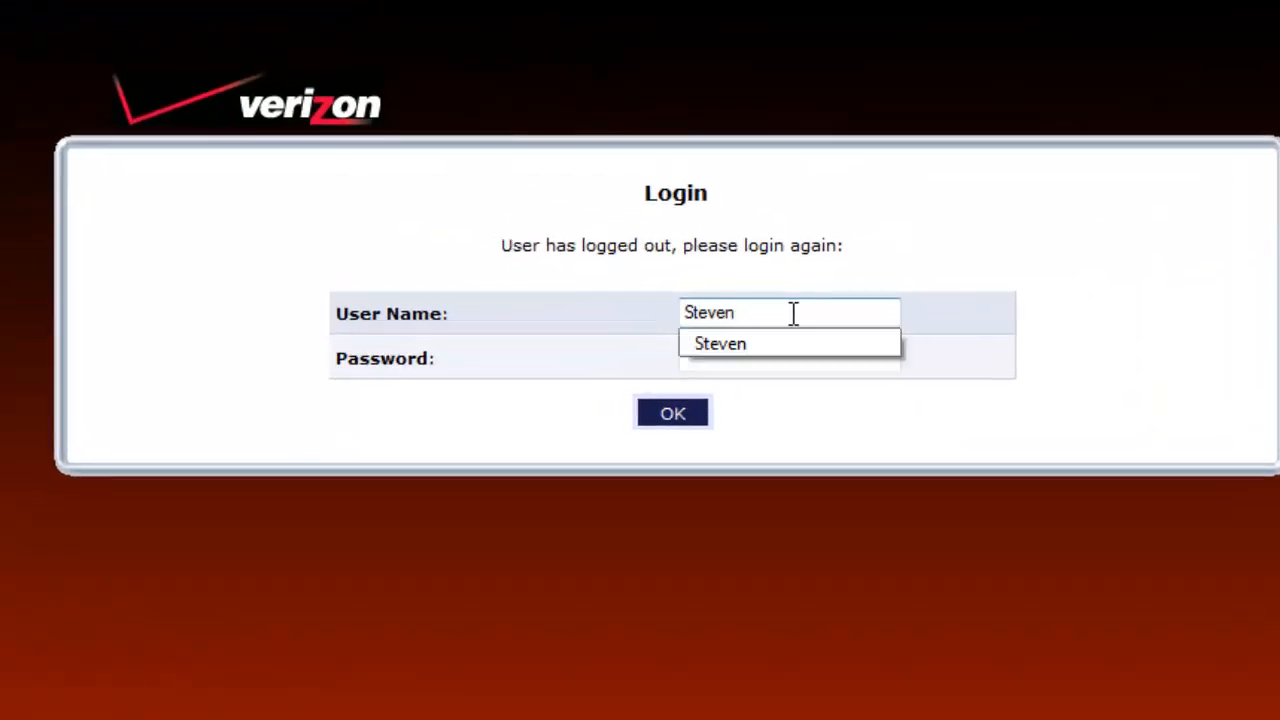
click(654, 322)
drag(888, 362, 471, 372)
key(BackSpace)
text(••••••••••••••••••)
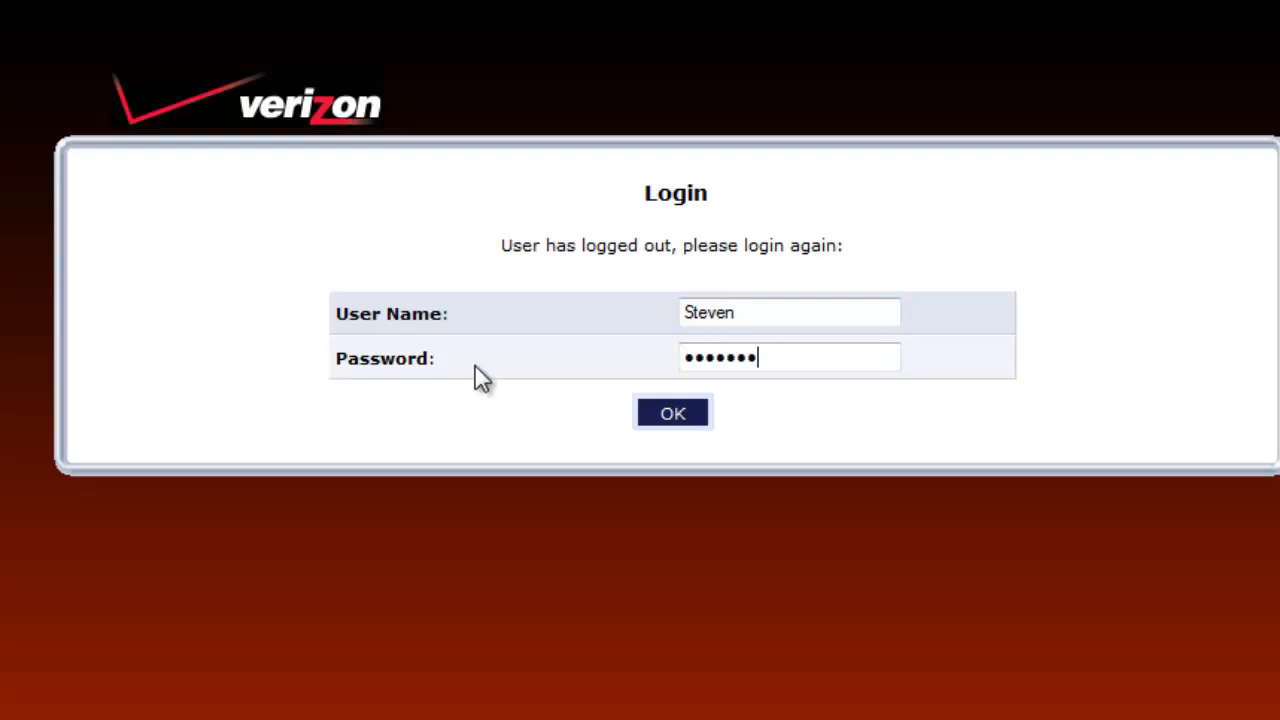
drag(765, 312, 591, 309)
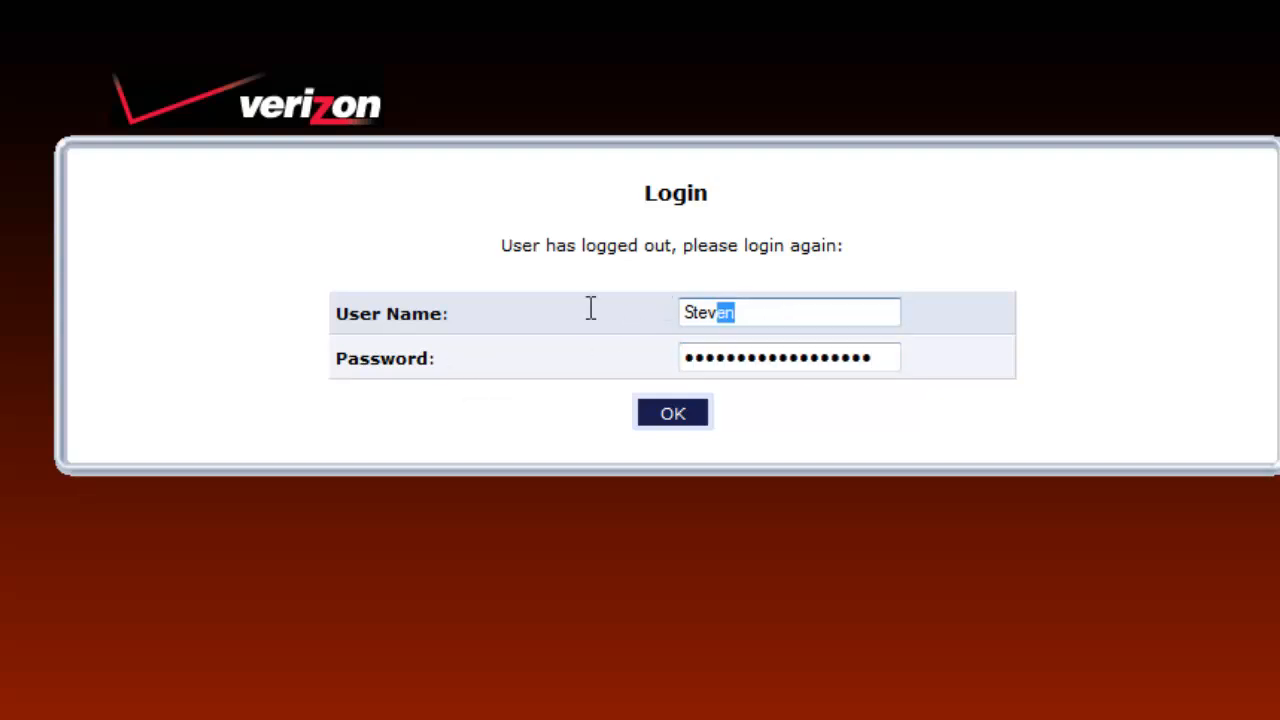
click(673, 416)
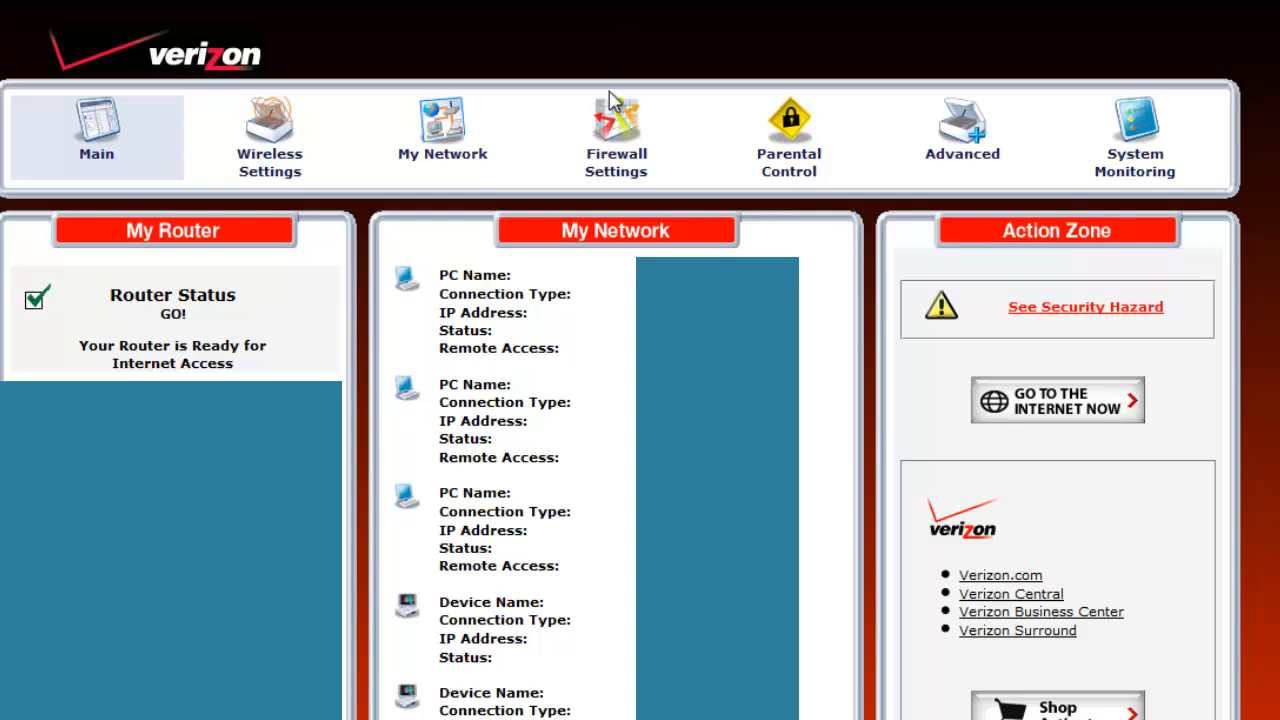
Step: Open the Port Forwarding page of the Firewall Settings, agreeing to proceed, and highlight the heading for creating a new rule
click(620, 165)
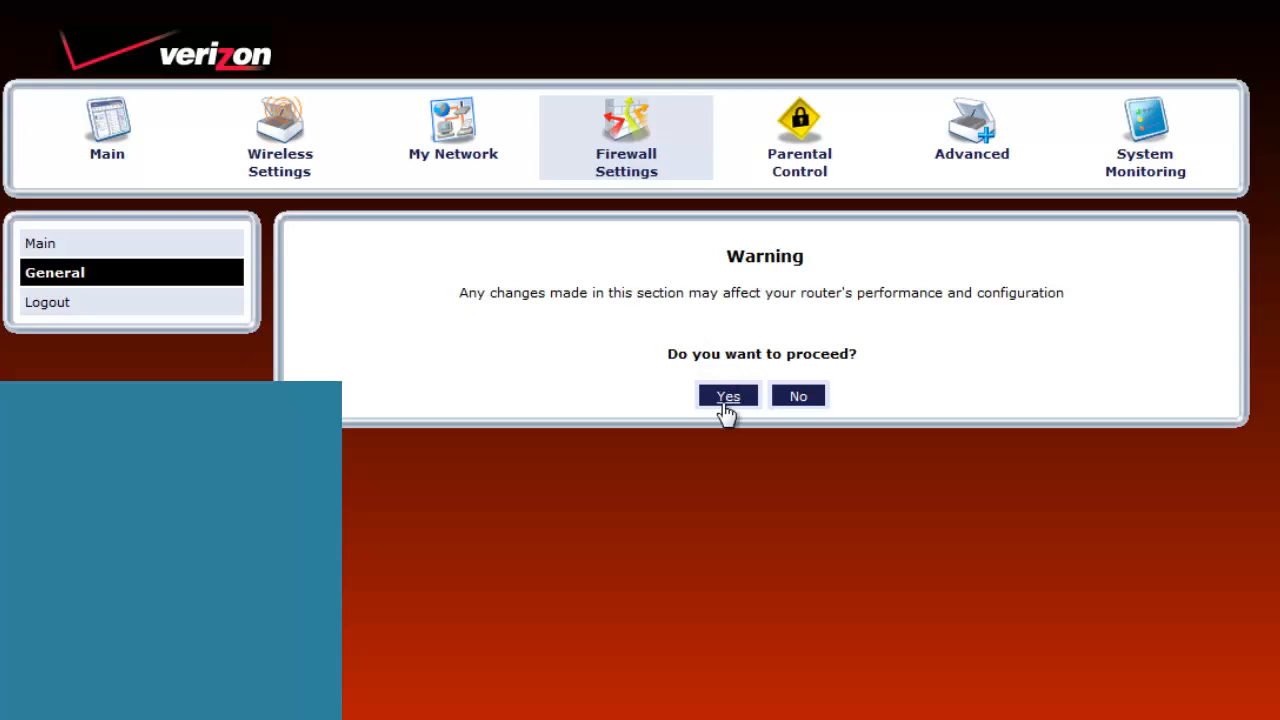
click(722, 400)
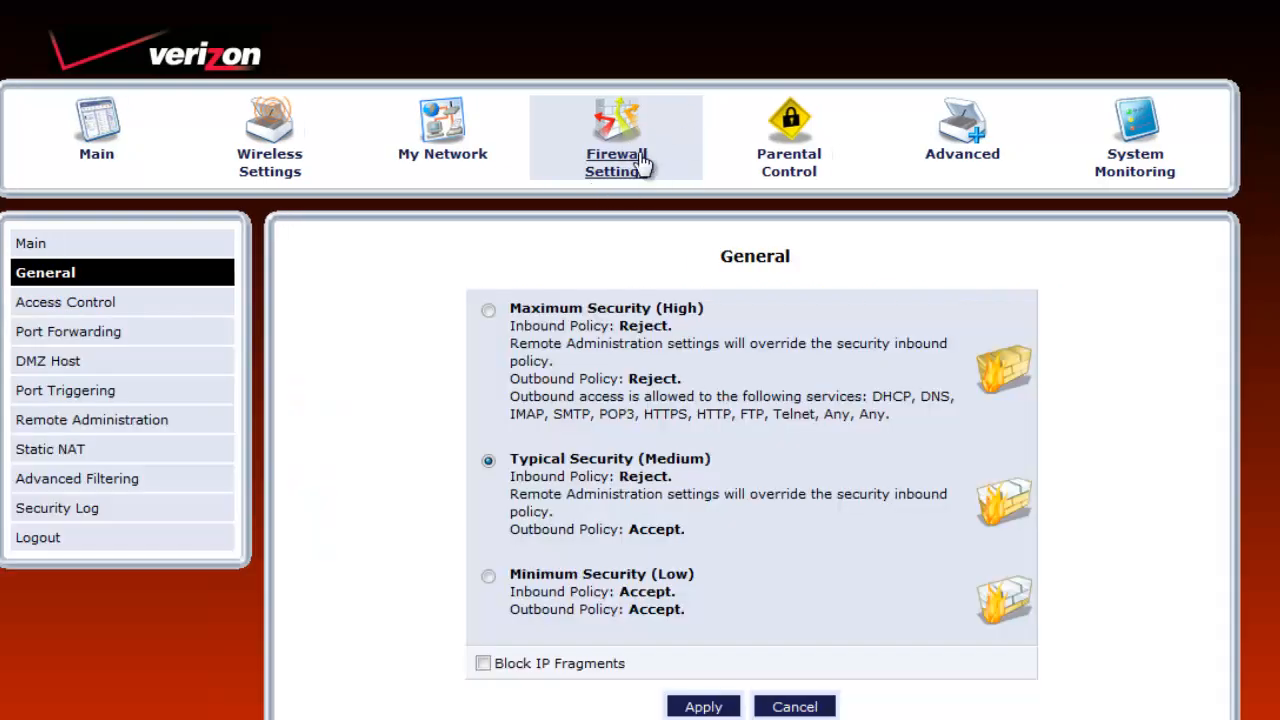
click(80, 340)
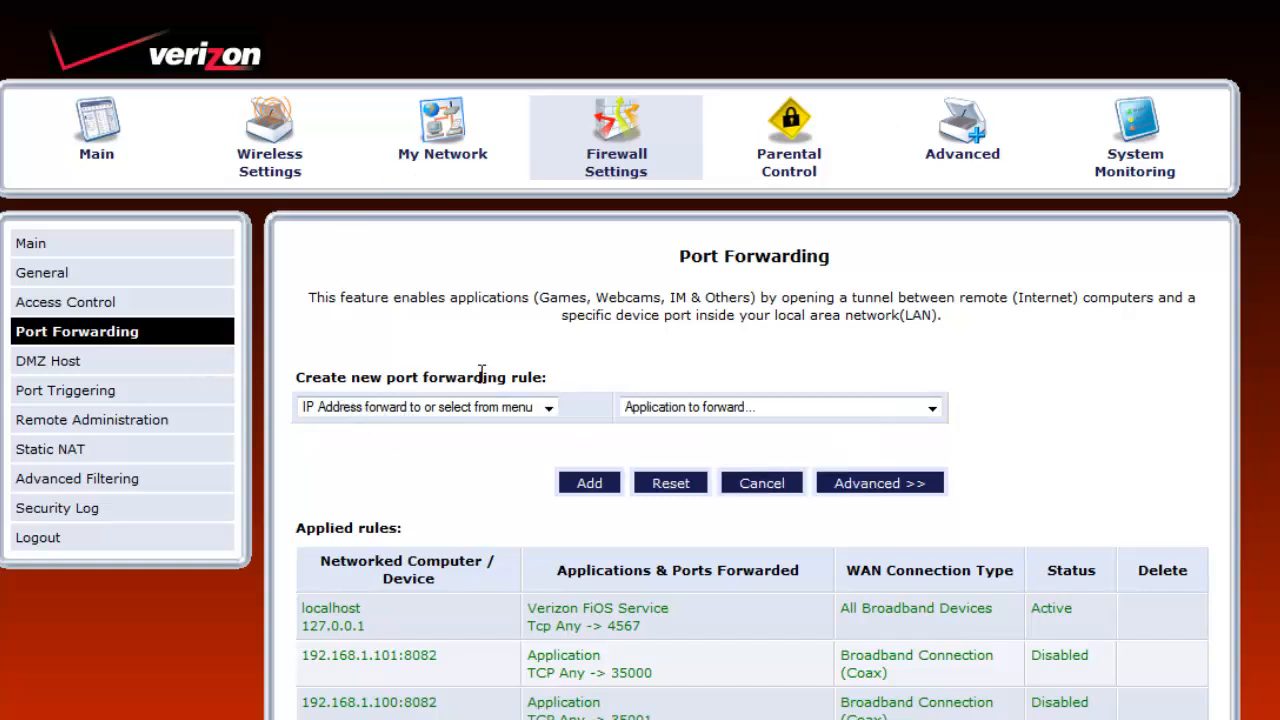
drag(506, 377, 321, 378)
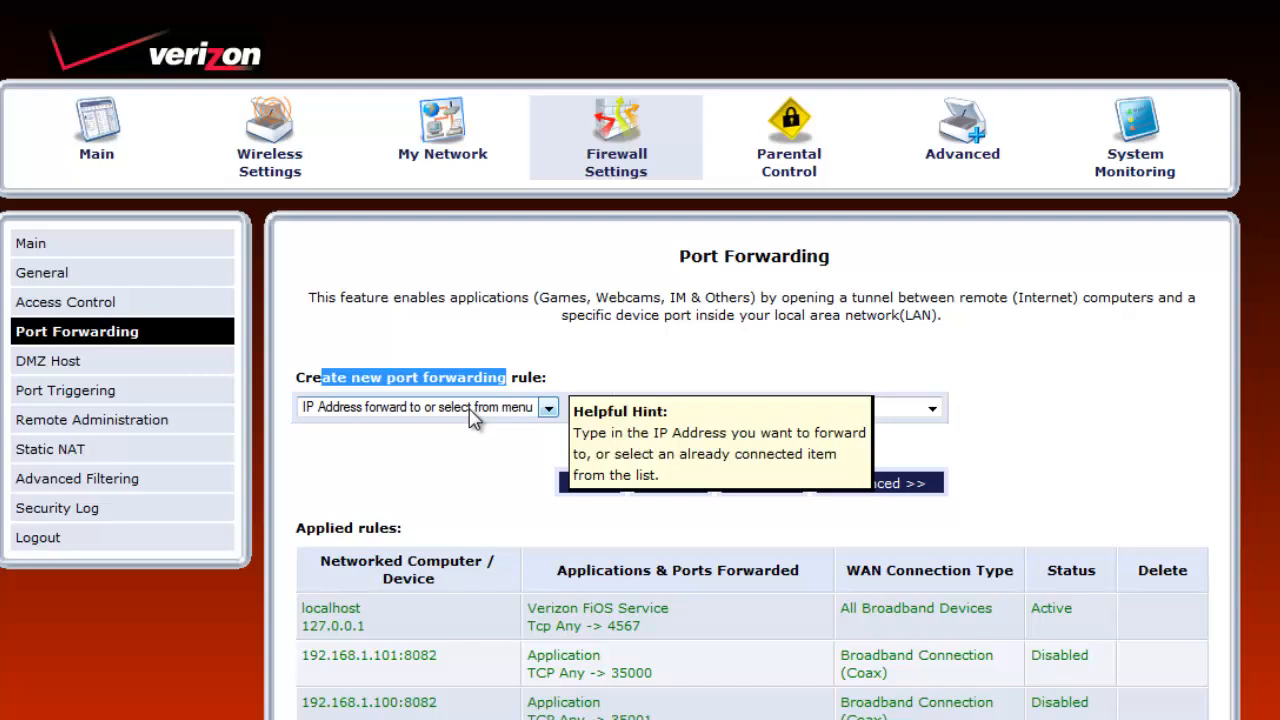
Step: Set the new port forwarding rule's target to Specify IP and activate its empty address field
click(546, 409)
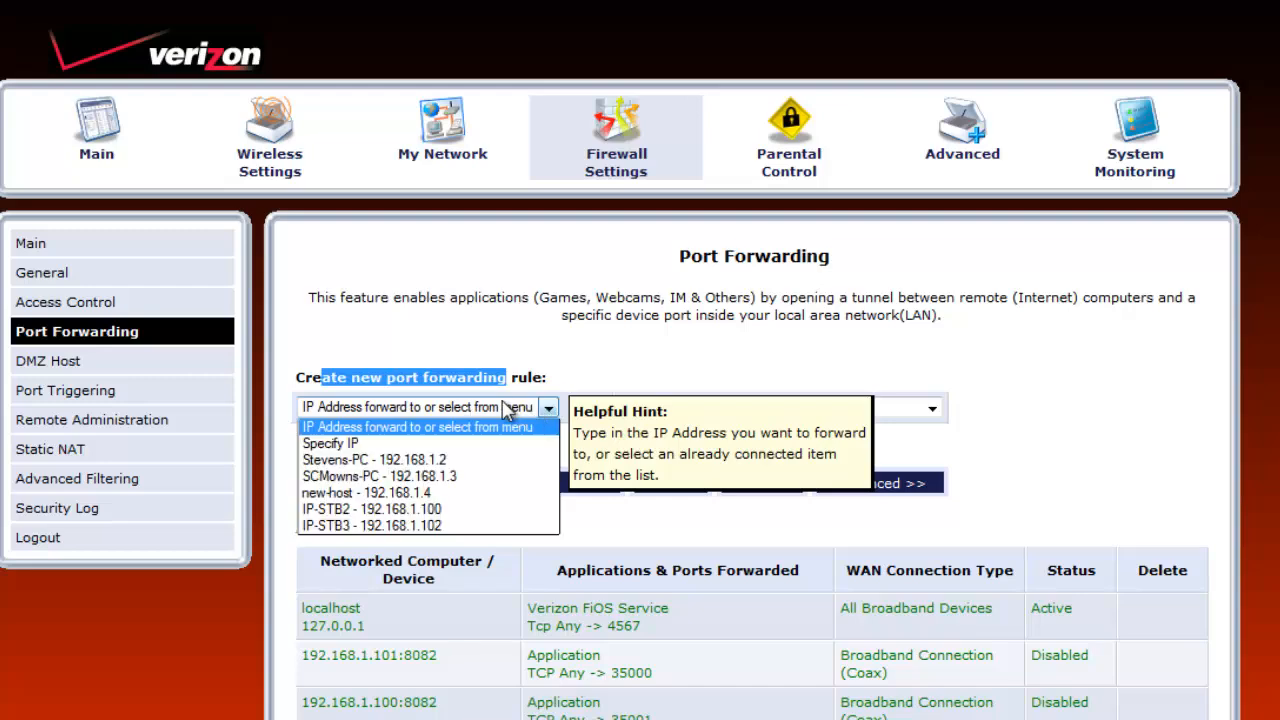
click(450, 444)
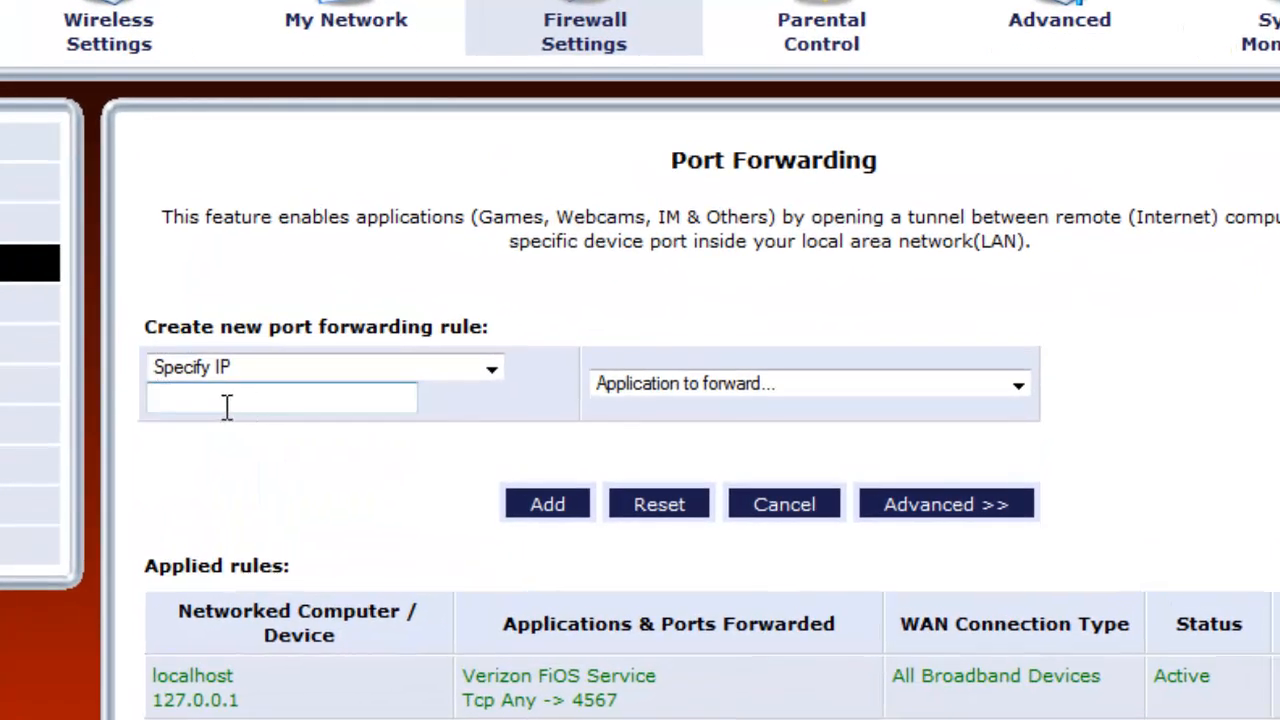
click(227, 405)
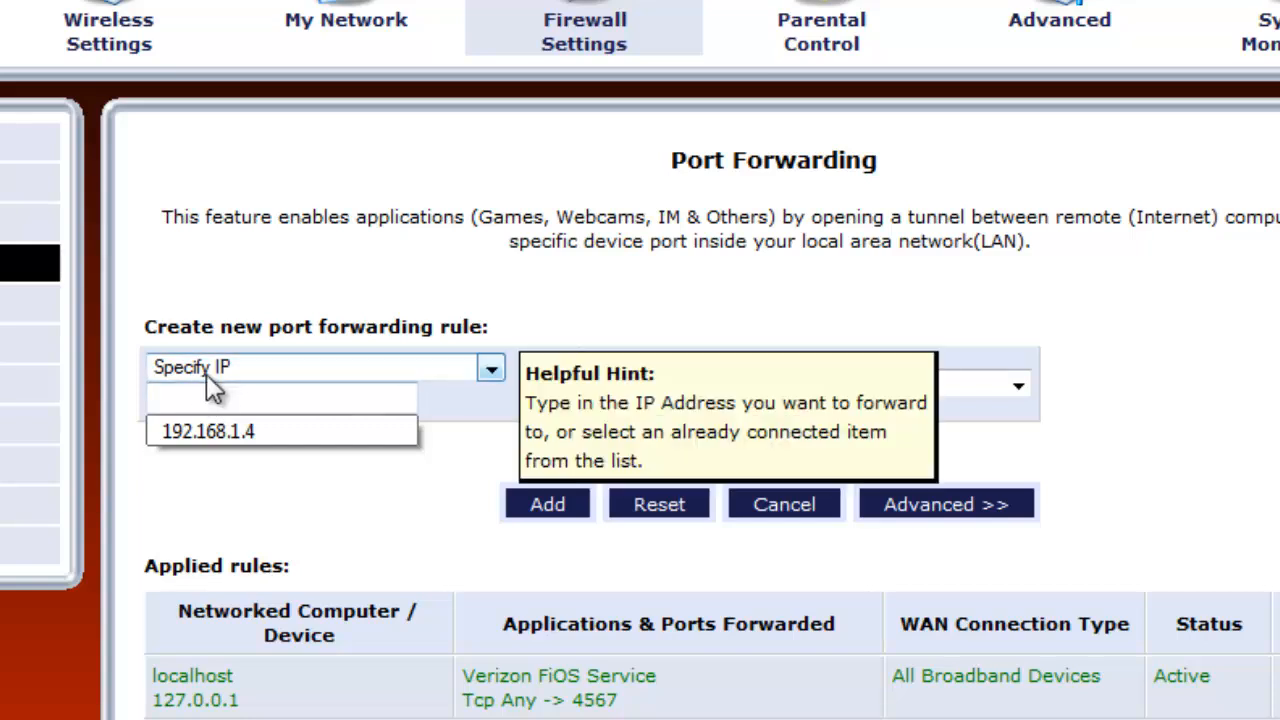
click(220, 372)
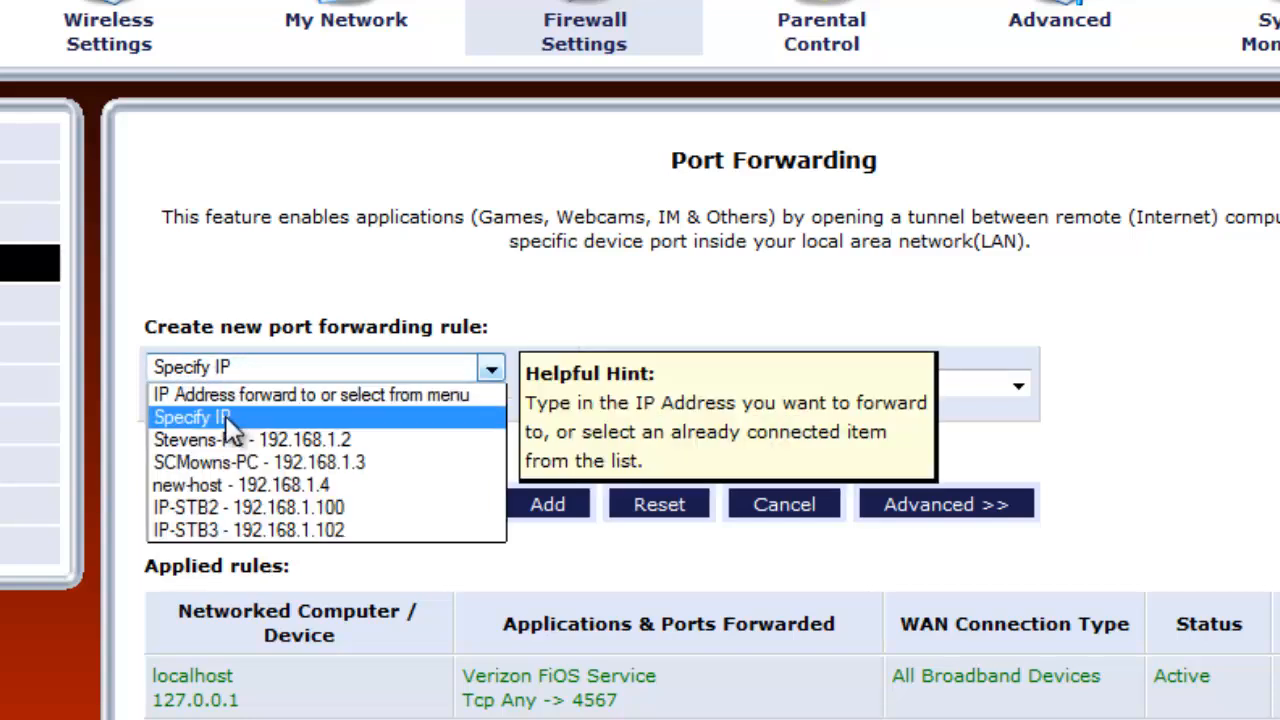
click(195, 421)
click(205, 403)
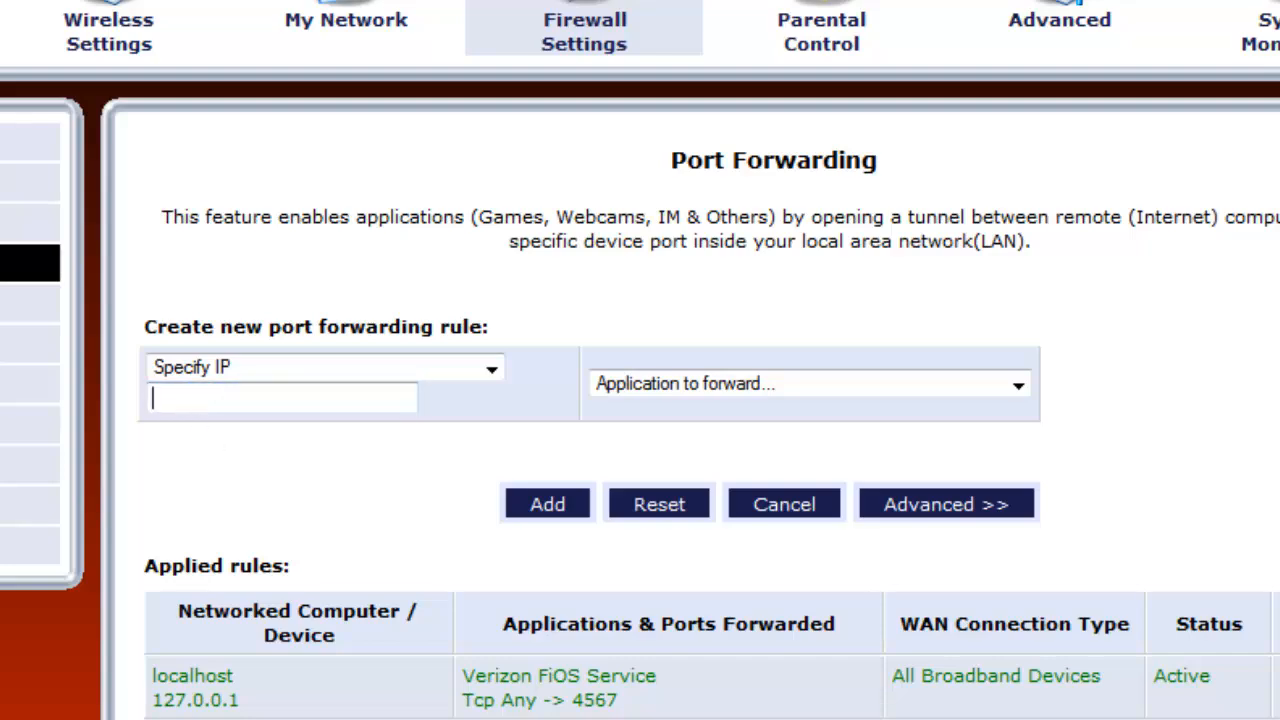
Step: Look up the IPv4 address in the Notepad notes and enter 192.168.1.4 as the rule's IP address
key(alt+Tab)
drag(205, 177, 979, 518)
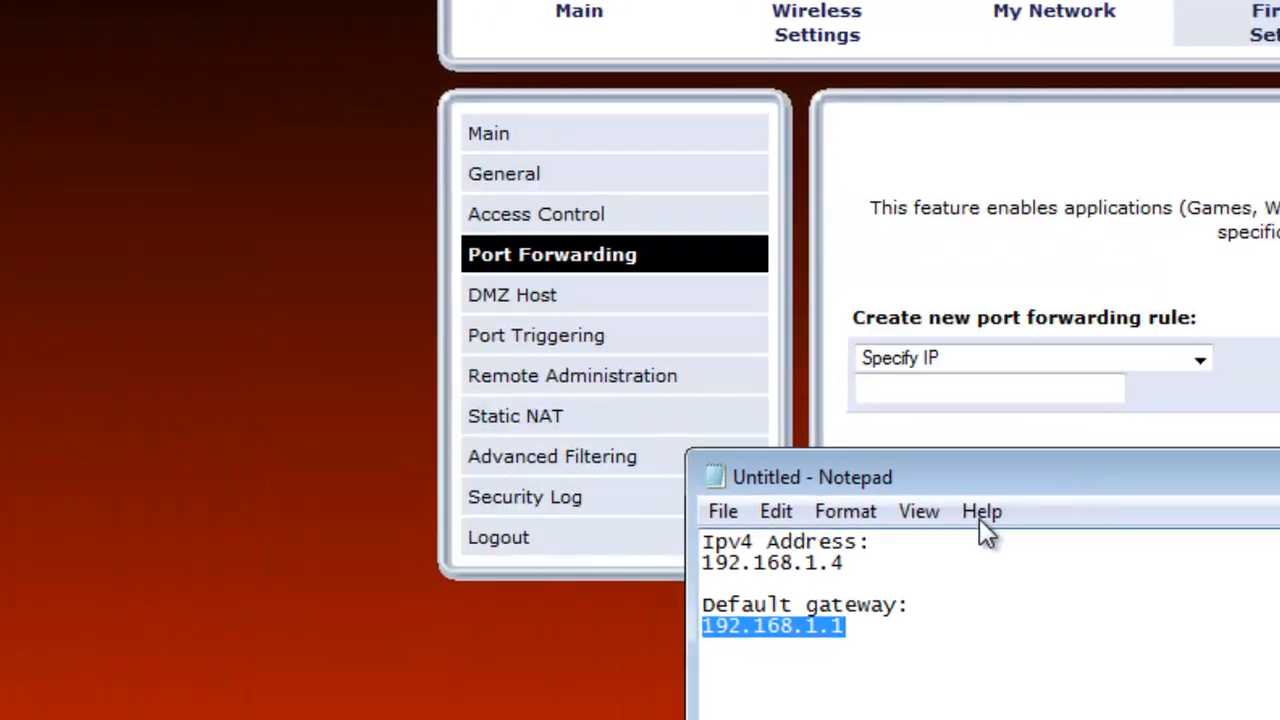
drag(866, 564, 701, 563)
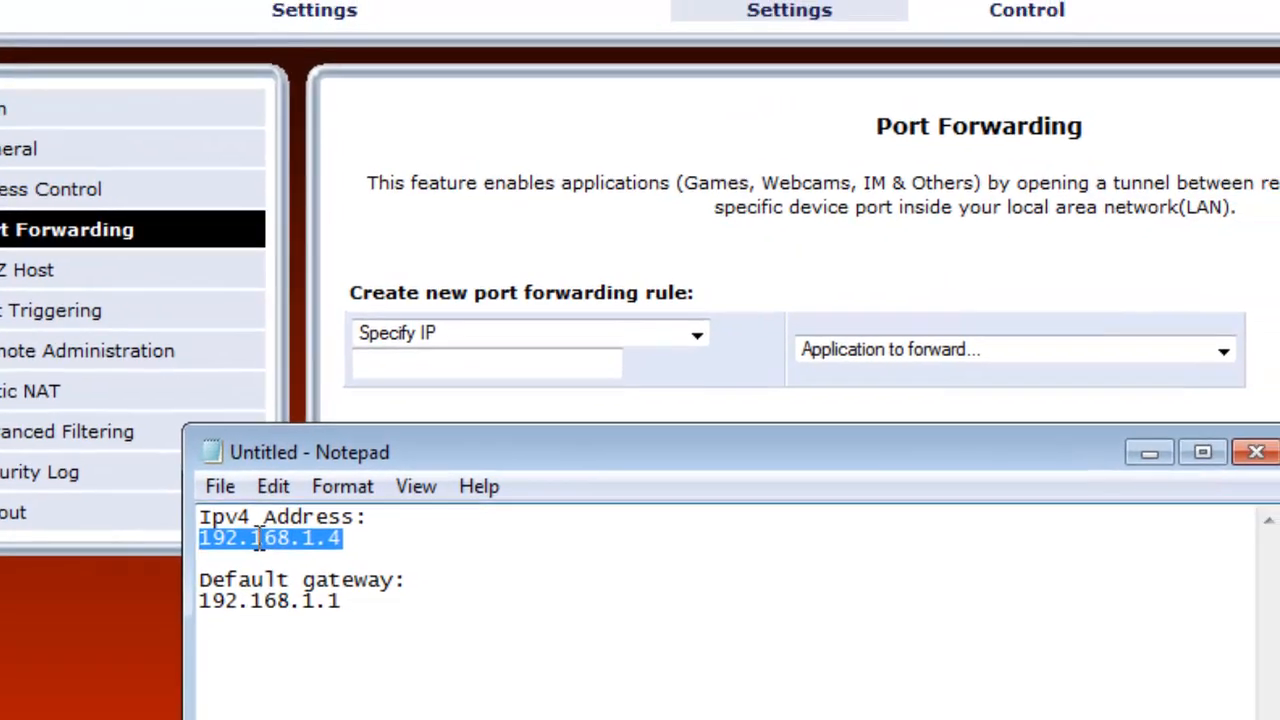
click(259, 540)
drag(343, 538, 198, 538)
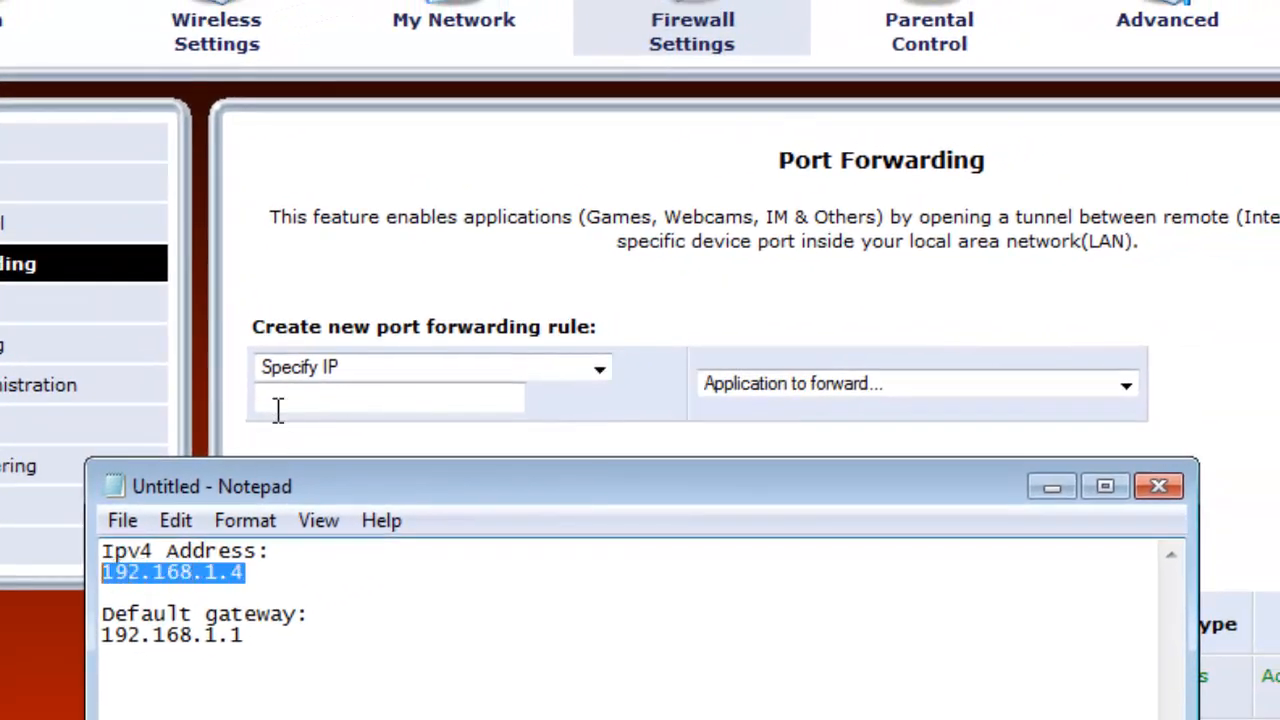
double_click(278, 410)
click(340, 431)
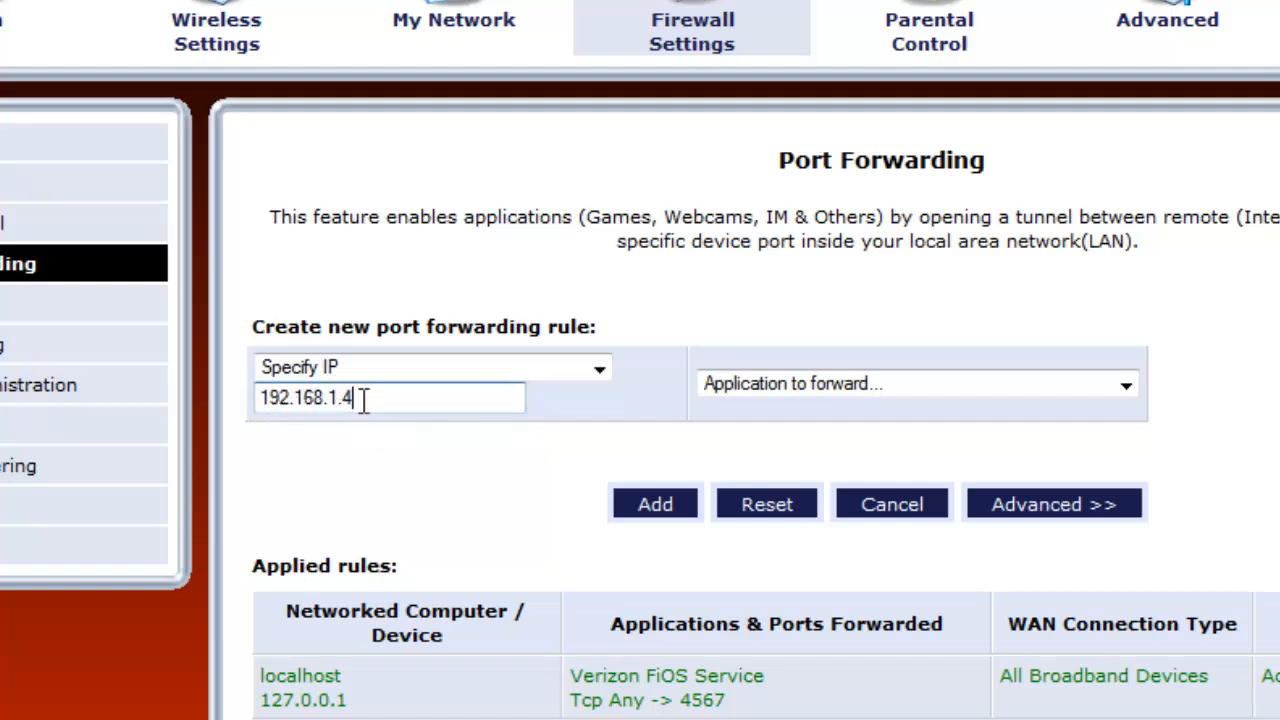
Step: Compare the IP address entered in the rule with the IPv4 address in the Notepad notes
double_click(313, 397)
click(332, 403)
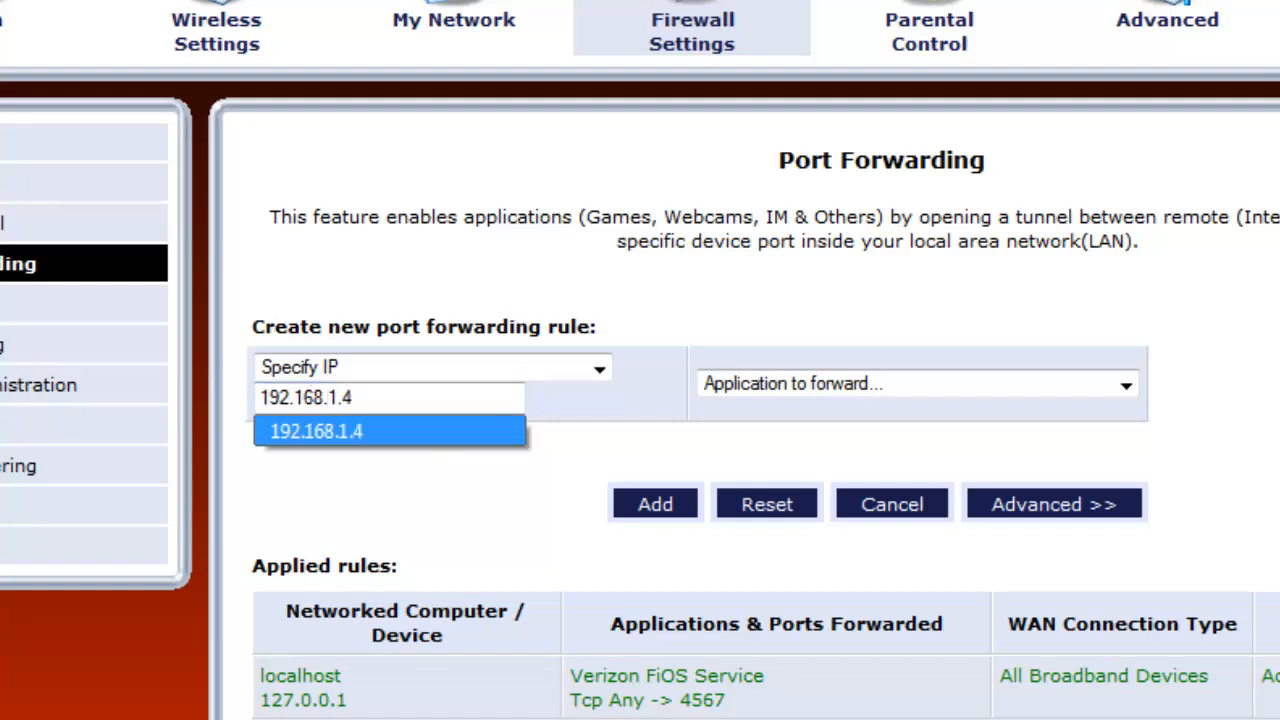
key(alt+Tab)
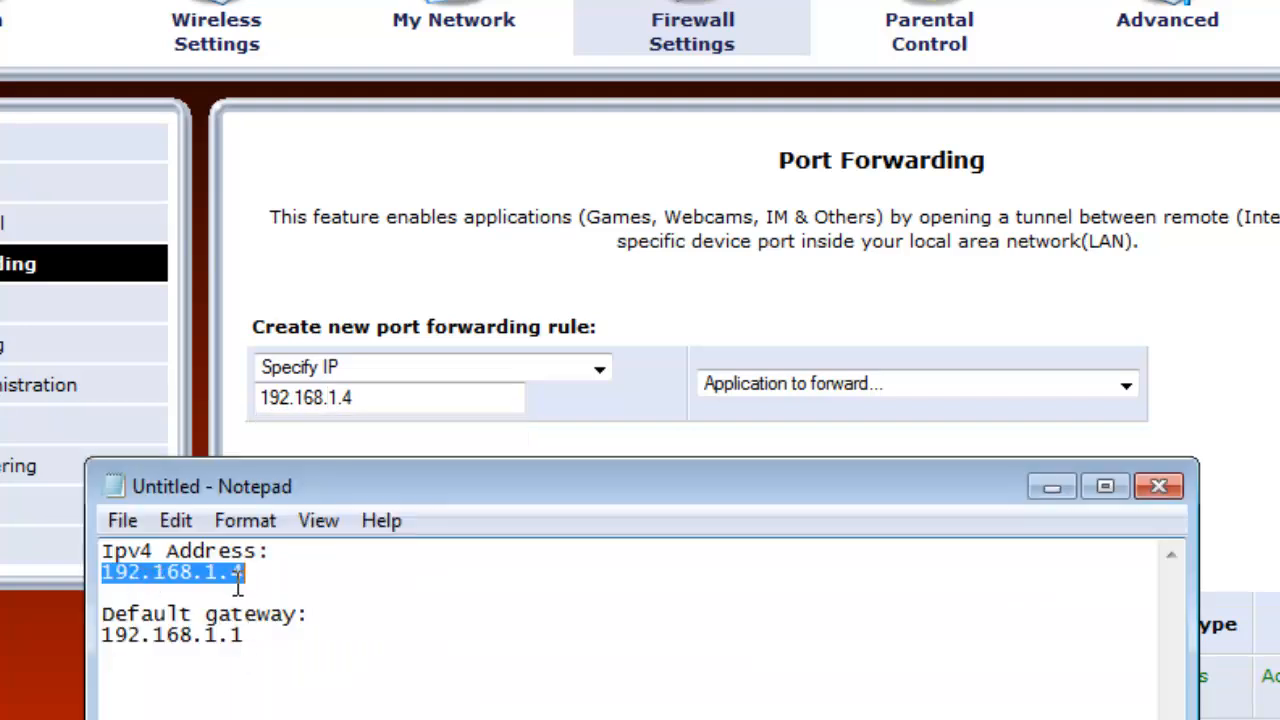
click(325, 237)
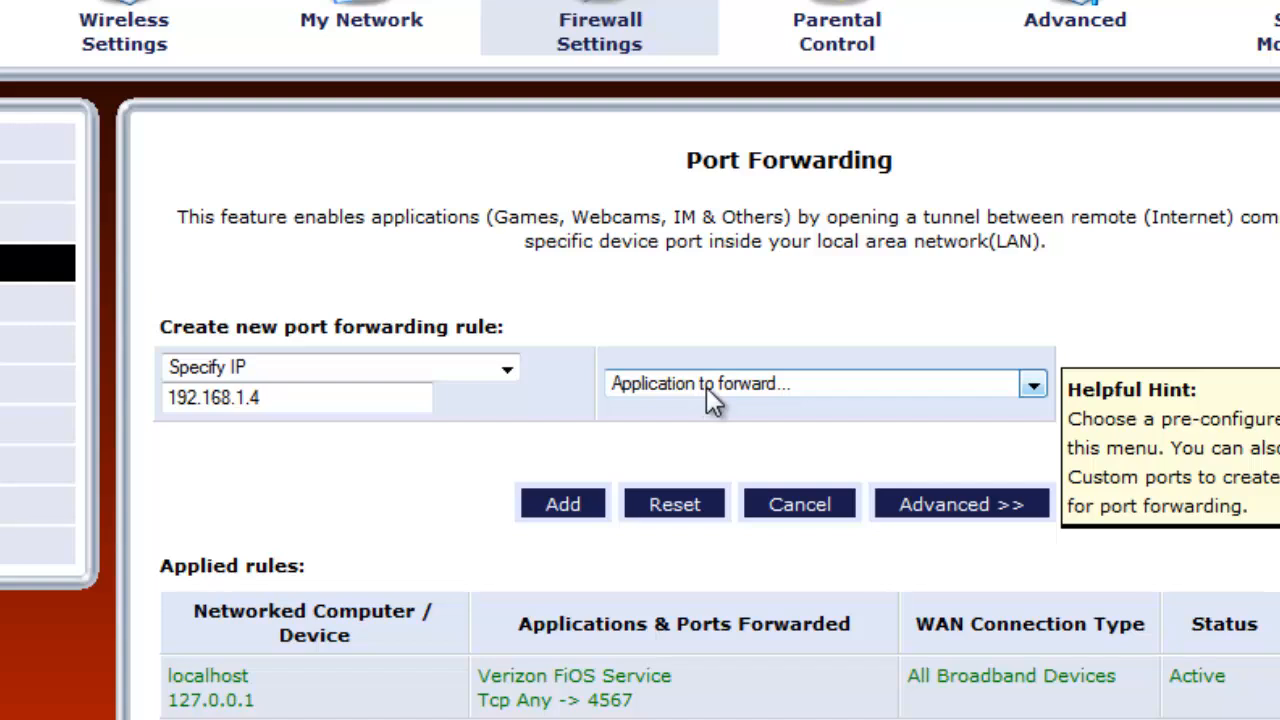
Step: Set the rule's application to Custom Ports, the protocol to Both and the port to 25565
click(800, 394)
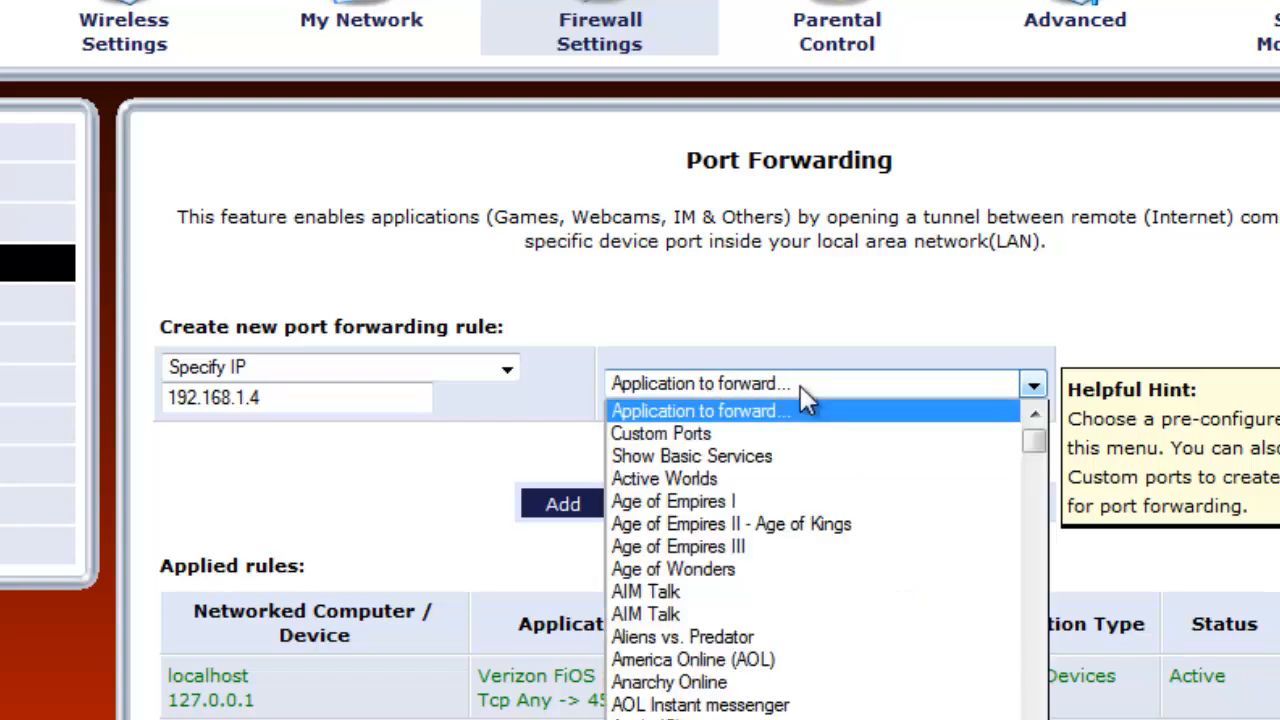
click(750, 433)
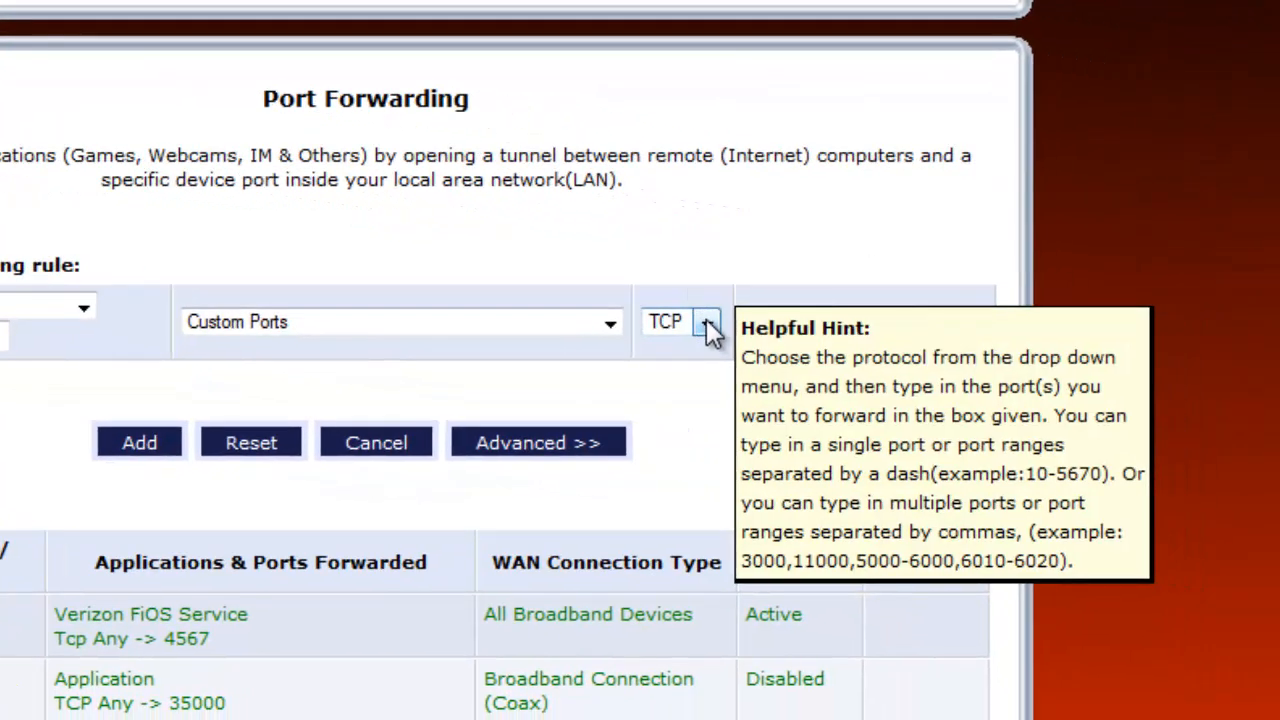
click(706, 320)
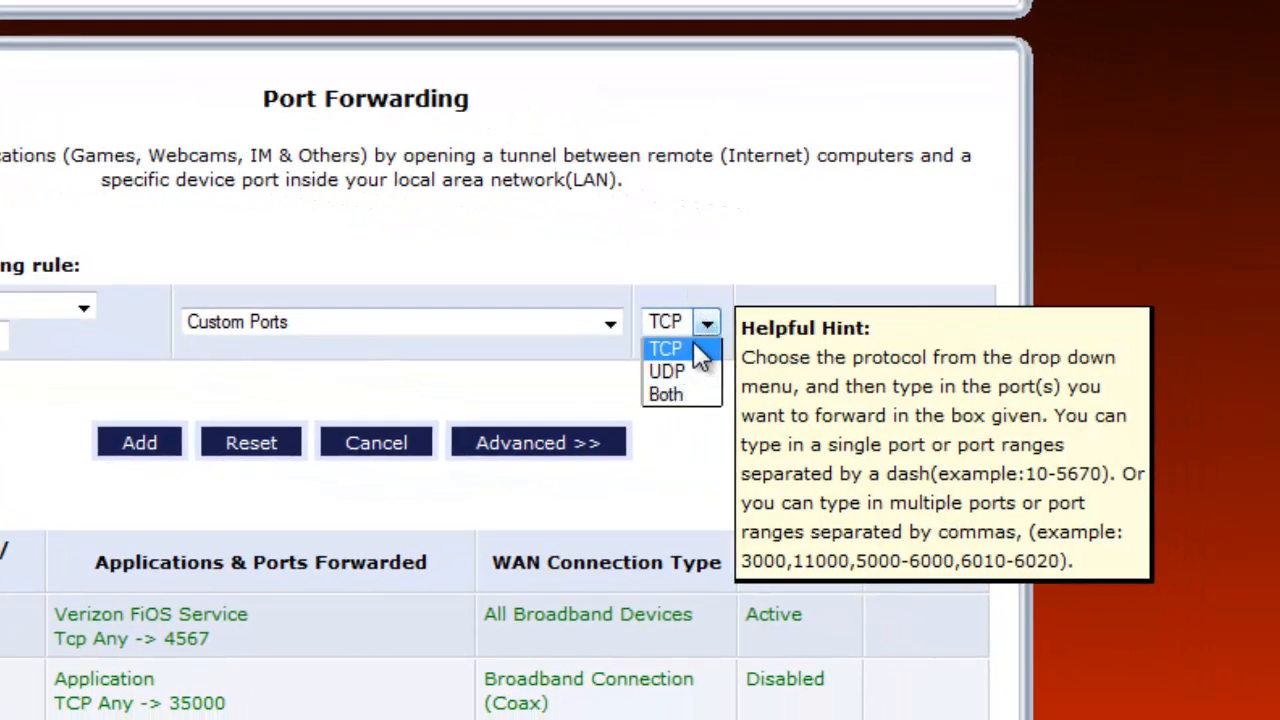
click(681, 400)
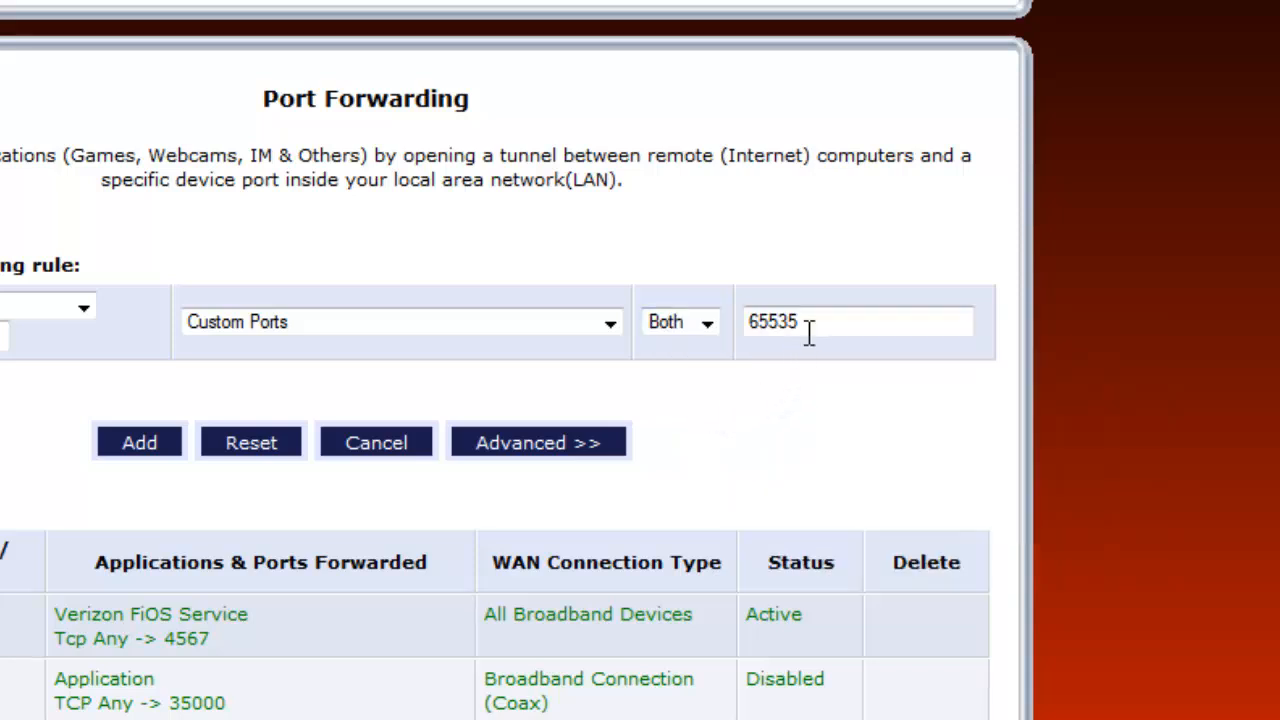
drag(812, 325, 726, 346)
text(25565)
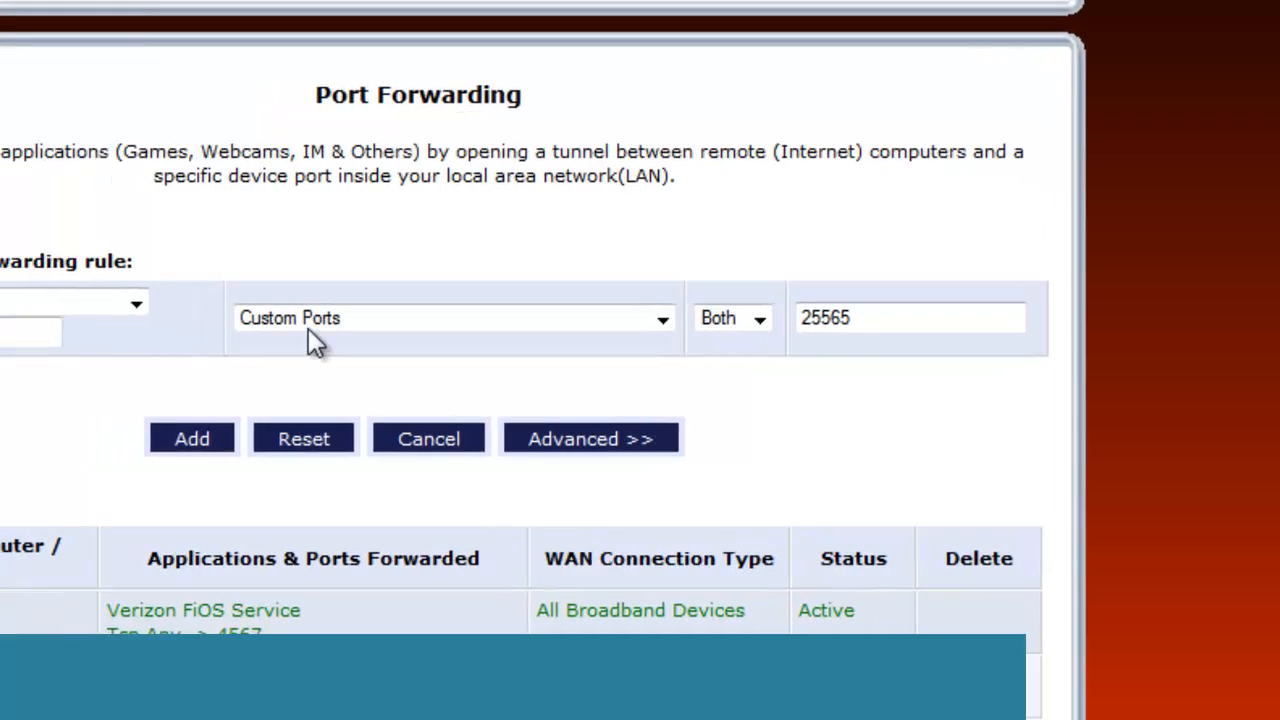
Step: Review the new rule's IP address, protocol choices and port number, keeping the protocol on Both
mouse_move(256, 331)
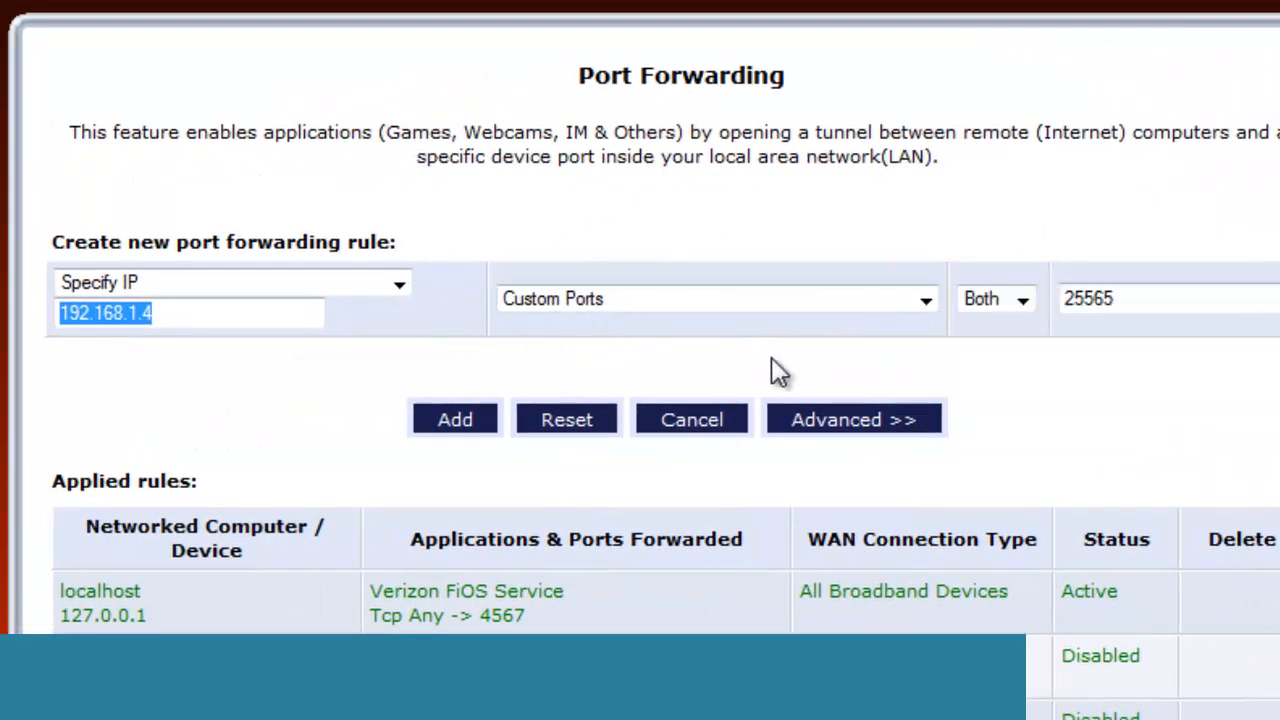
click(1025, 305)
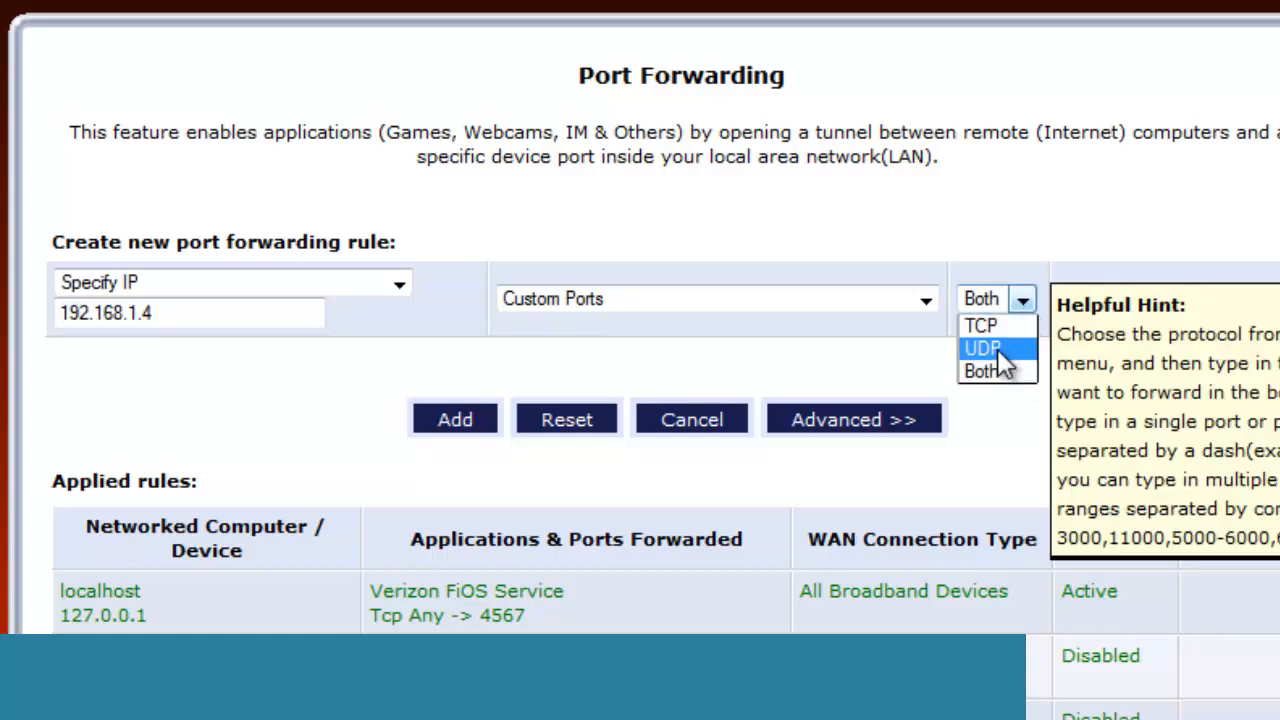
click(1003, 378)
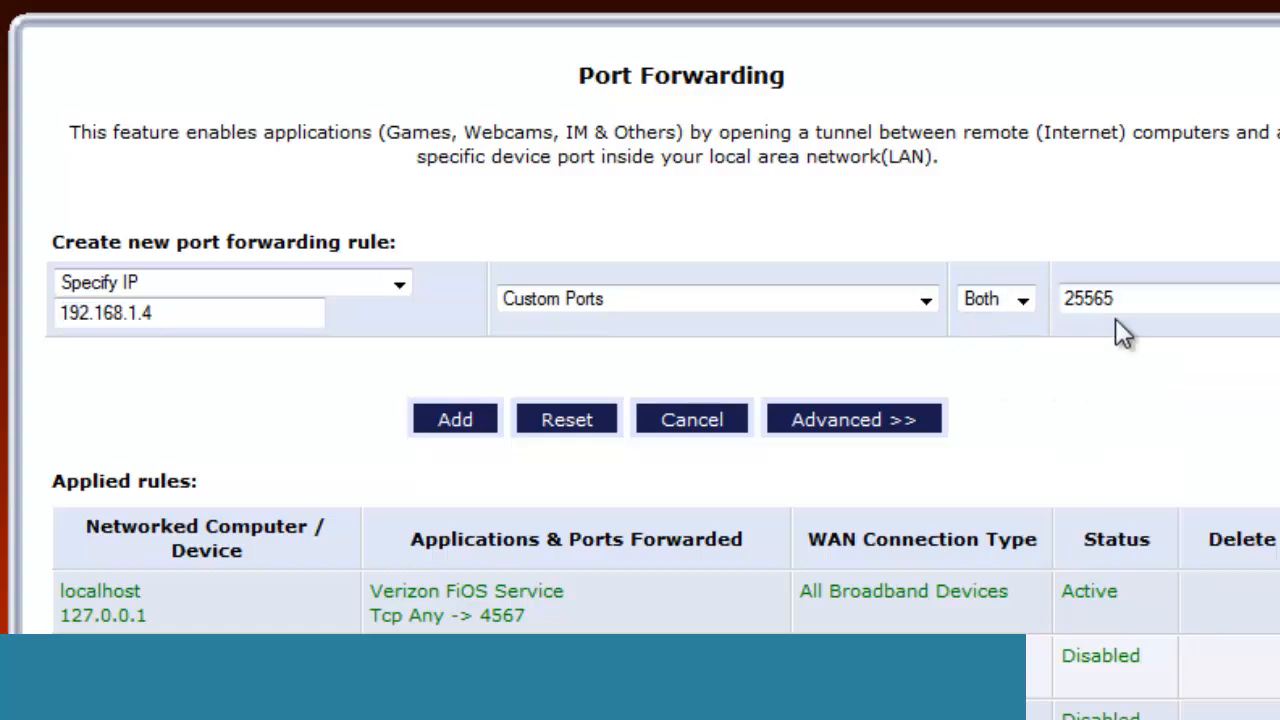
drag(1134, 300, 1067, 340)
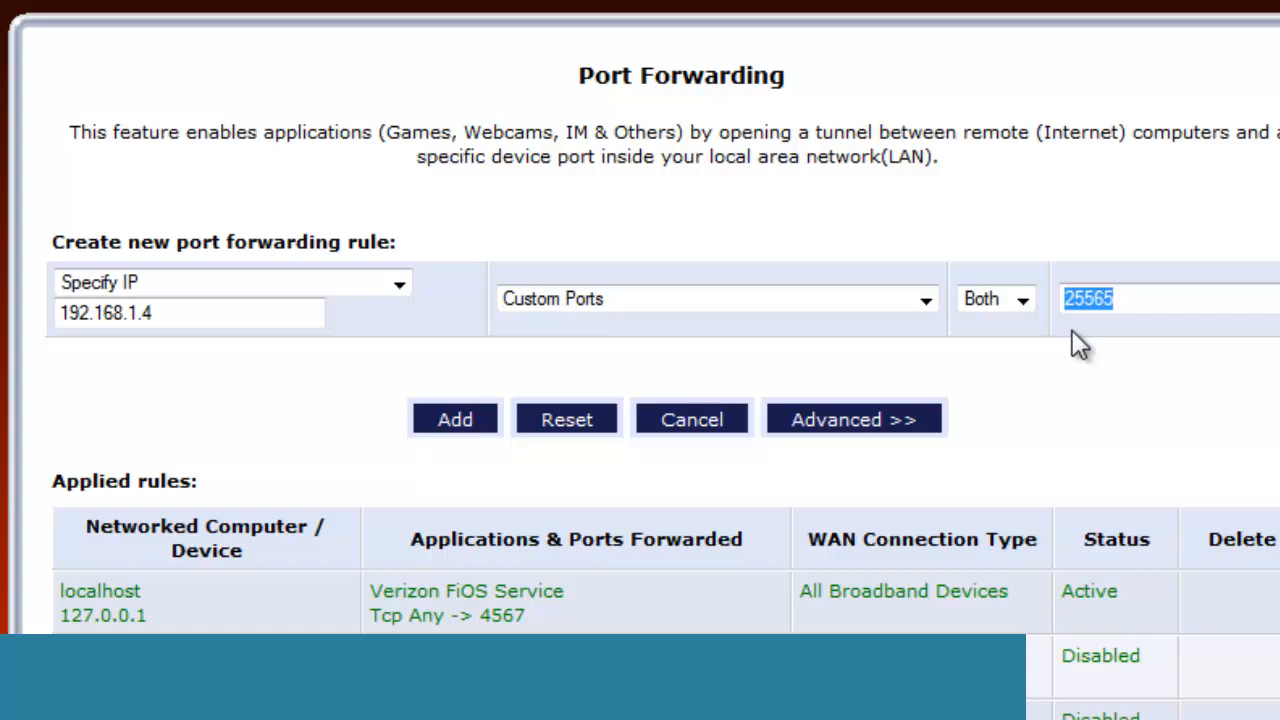
click(1072, 330)
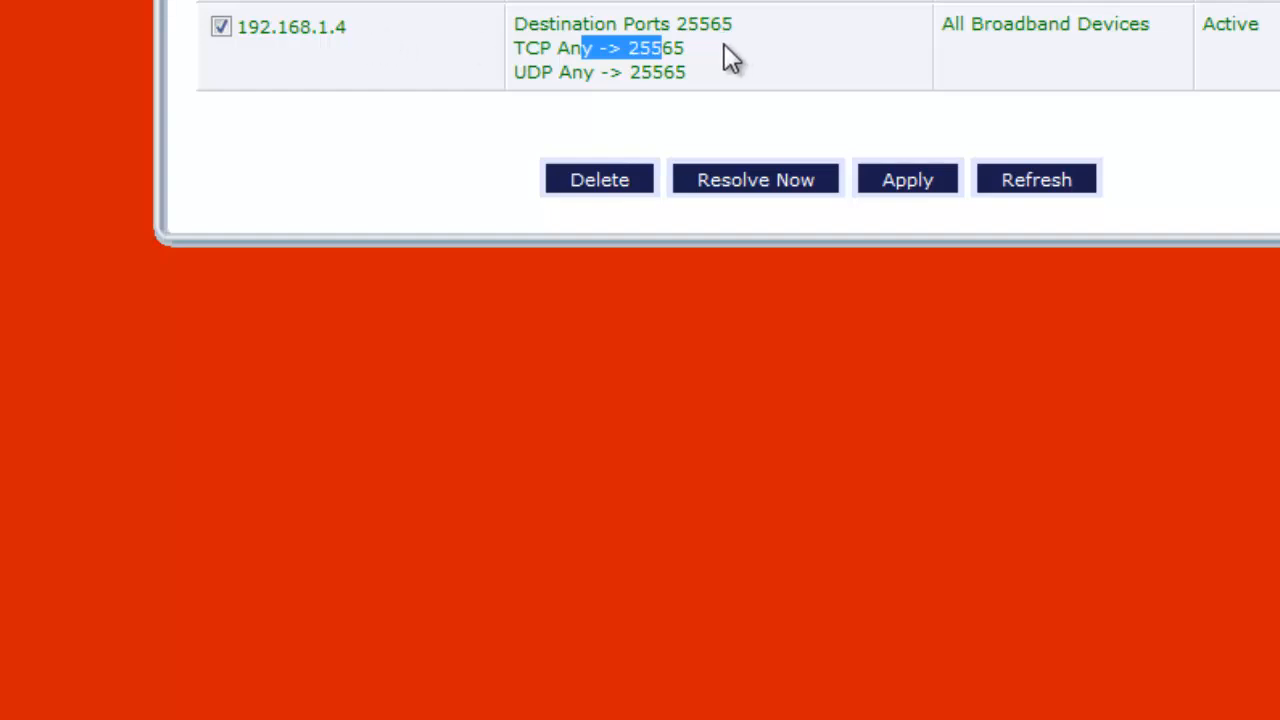
Step: Inspect the TCP and UDP port entries of the applied 192.168.1.4 rule, and dismiss the Notepad window from the desktop
drag(692, 76, 545, 33)
click(463, 190)
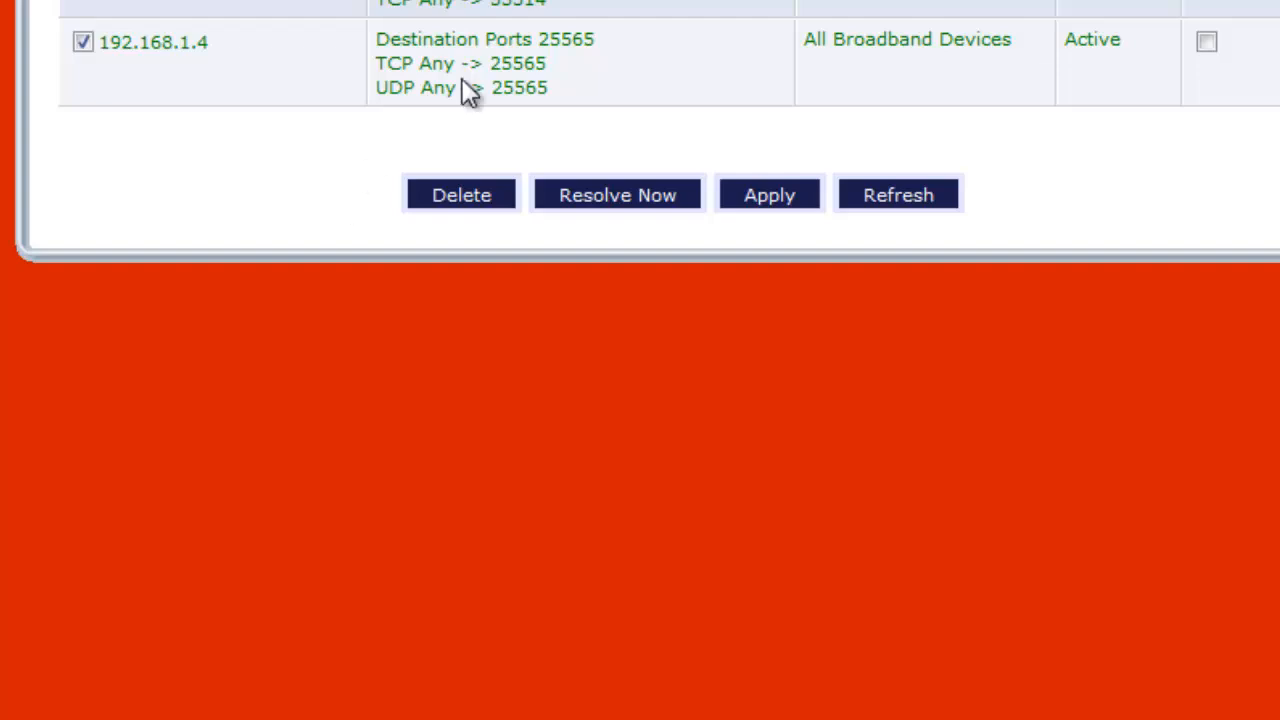
drag(491, 65, 552, 68)
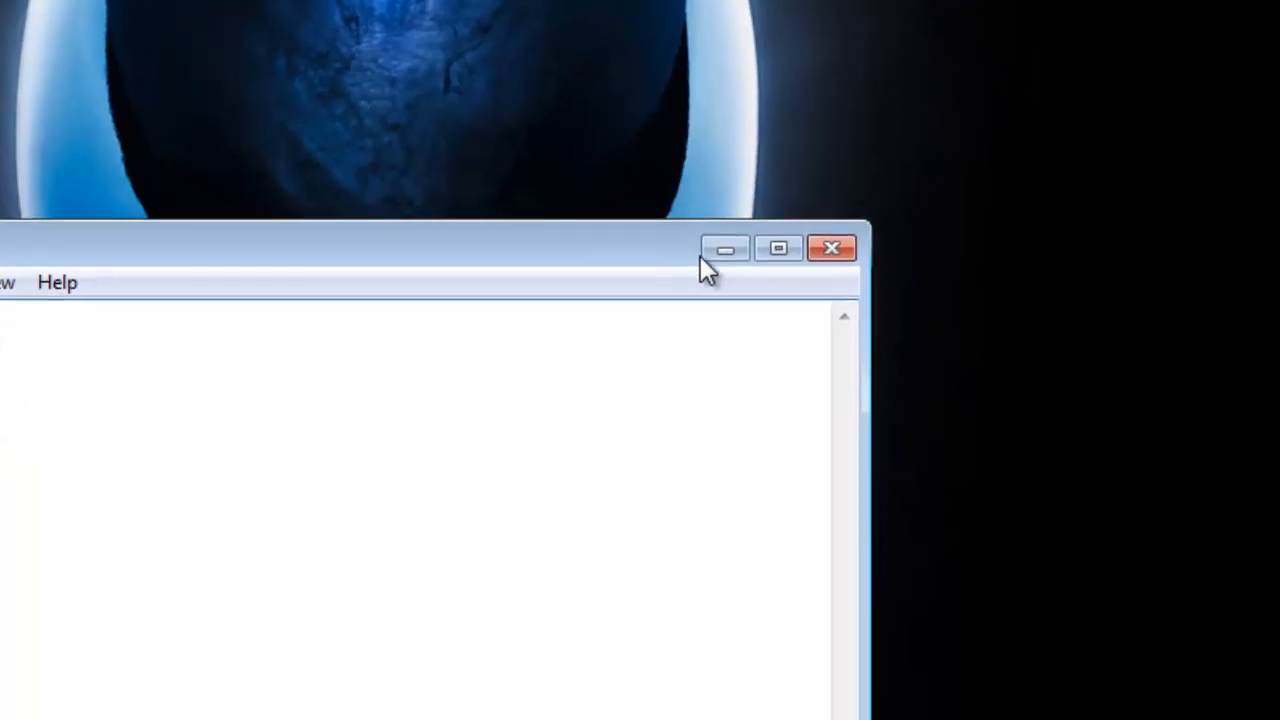
click(846, 301)
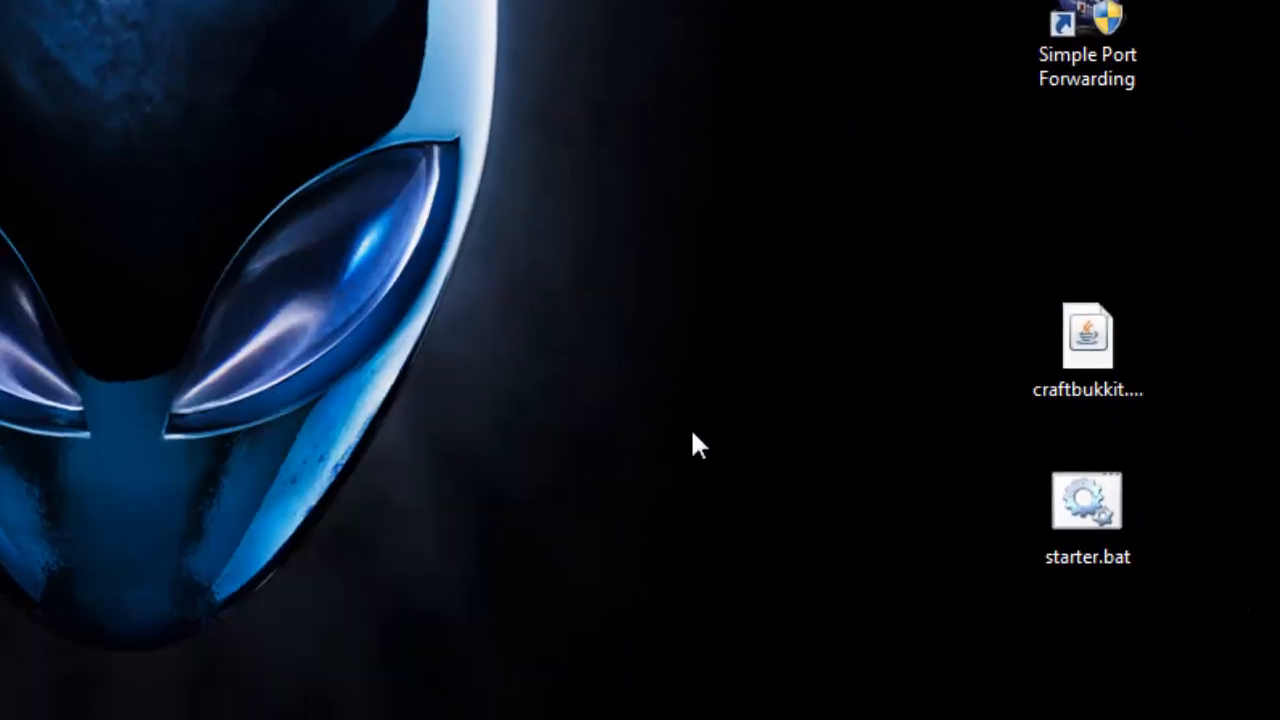
Step: Create a new folder named bukkit on the desktop
right_click(671, 320)
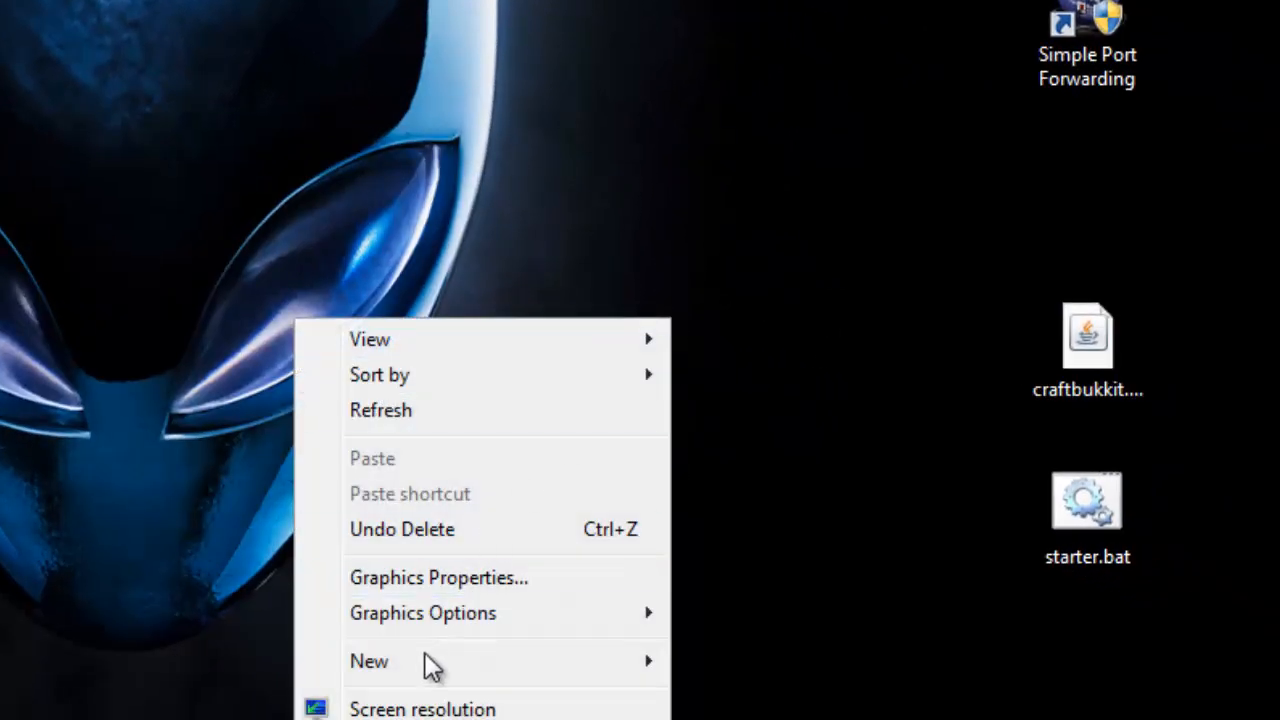
mouse_move(390, 672)
click(220, 672)
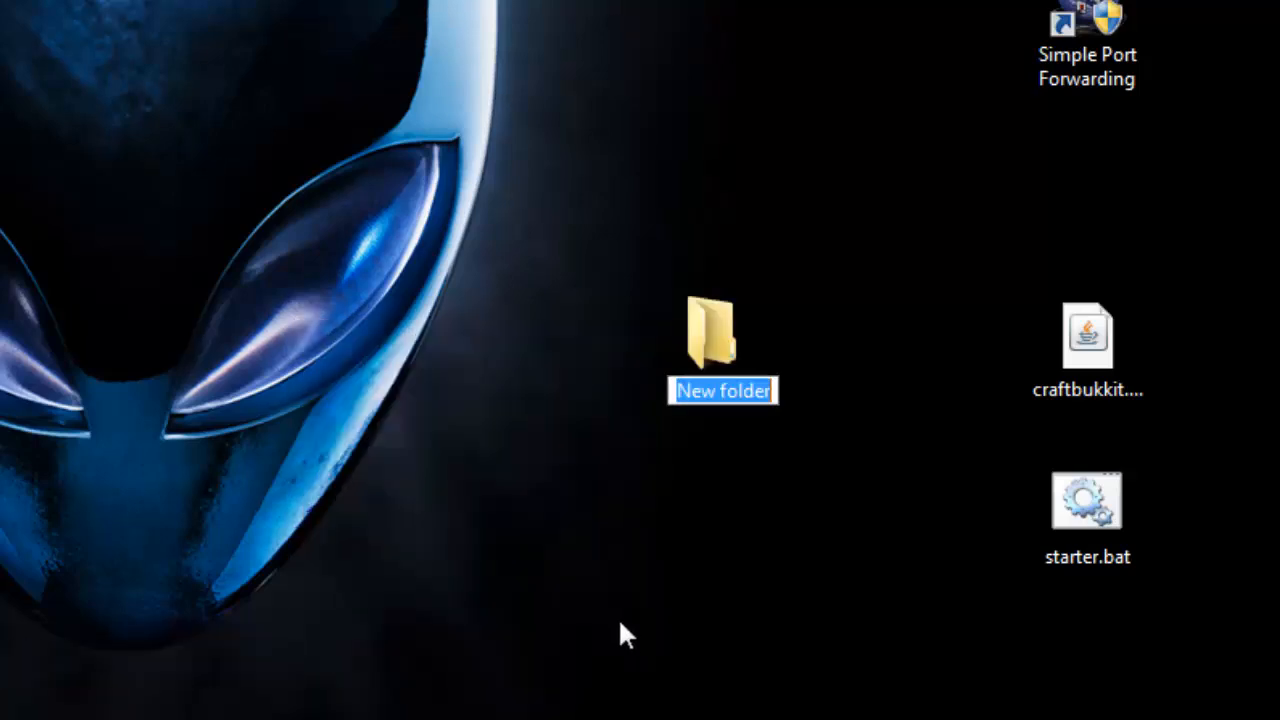
text(bukkit)
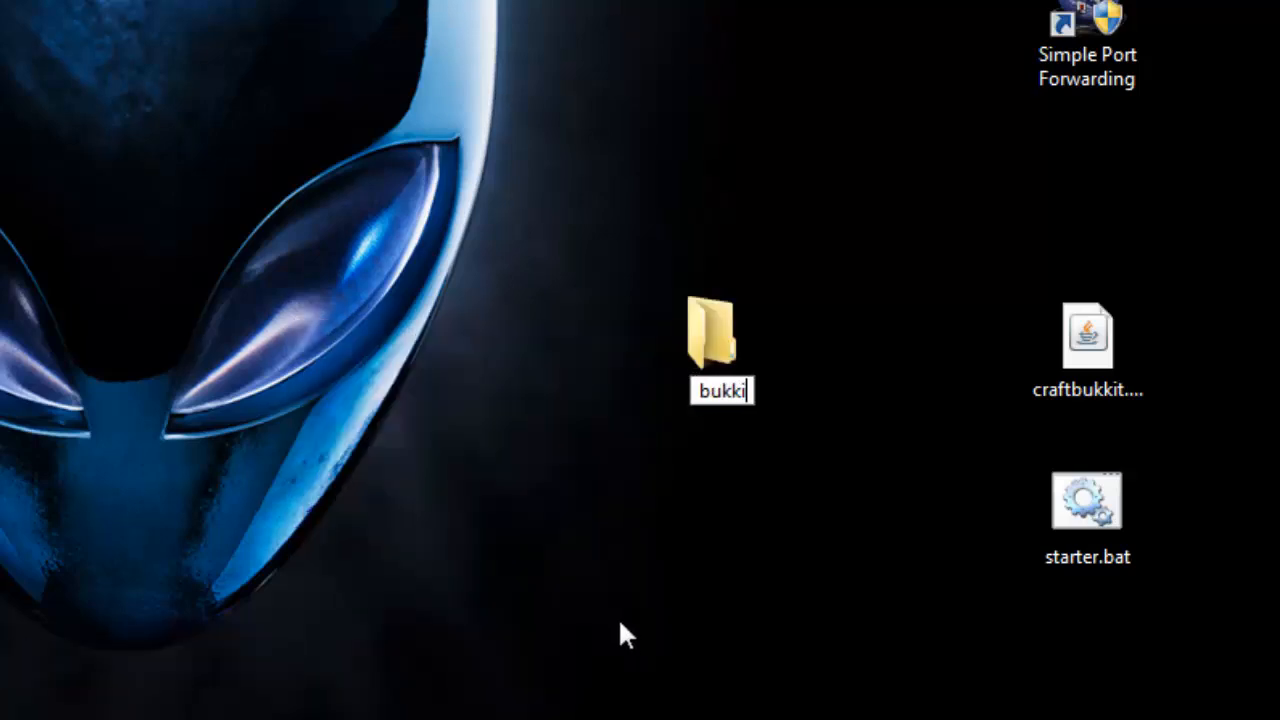
key(Return)
Step: Move craftbukkit.jar and starter.bat from the desktop into the bukkit folder
click(1058, 386)
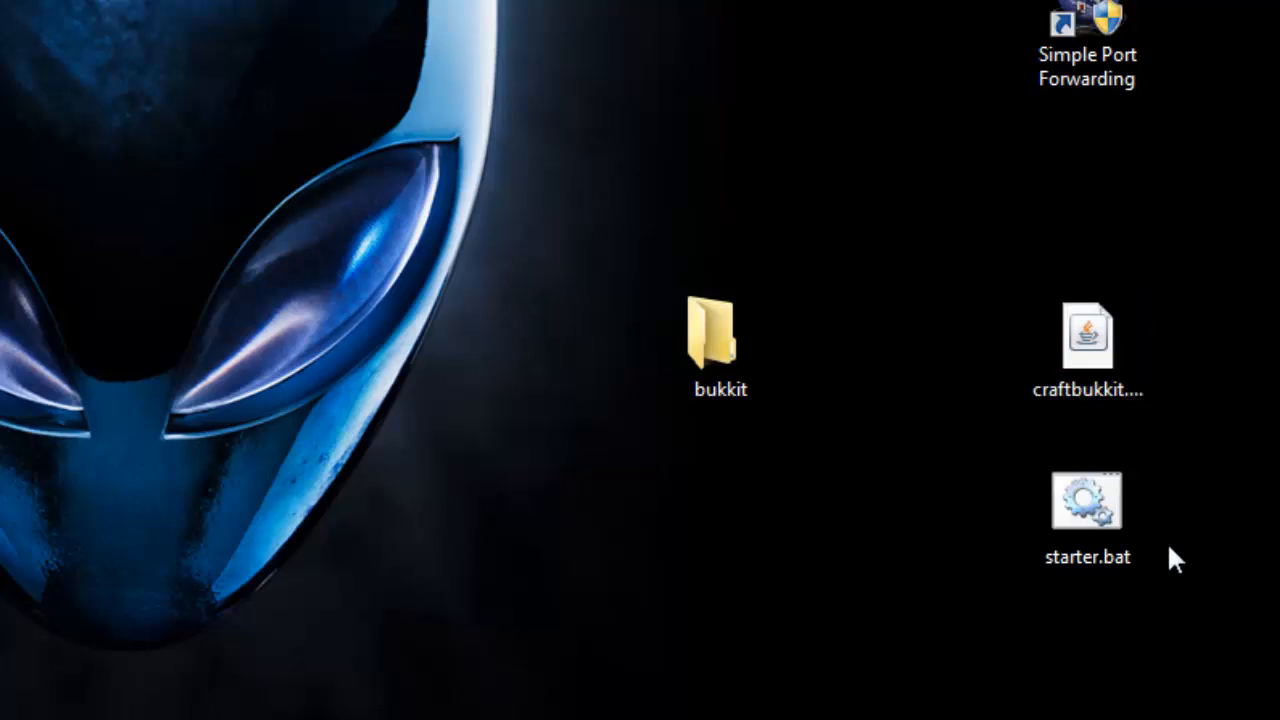
click(1110, 530)
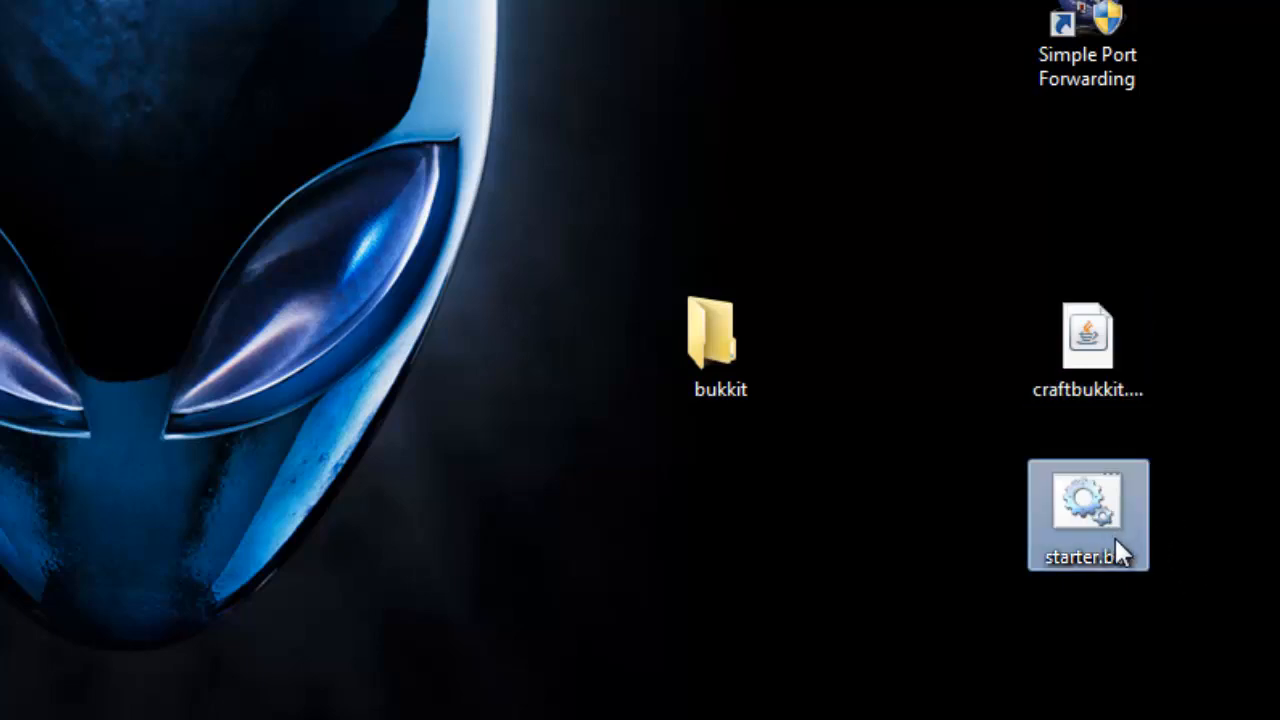
click(1140, 385)
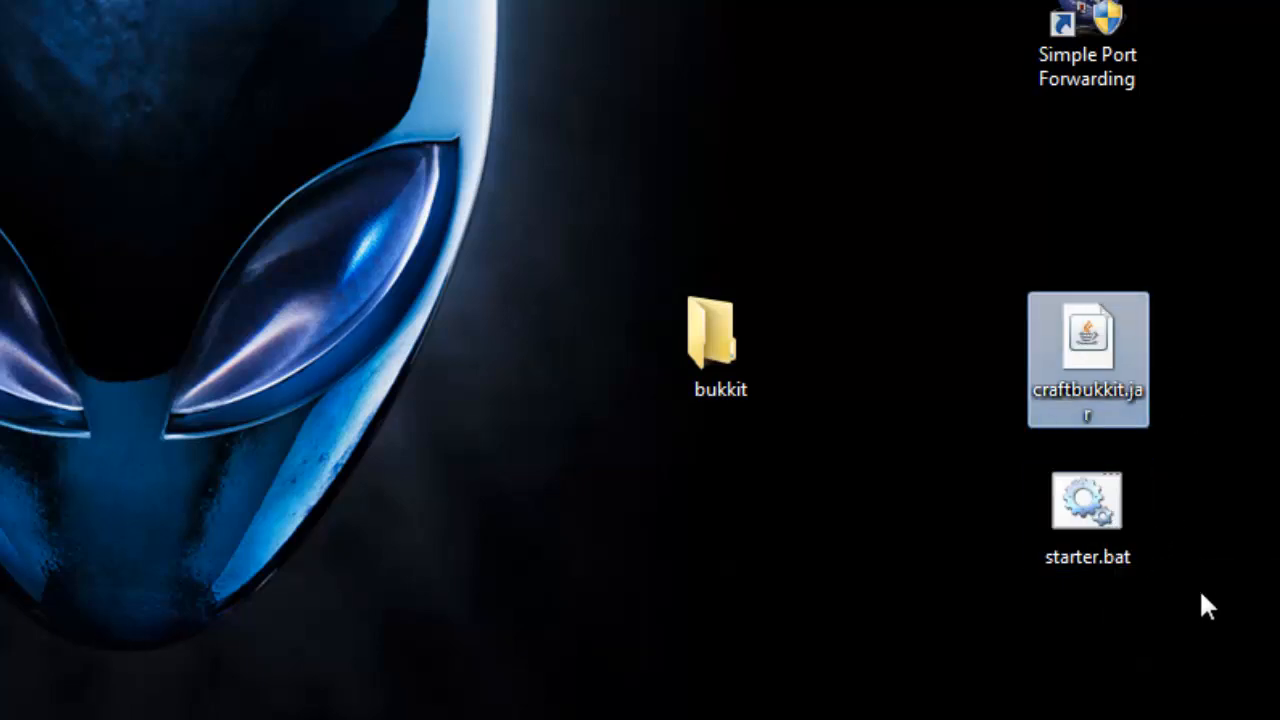
drag(1256, 582, 1028, 292)
drag(1104, 350, 756, 358)
Step: Run starter.bat from the bukkit folder to generate the server files, moving the folder window clear of the console
double_click(747, 335)
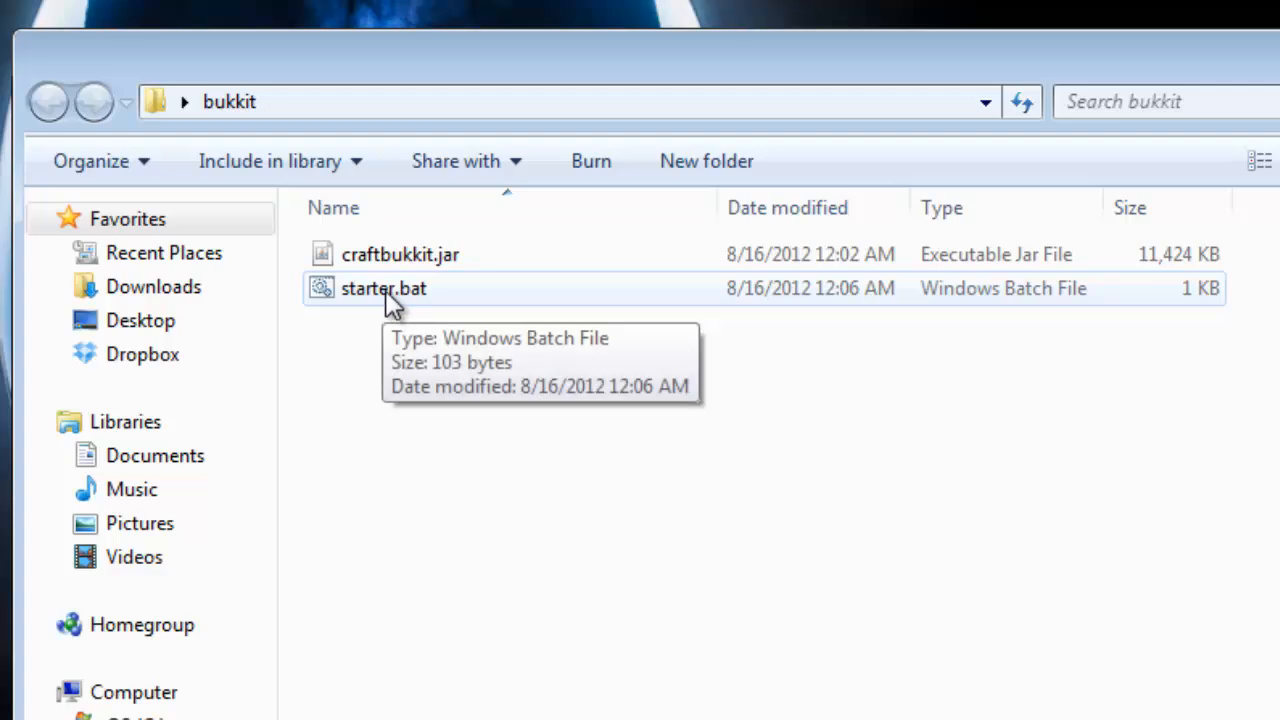
double_click(386, 291)
click(445, 382)
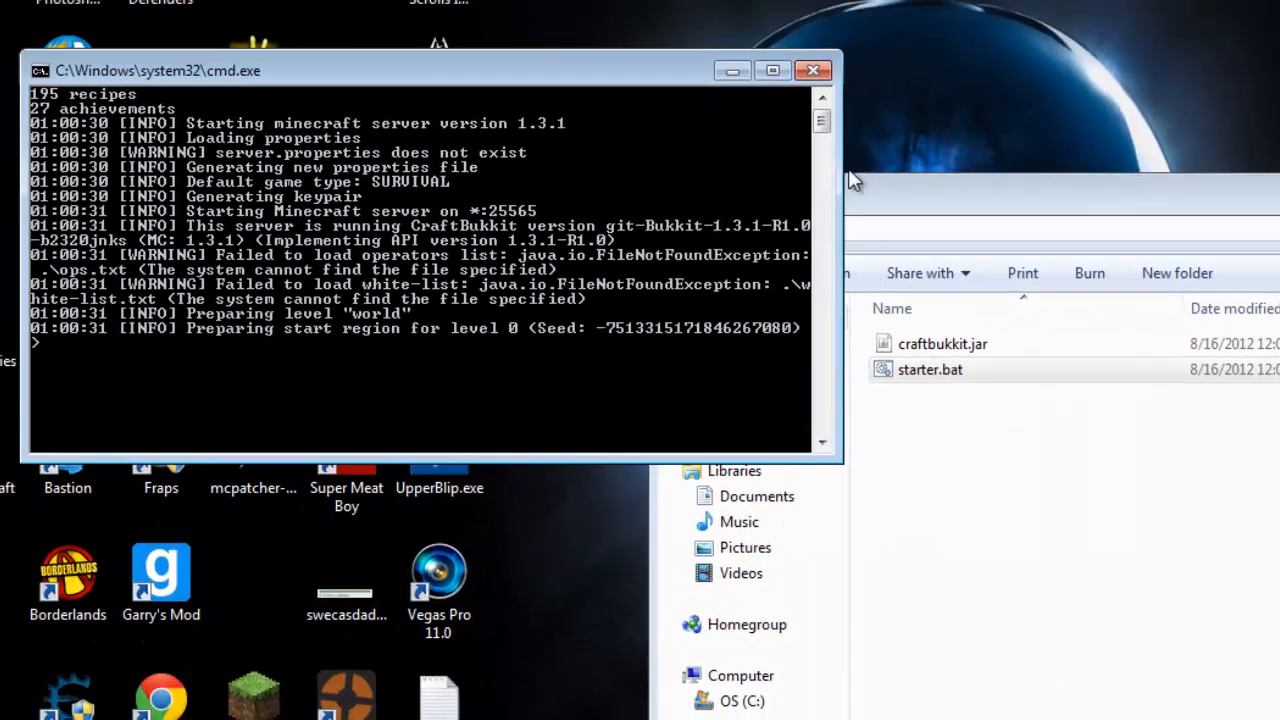
drag(1046, 190, 1163, 176)
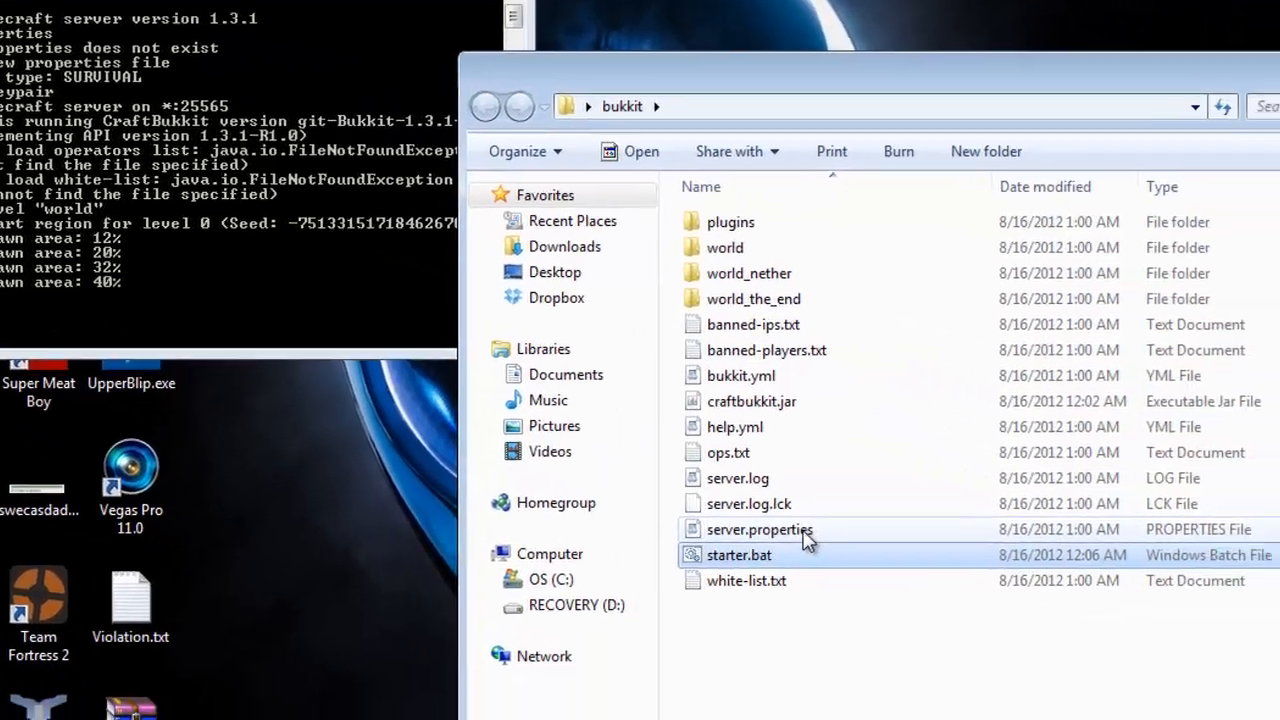
click(1086, 637)
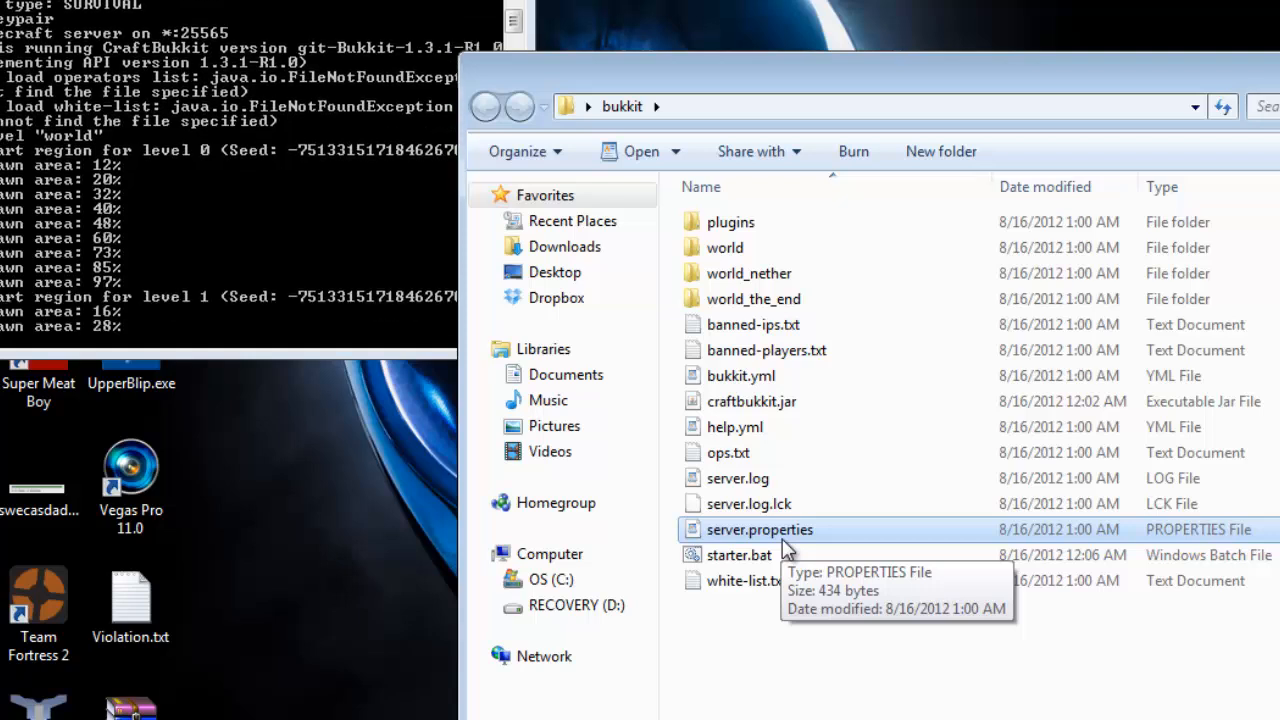
Step: Shut down the running Minecraft server by issuing the stop command in its console
click(268, 194)
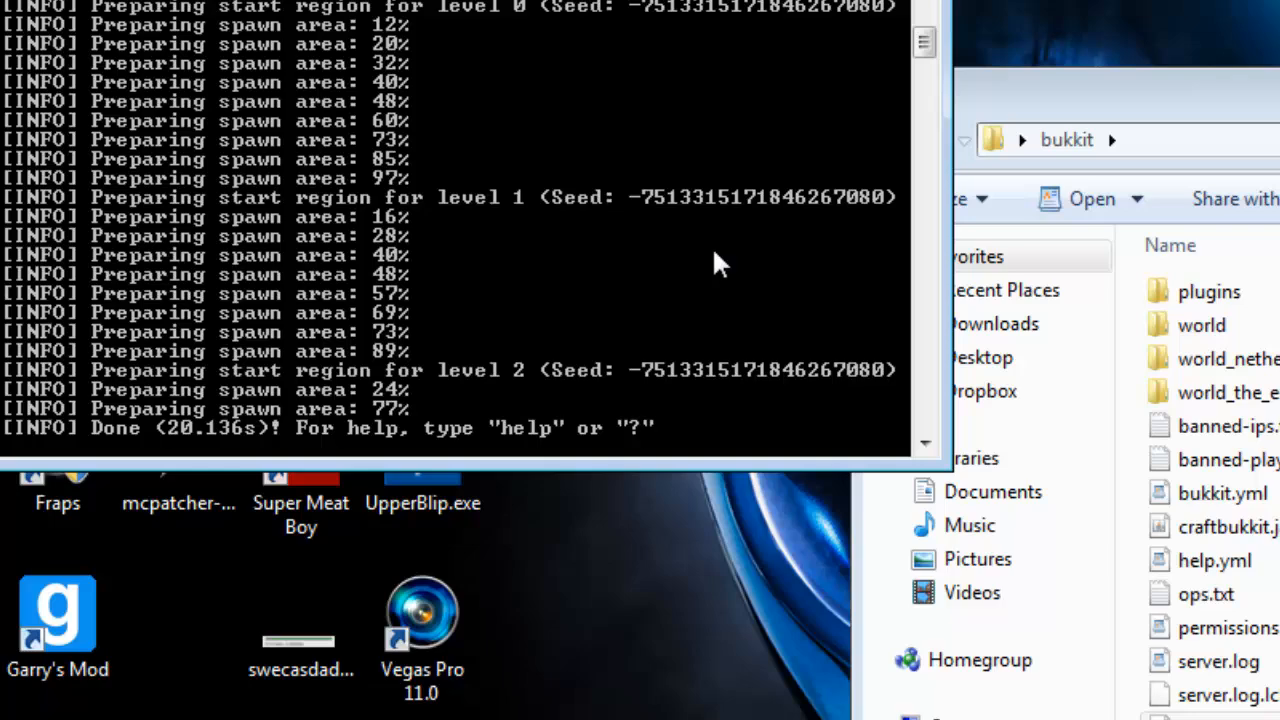
text(stop)
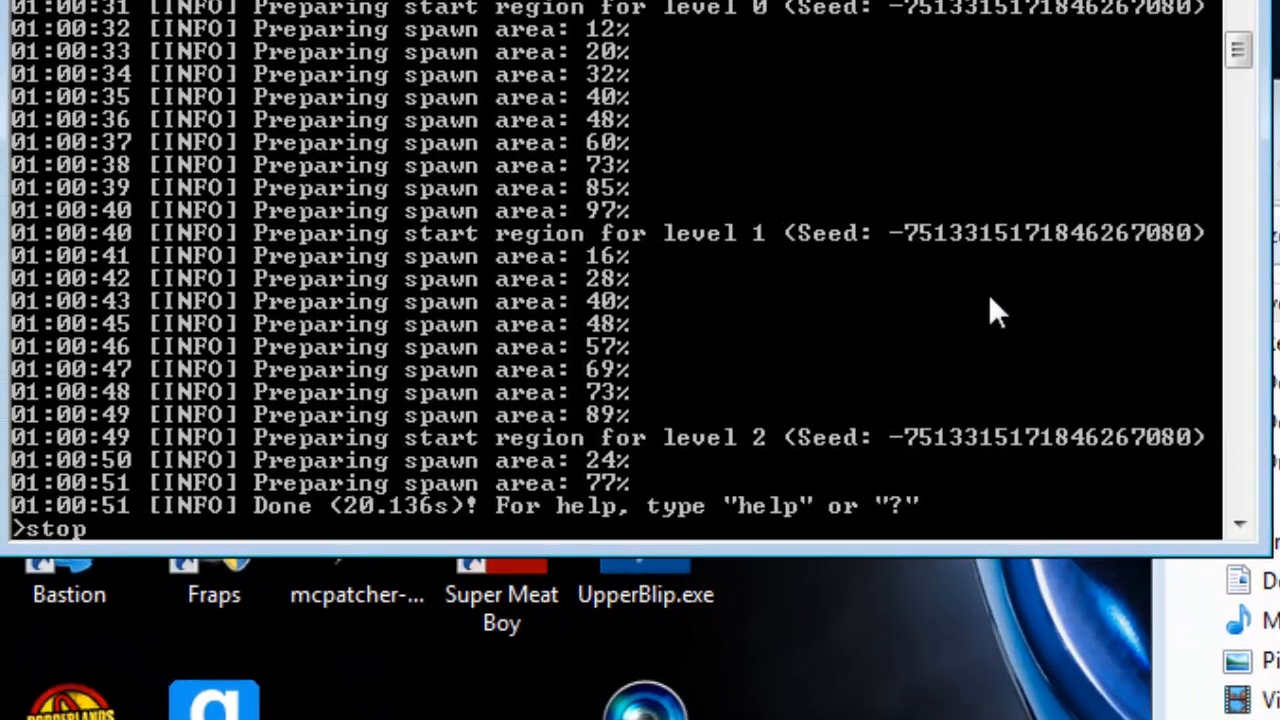
key(Return)
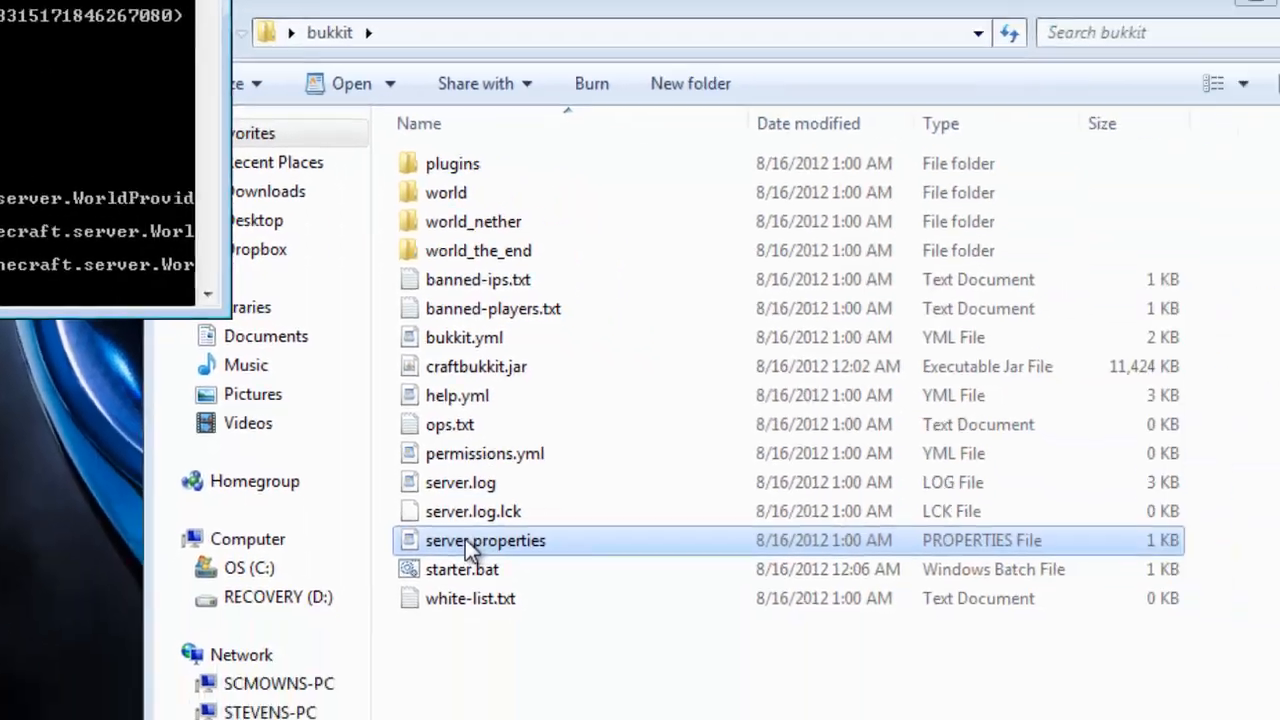
Step: Open server.properties from the bukkit folder and set server-ip to 192.168.1.4, copied from the IPv4 address in the Notepad notes
click(446, 531)
double_click(456, 526)
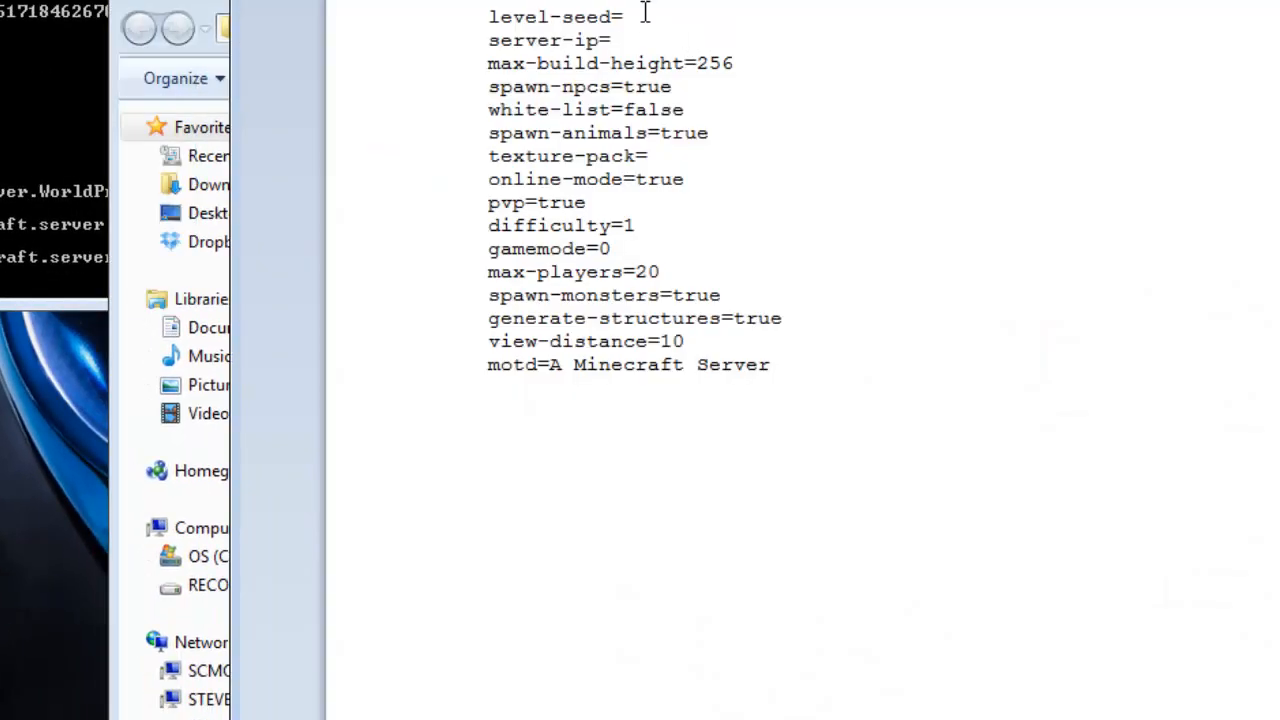
drag(514, 43, 603, 46)
click(616, 46)
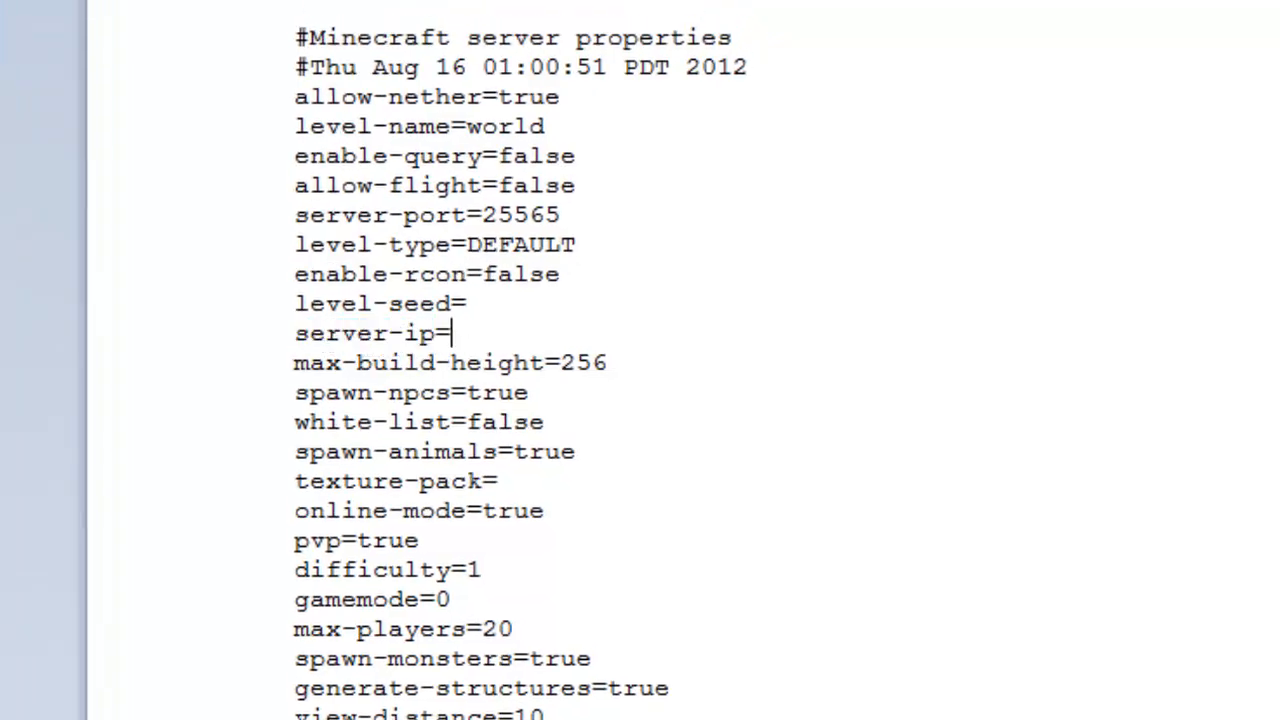
double_click(130, 432)
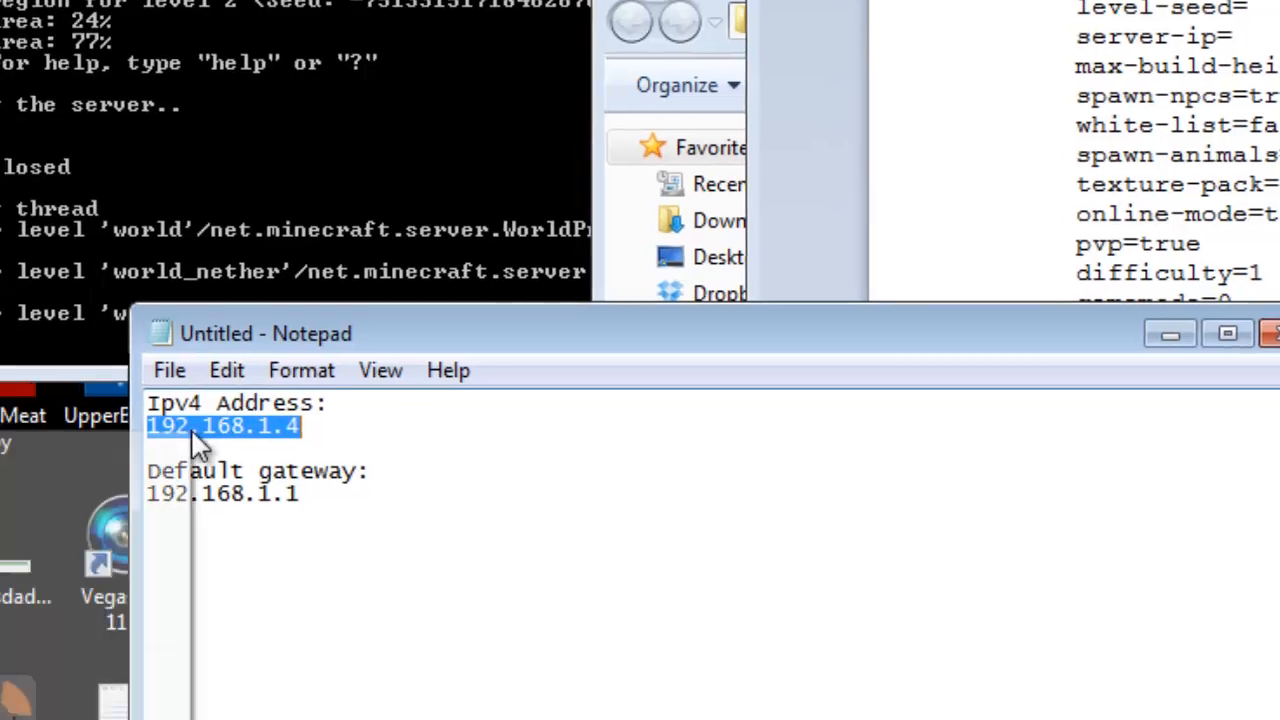
right_click(158, 448)
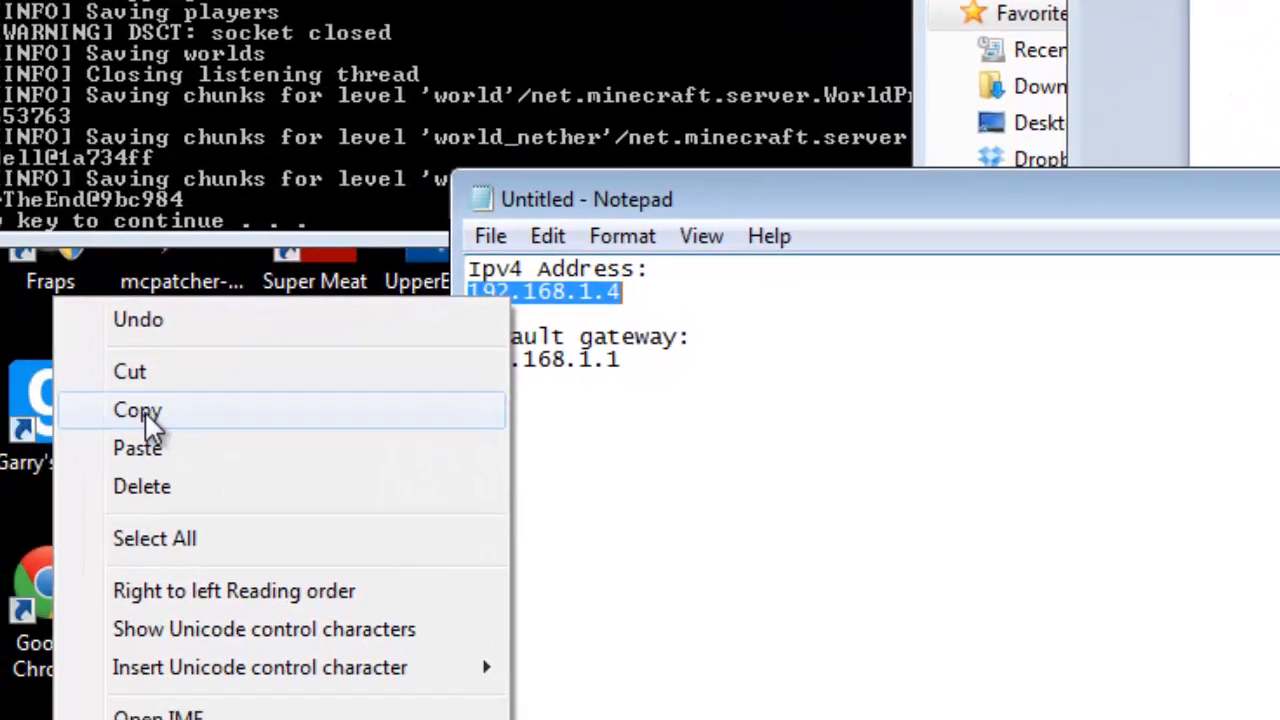
click(150, 412)
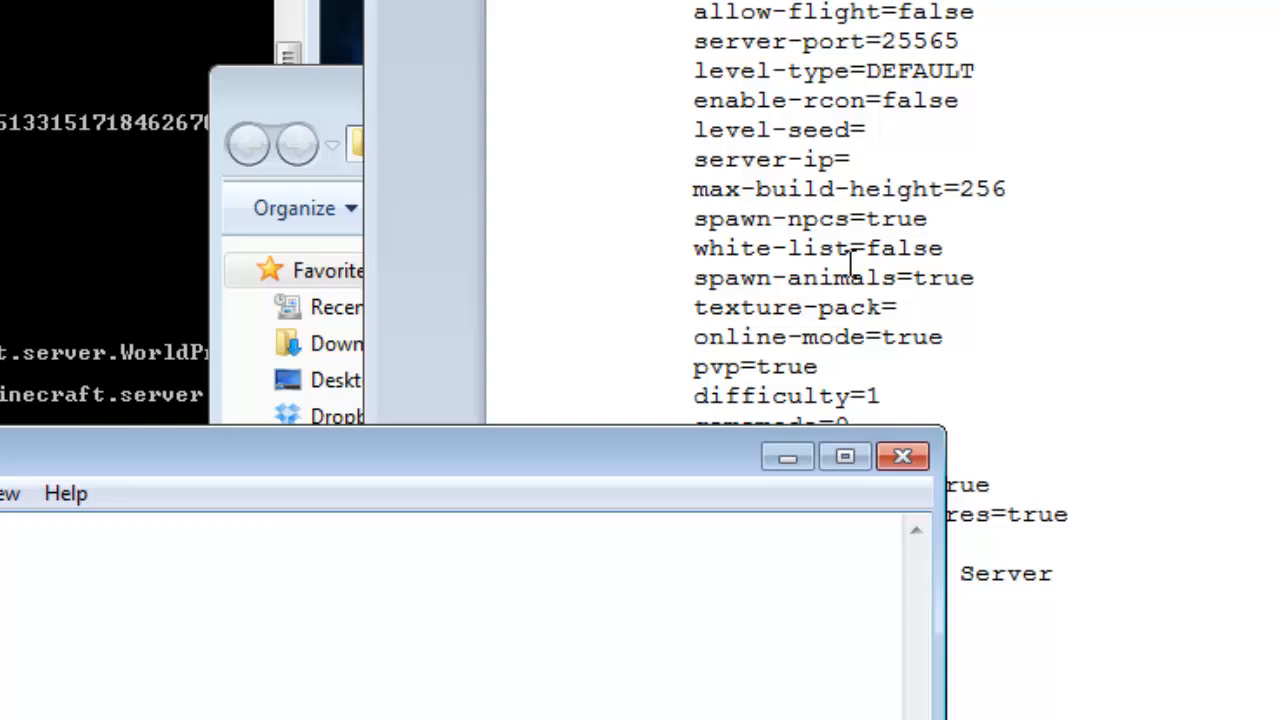
click(850, 162)
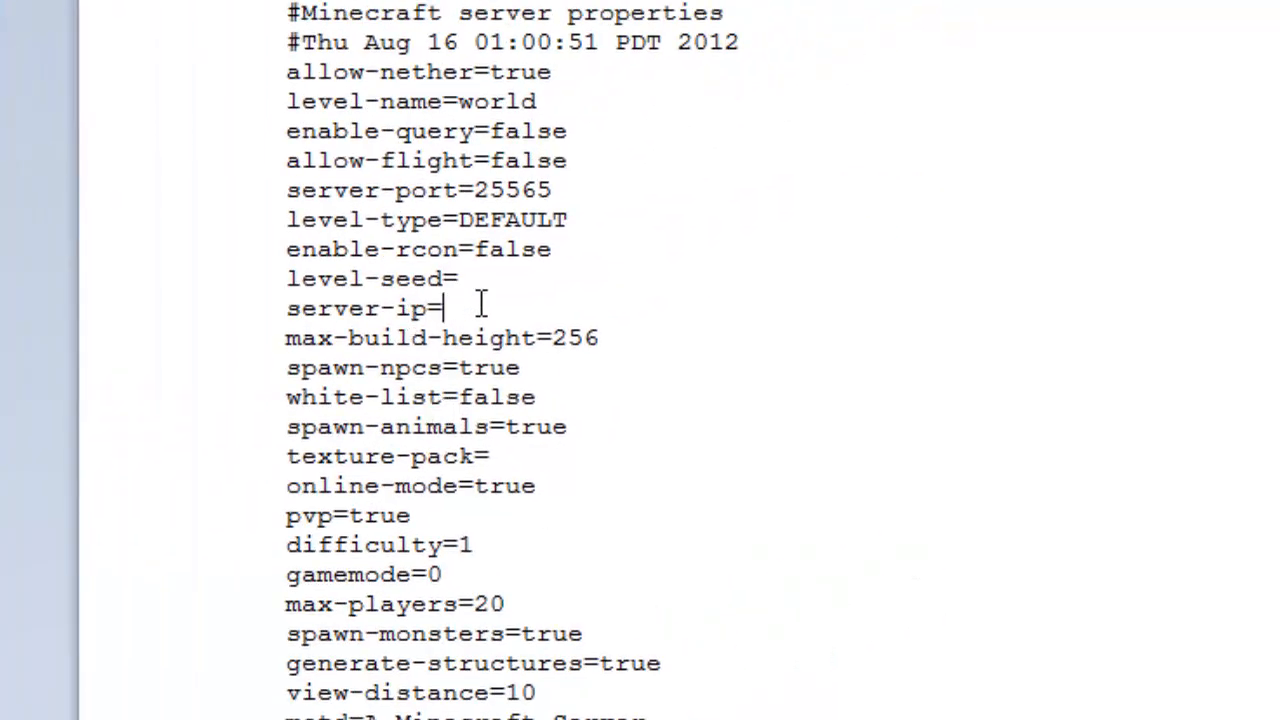
key(ctrl+v)
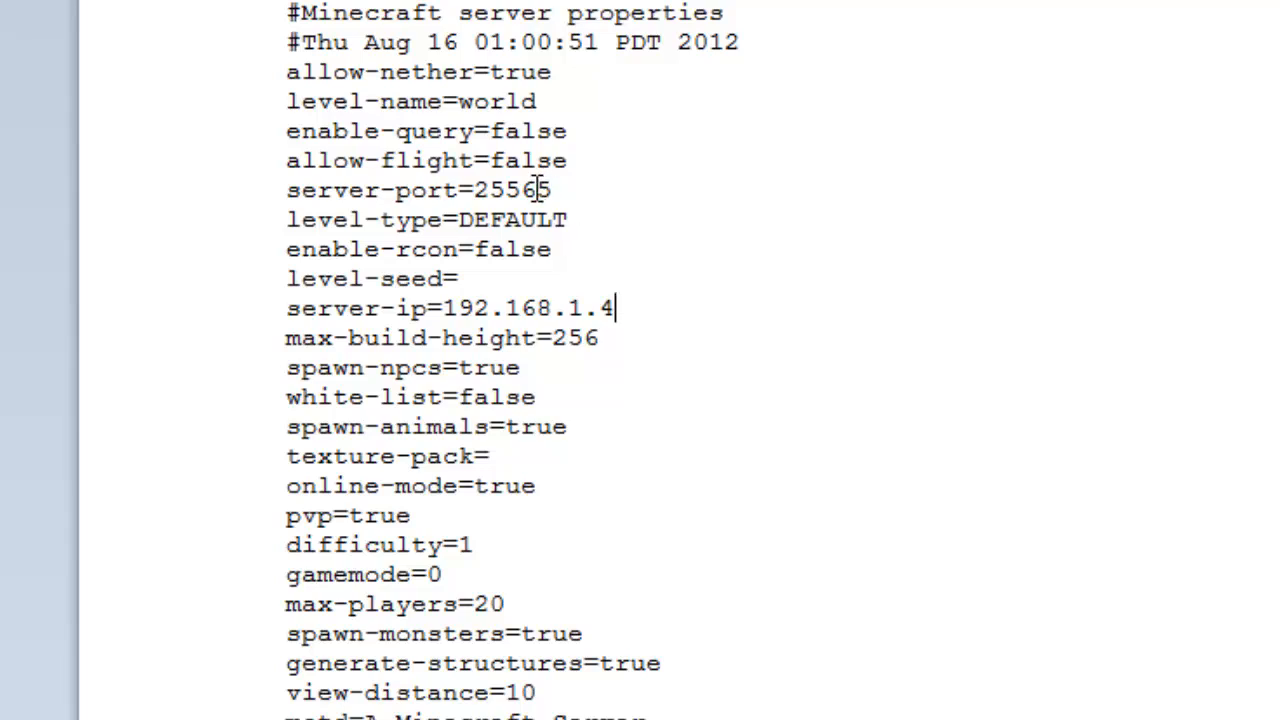
Step: Check the server-port and server-ip values in server.properties, comparing the IP with the IPv4 address in the Notepad notes
drag(521, 190, 564, 190)
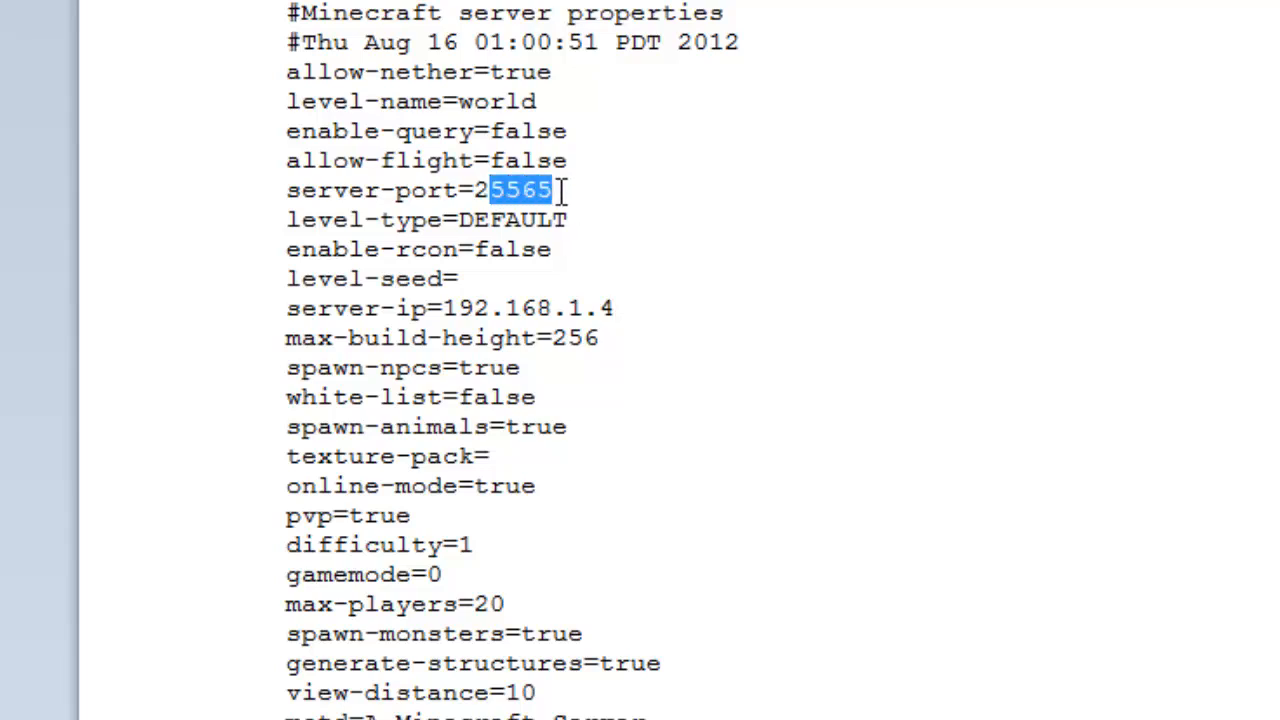
click(492, 195)
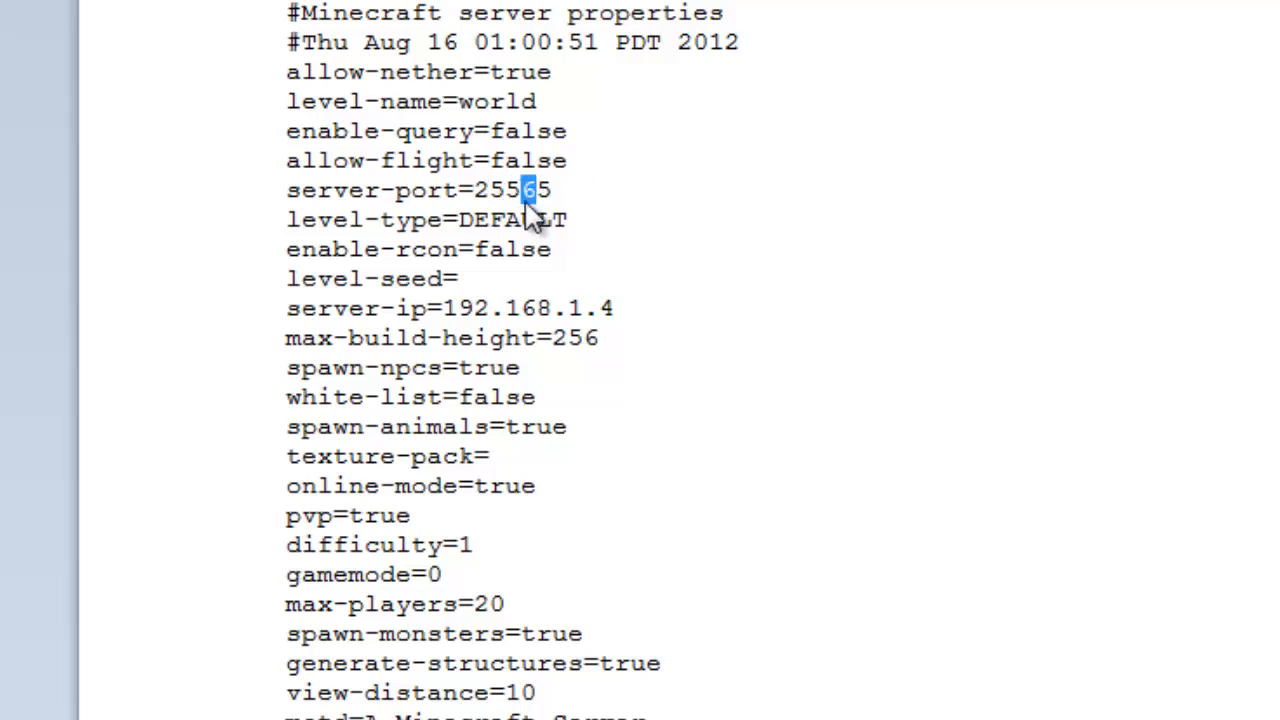
double_click(500, 192)
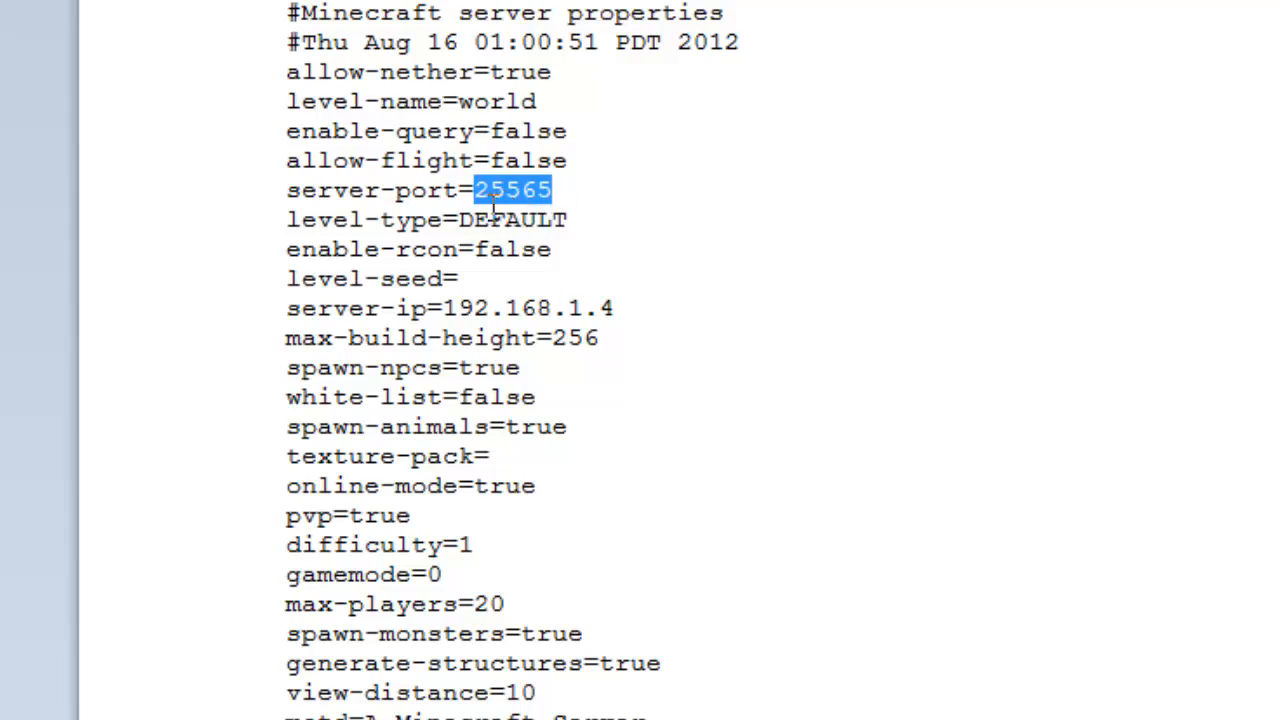
drag(489, 192, 557, 192)
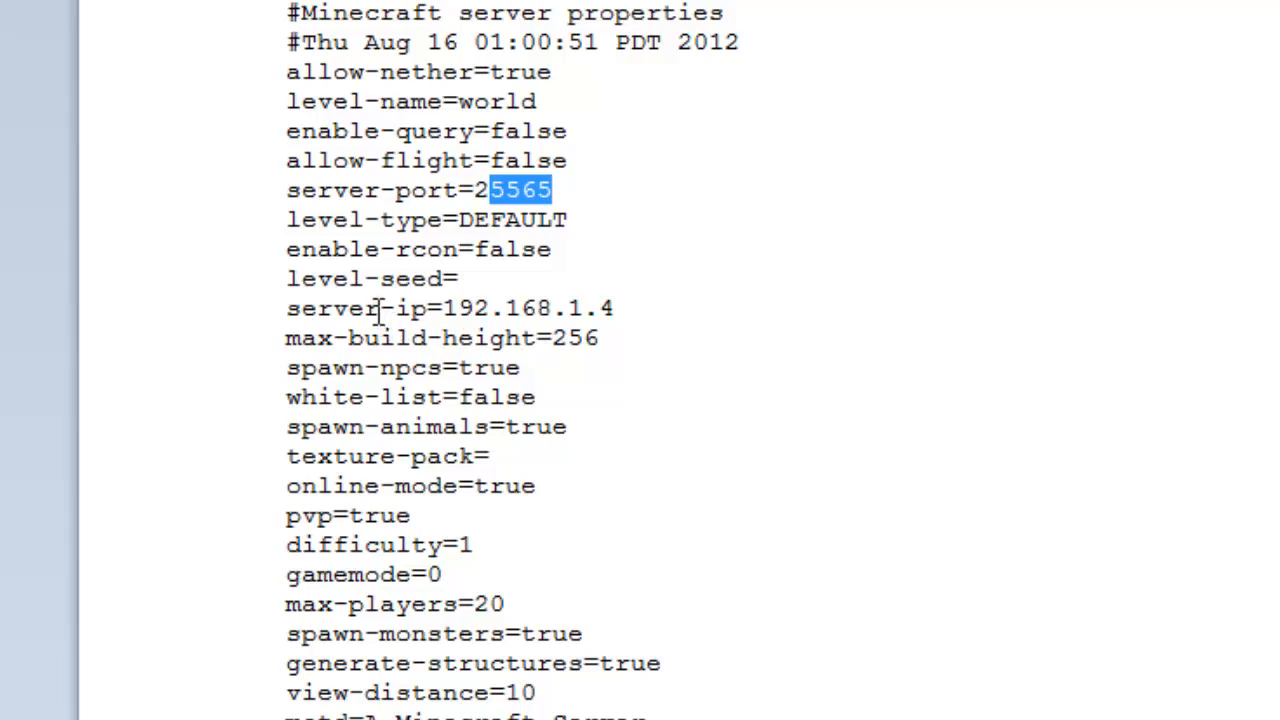
drag(385, 312, 663, 306)
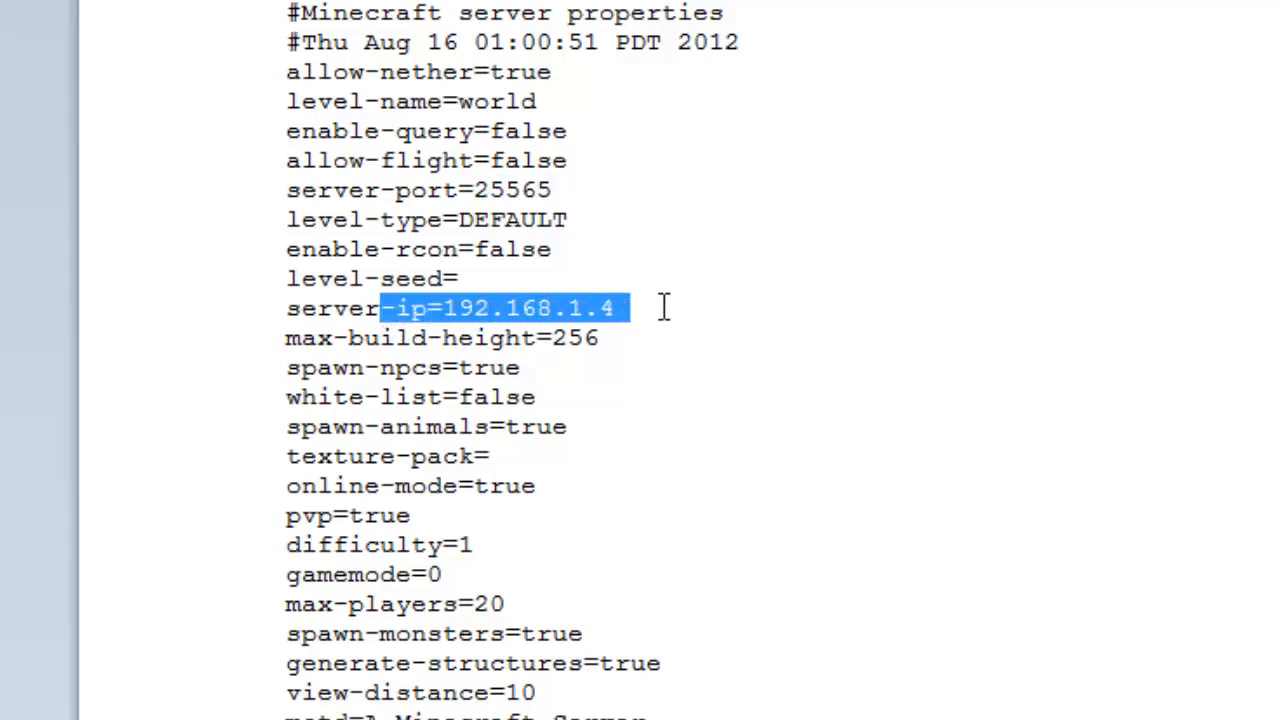
key(alt+Tab)
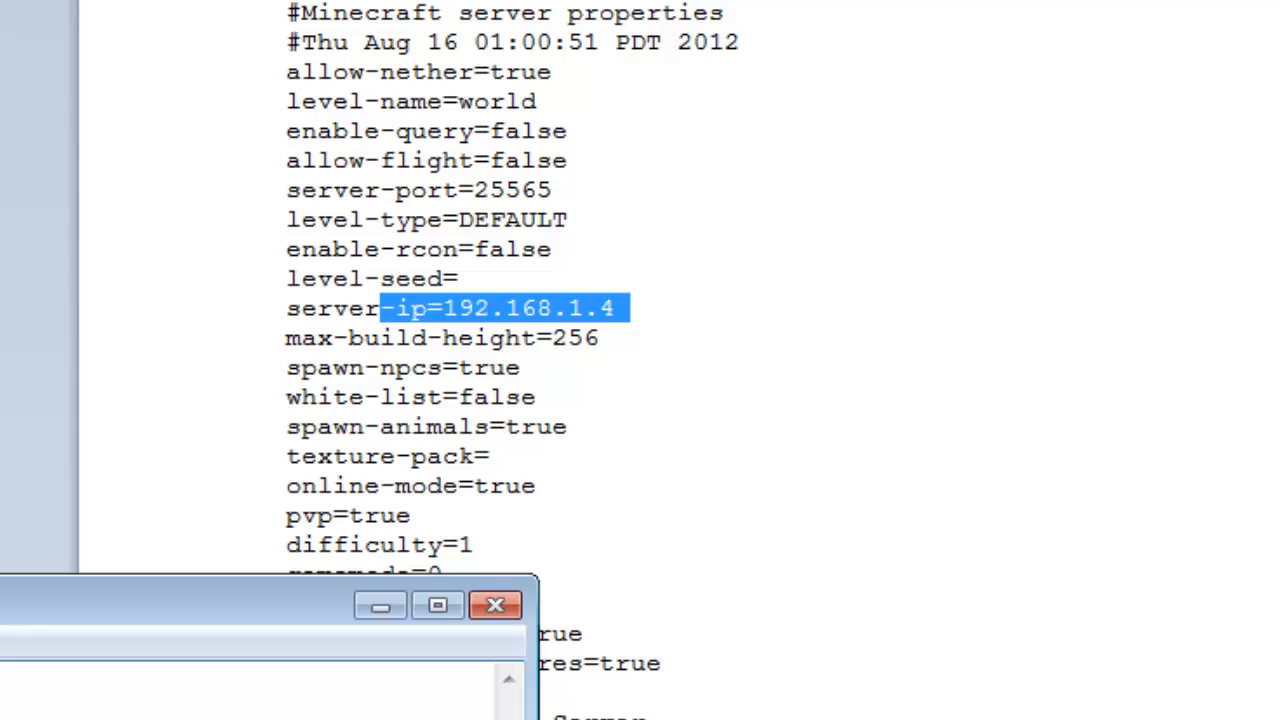
click(397, 296)
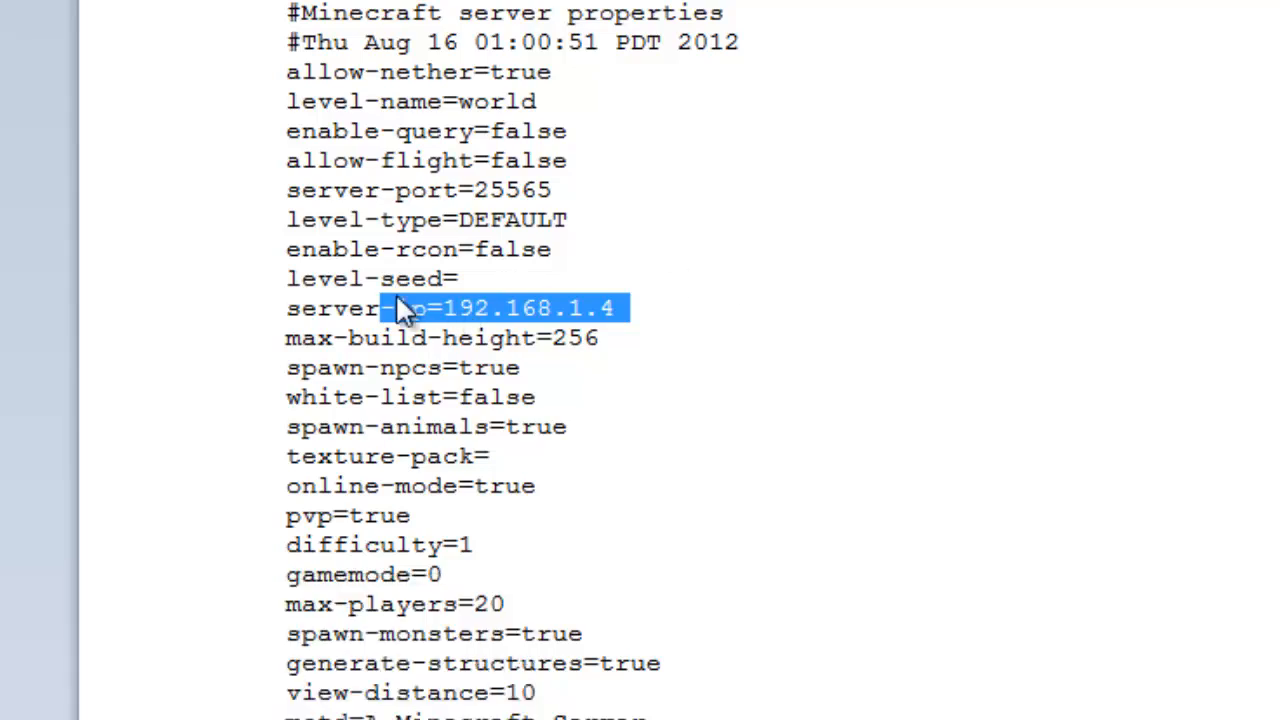
click(566, 308)
drag(669, 309, 464, 318)
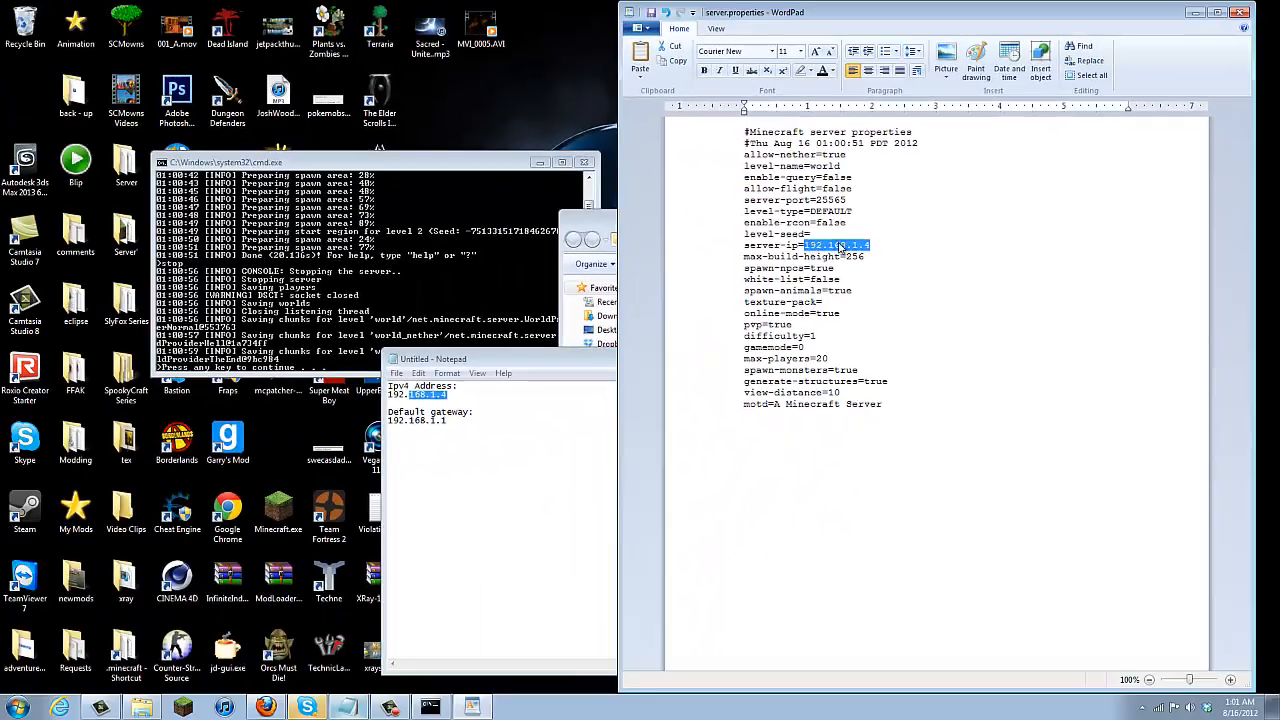
Step: Save the edited server.properties file and close it
click(646, 29)
click(665, 110)
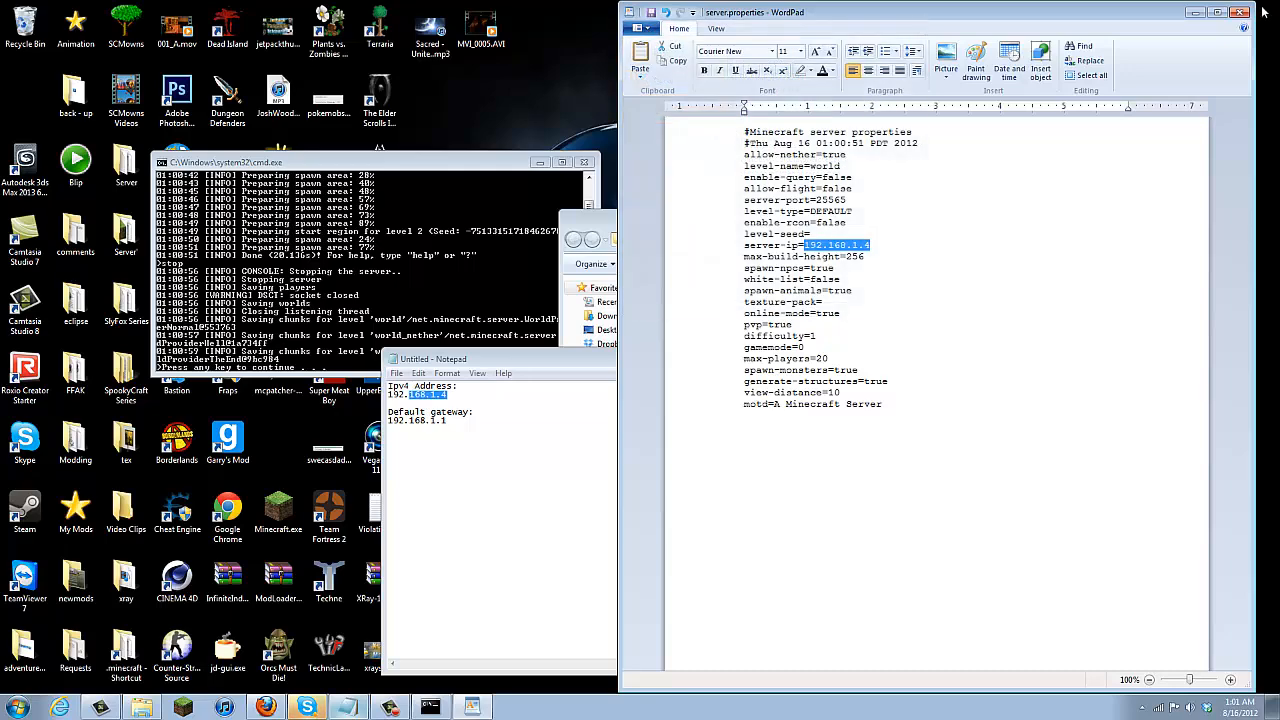
click(1240, 12)
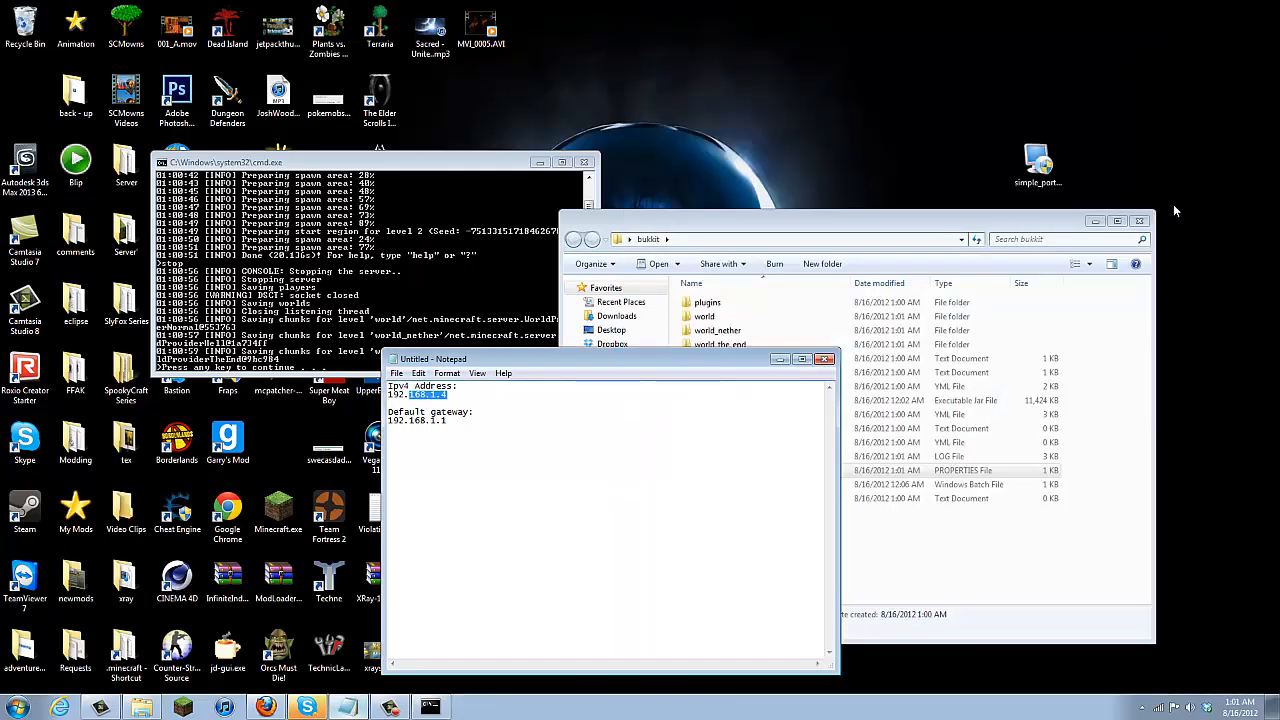
Step: Clear the desktop by closing the bukkit folder window, the stopped server's console and the Notepad notes
click(1139, 220)
click(584, 162)
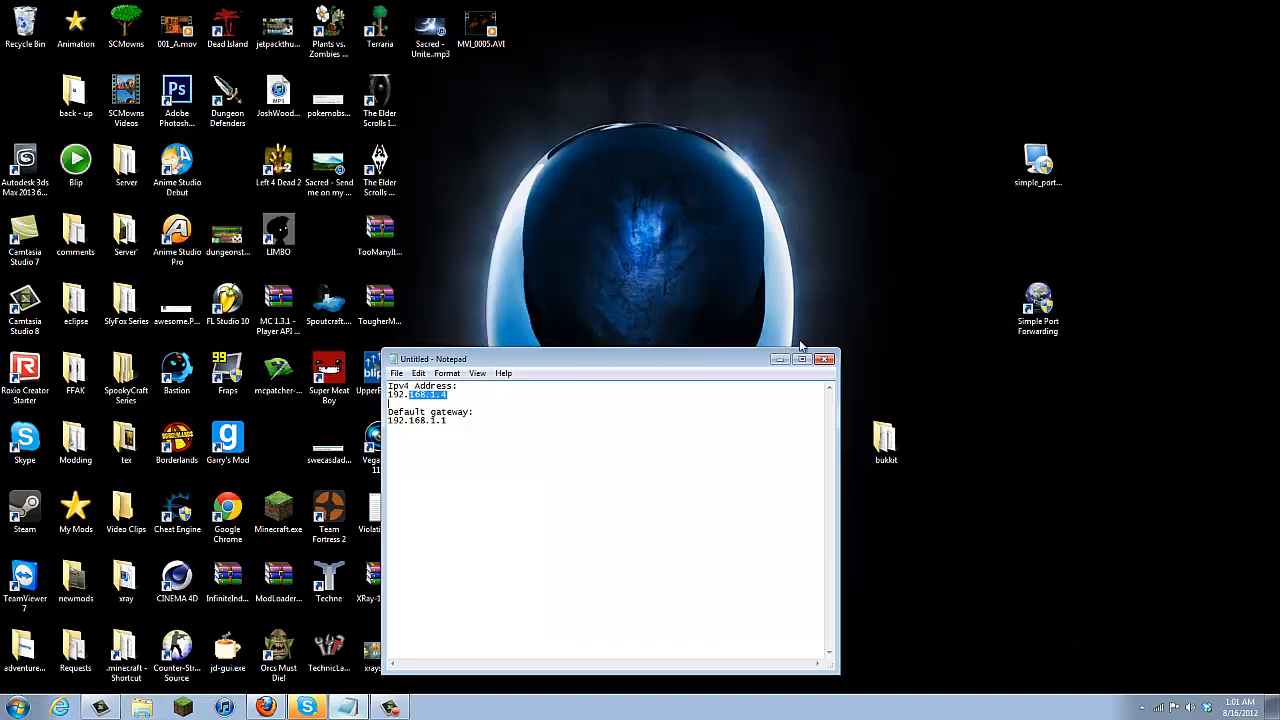
click(826, 360)
click(668, 354)
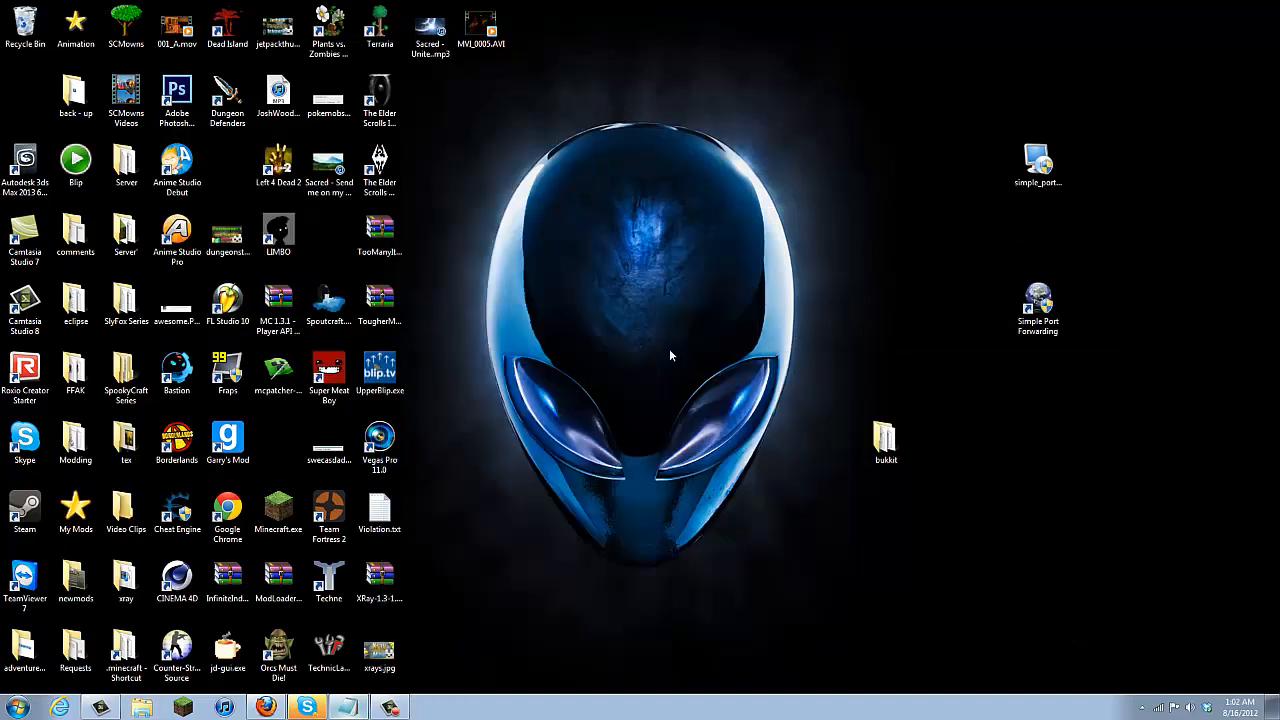
Step: Search Google for "what is my ip" in a new Firefox tab and copy the public IP address from the results
click(265, 707)
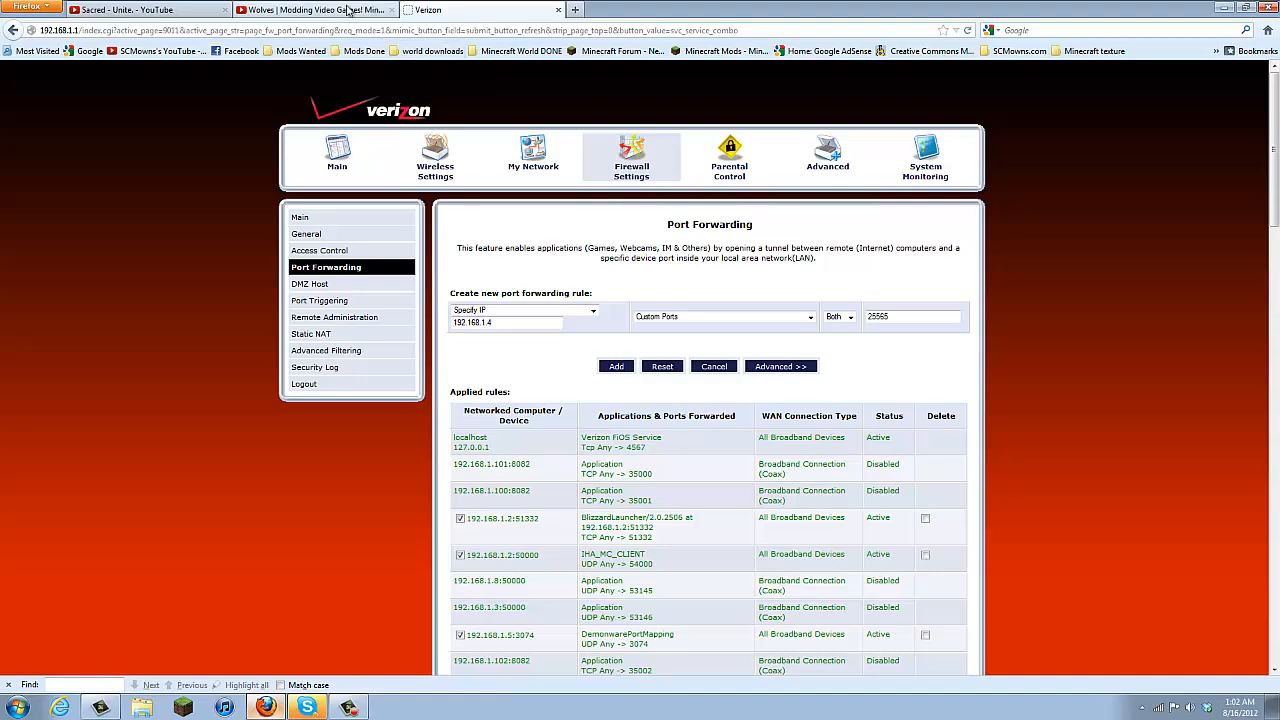
click(570, 10)
click(88, 51)
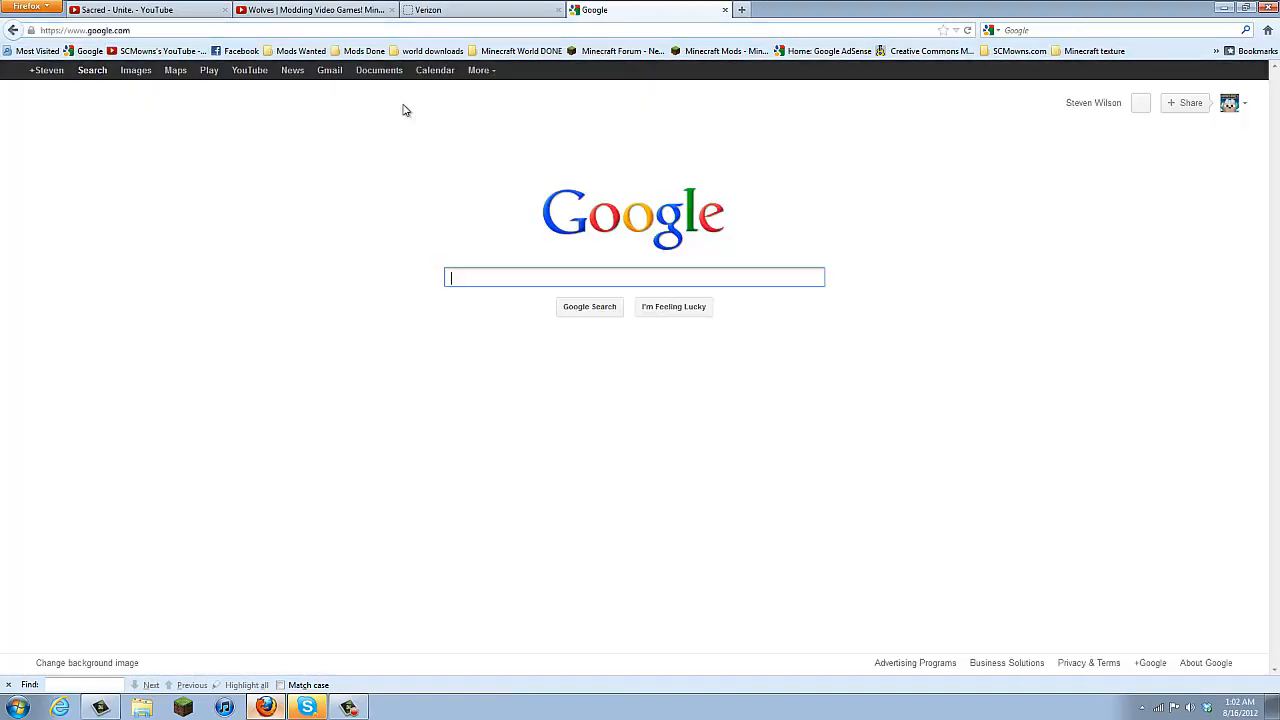
text(wh)
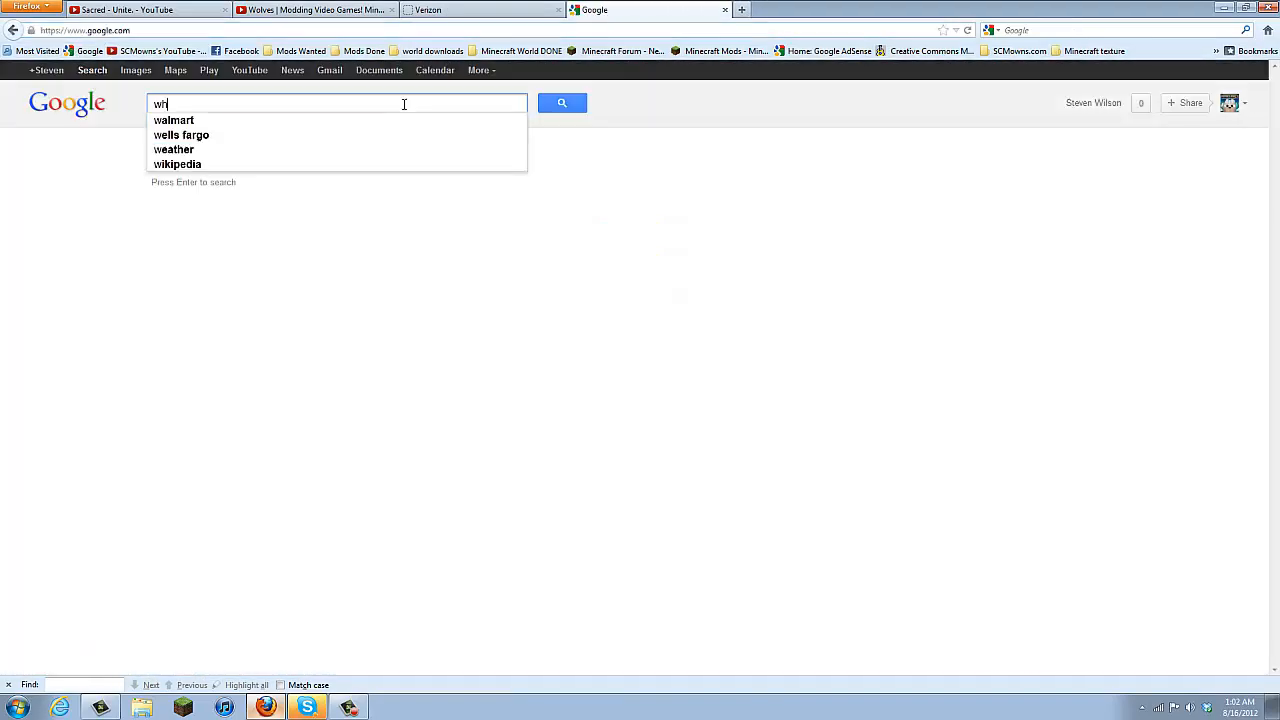
text(at is my ip)
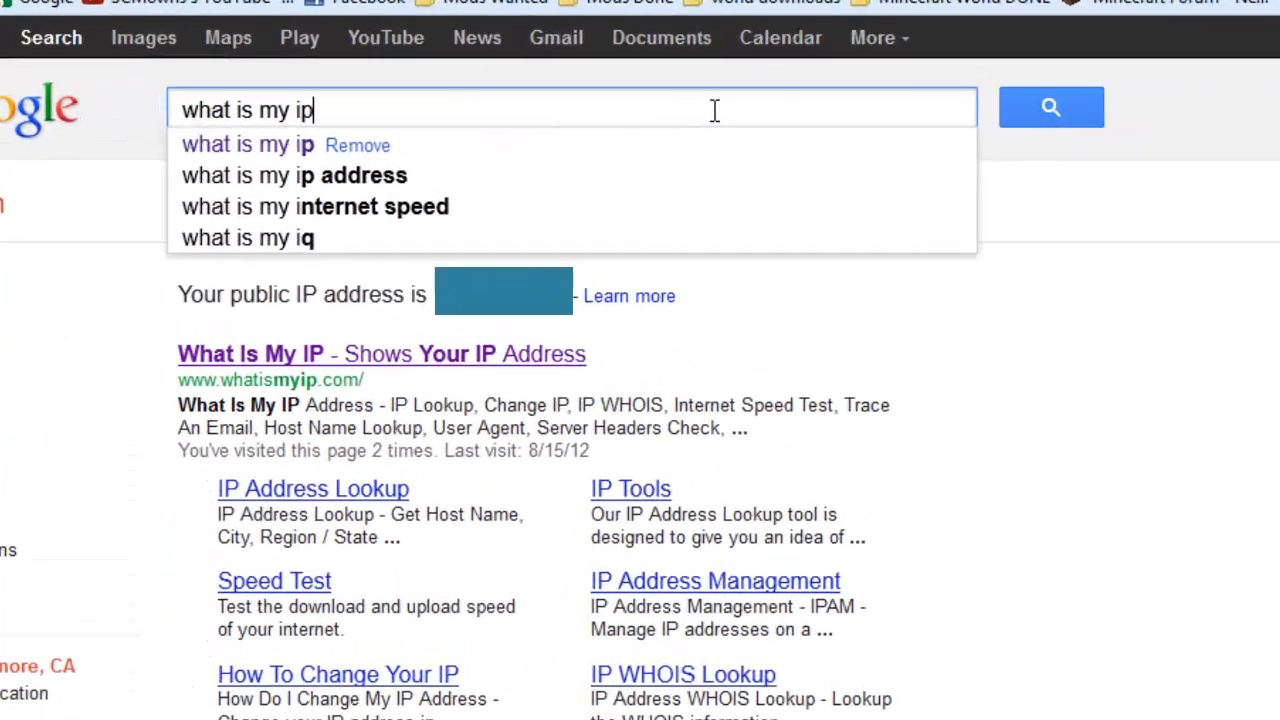
key(Return)
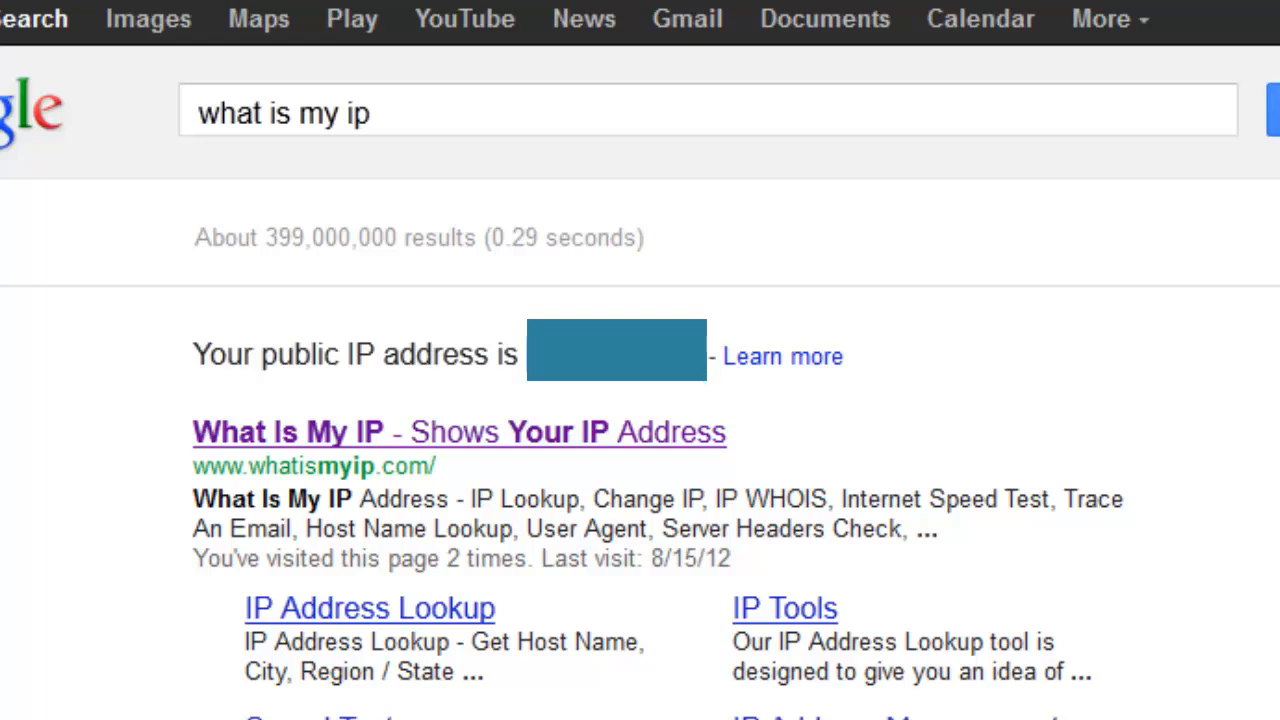
right_click(652, 356)
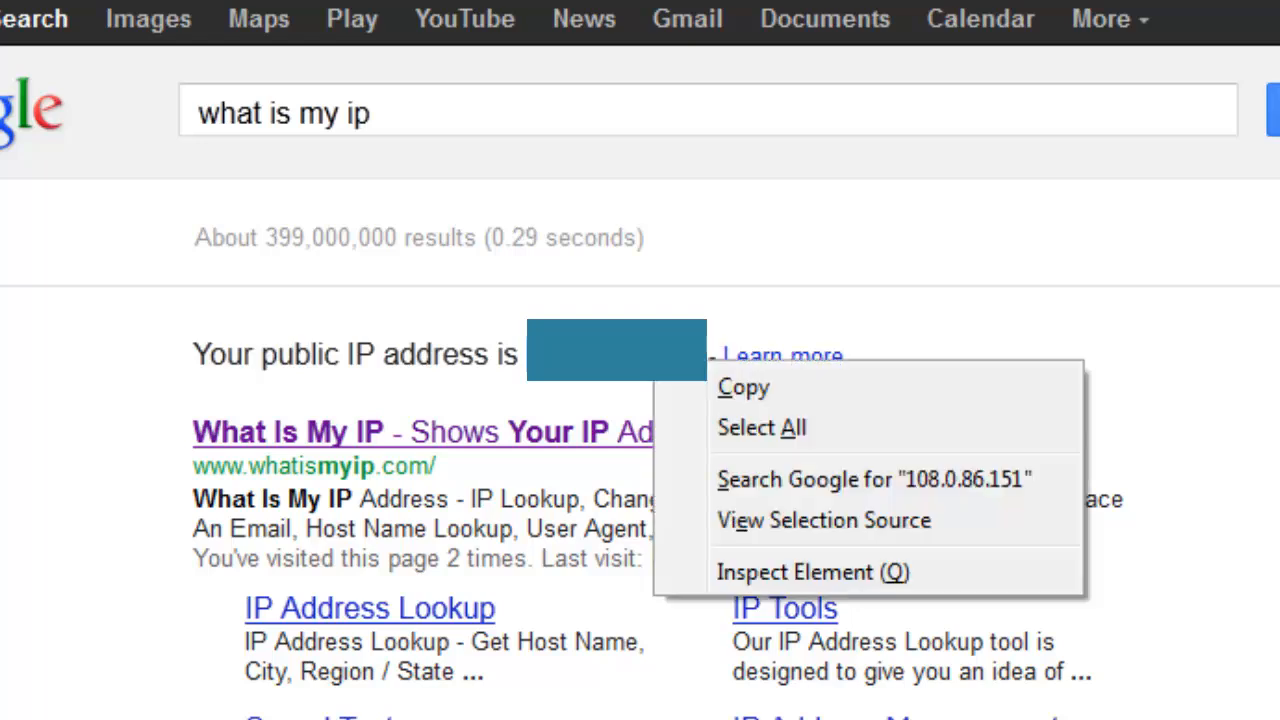
click(712, 386)
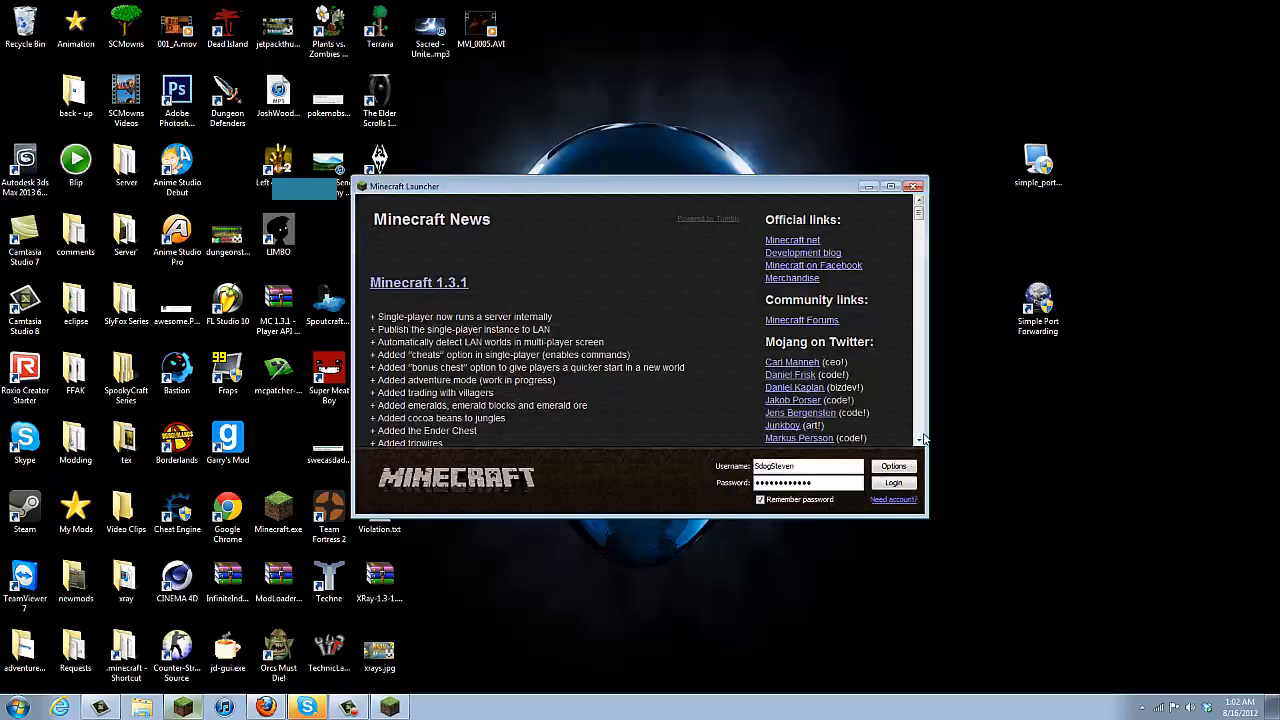
Step: Move the Minecraft Launcher aside and start the server by running starter.bat from the bukkit folder, accepting the security warning
drag(790, 198, 602, 236)
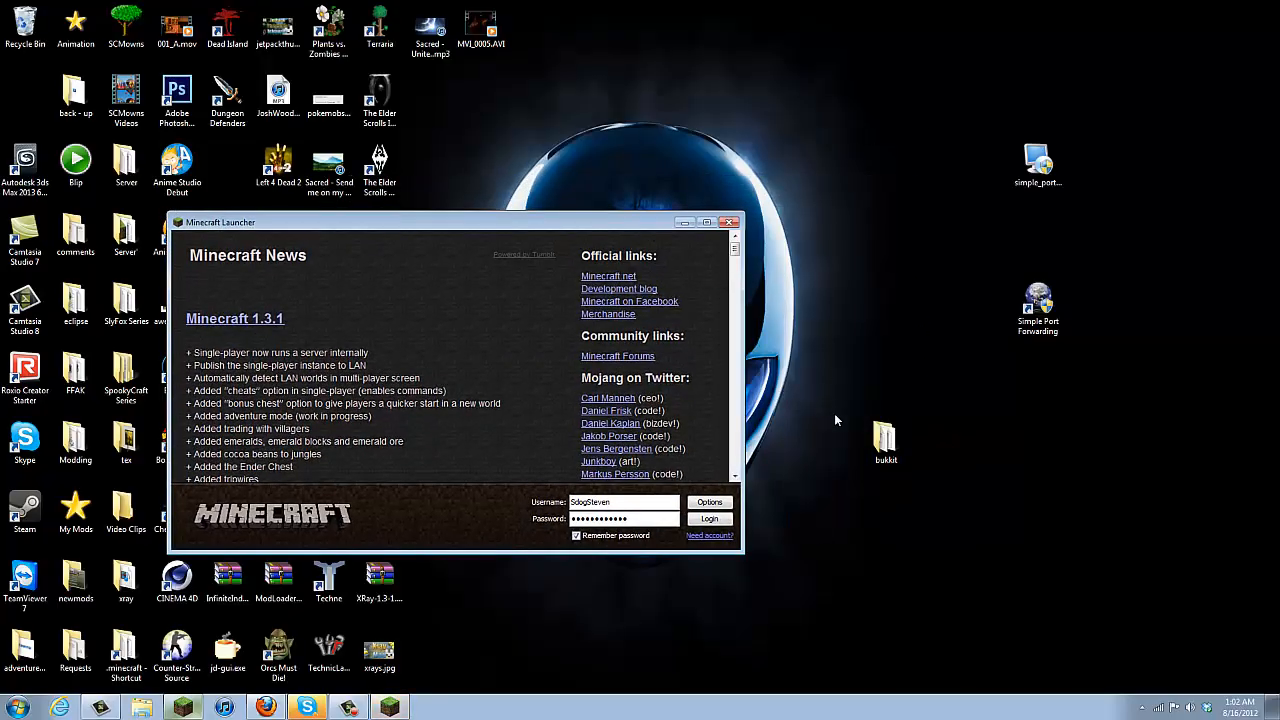
double_click(880, 440)
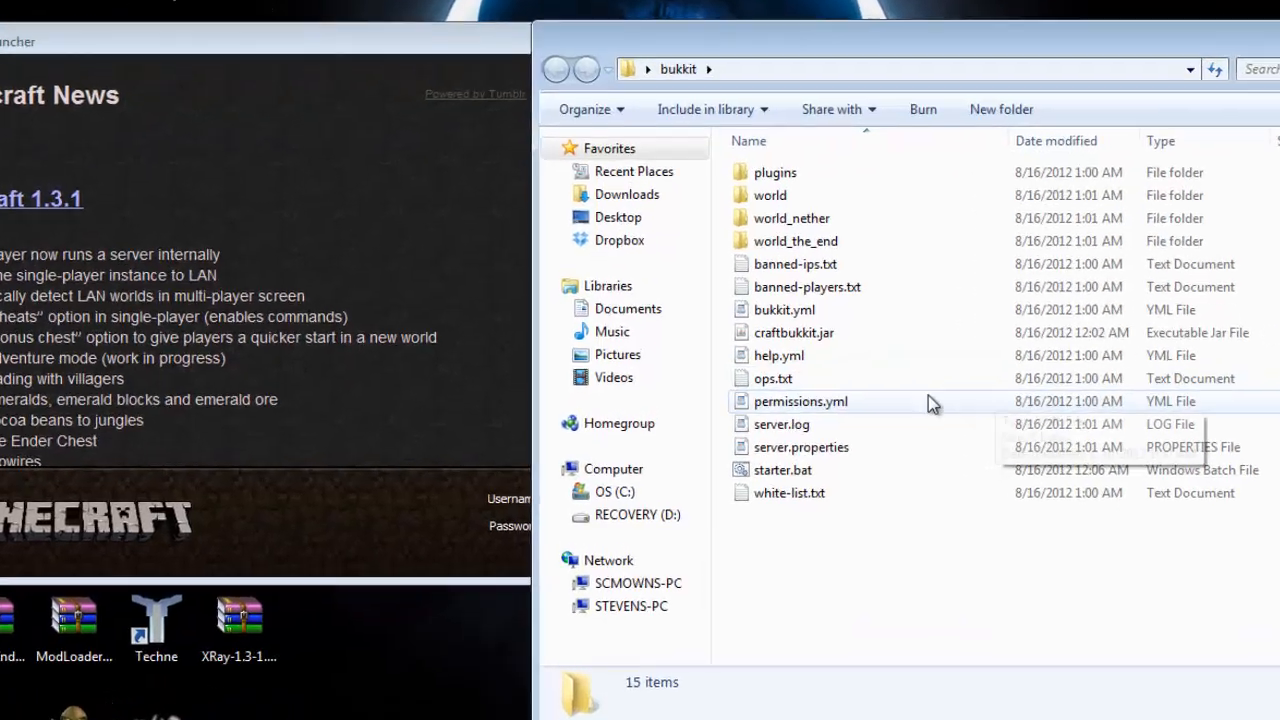
click(782, 449)
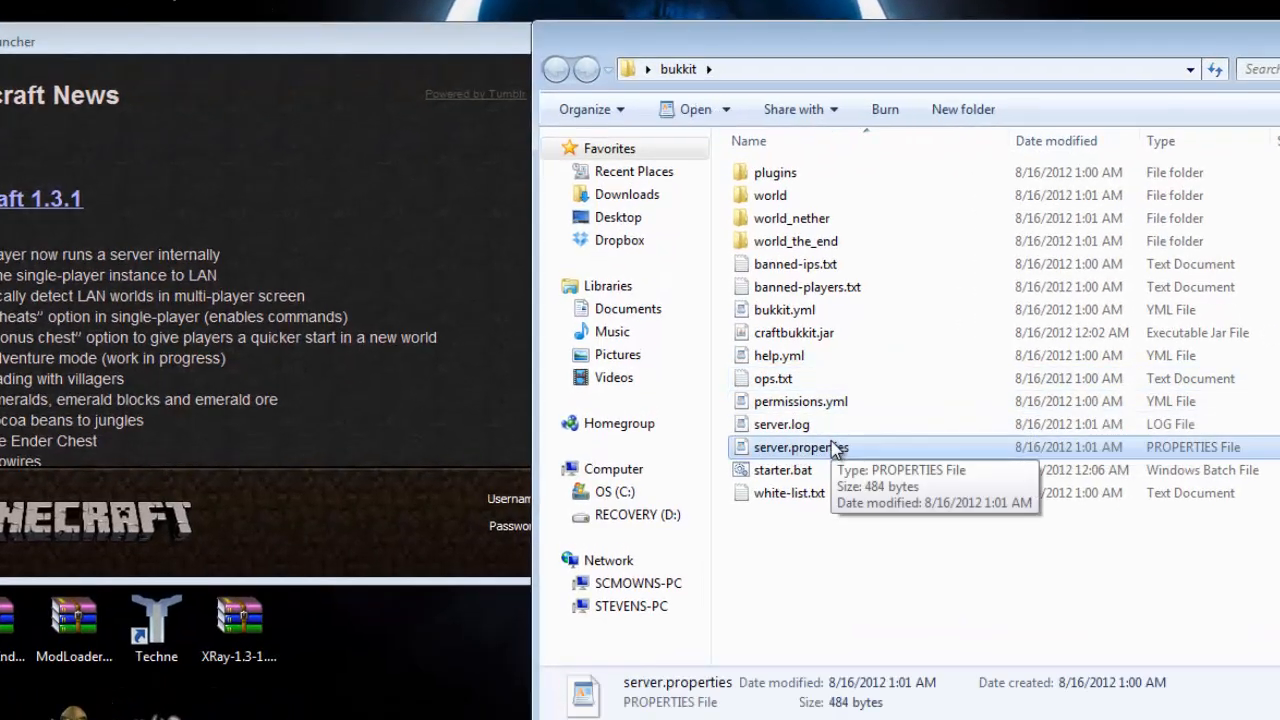
double_click(800, 477)
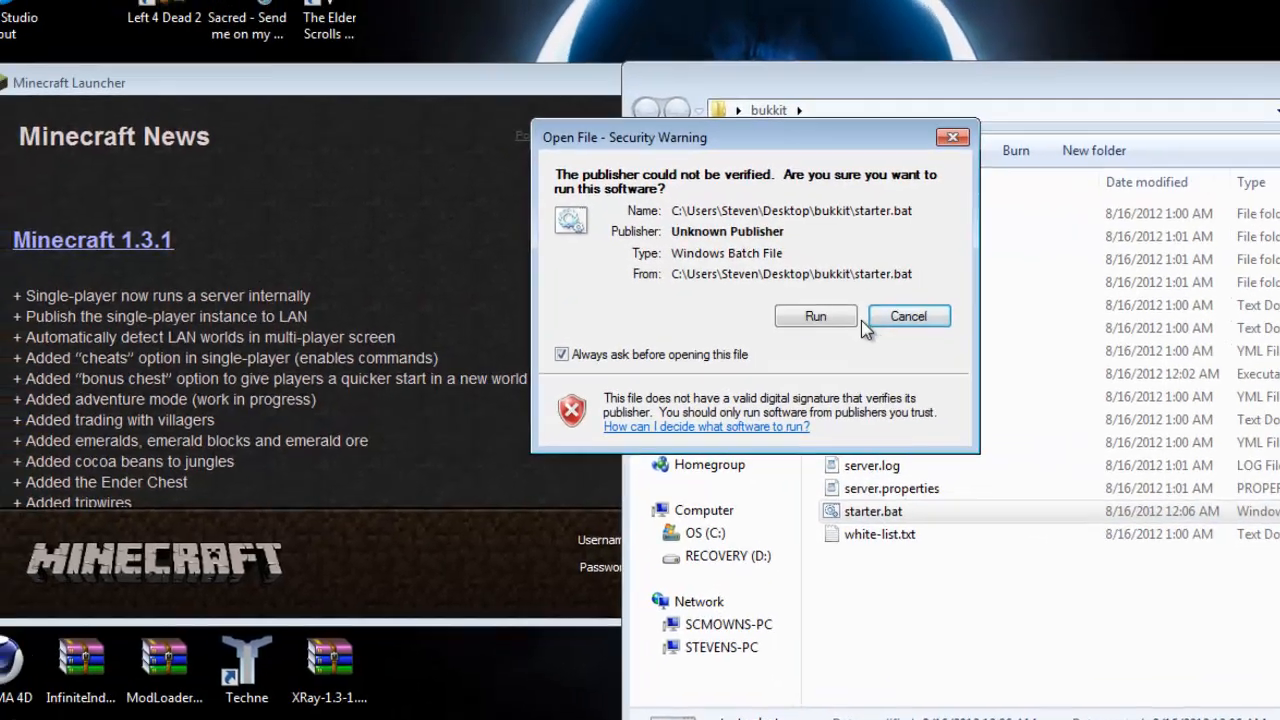
click(736, 279)
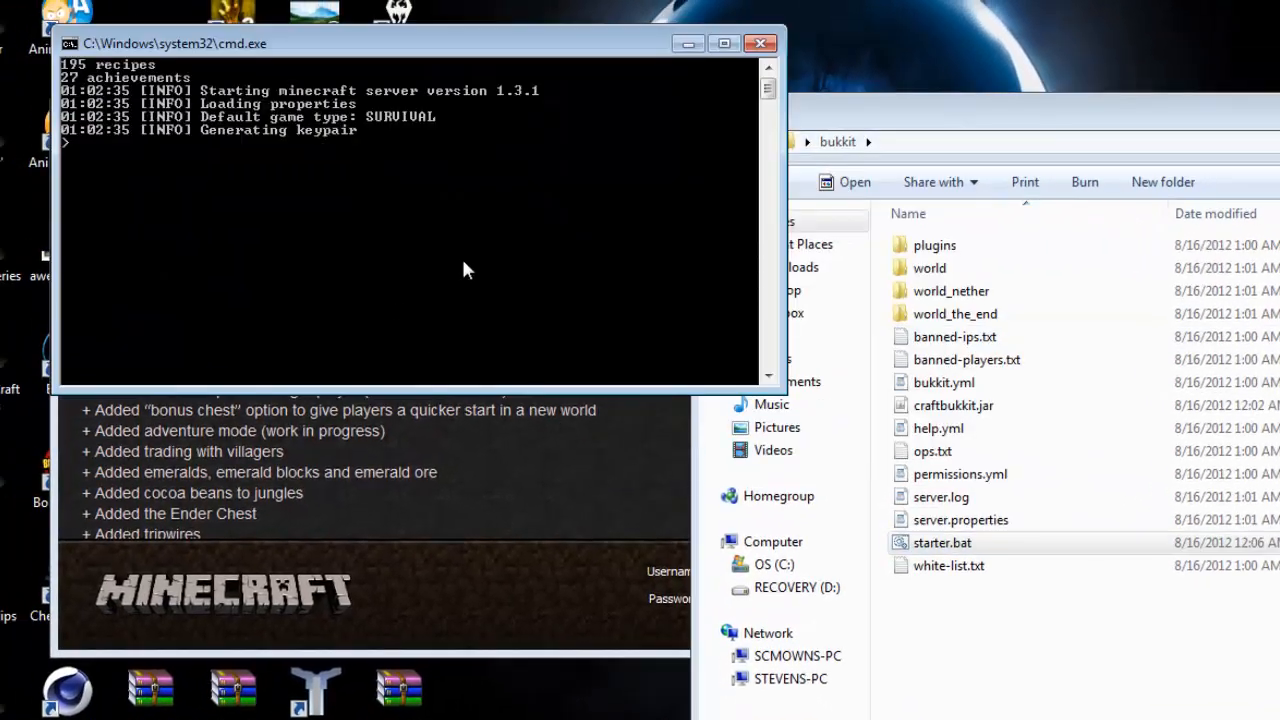
Step: Log in through the Minecraft Launcher and join the multiplayer server by direct connection with the copied public IP address
click(417, 484)
click(930, 600)
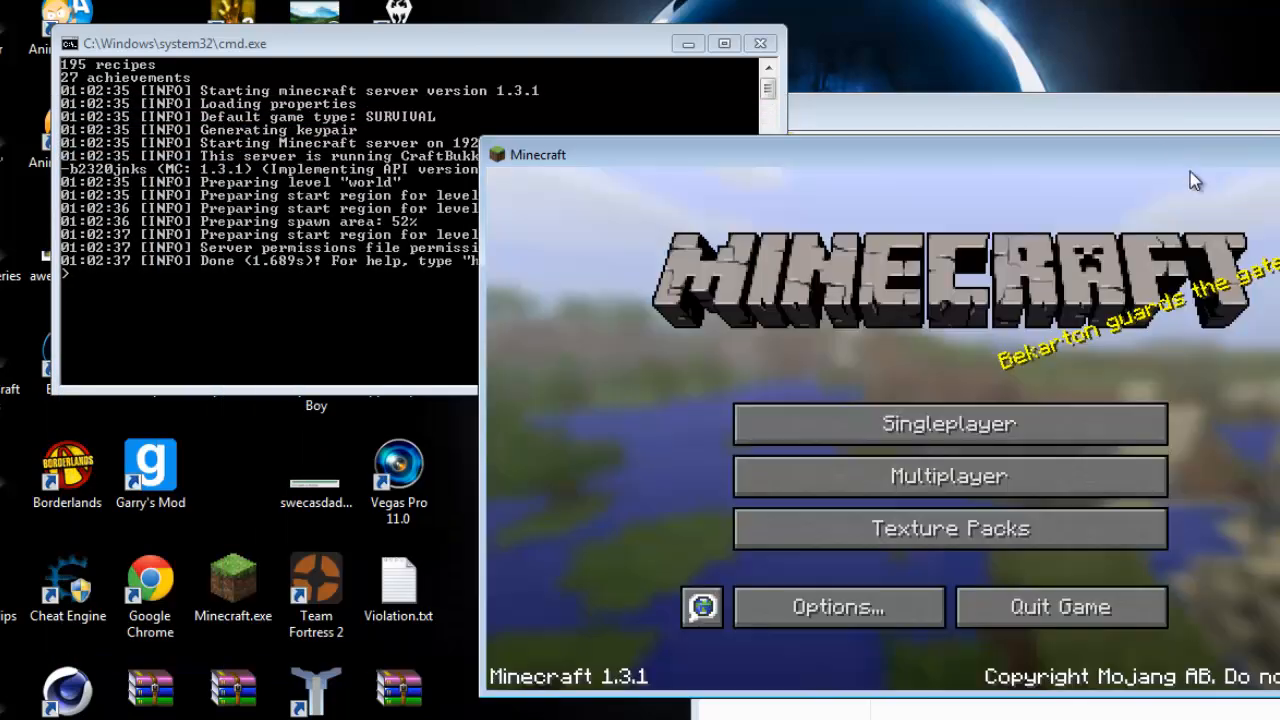
click(949, 476)
click(945, 600)
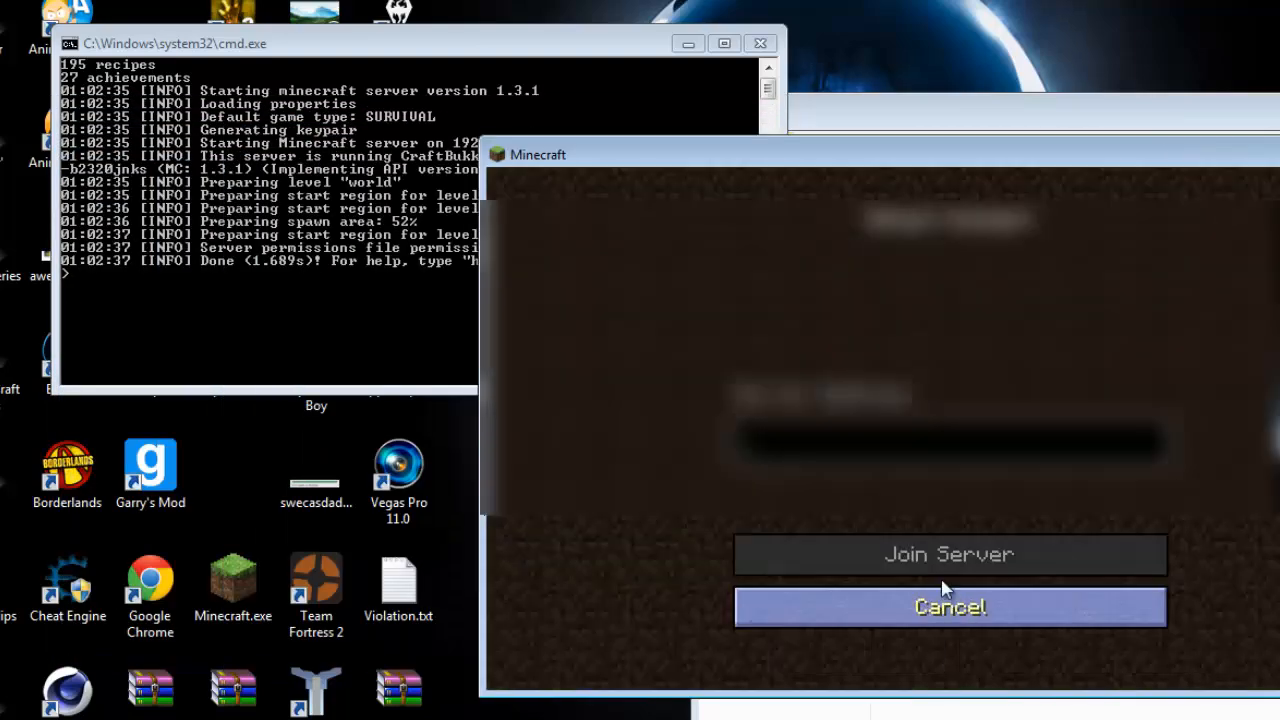
key(ctrl+v)
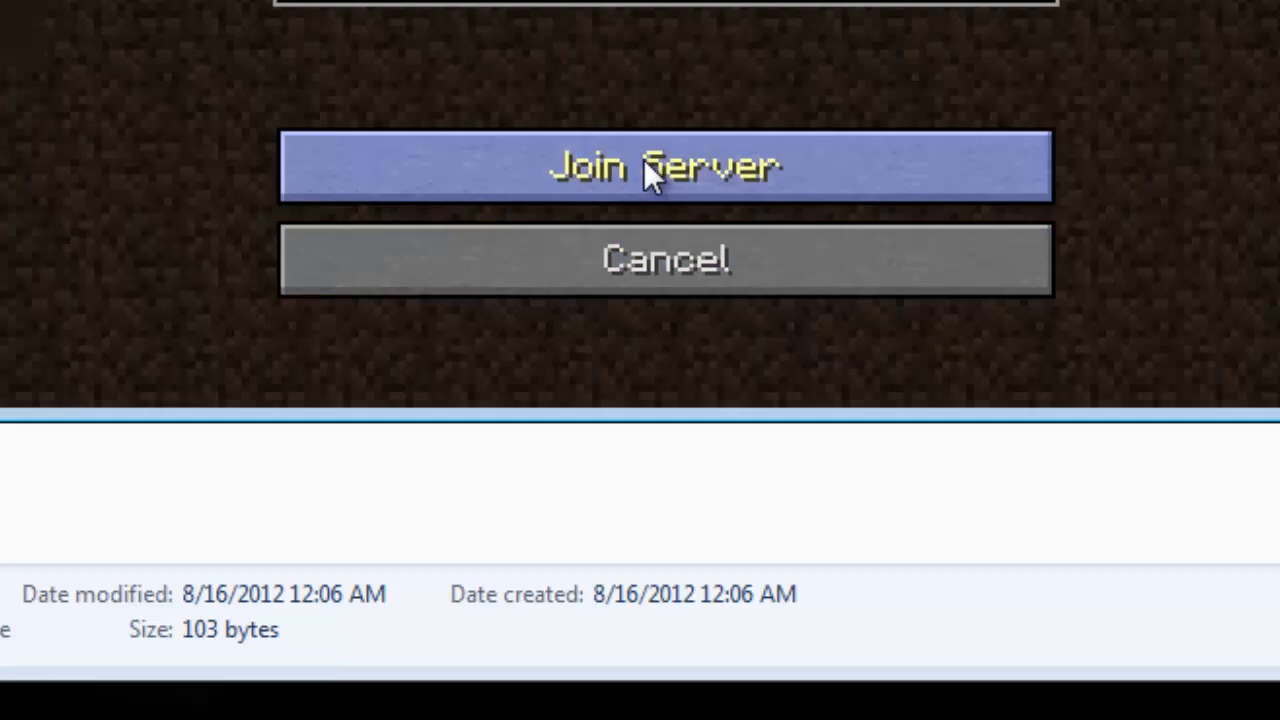
click(1050, 56)
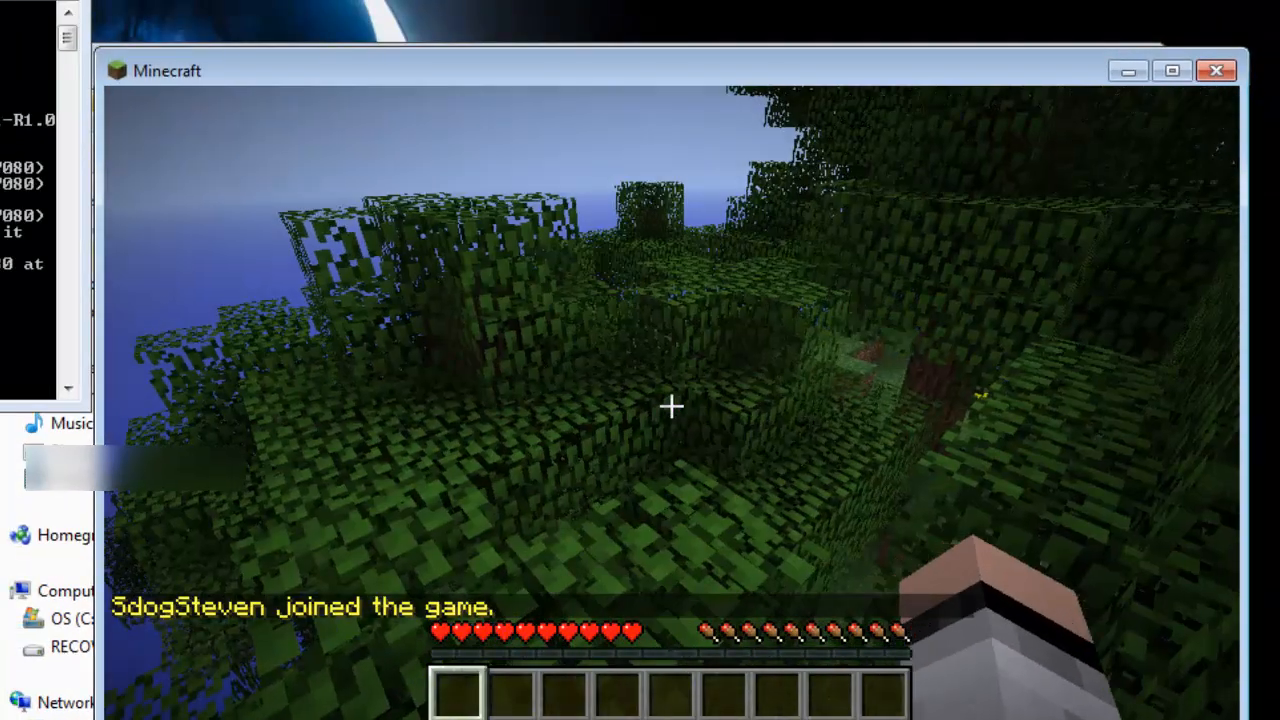
Step: Explore the joined server's world on foot, crossing the treetops, the shoreline and the grassy forest slopes
key(w)
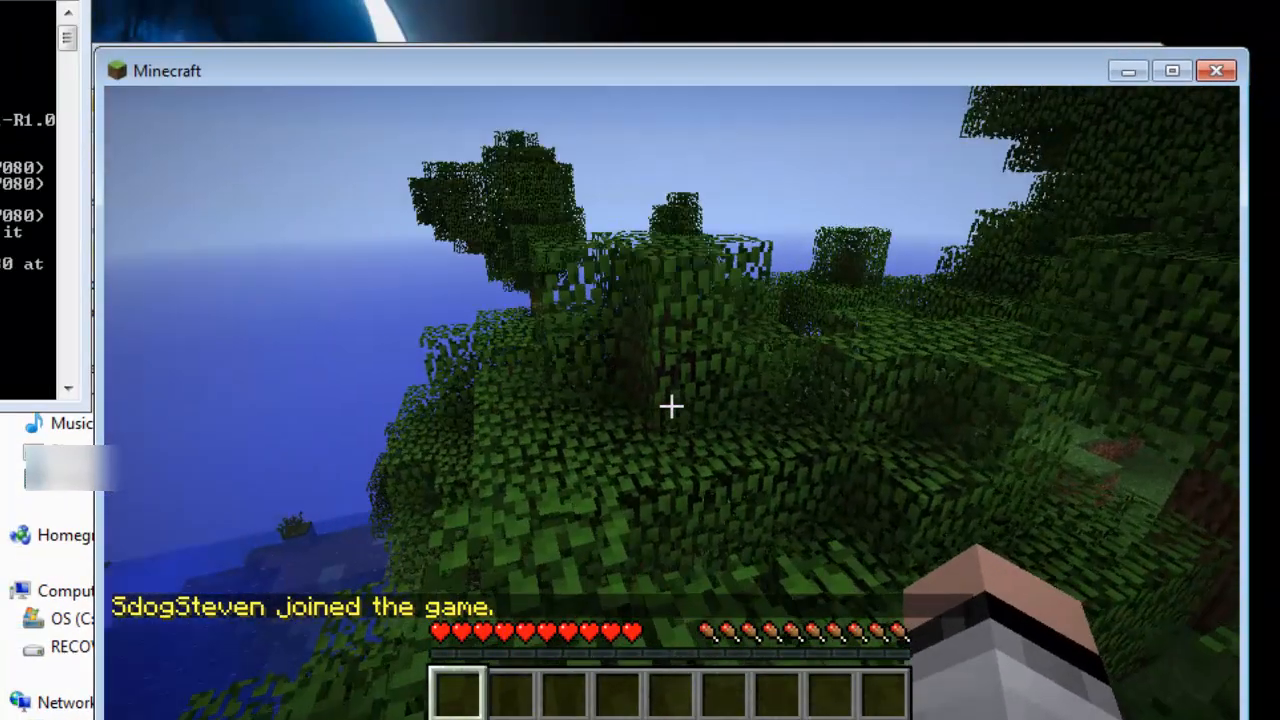
key(w)
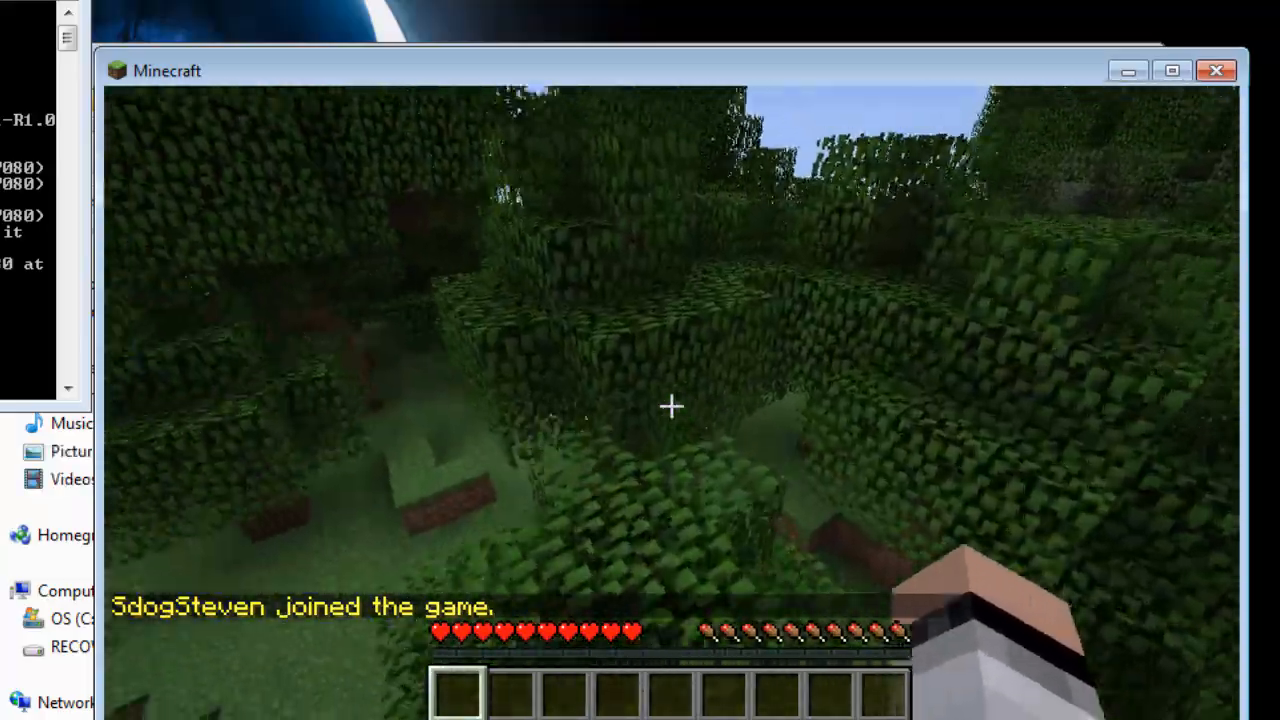
key(w)
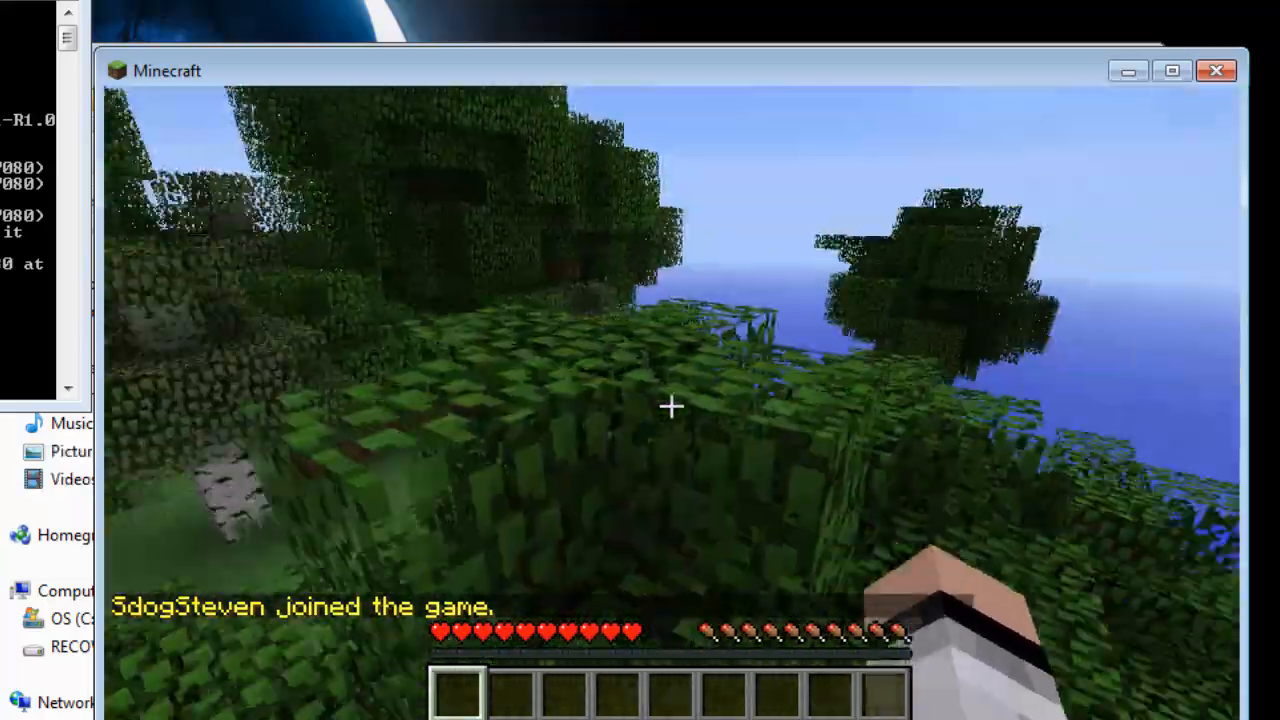
key(w)
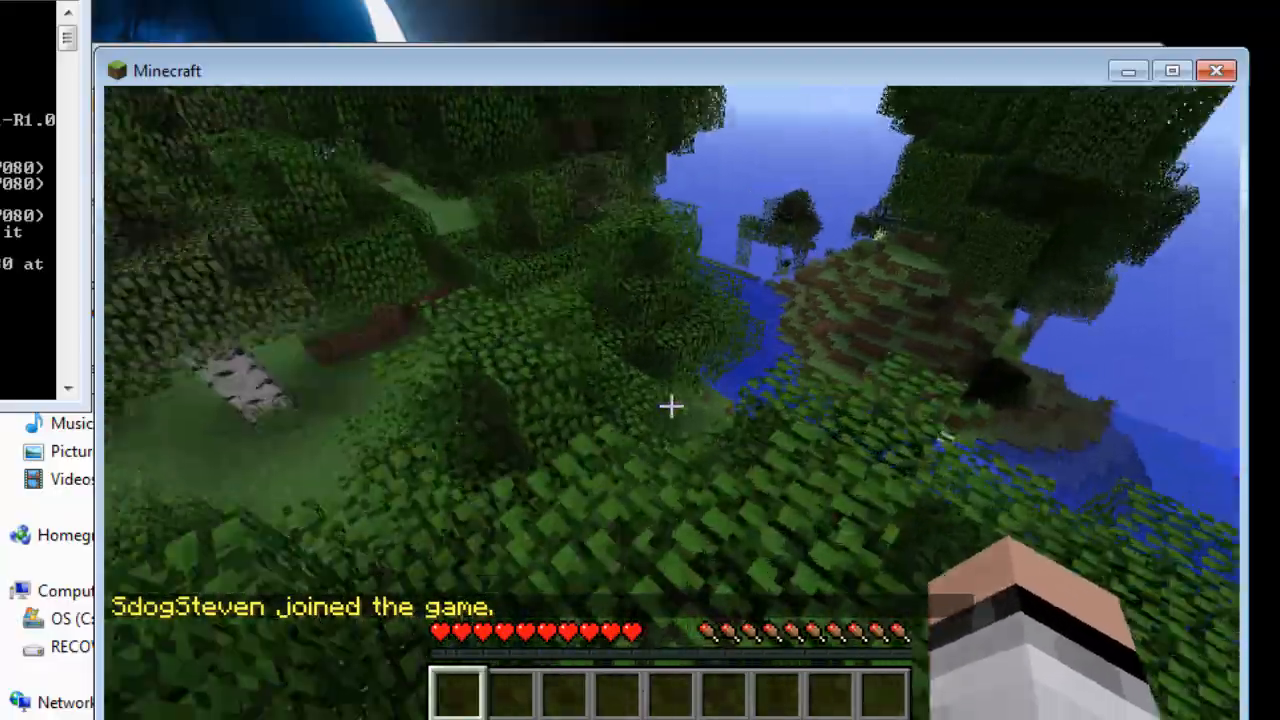
key(w)
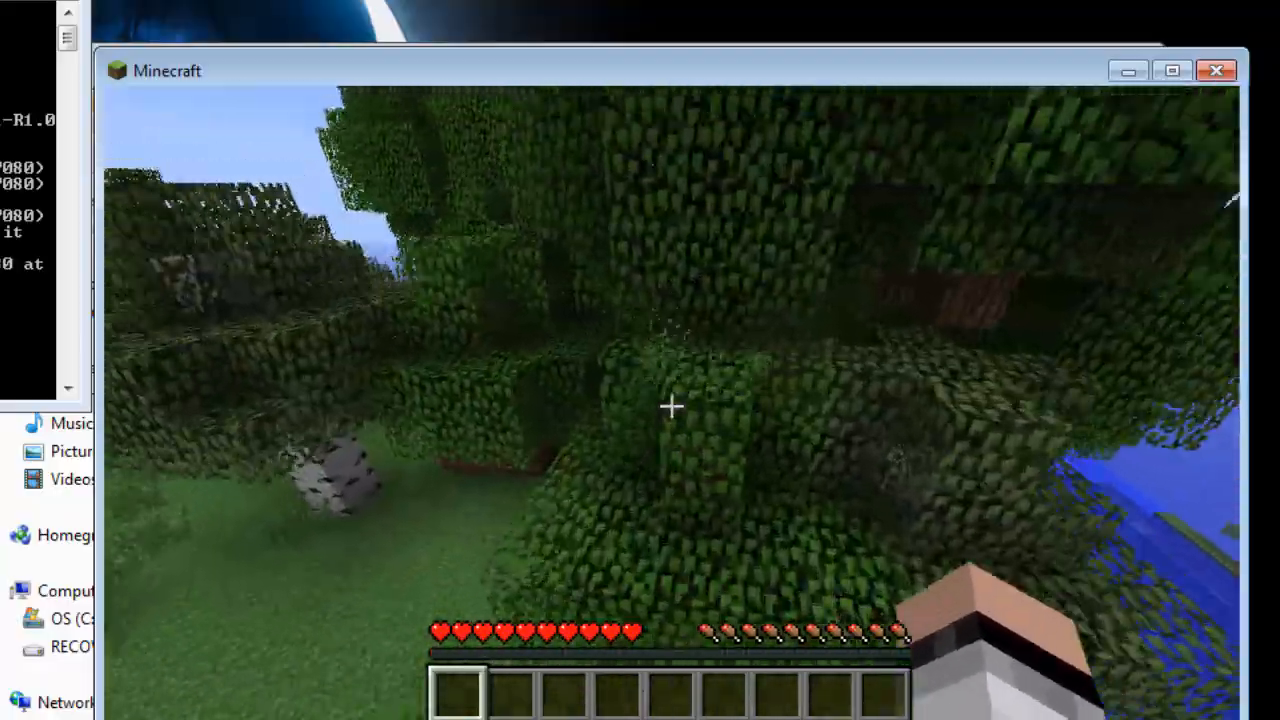
key(w)
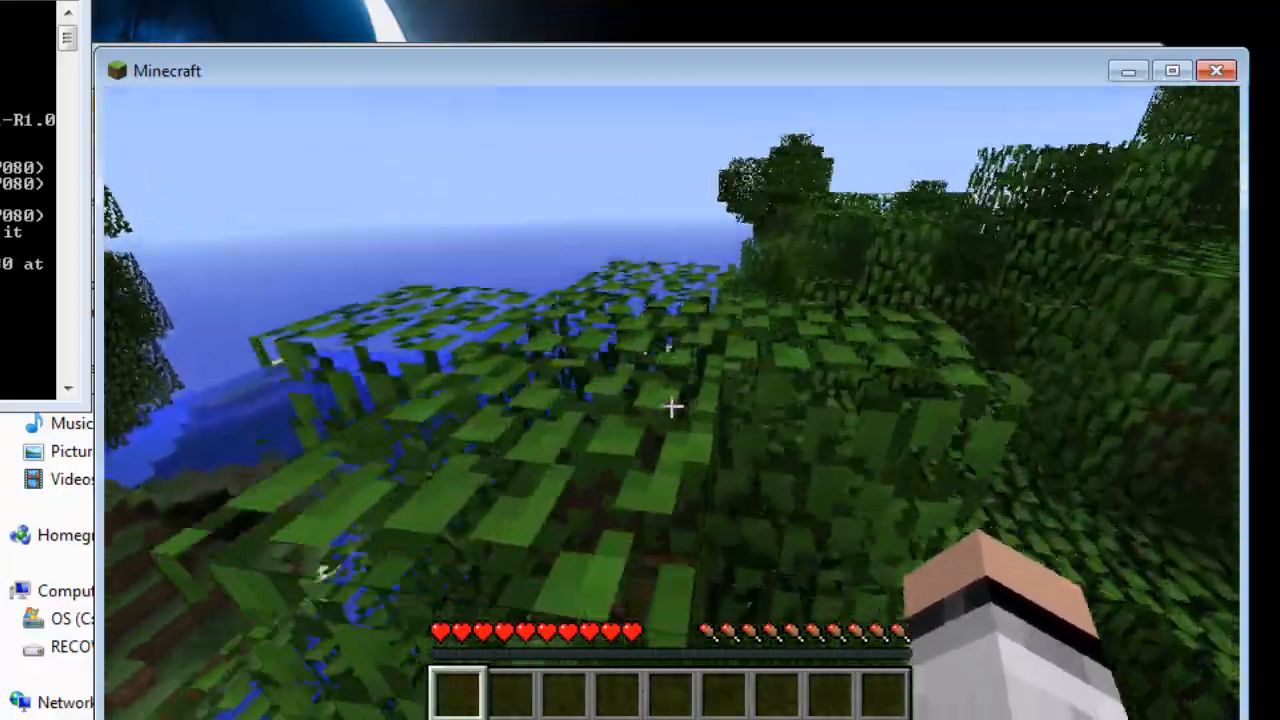
click(671, 406)
click(671, 406)
key(w)
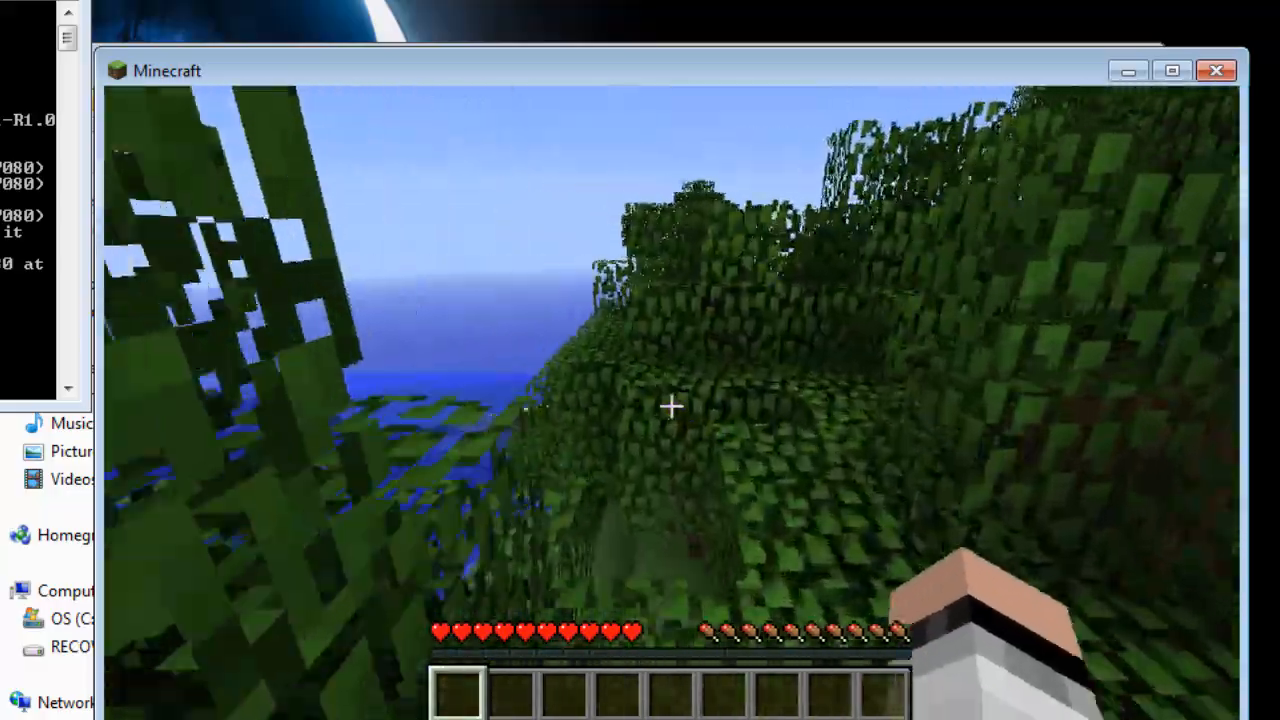
key(w)
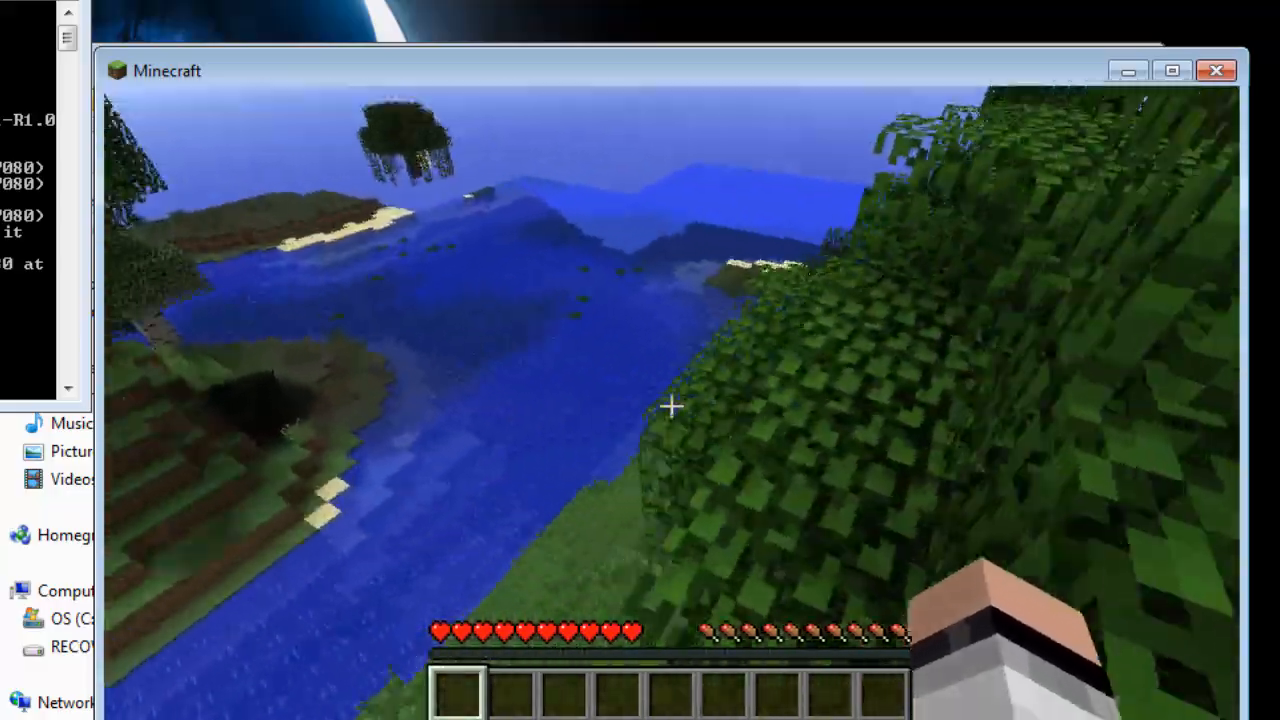
key(w)
key(space)
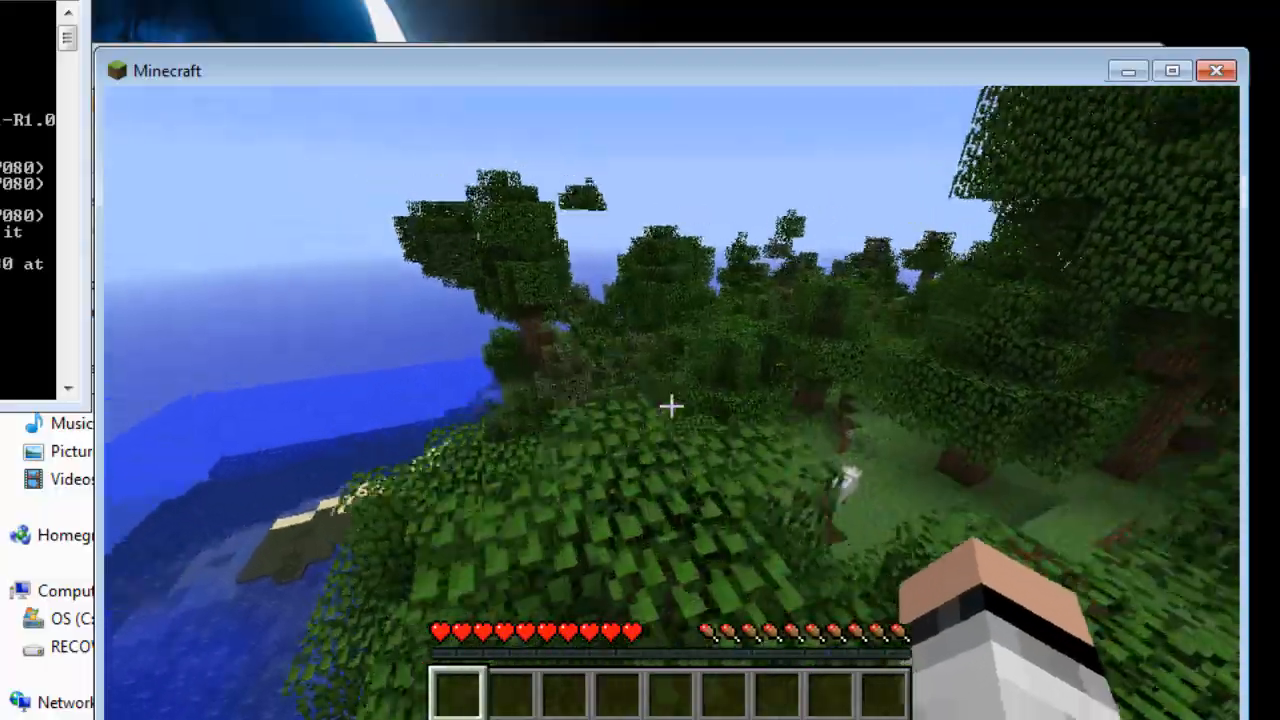
key(w)
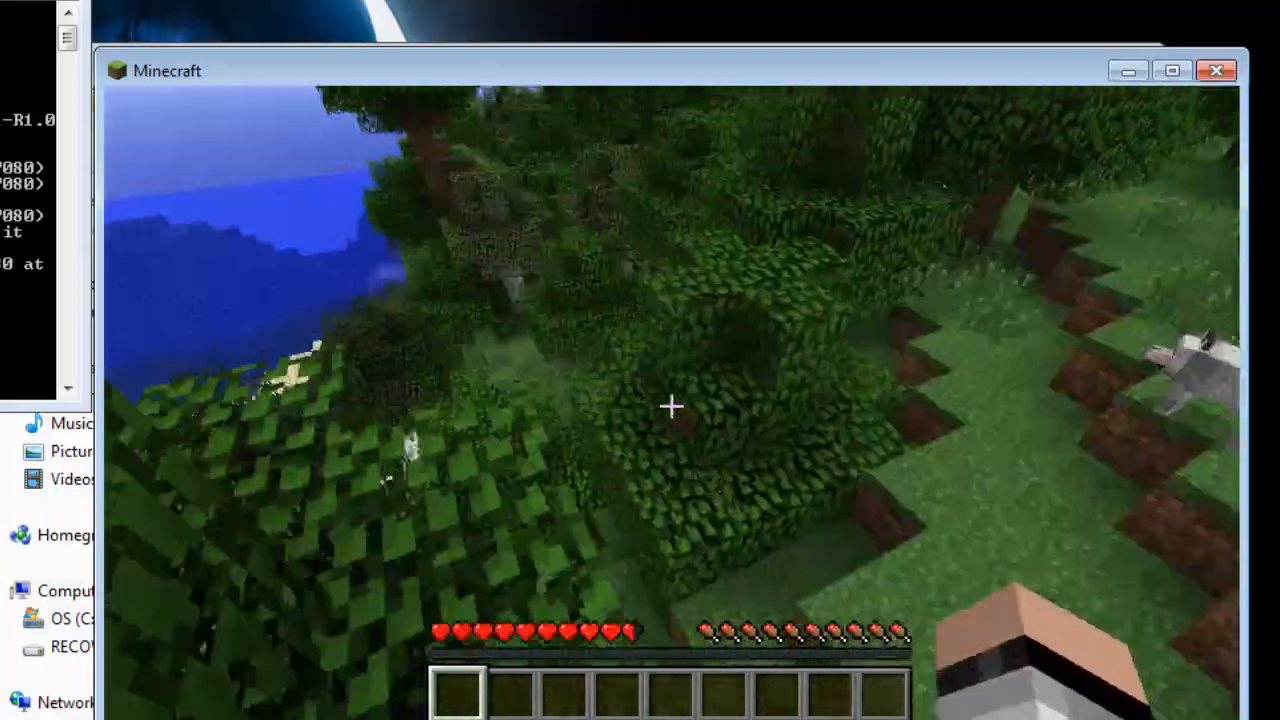
key(w)
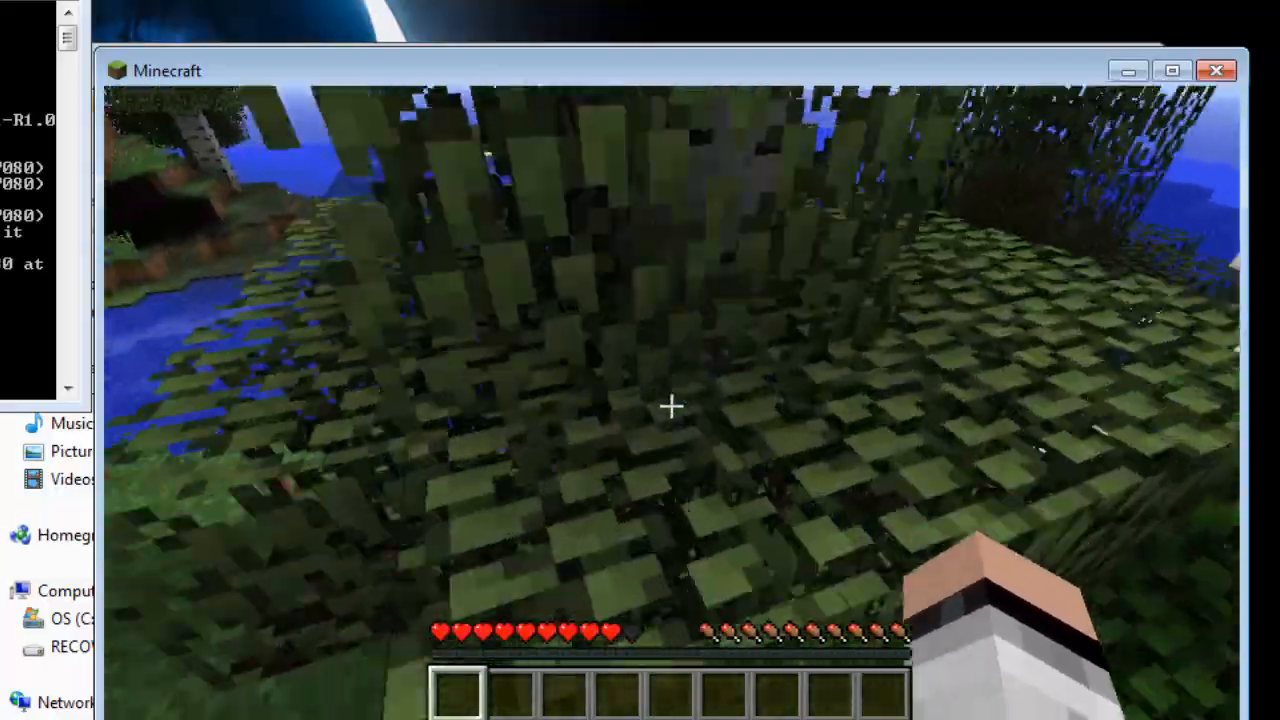
key(w)
key(space)
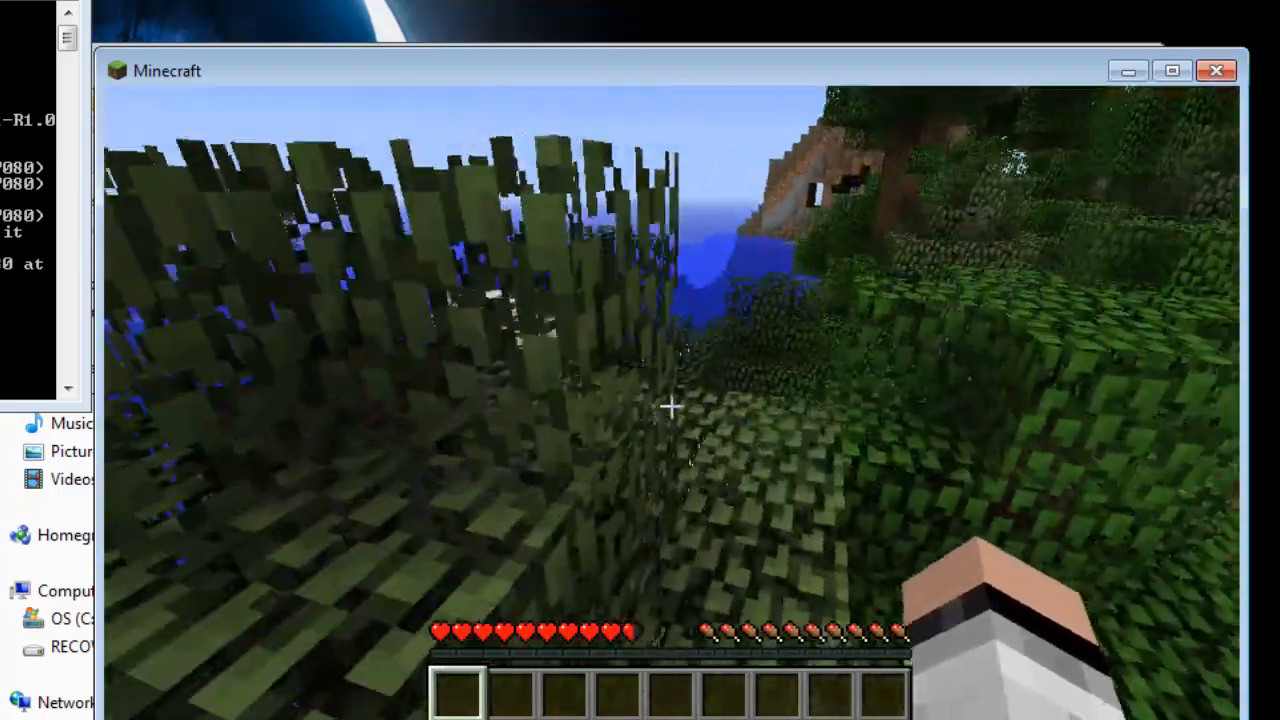
key(w)
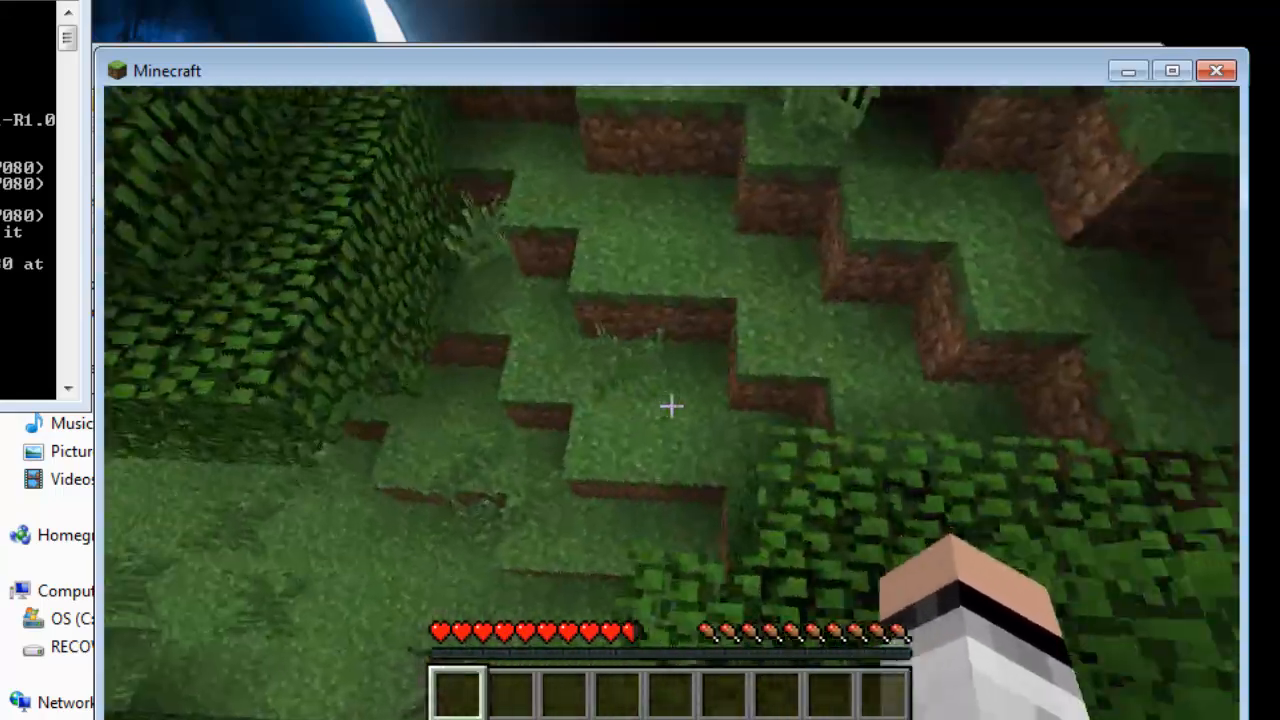
key(w)
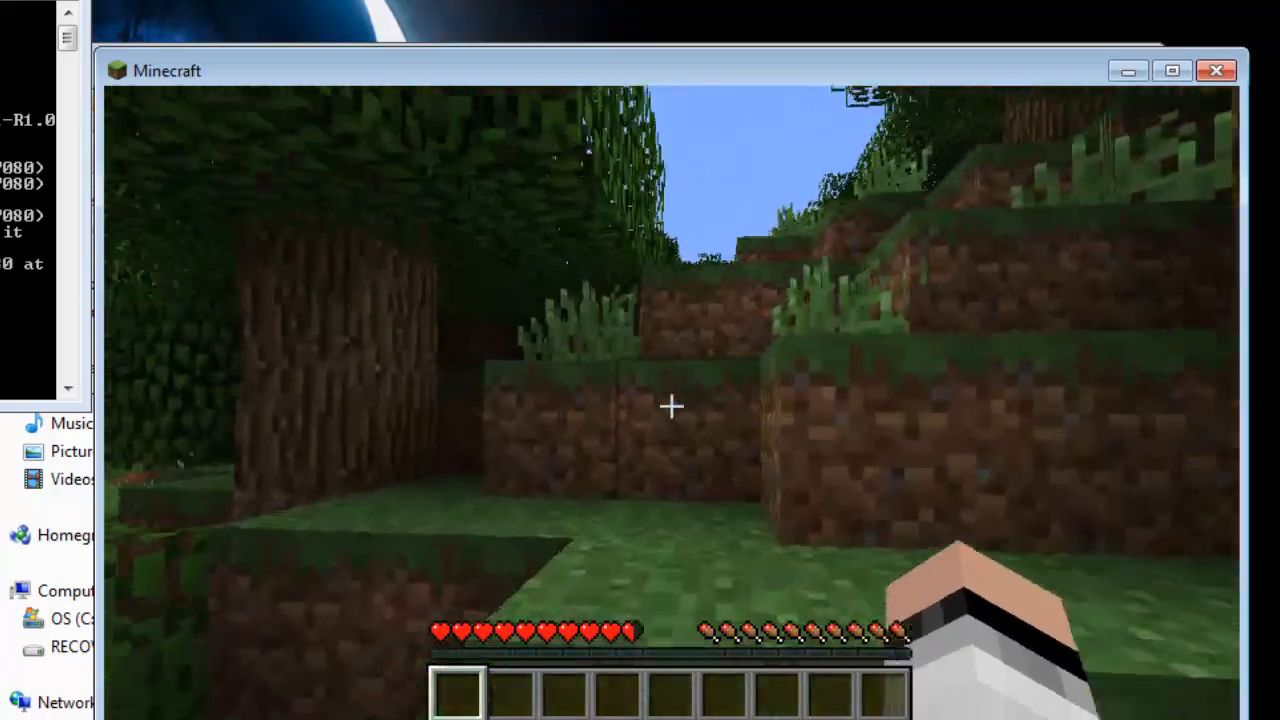
key(w)
key(space)
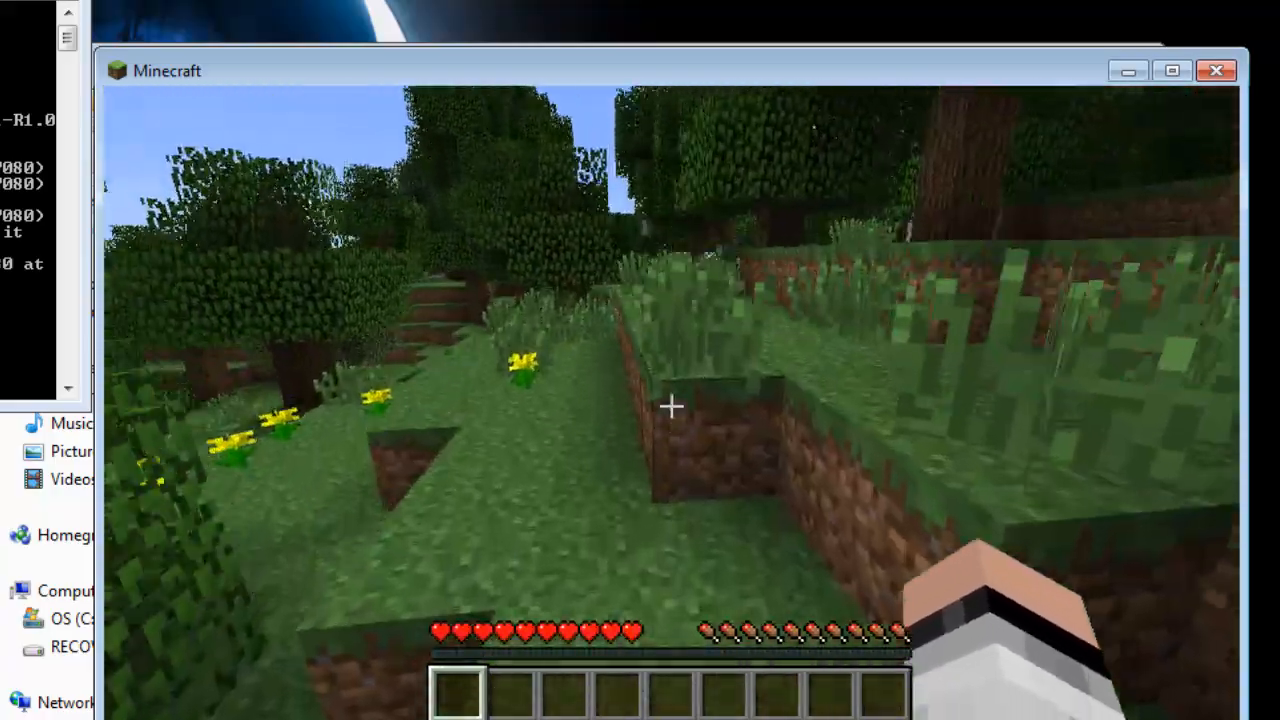
key(w)
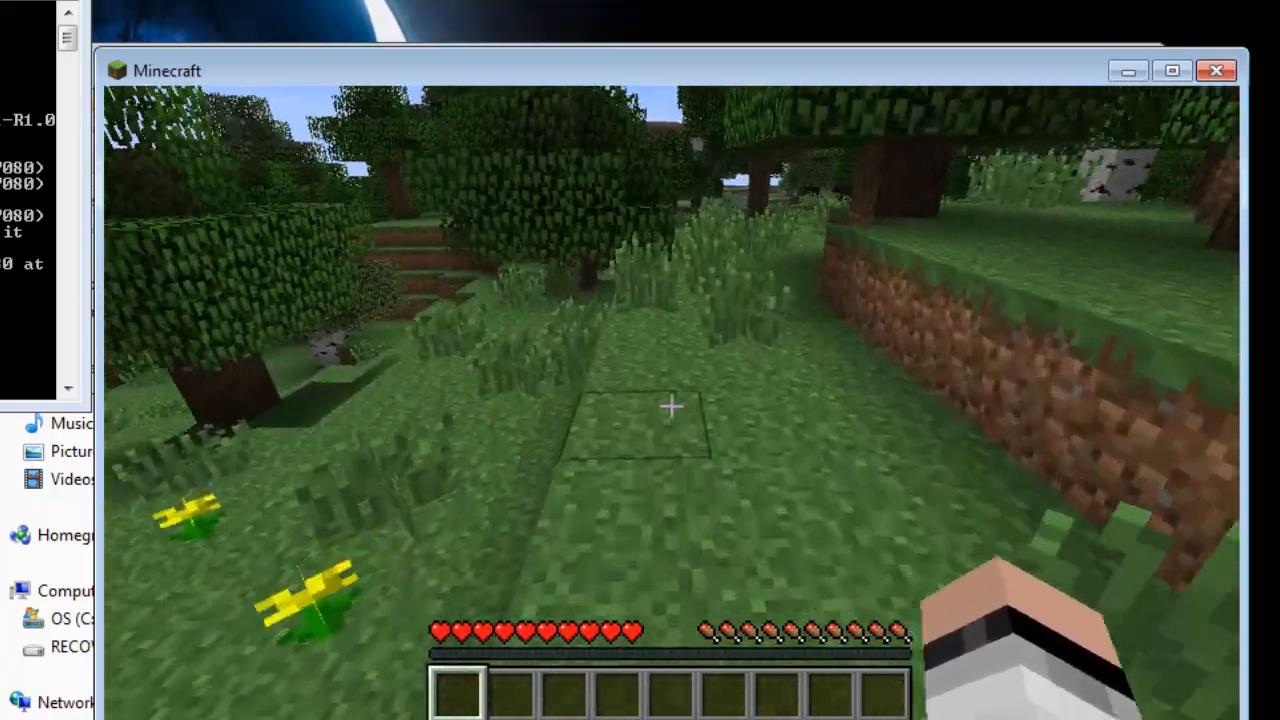
key(w)
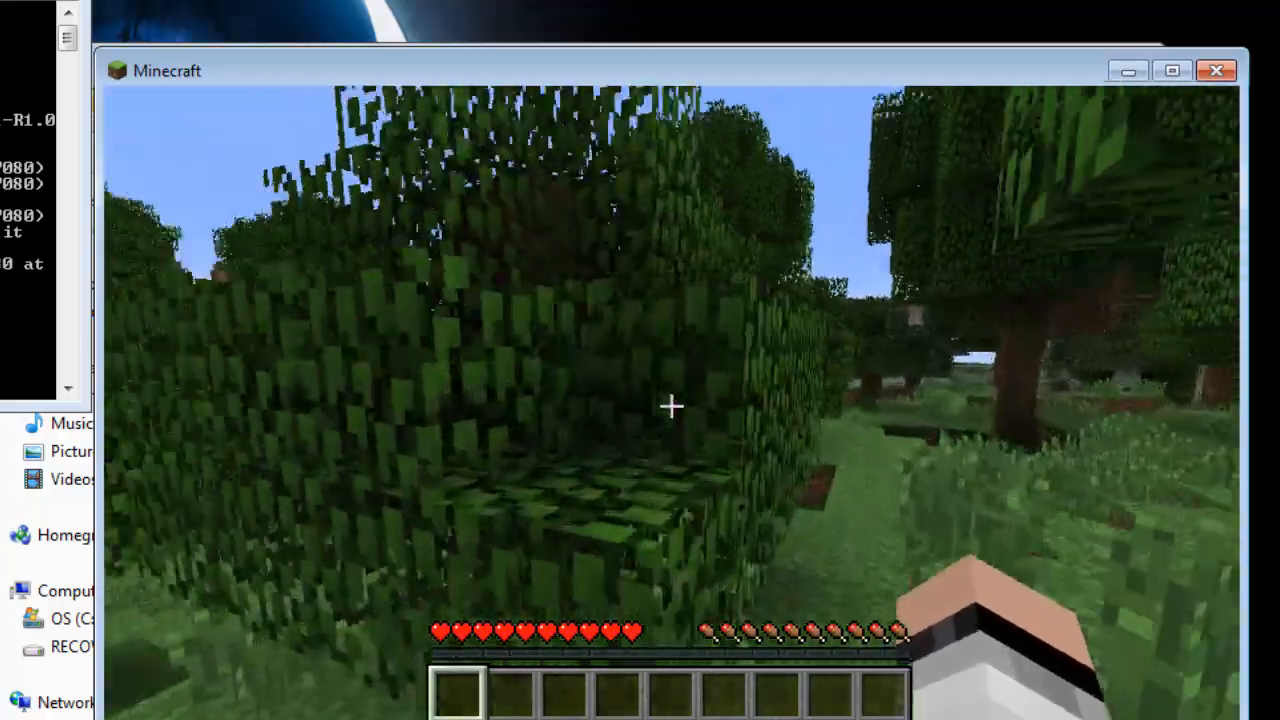
key(w)
key(space)
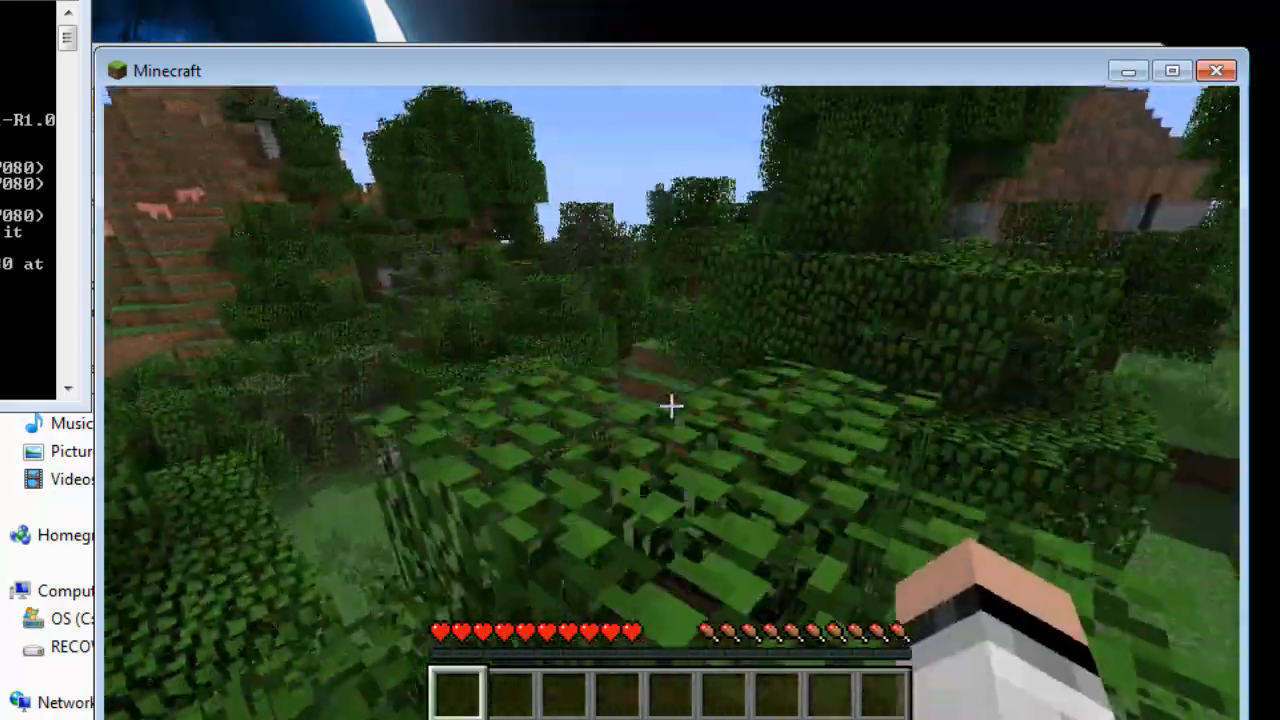
key(w)
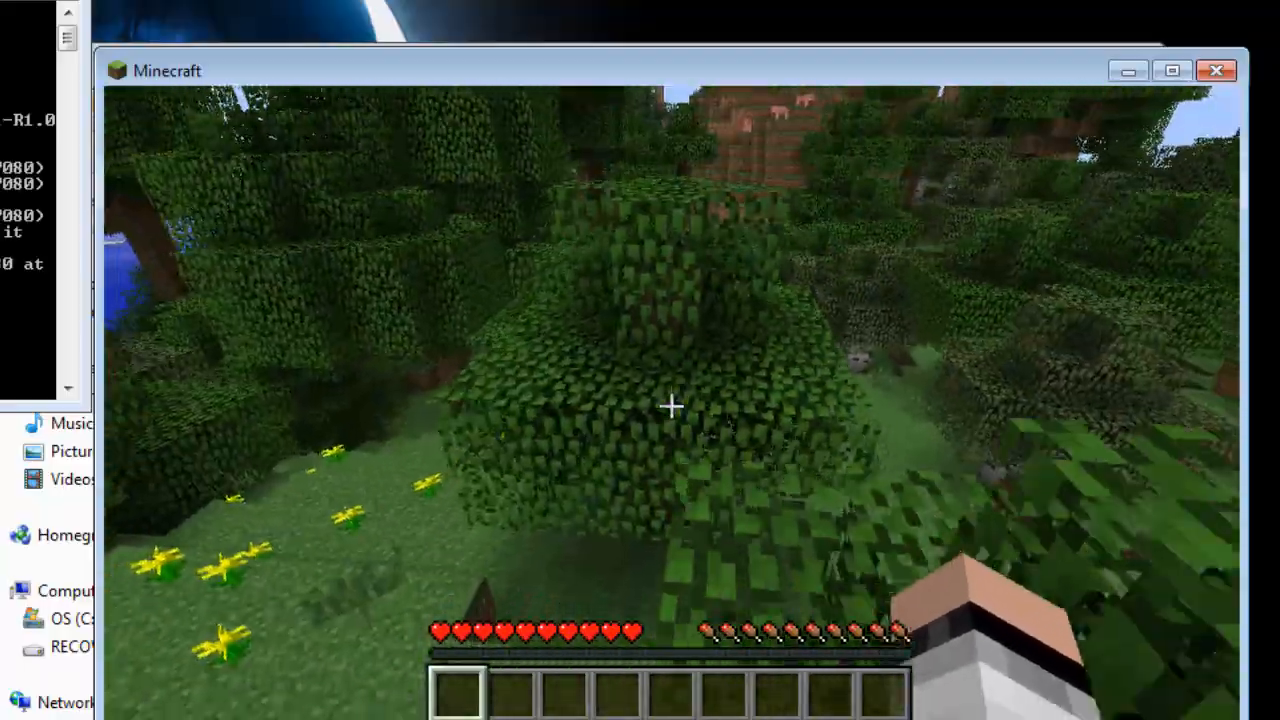
Step: Move into the nearby tree canopy and punch at its leaf blocks by hand
key(w)
click(671, 406)
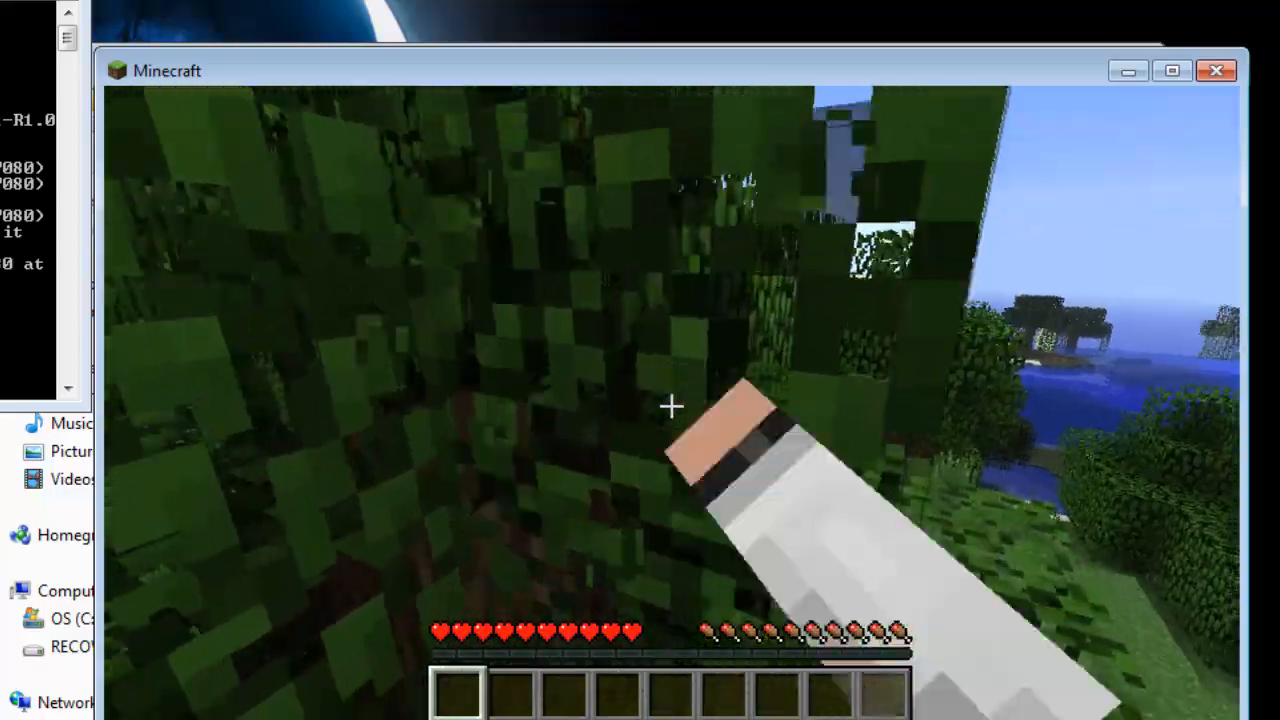
key(w)
key(space)
click(671, 406)
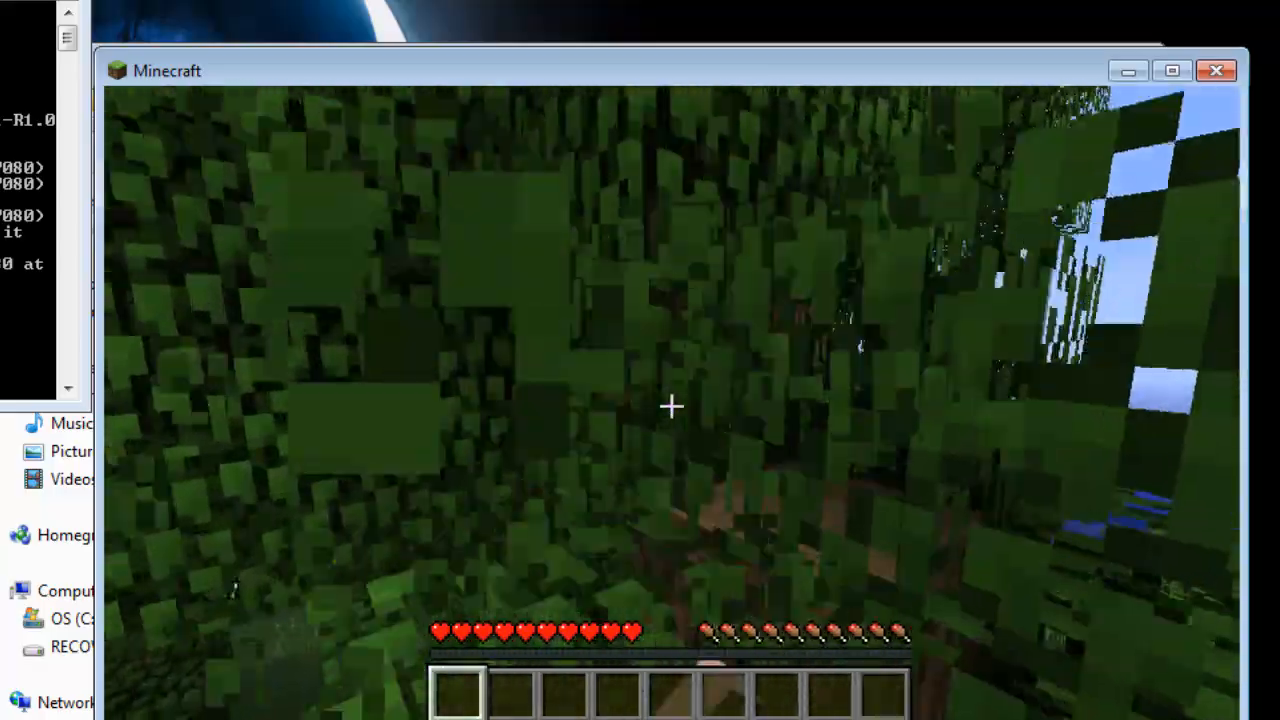
click(671, 406)
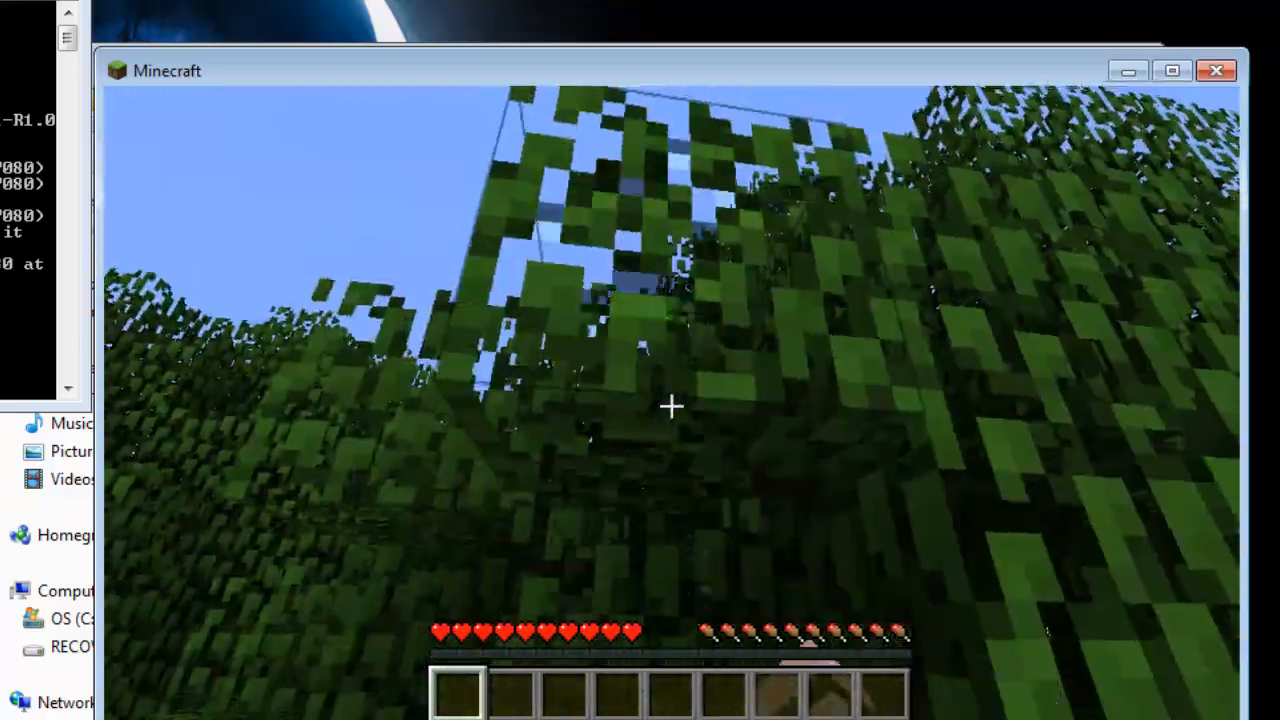